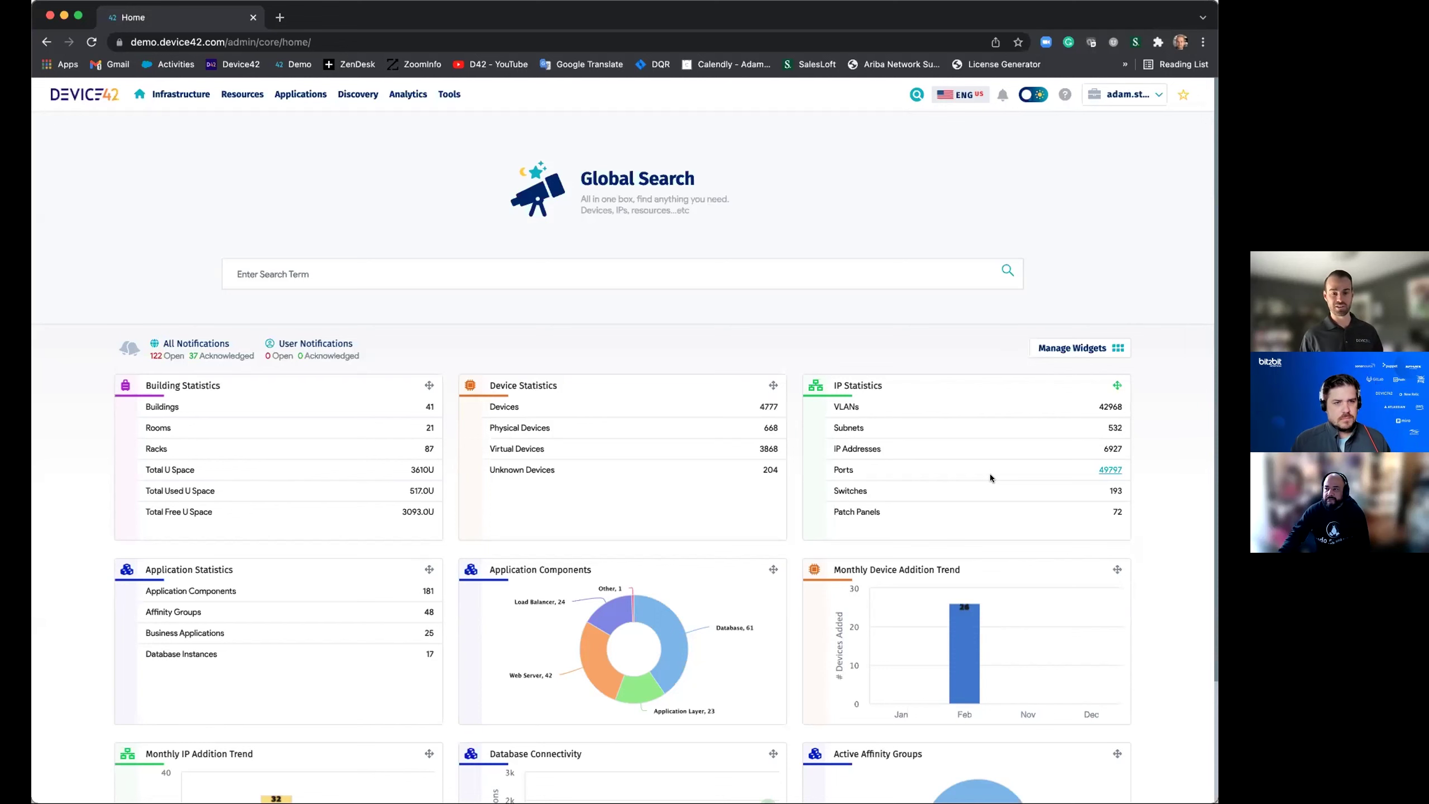
Step: Look up mysql in the global search, review the suggested matches, and clear the search term
{"action": "scroll", "coordinate": [735, 408], "scroll_direction": "down", "scroll_amount": 5}
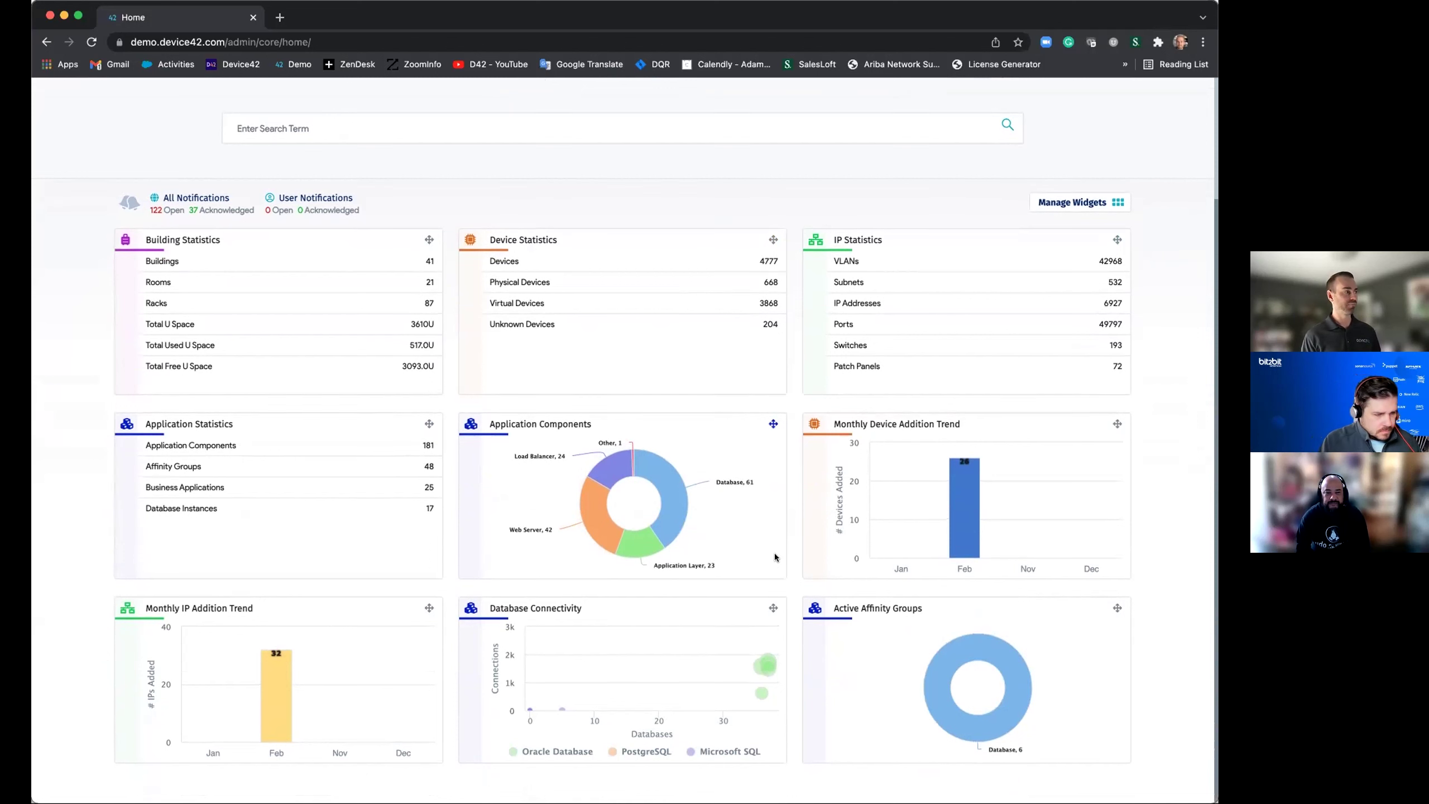
{"action": "scroll", "coordinate": [775, 557], "scroll_direction": "up", "scroll_amount": 3}
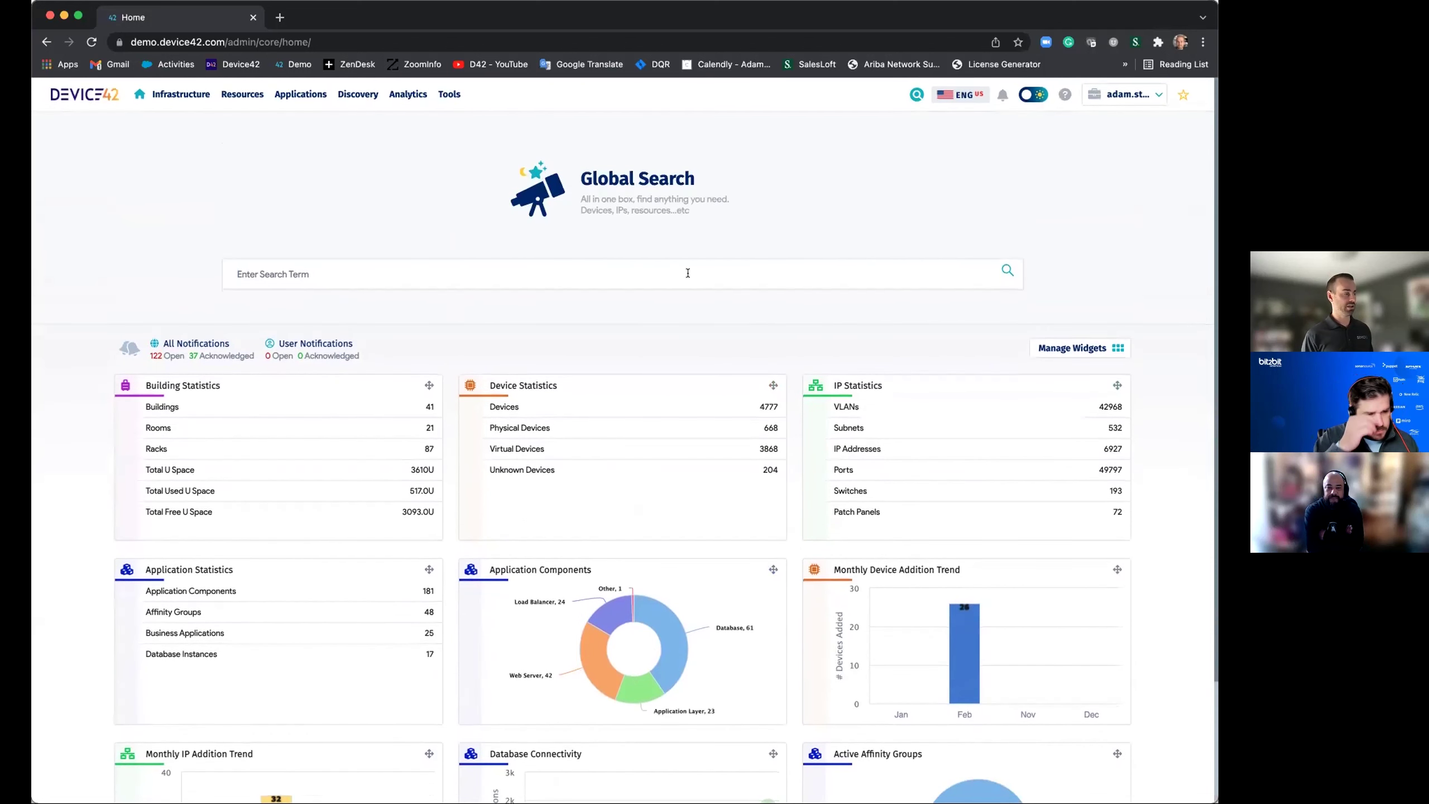
{"action": "type", "text": "mysql"}
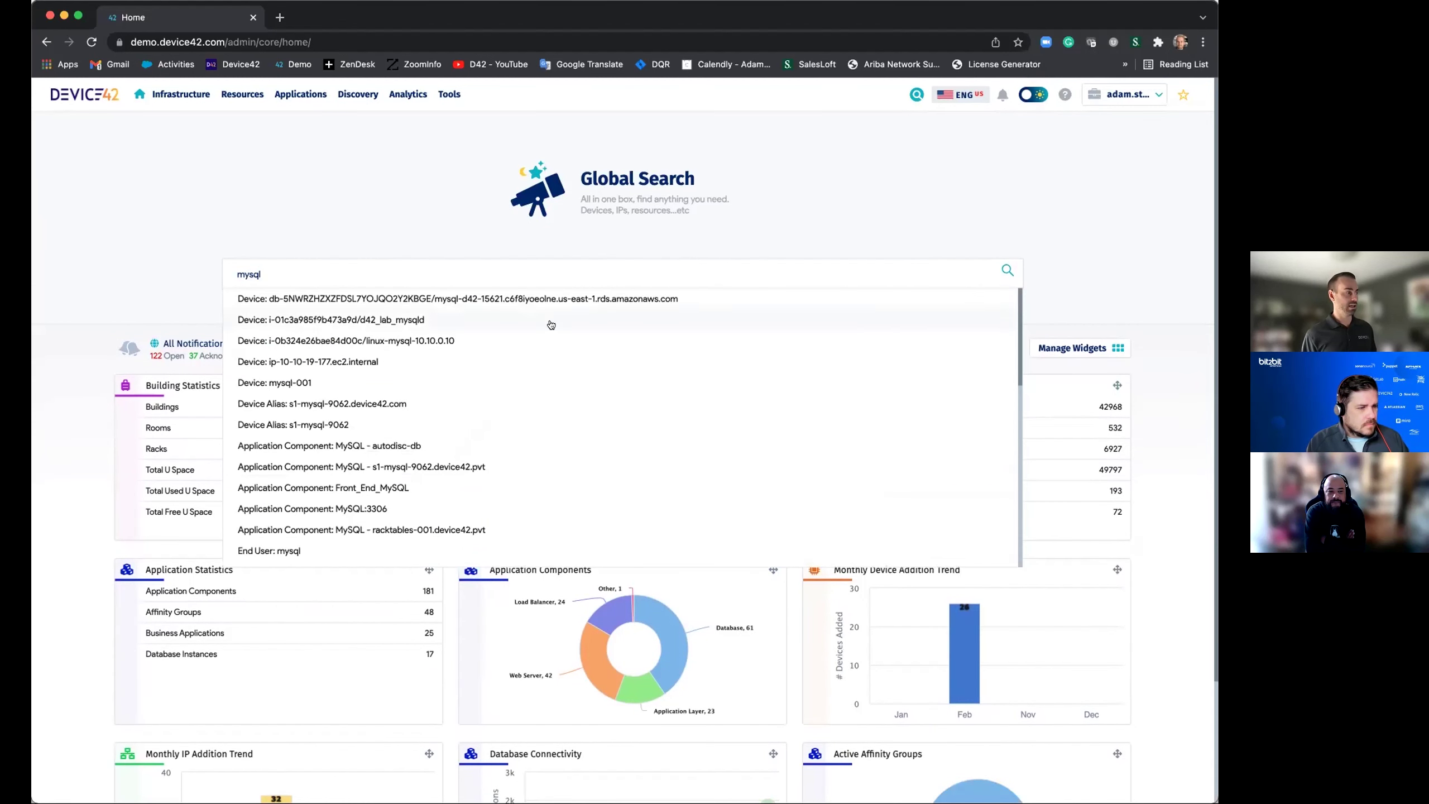
{"action": "scroll", "coordinate": [500, 471], "scroll_direction": "down", "scroll_amount": 6}
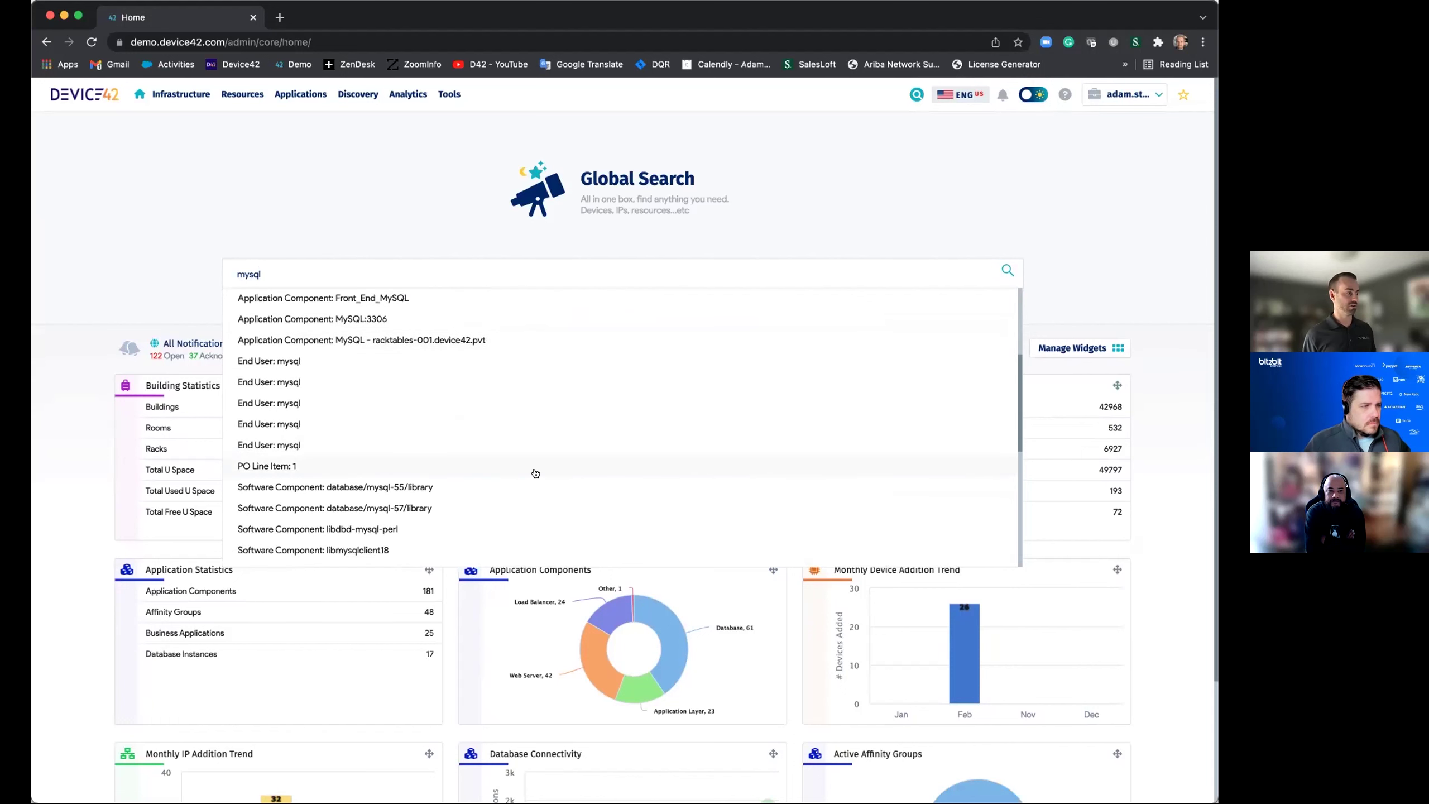
{"action": "scroll", "coordinate": [535, 475], "scroll_direction": "down", "scroll_amount": 10}
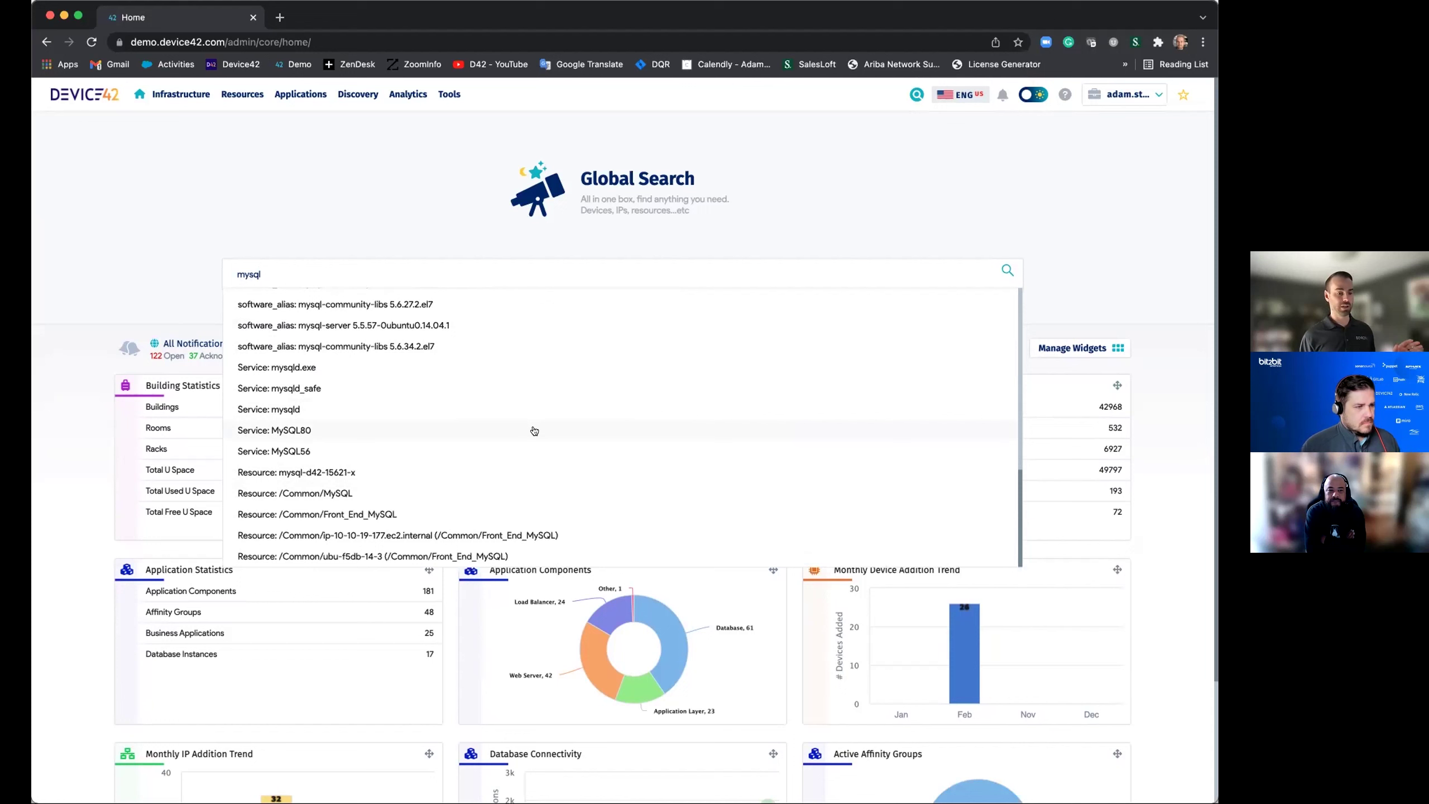
{"action": "key", "text": "BackSpace"}
{"action": "key", "text": "BackSpace"}
{"action": "key", "text": "BackSpace"}
{"action": "key", "text": "BackSpace"}
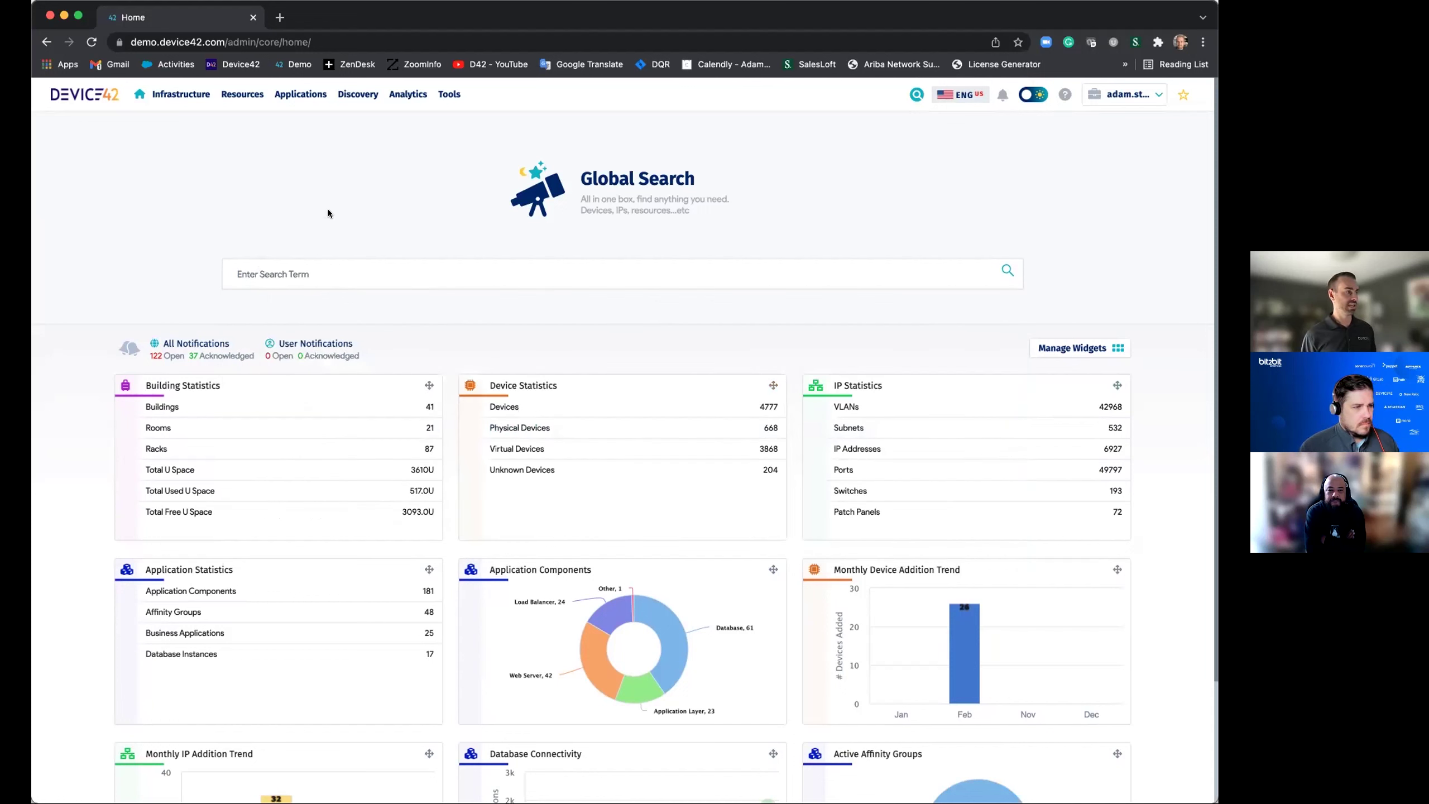
{"action": "left_click", "coordinate": [359, 94]}
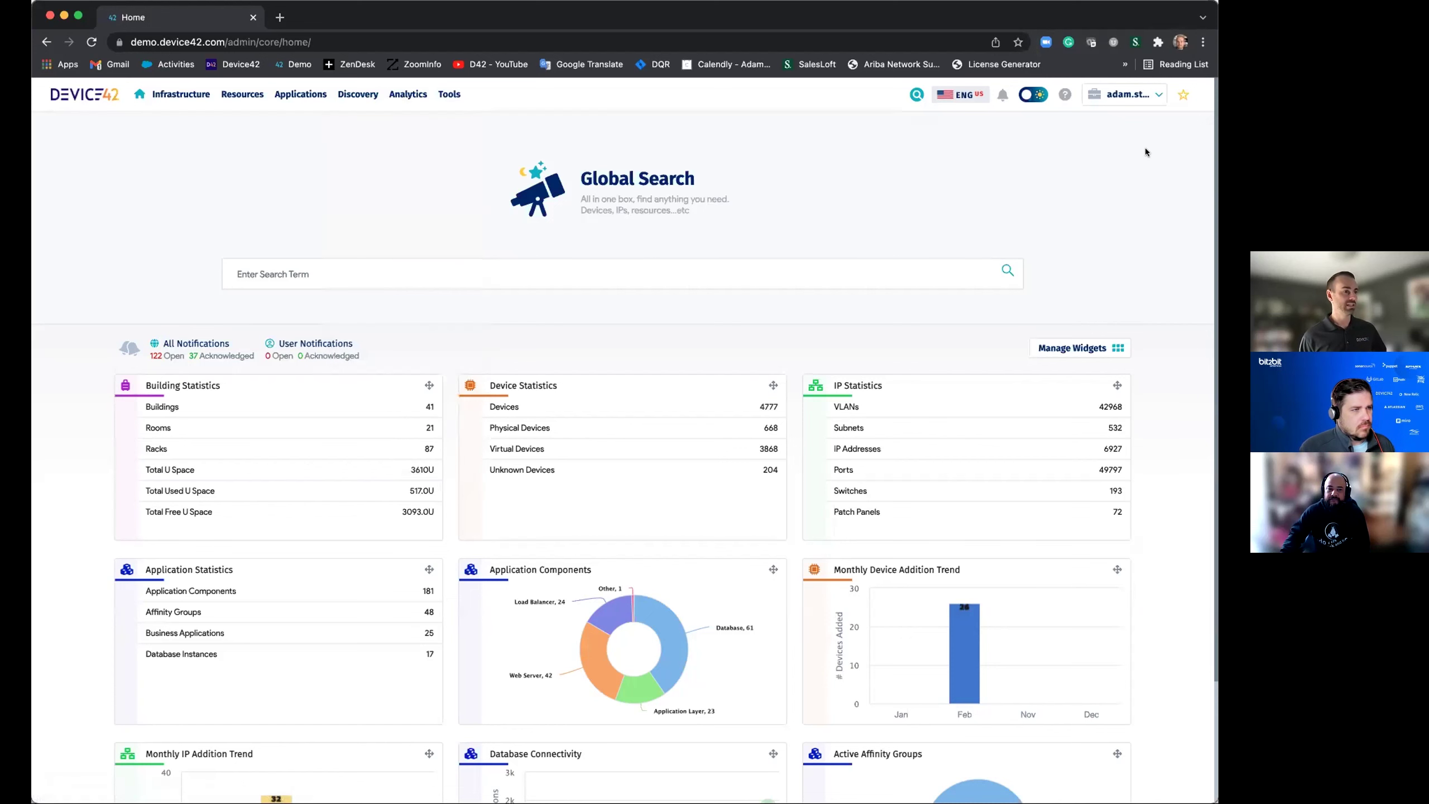
Step: Open the bookmarked virtual device s1-mysql-9062.device42.pvt and review its hardware, operating system, connectivity and IP address properties
{"action": "mouse_move", "coordinate": [1182, 98]}
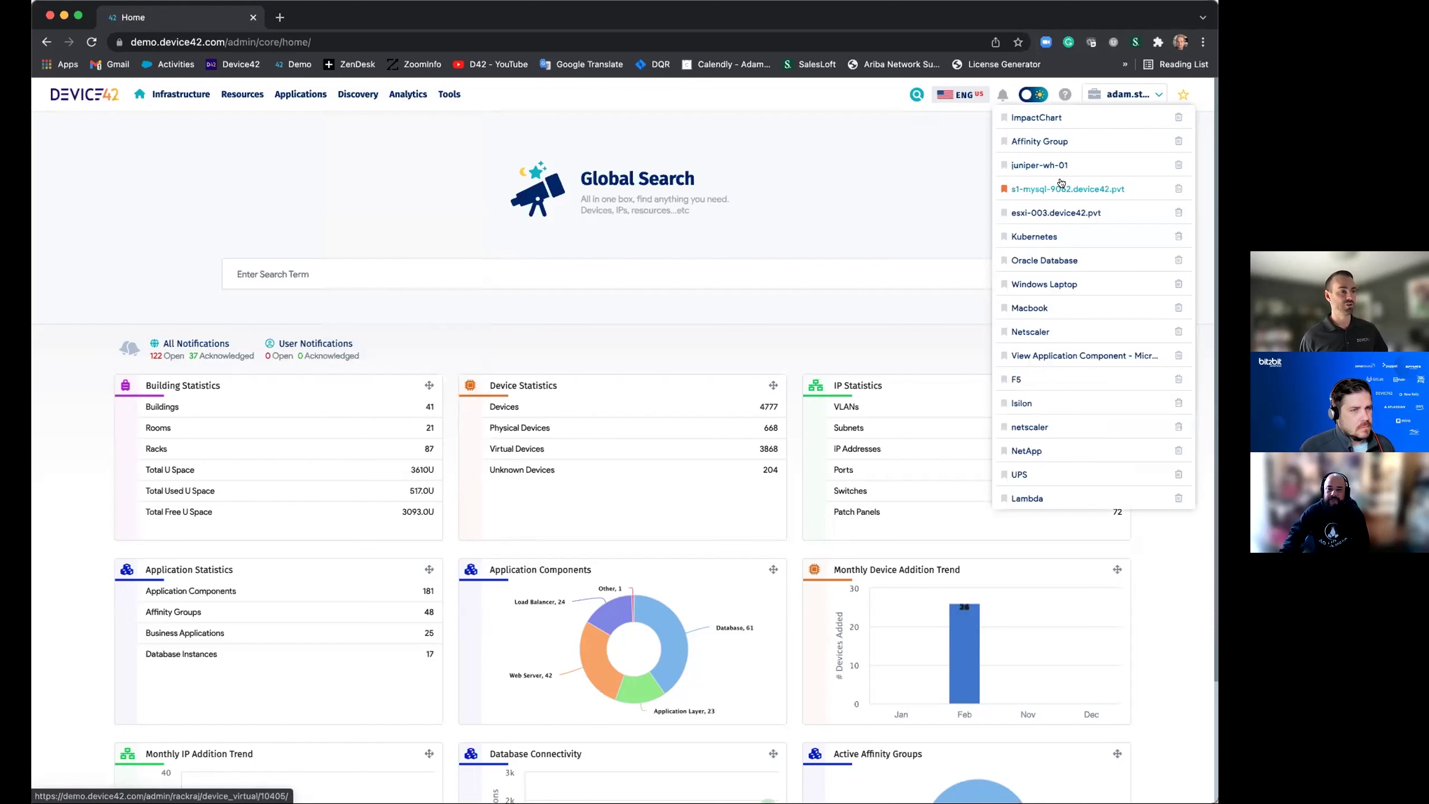
{"action": "left_click", "coordinate": [1047, 189]}
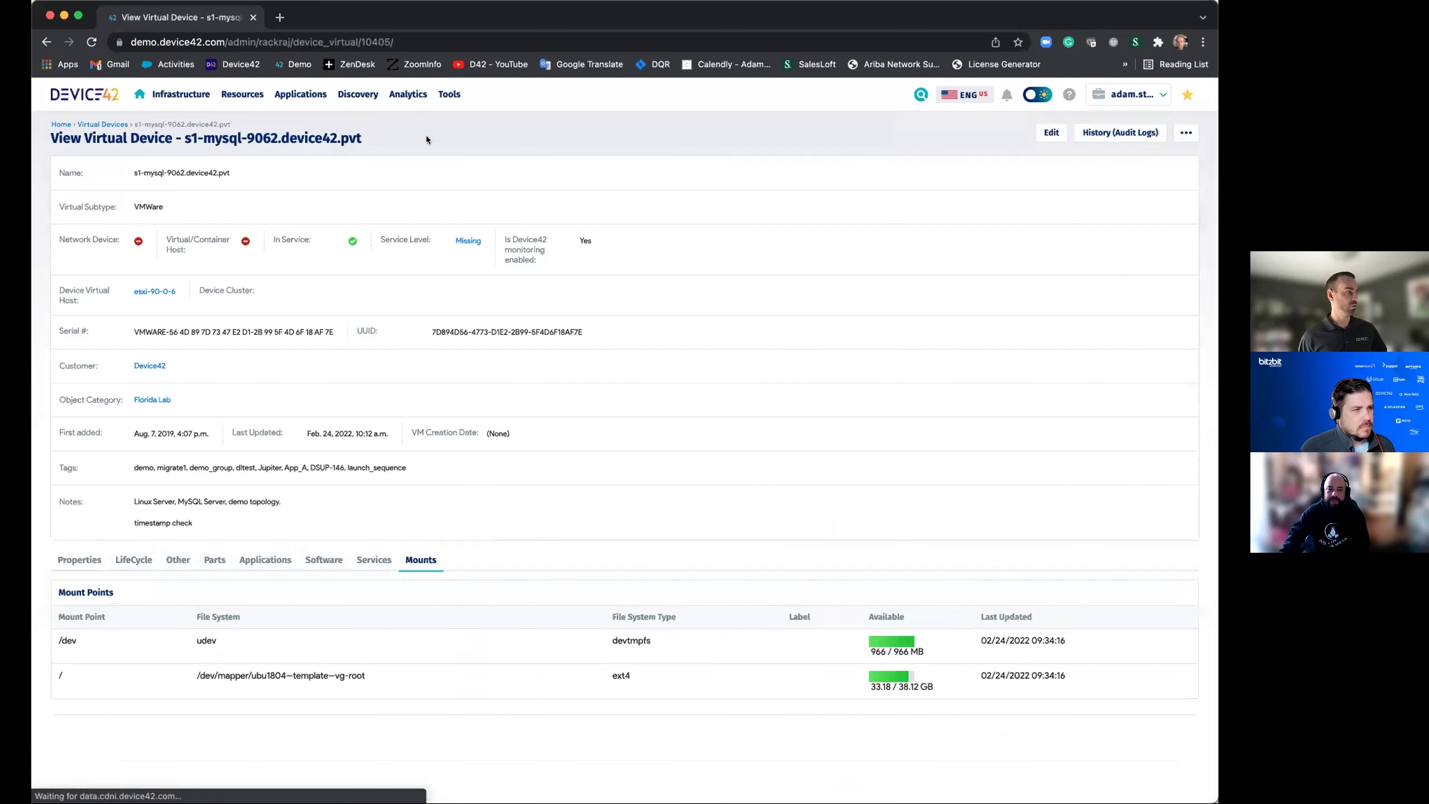
{"action": "left_click", "coordinate": [77, 558]}
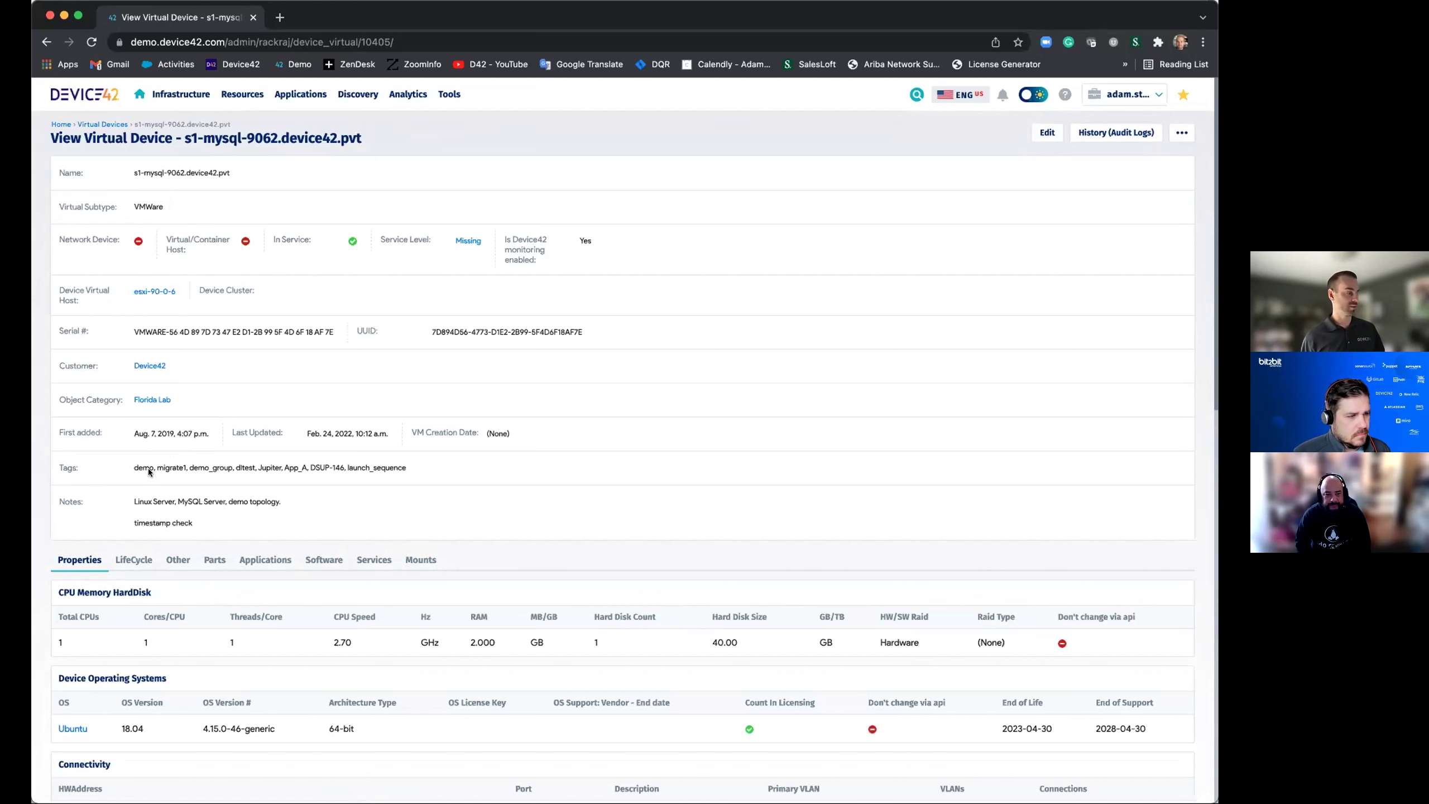
{"action": "scroll", "coordinate": [148, 471], "scroll_direction": "down", "scroll_amount": 5}
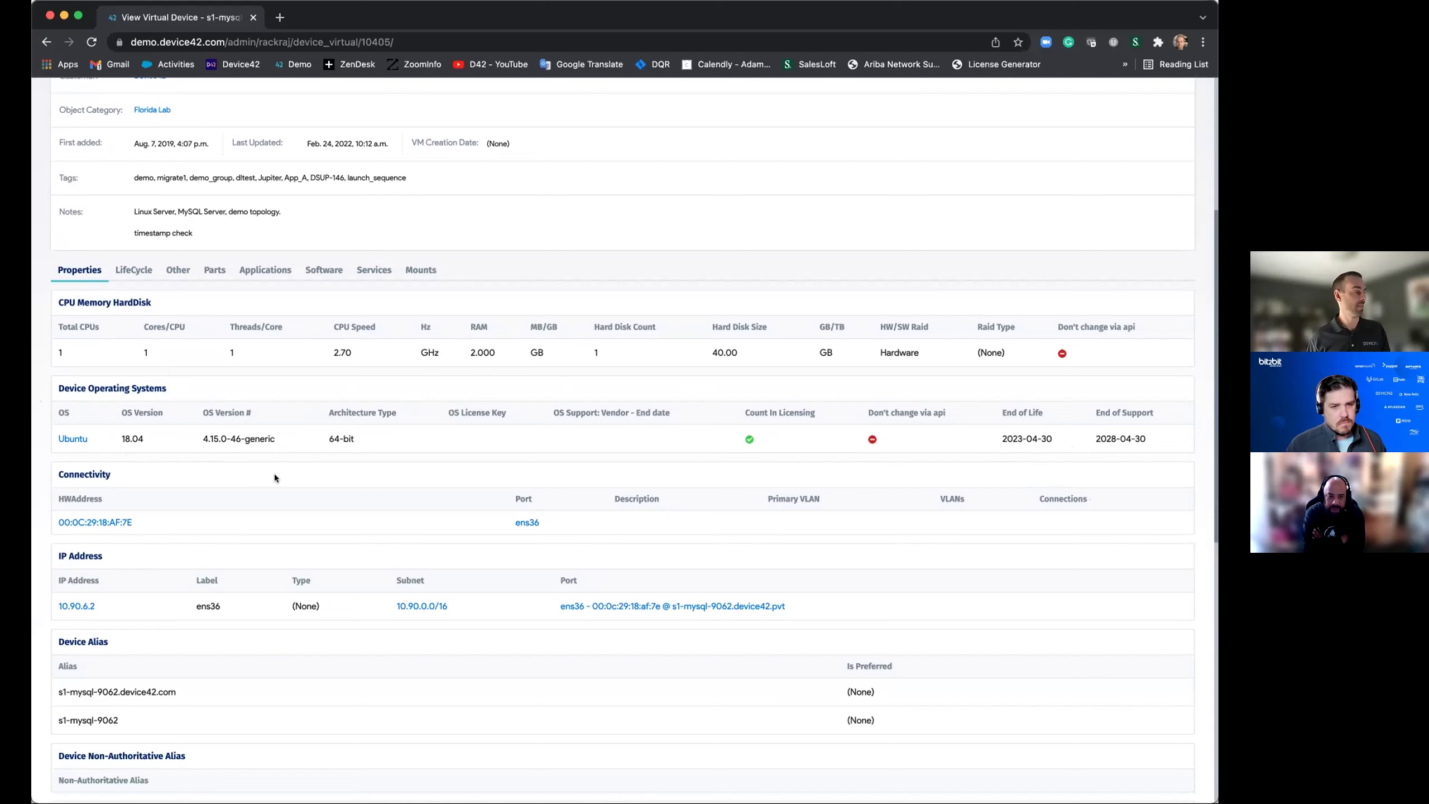
{"action": "scroll", "coordinate": [169, 509], "scroll_direction": "down", "scroll_amount": 2}
{"action": "scroll", "coordinate": [168, 506], "scroll_direction": "down", "scroll_amount": 2}
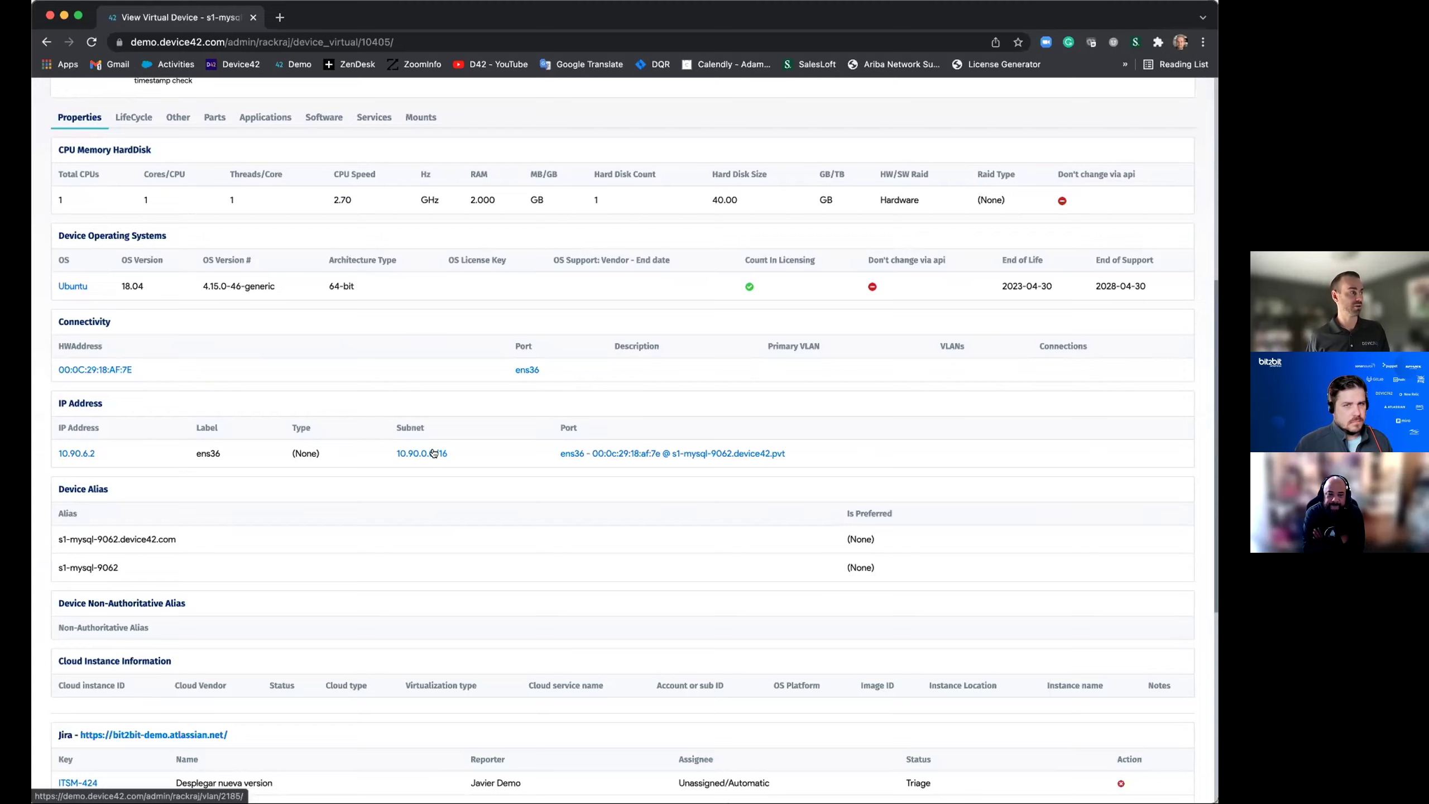
Step: Show the software in use on the device, expand the list with more entries and review it
{"action": "scroll", "coordinate": [433, 454], "scroll_direction": "up", "scroll_amount": 2}
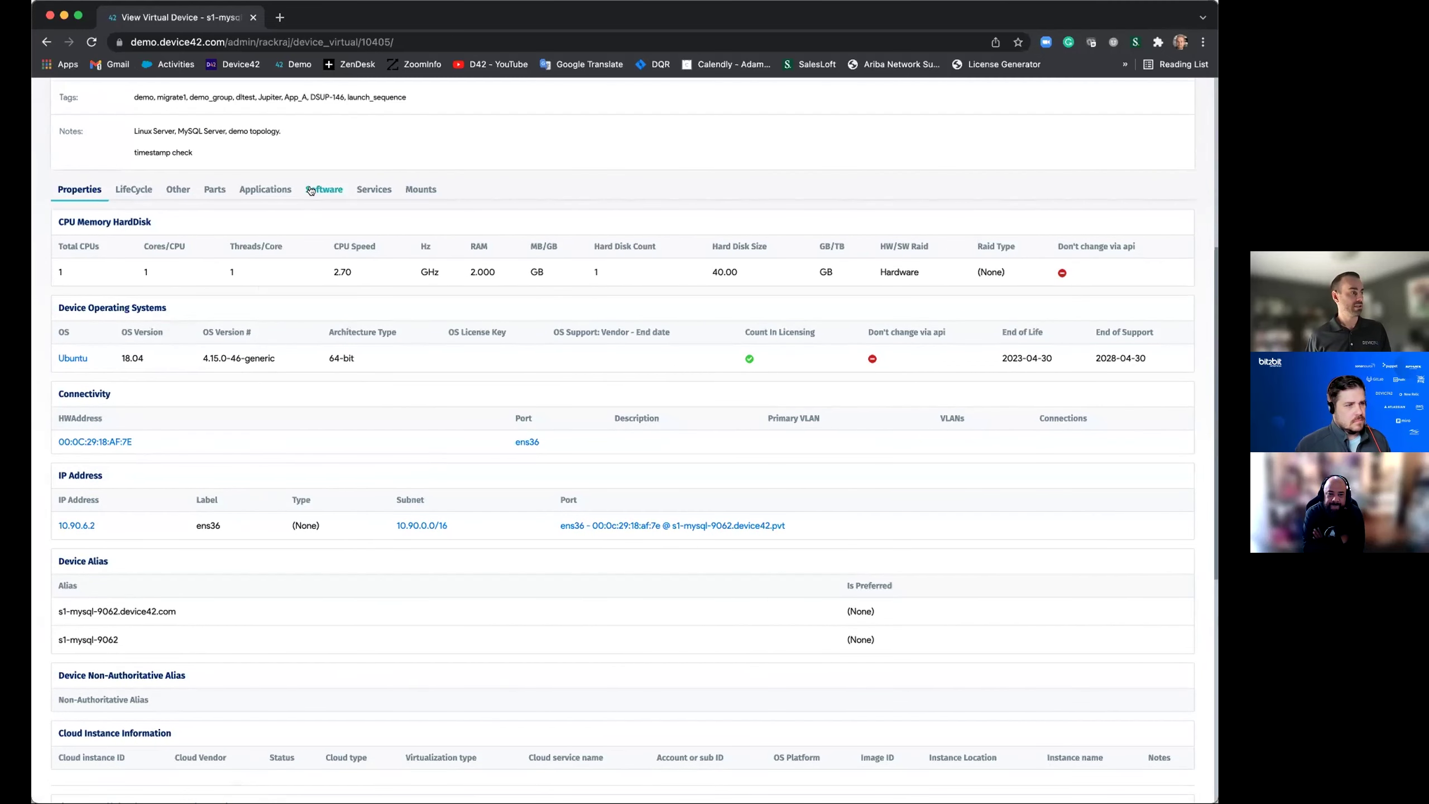
{"action": "left_click", "coordinate": [310, 191]}
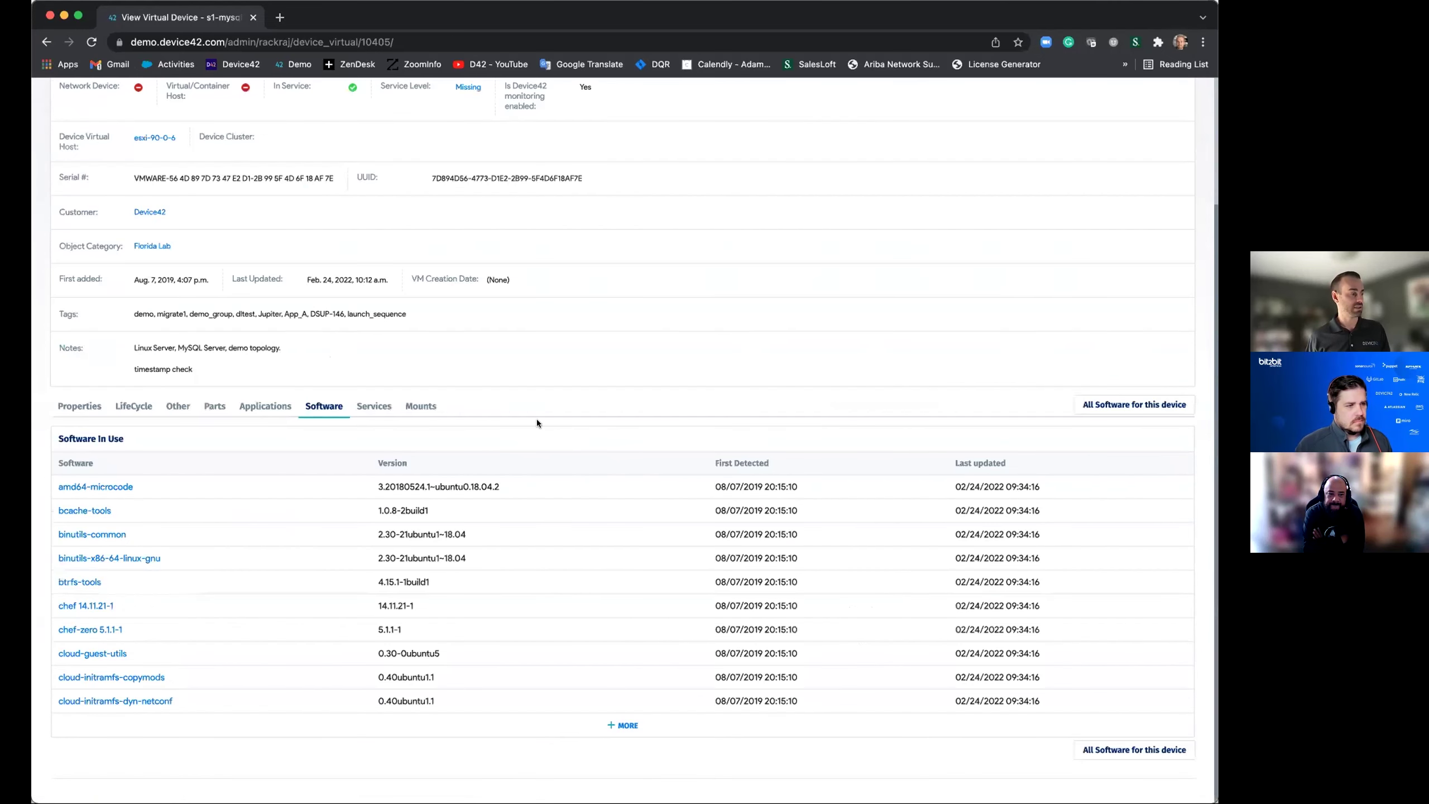
{"action": "left_click", "coordinate": [621, 725]}
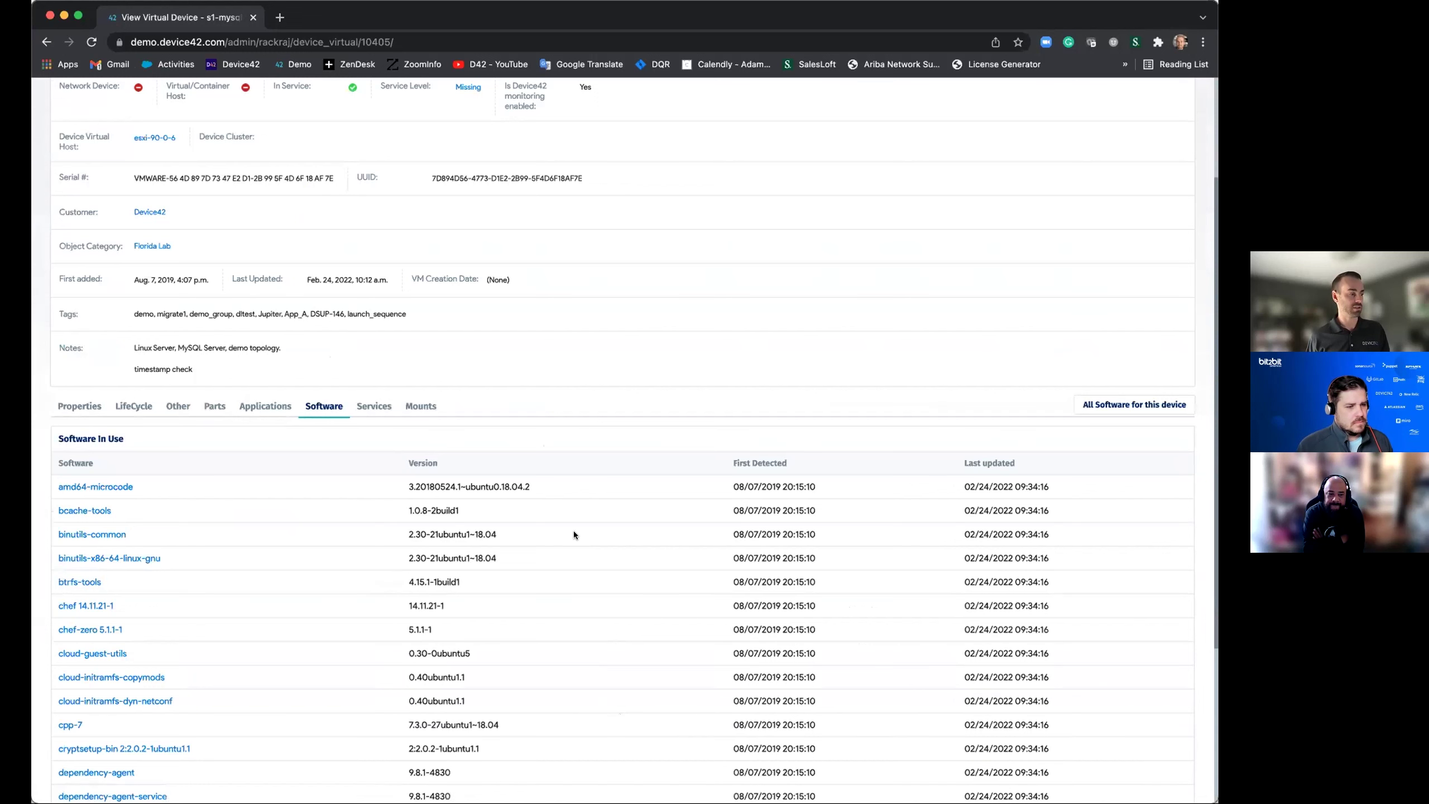
{"action": "scroll", "coordinate": [574, 533], "scroll_direction": "down", "scroll_amount": 3}
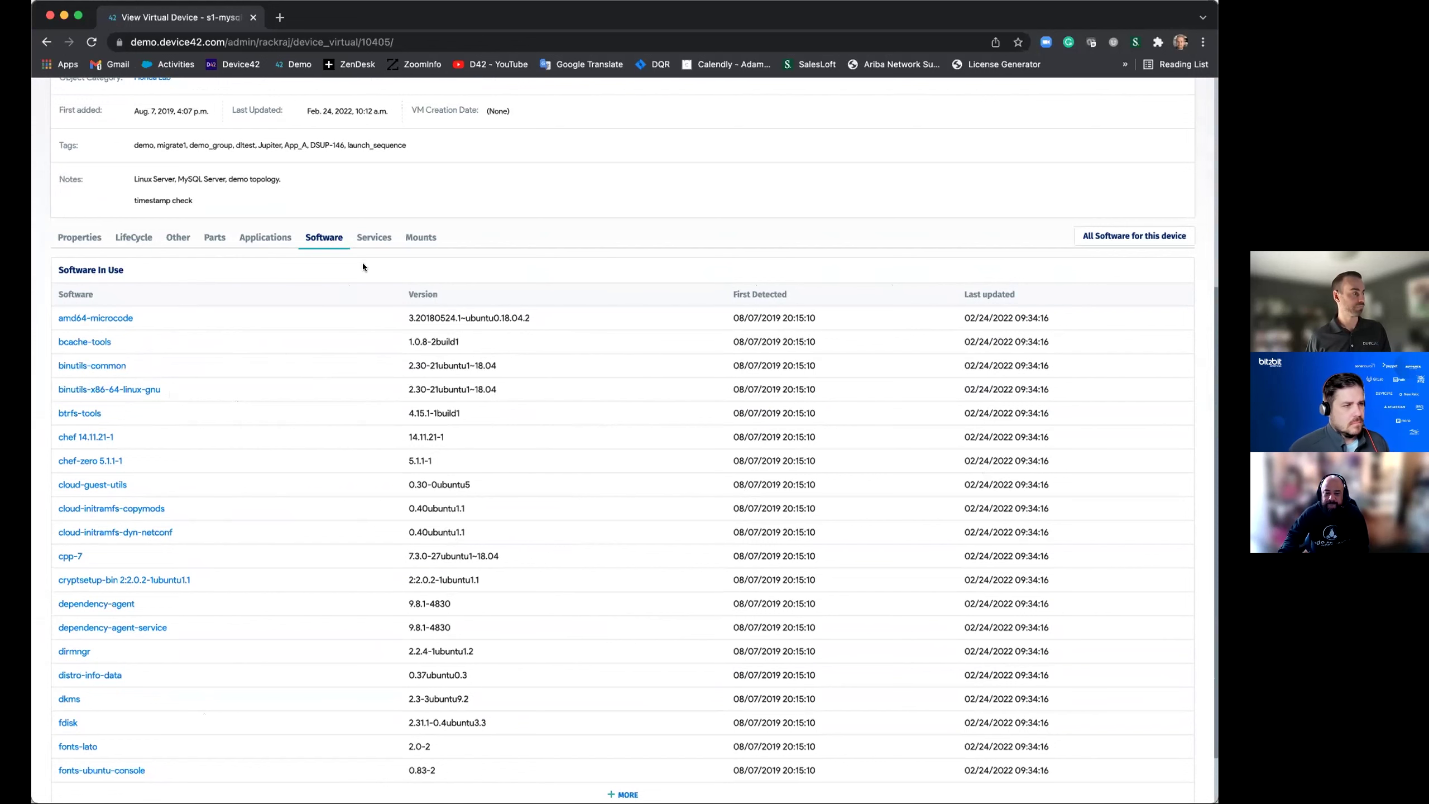
Step: Show the device's services with more entries loaded, and view its mount points
{"action": "left_click", "coordinate": [374, 237]}
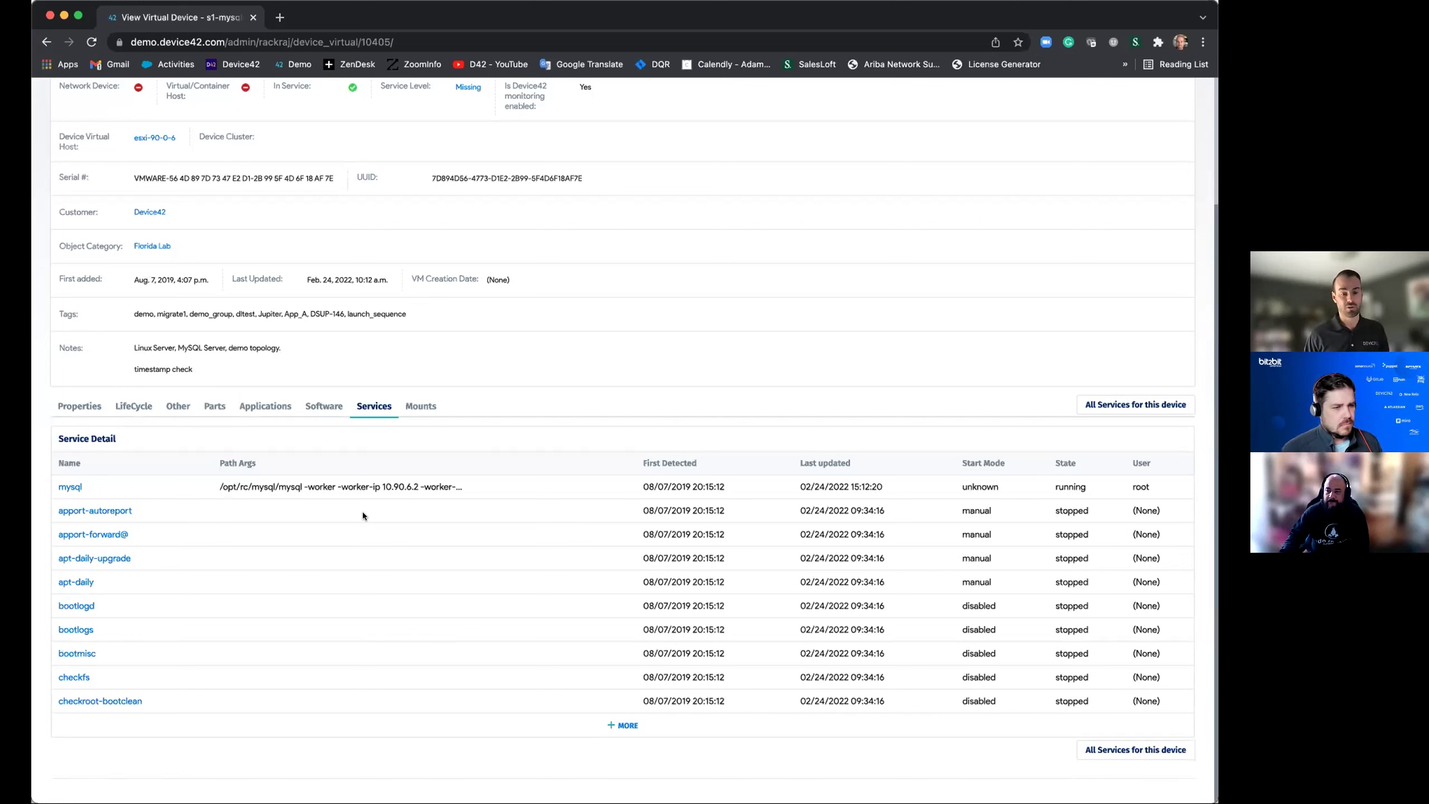
{"action": "left_click", "coordinate": [622, 725]}
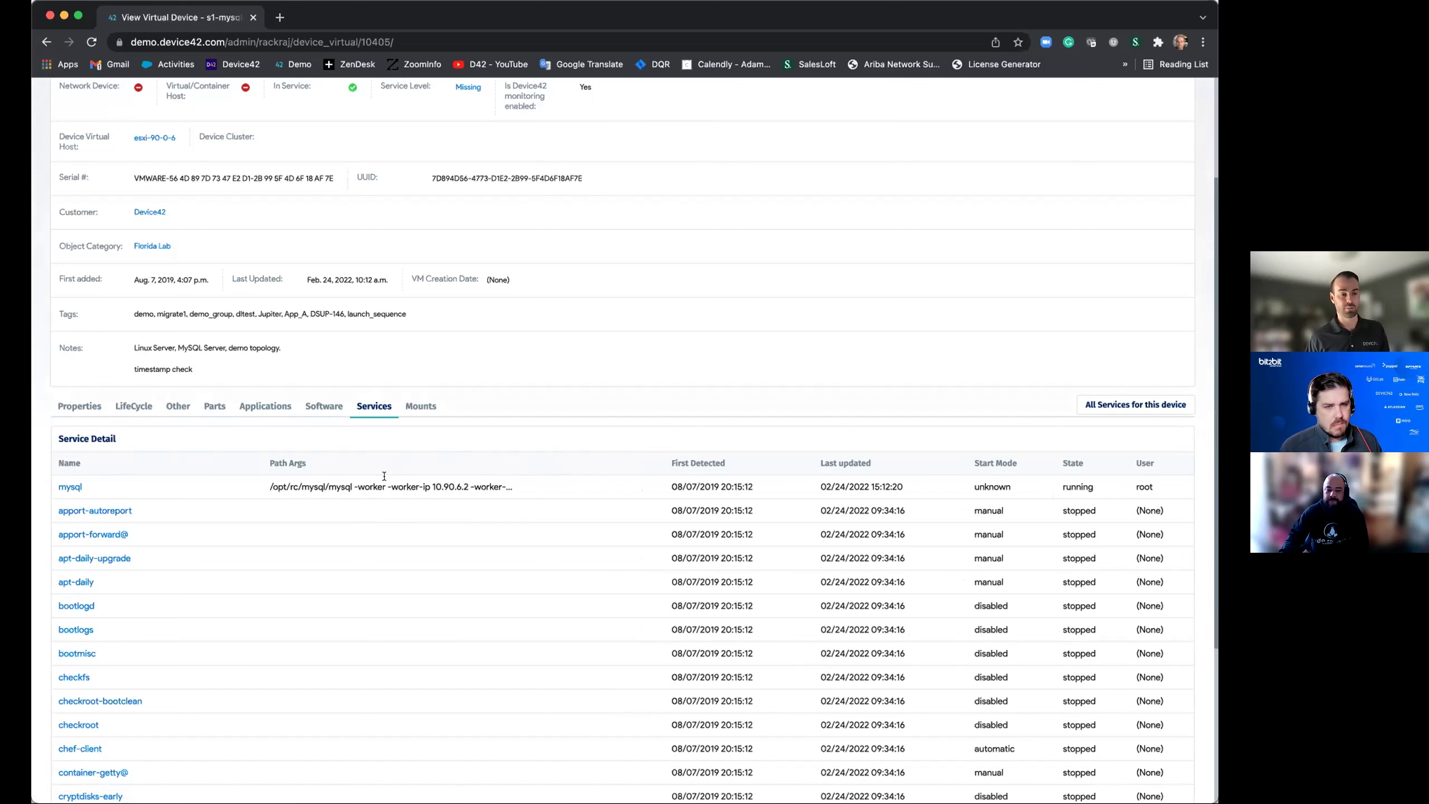
{"action": "left_click", "coordinate": [422, 413]}
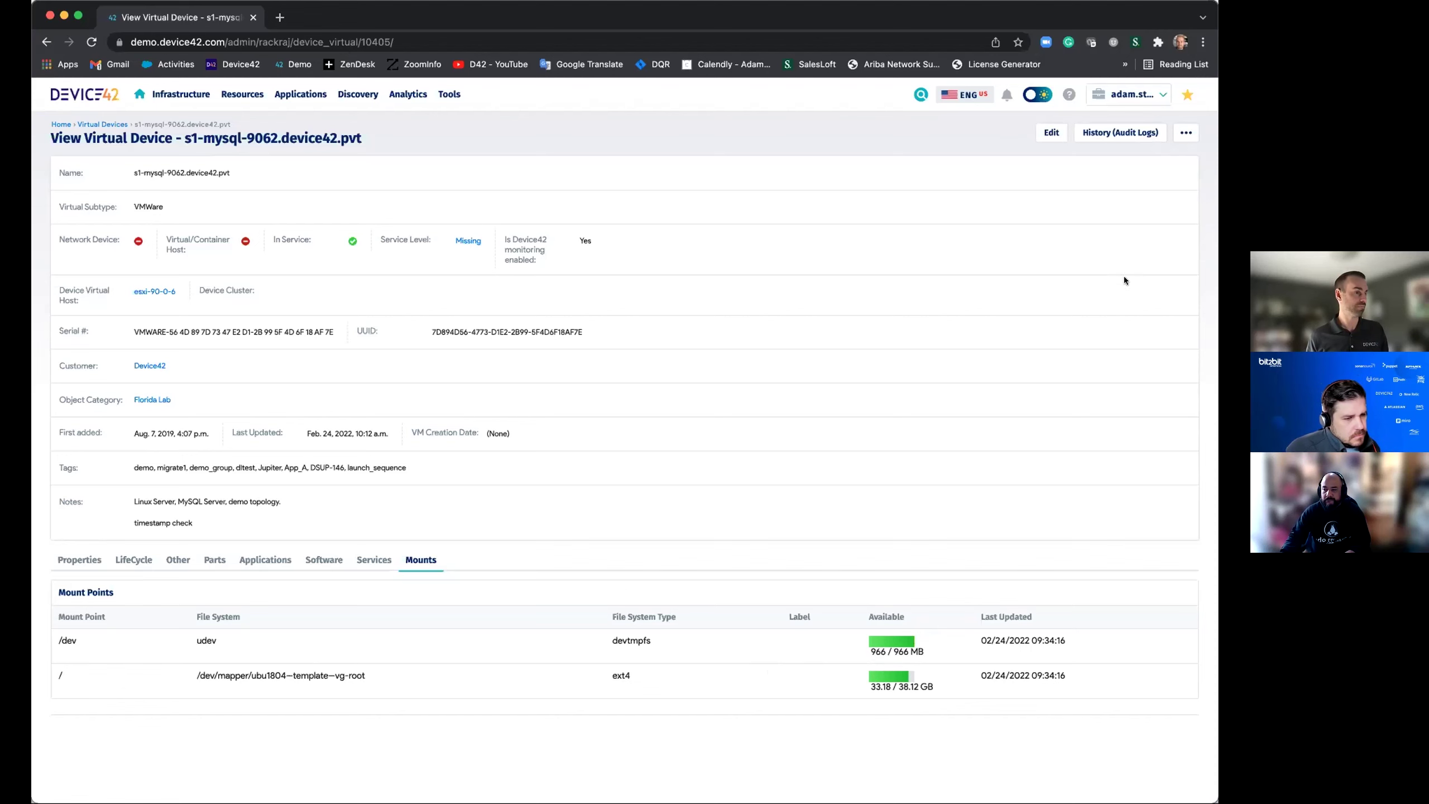
Step: Open the device's topology chart and widen the Local View pane
{"action": "left_click", "coordinate": [1190, 138]}
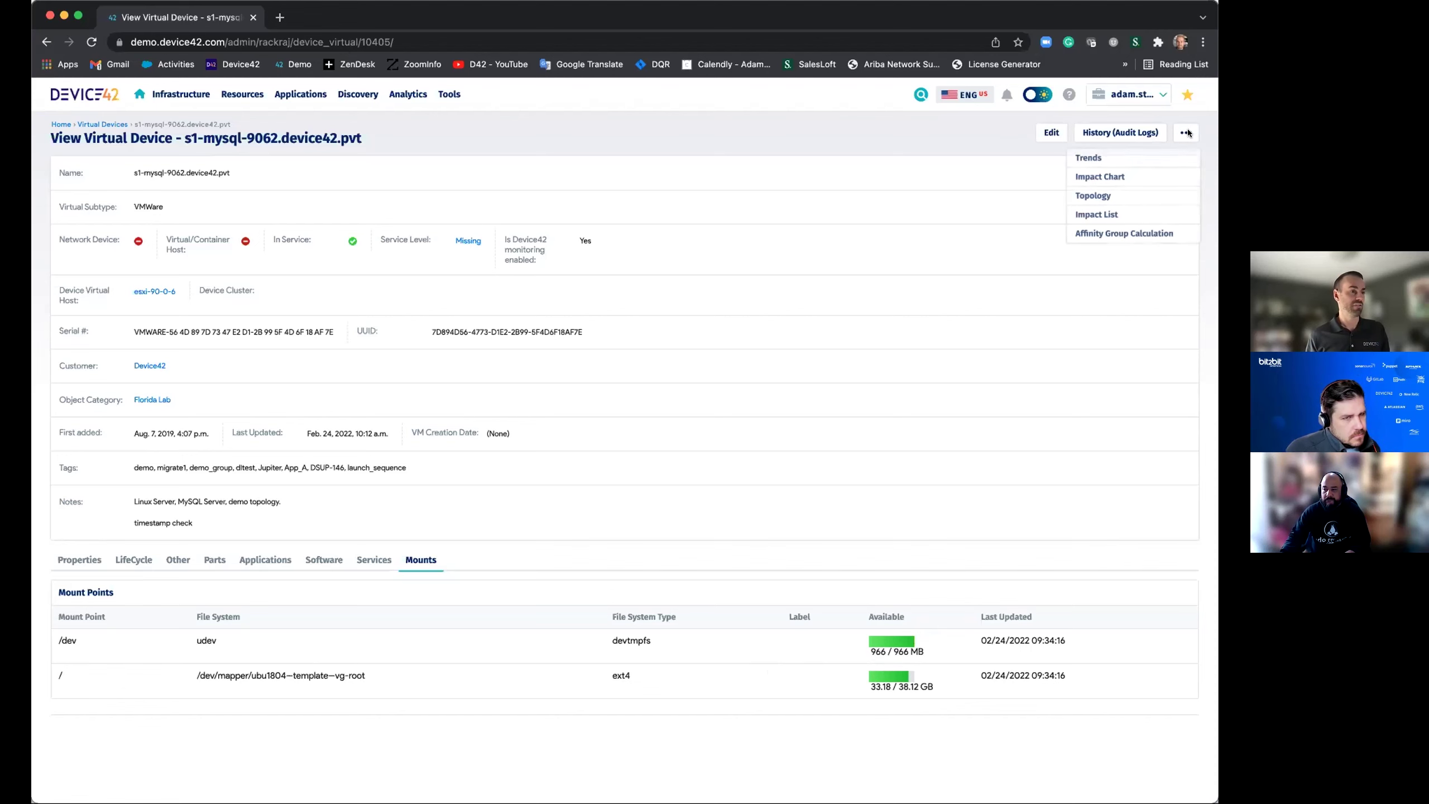
{"action": "left_click", "coordinate": [1109, 193]}
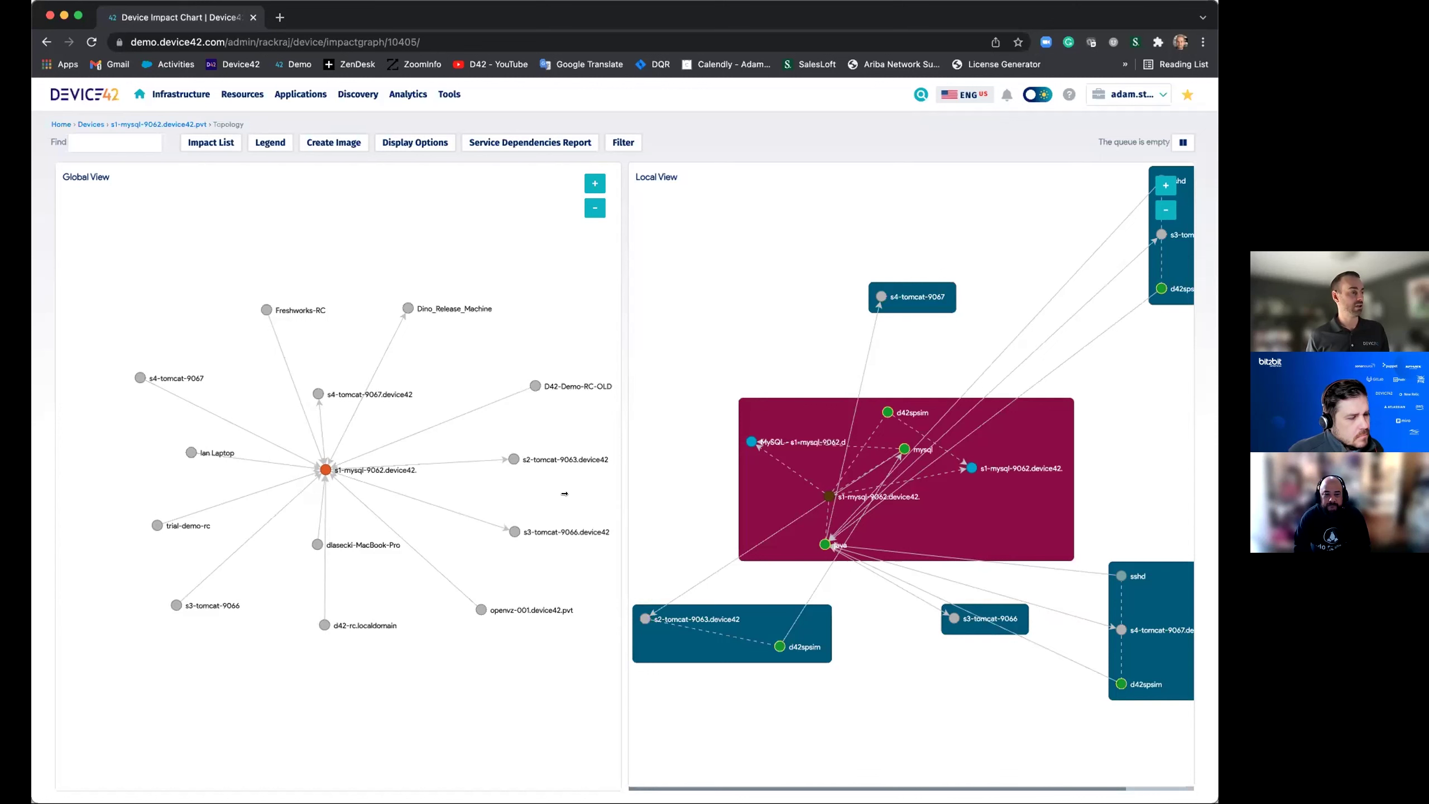
{"action": "left_click_drag", "start_coordinate": [564, 494], "coordinate": [346, 496]}
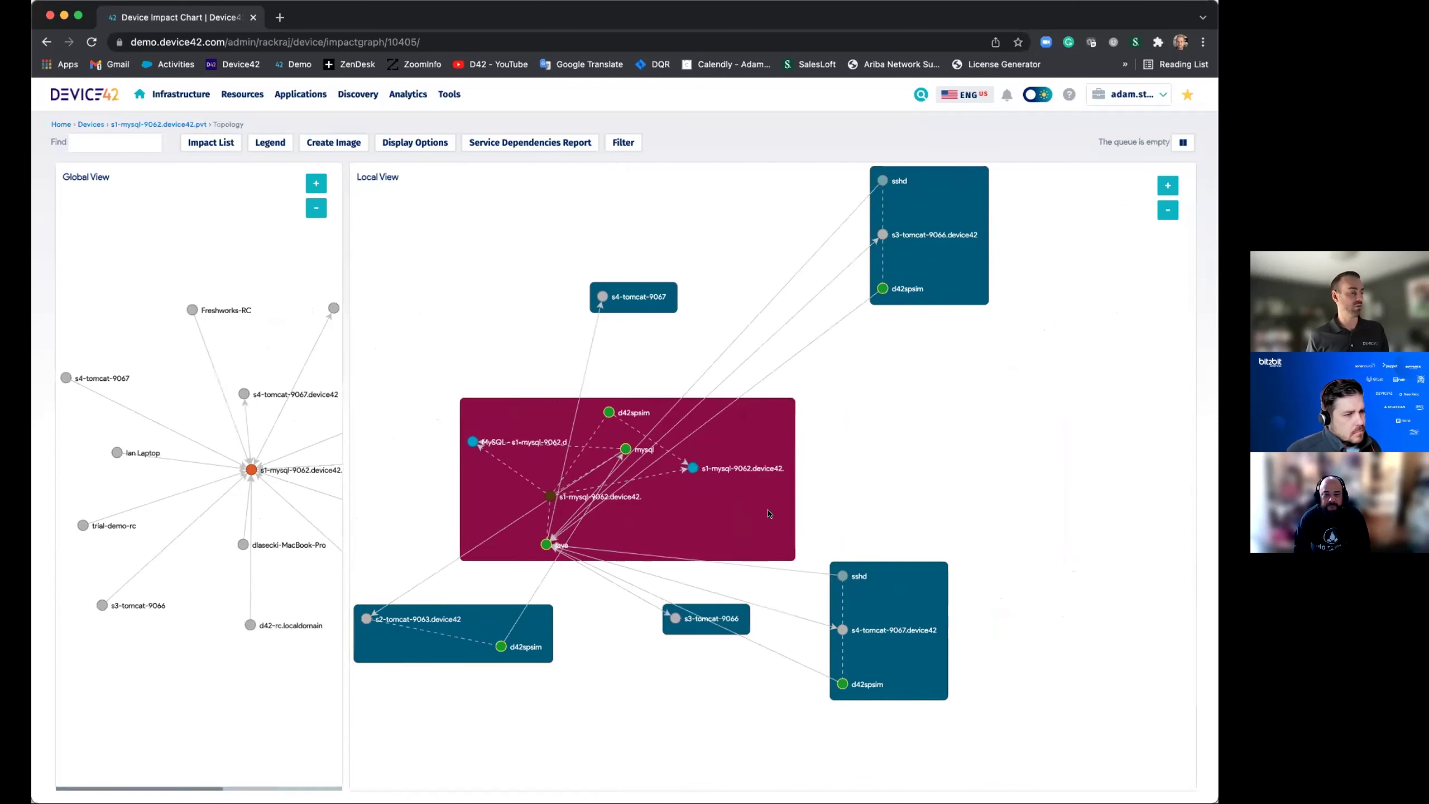
Step: Reposition the s1-mysql-9062 and s2-tomcat-9063 groups in the Local View and expand the dependencies of s2-tomcat-9063
{"action": "left_click_drag", "start_coordinate": [770, 514], "coordinate": [859, 489]}
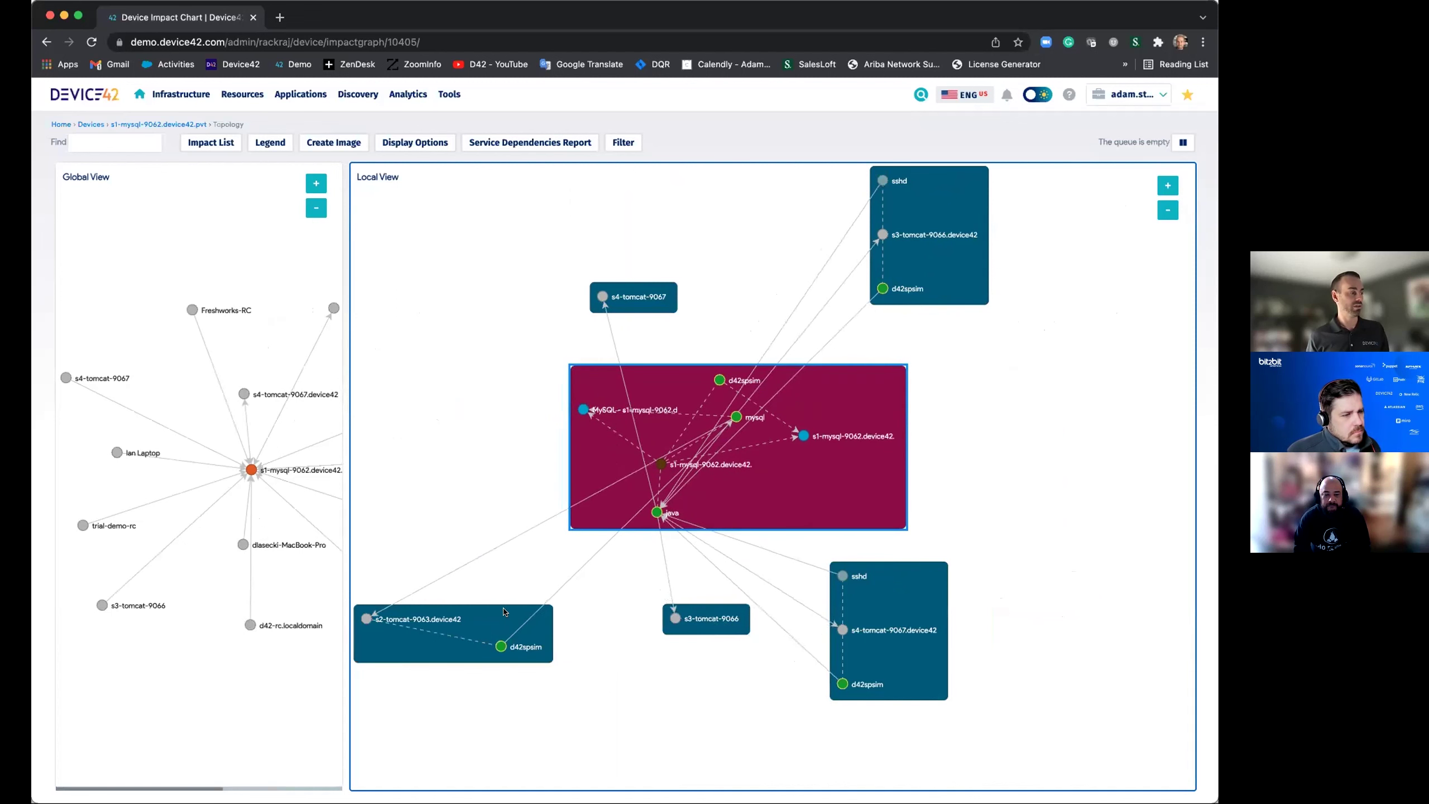
{"action": "left_click_drag", "start_coordinate": [505, 611], "coordinate": [578, 591]}
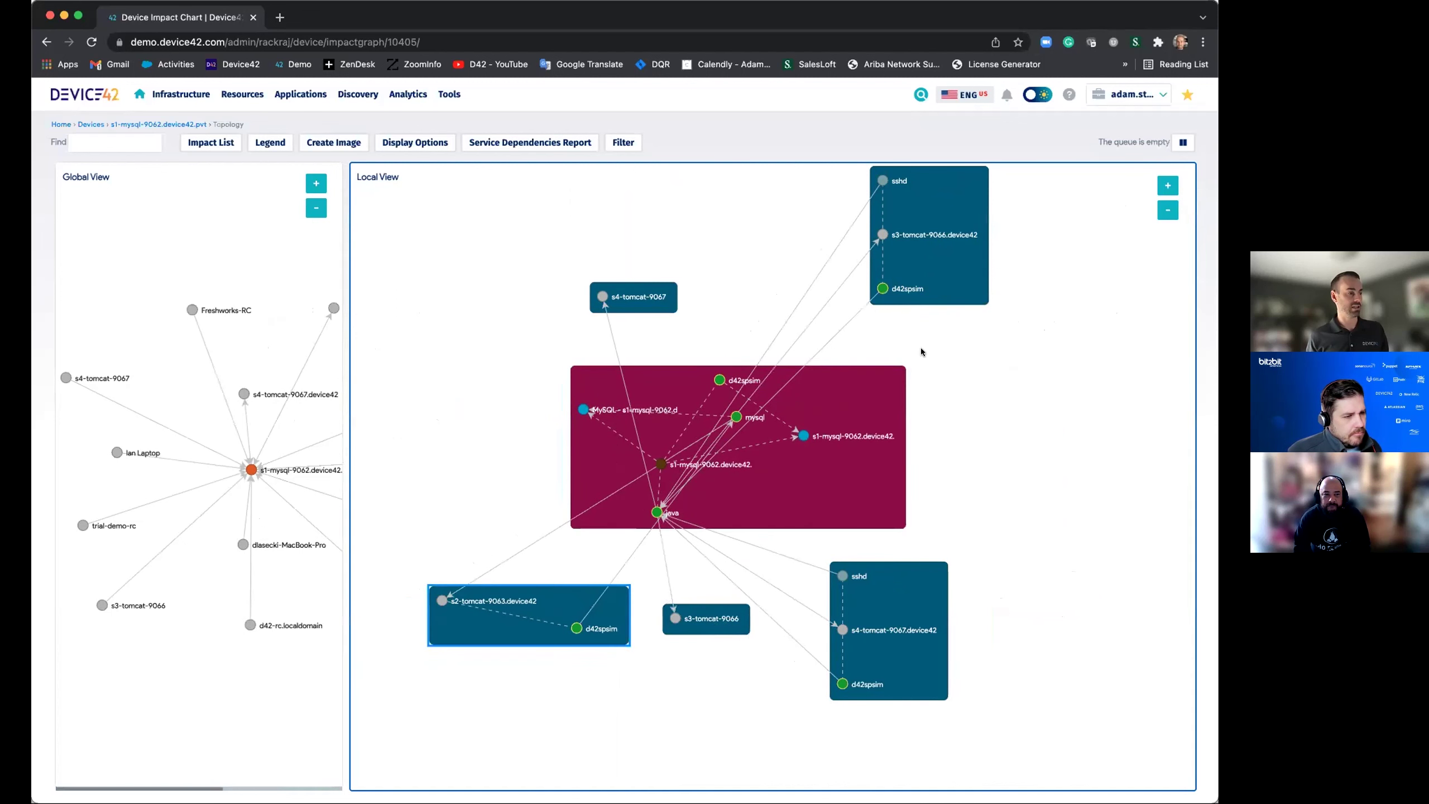
{"action": "mouse_move", "coordinate": [856, 490]}
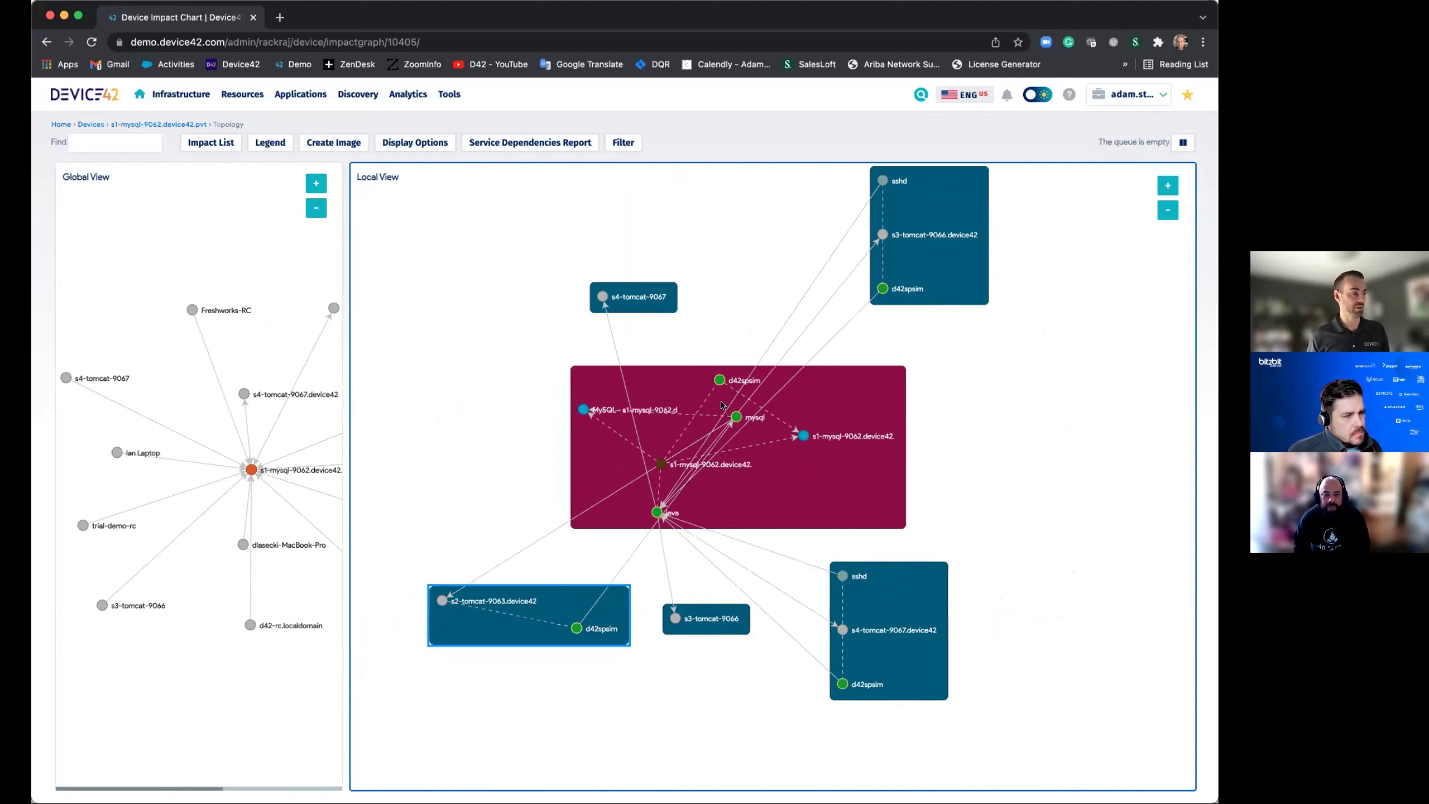
{"action": "mouse_move", "coordinate": [734, 420]}
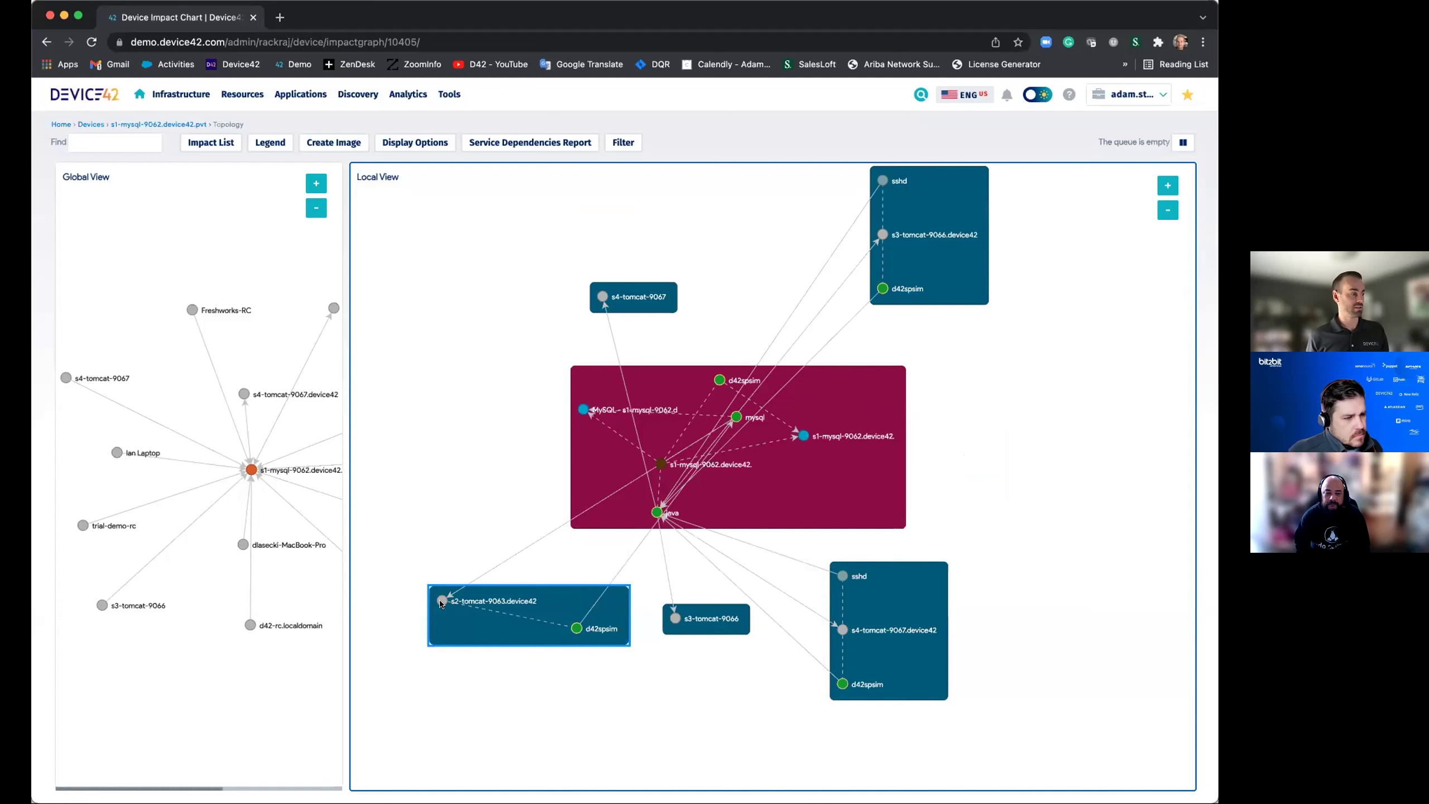
{"action": "mouse_move", "coordinate": [442, 602]}
{"action": "left_click", "coordinate": [472, 621]}
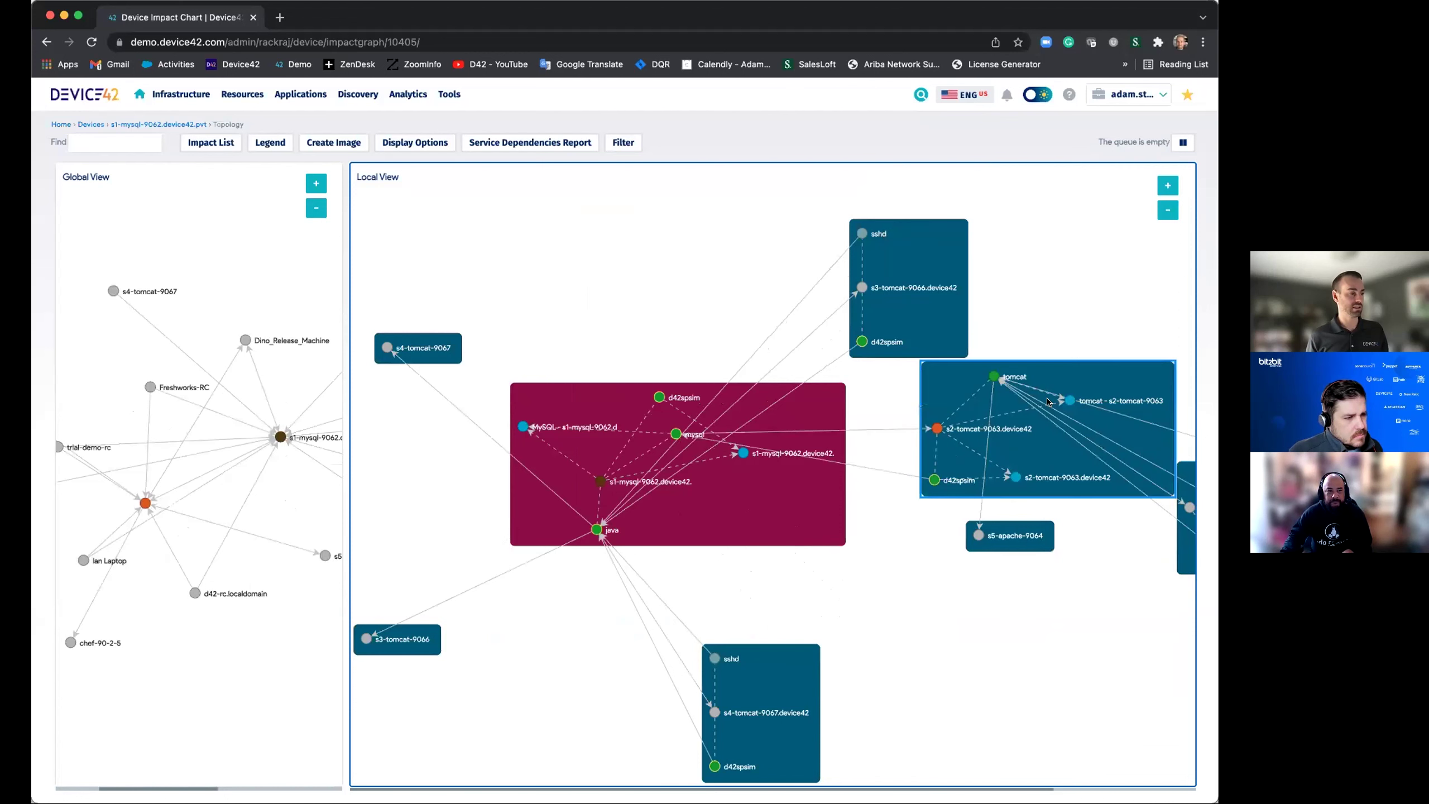
Step: Rearrange the Local View by moving both s5-apache-9064 groups below the s2-tomcat-9063 group and the s4-tomcat-9067.device42 group up beneath the s1-mysql-9062 group
{"action": "left_click", "coordinate": [1024, 549]}
{"action": "left_click_drag", "start_coordinate": [1023, 546], "coordinate": [908, 630]}
{"action": "left_click_drag", "start_coordinate": [1184, 555], "coordinate": [976, 669]}
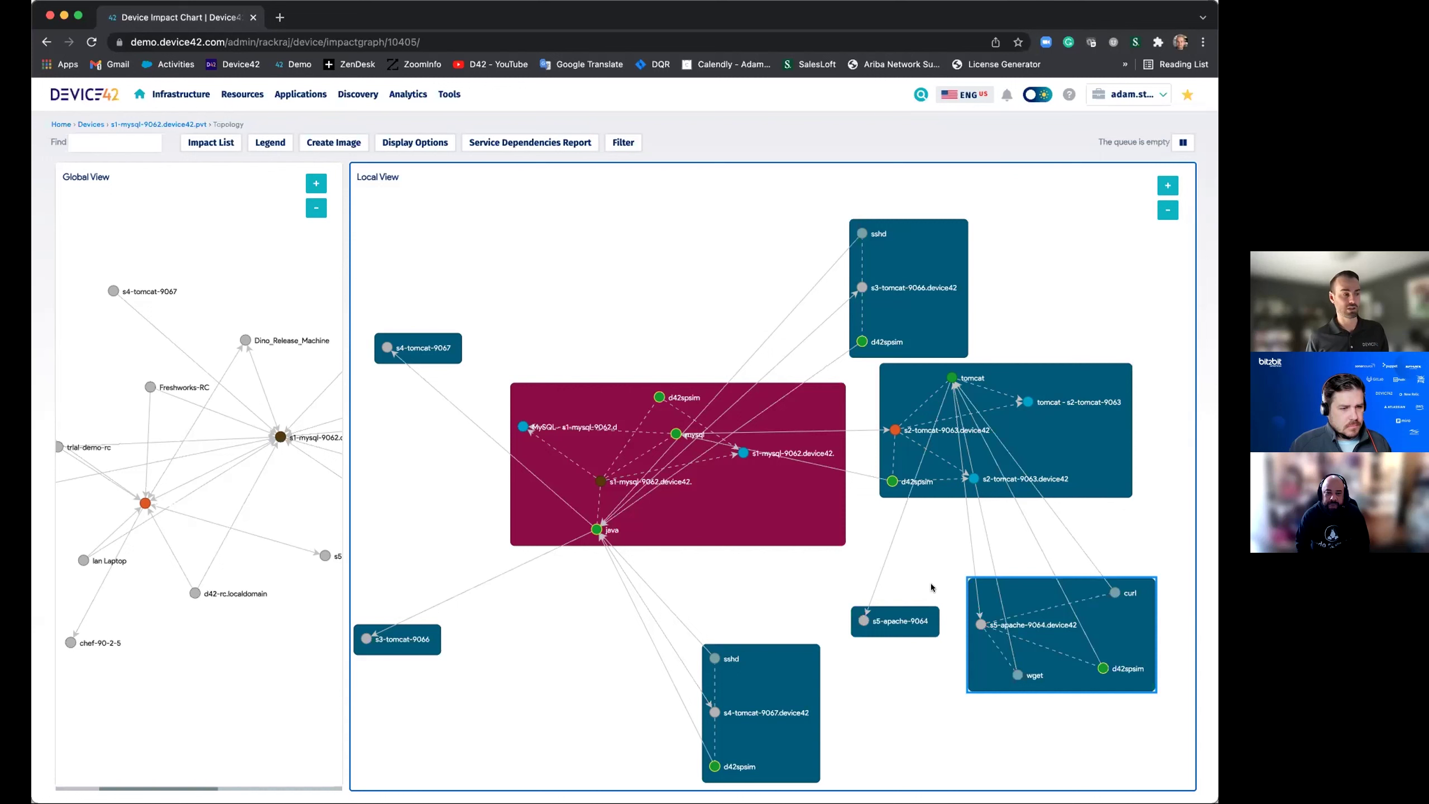
{"action": "left_click_drag", "start_coordinate": [788, 671], "coordinate": [767, 591]}
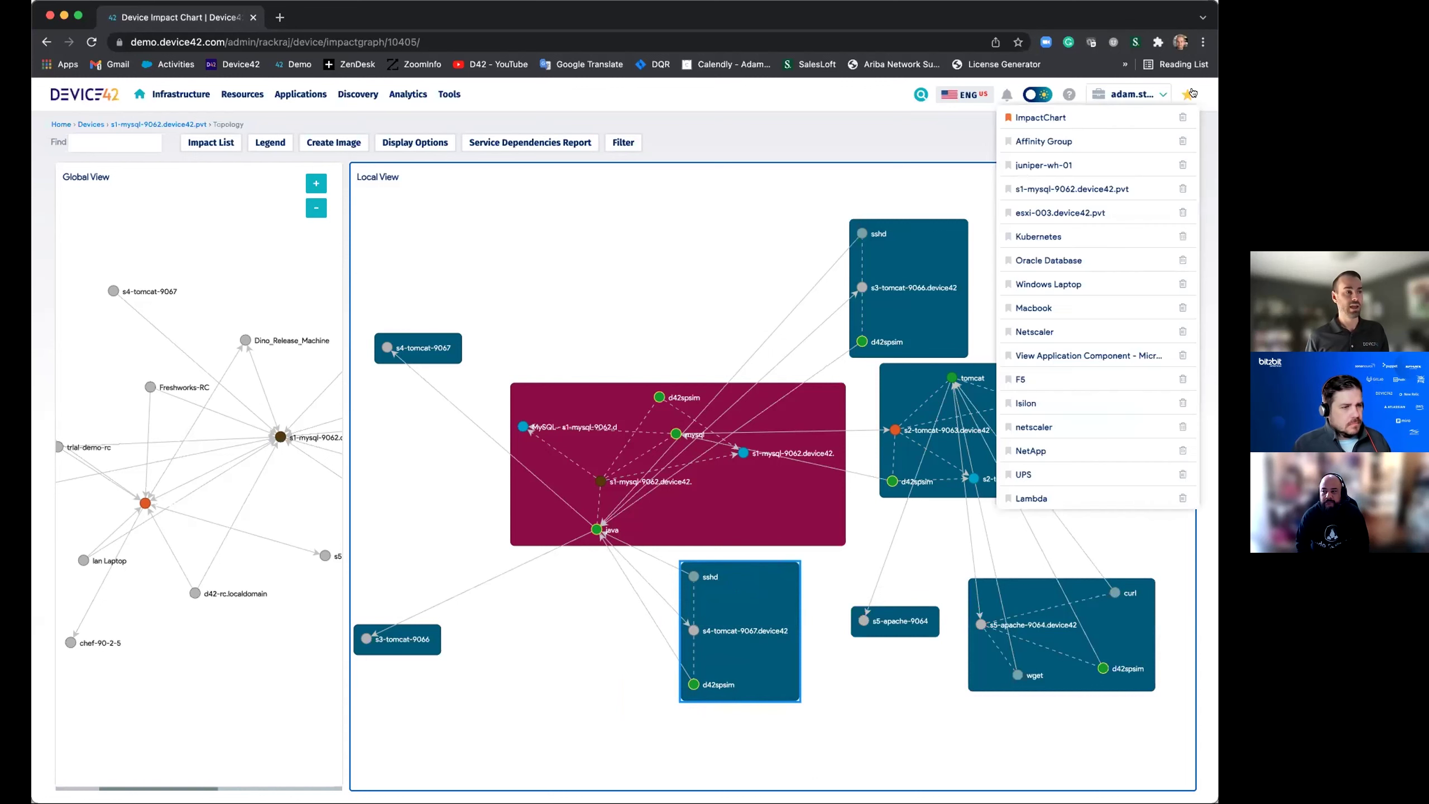
Step: Open the bookmarked Affinity Group chart and show the details of the s1-mysql-9062 node
{"action": "mouse_move", "coordinate": [1186, 105]}
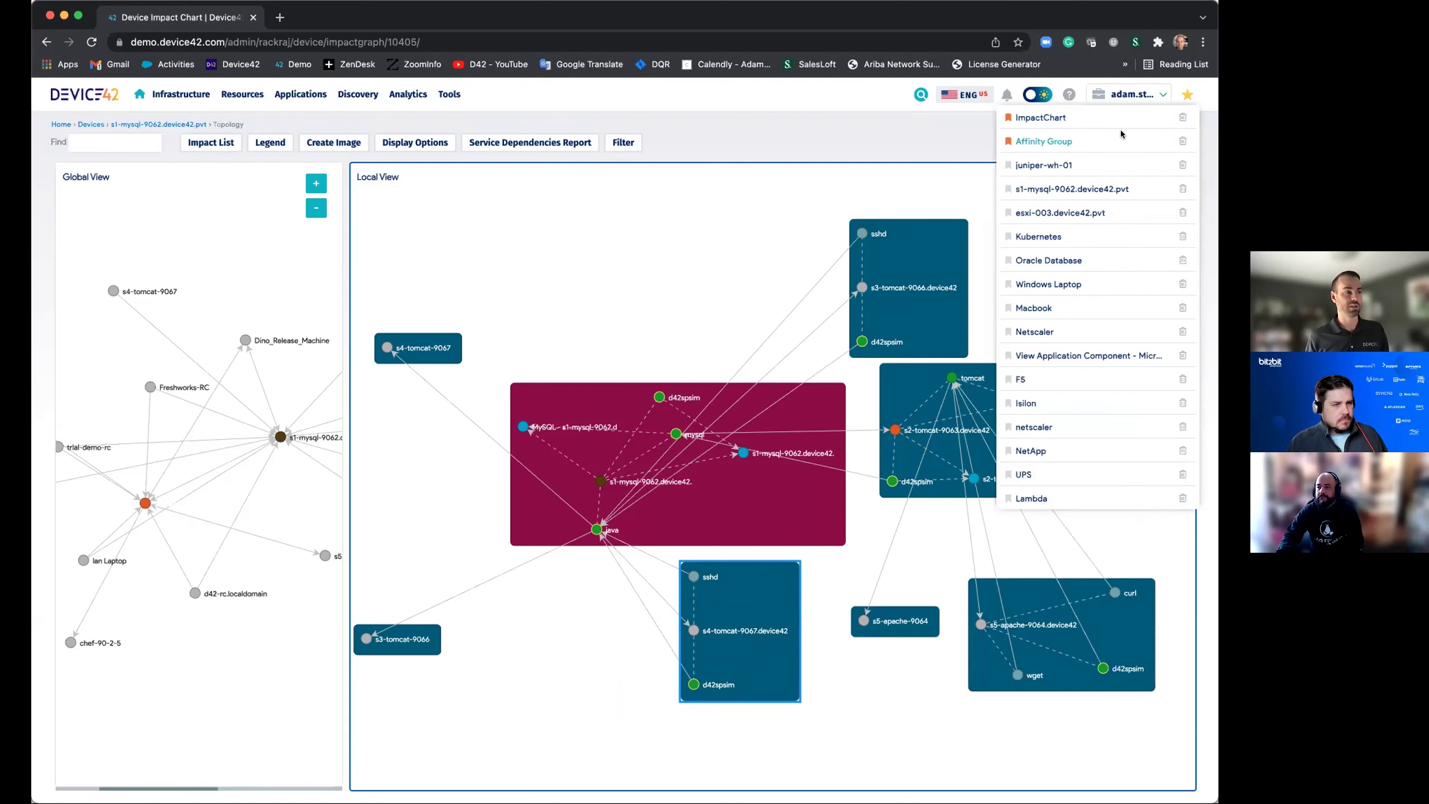
{"action": "left_click", "coordinate": [1073, 139]}
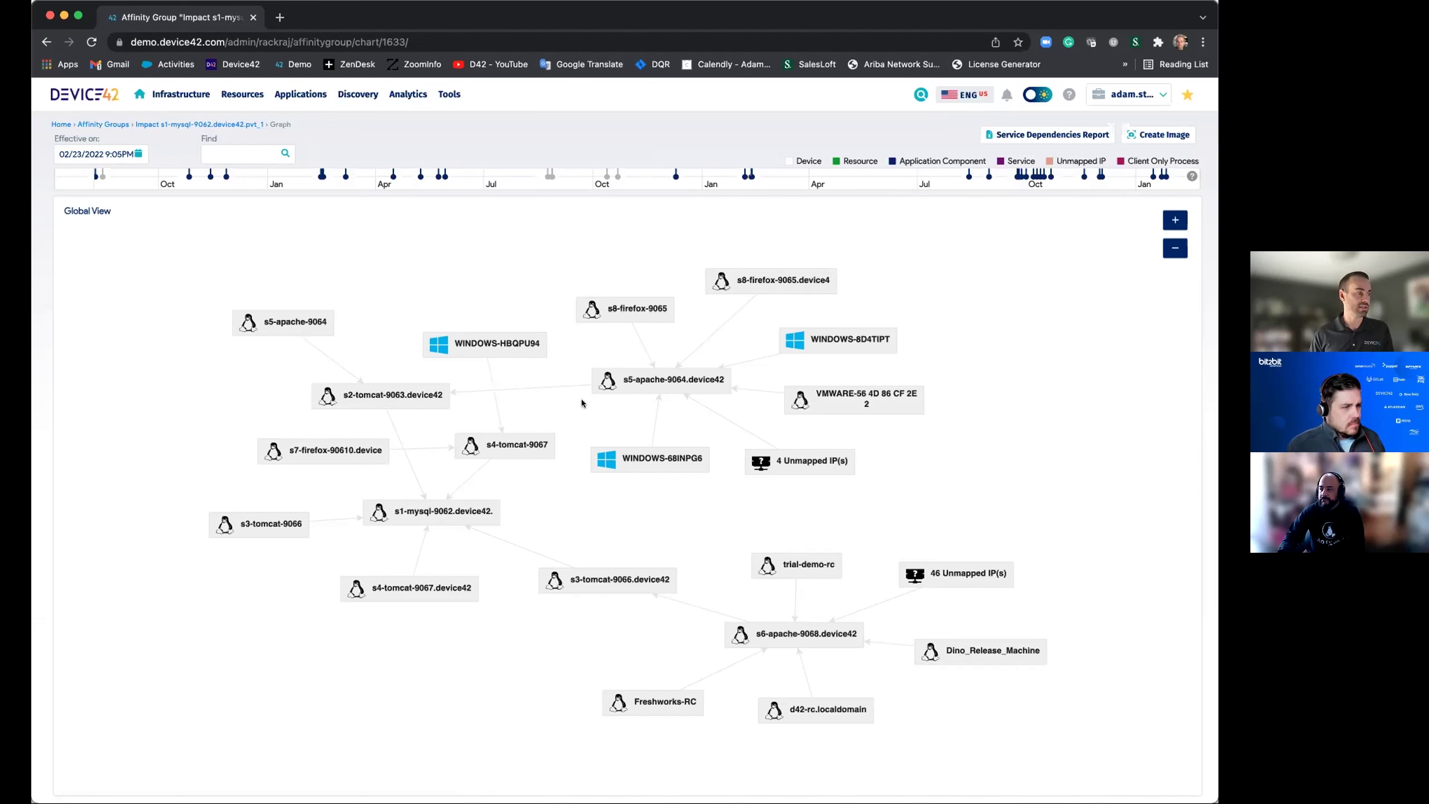
{"action": "left_click", "coordinate": [443, 520]}
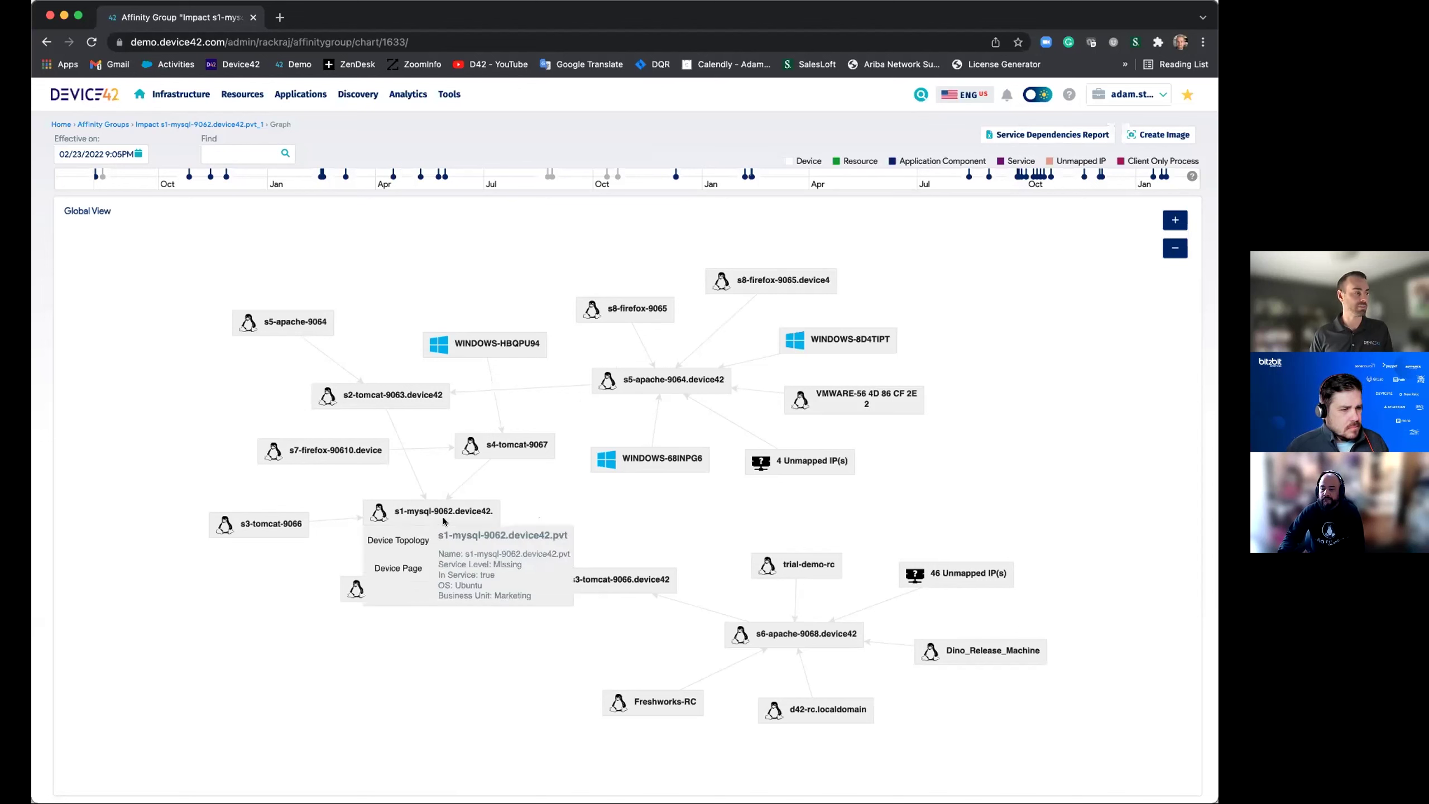
Step: Inspect the s4-tomcat-9067 connection to s1-mysql-9062 in the Local View, close it, and inspect the s2-tomcat-9063 connection instead
{"action": "left_click", "coordinate": [454, 488]}
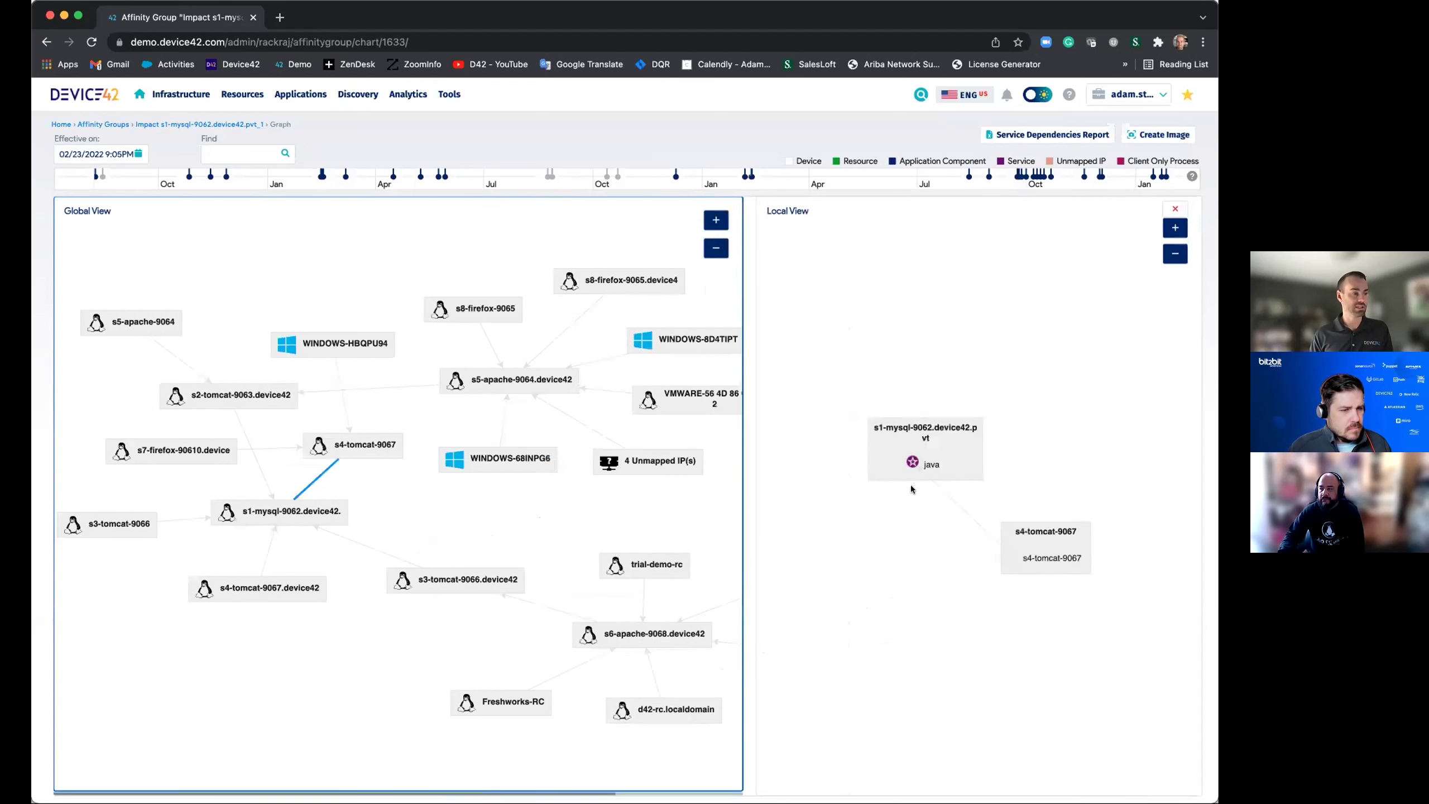
{"action": "left_click", "coordinate": [1173, 210]}
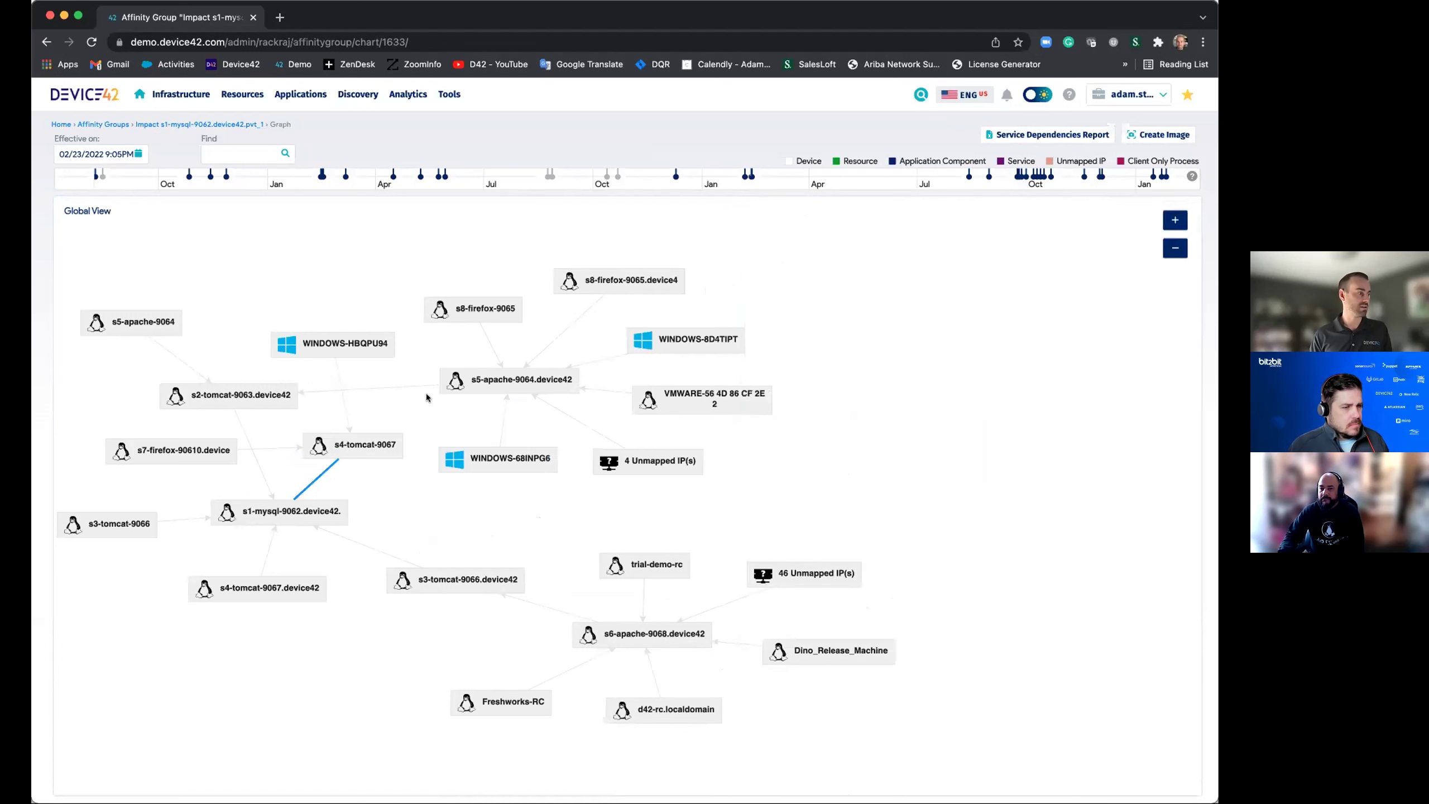
{"action": "left_click", "coordinate": [240, 432]}
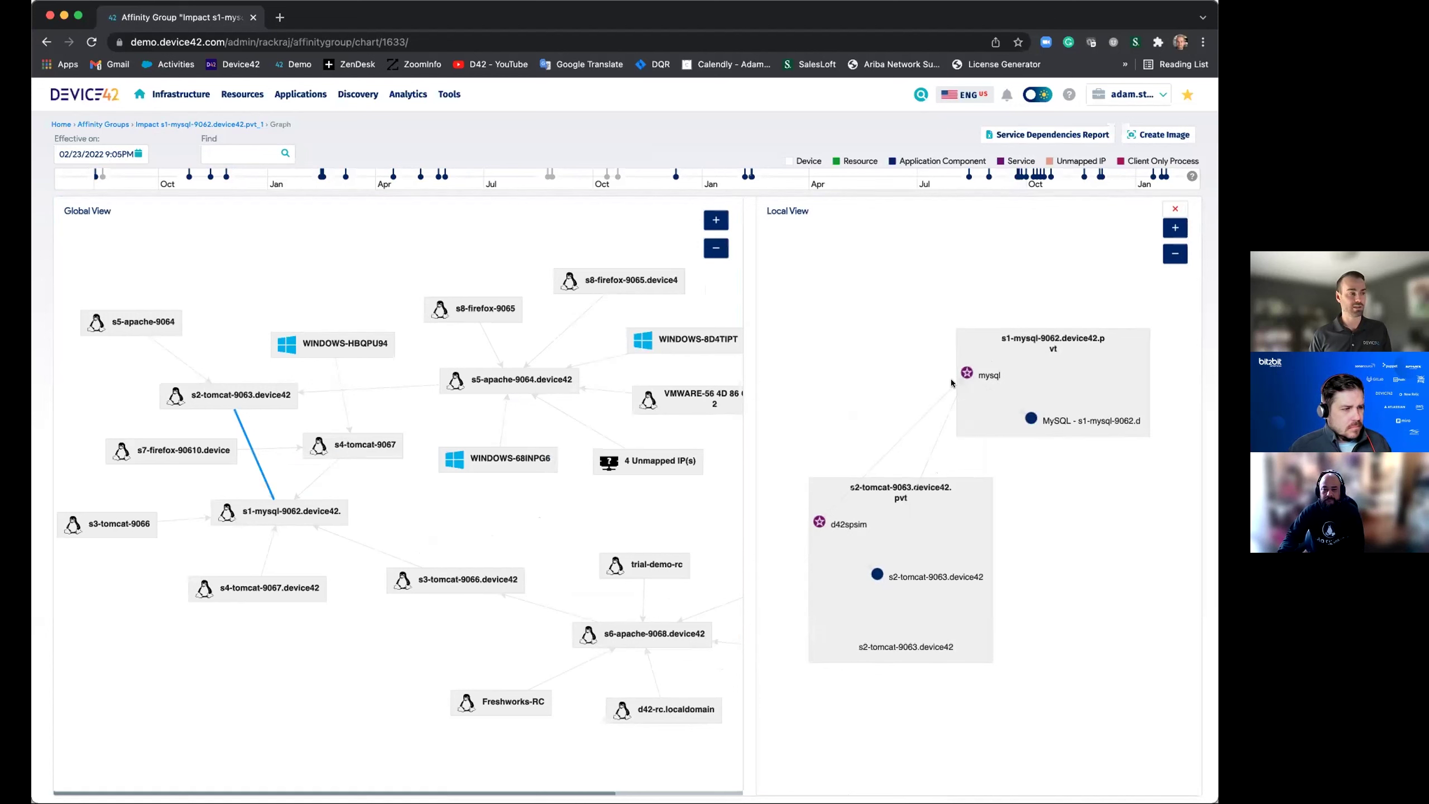
Step: Close the Local View and show the affinity group chart as of 11/27/2021 and as of 10/11/2021
{"action": "left_click", "coordinate": [1173, 207]}
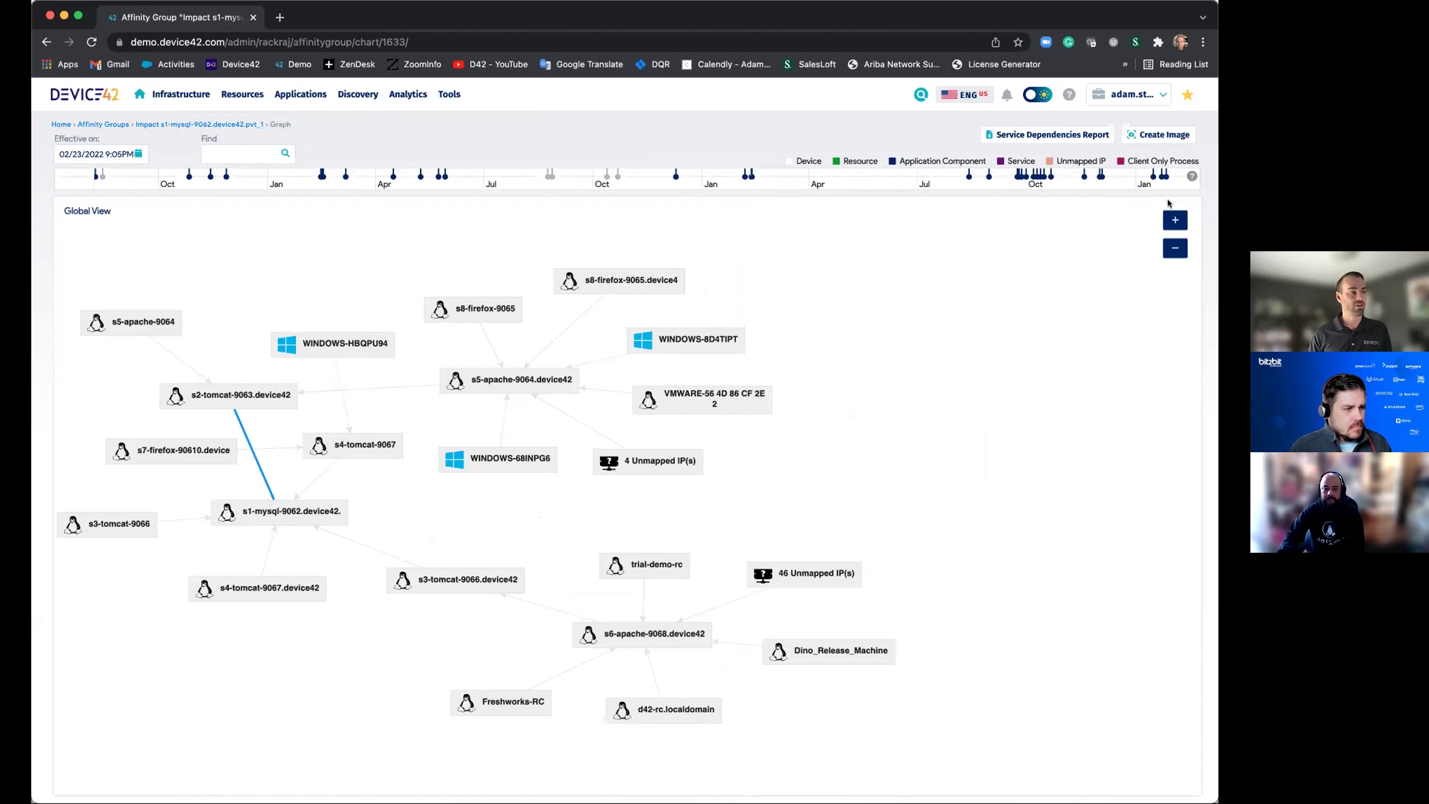
{"action": "left_click", "coordinate": [1086, 176]}
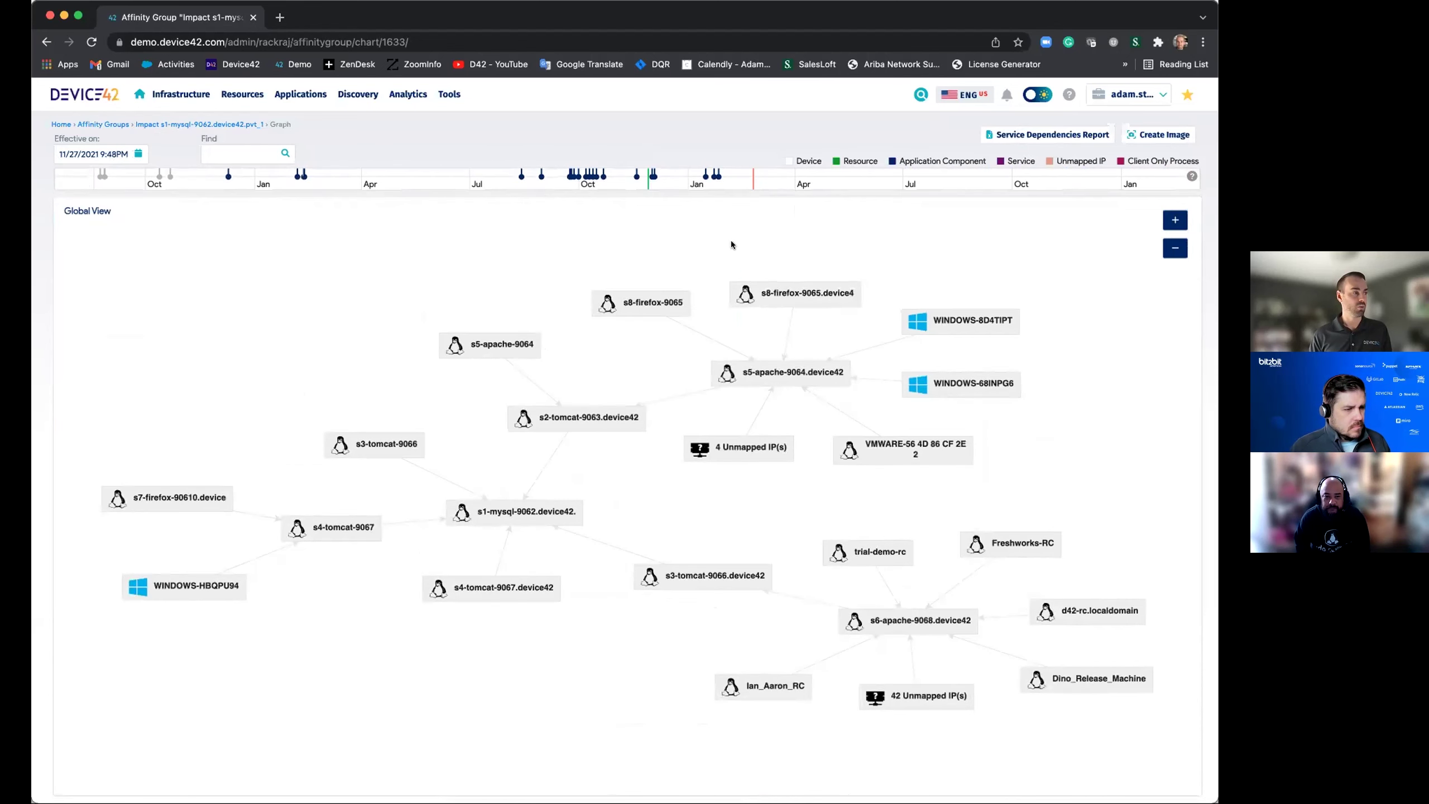
{"action": "left_click", "coordinate": [588, 184]}
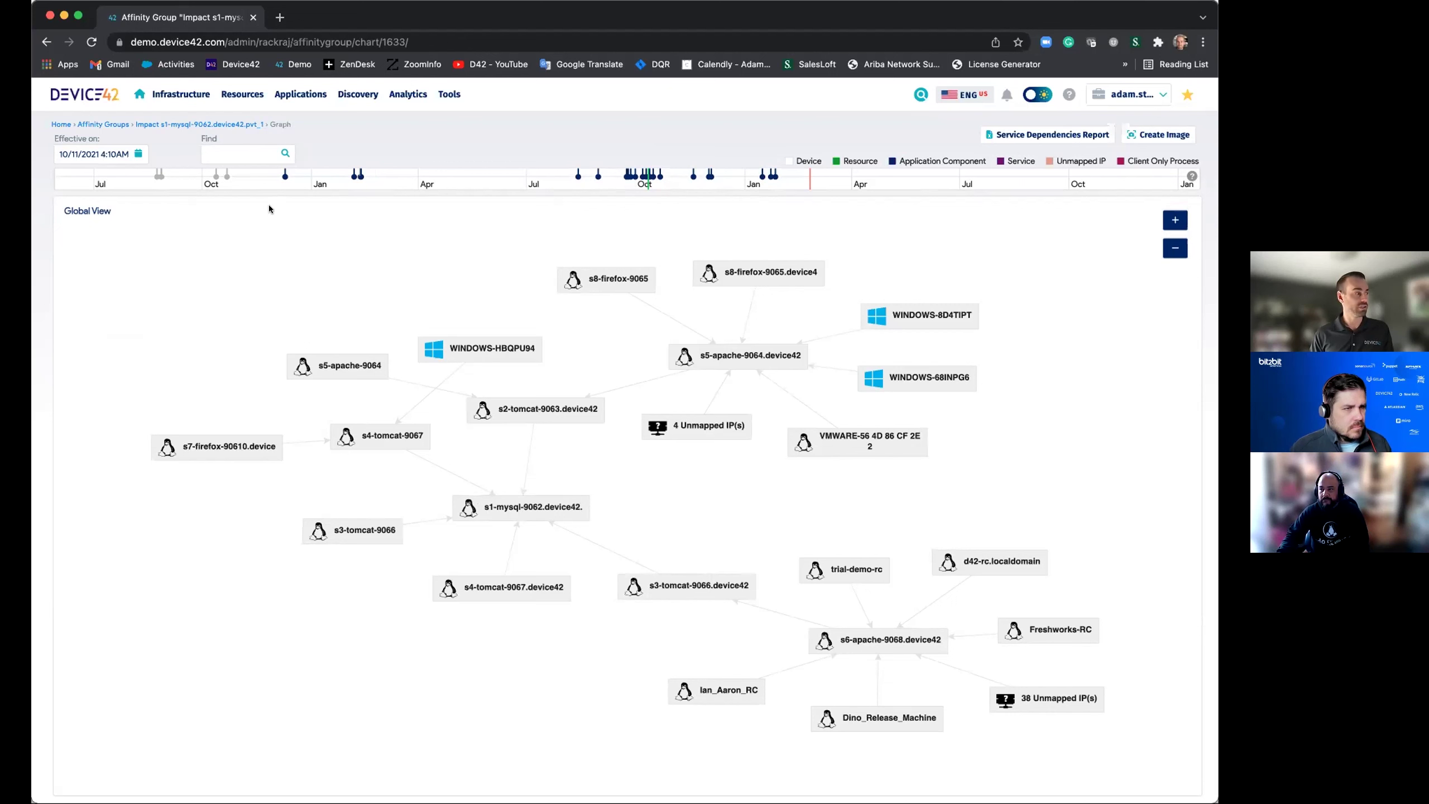
Step: Open the New Haven building from the buildings list and view its NHDC1 room
{"action": "mouse_move", "coordinate": [147, 102]}
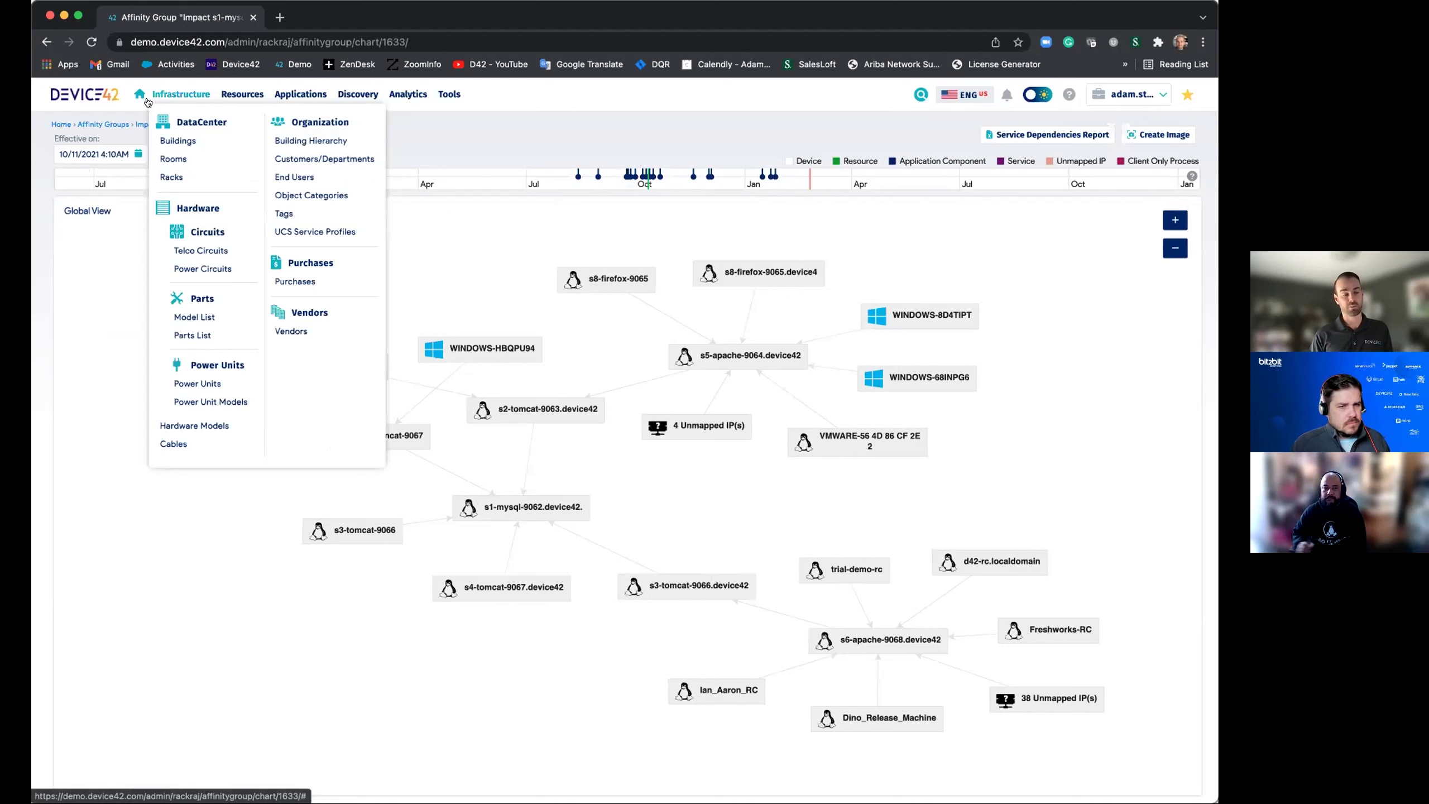
{"action": "left_click", "coordinate": [179, 141]}
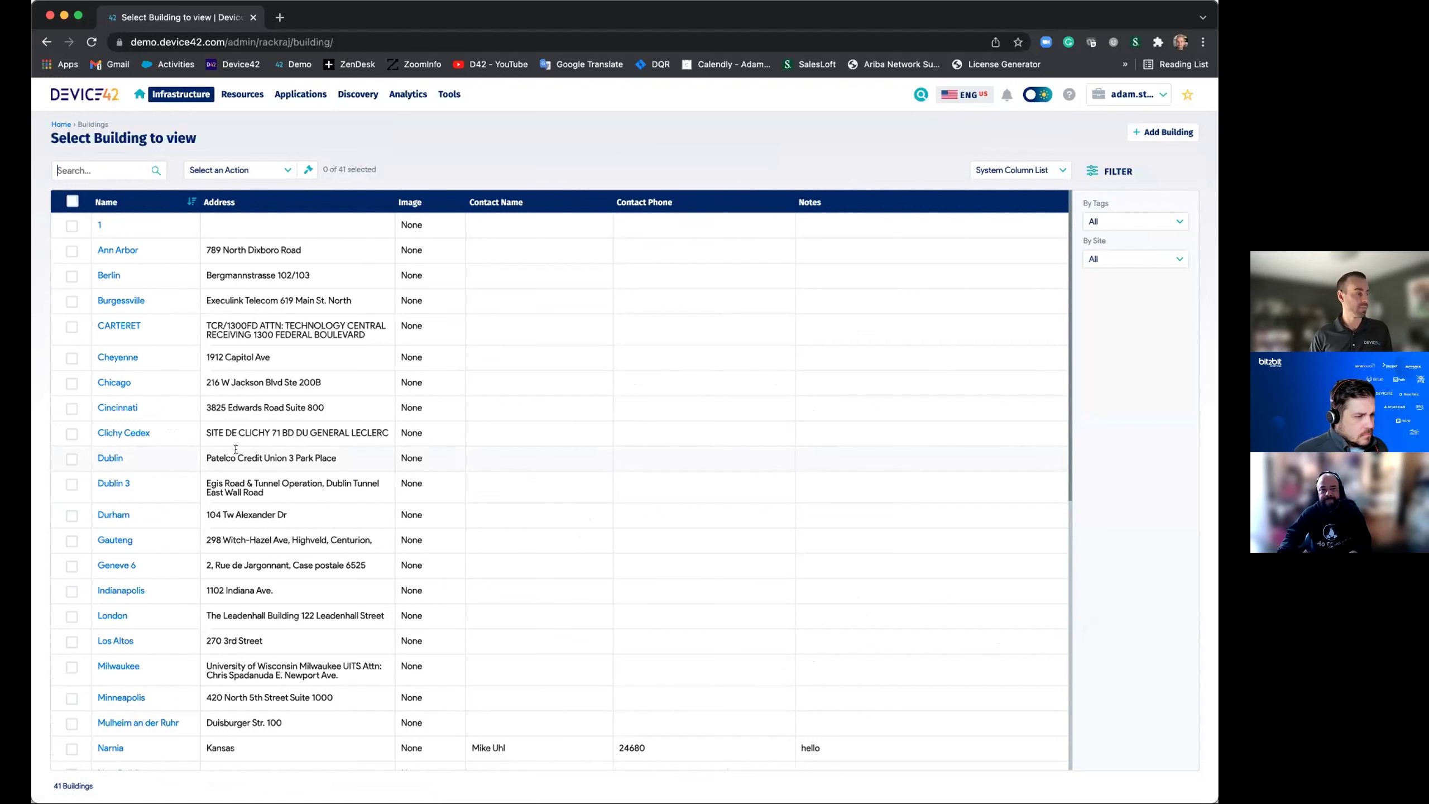
{"action": "scroll", "coordinate": [235, 449], "scroll_direction": "down", "scroll_amount": 3}
{"action": "left_click", "coordinate": [138, 630]}
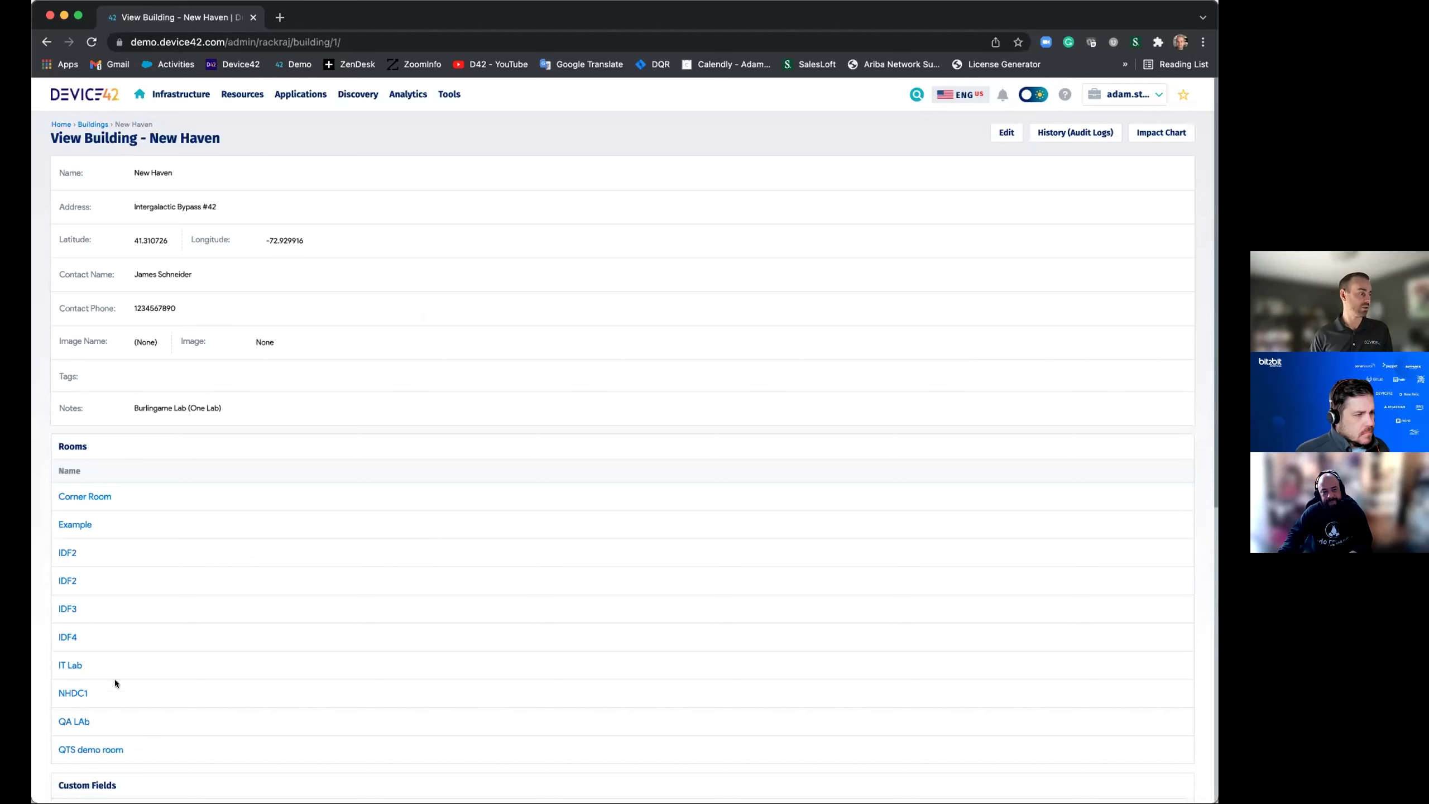
{"action": "left_click", "coordinate": [78, 693]}
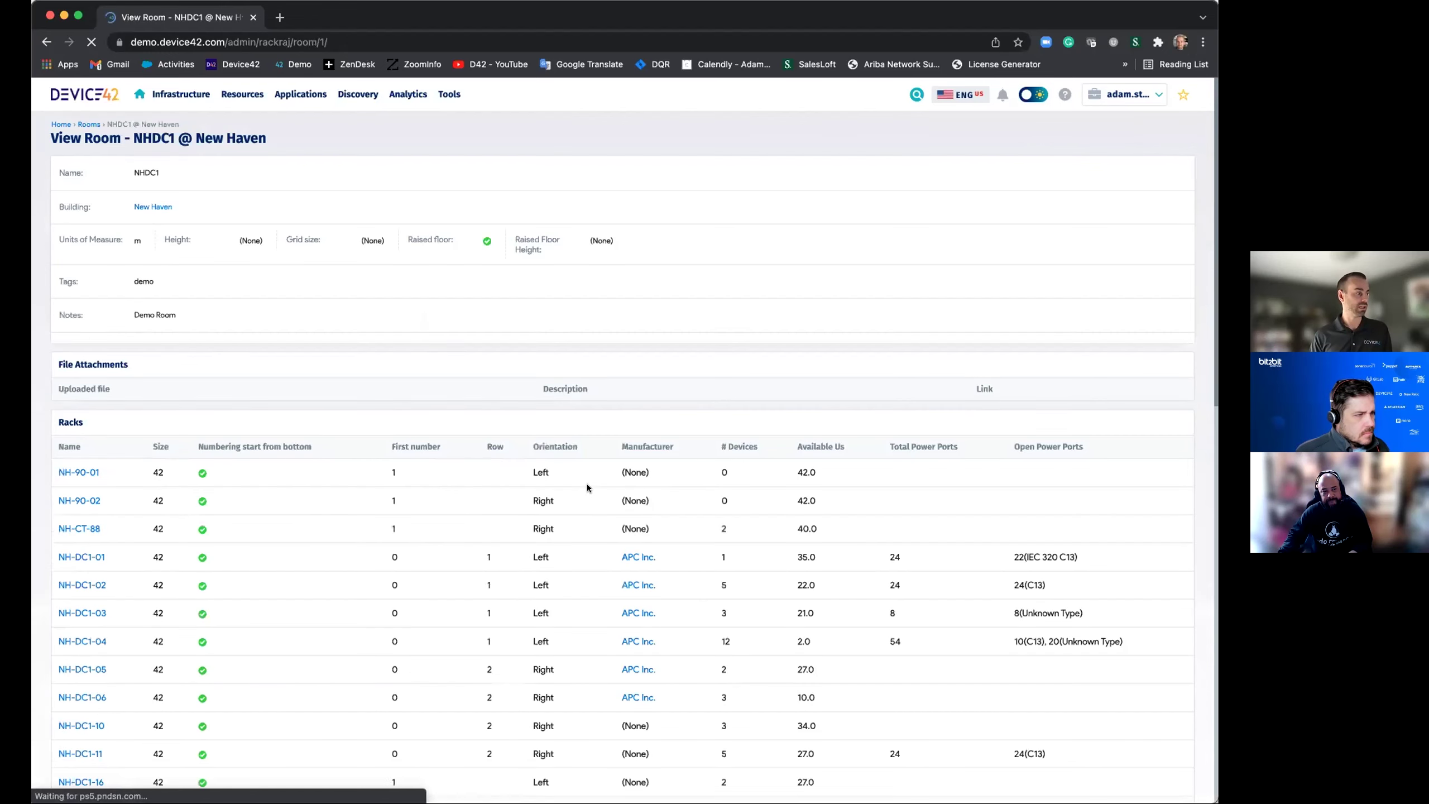
Step: Review the NHDC1 room's racks, server room devices, assets and stored devices, and open its room layout
{"action": "scroll", "coordinate": [342, 621], "scroll_direction": "down", "scroll_amount": 5}
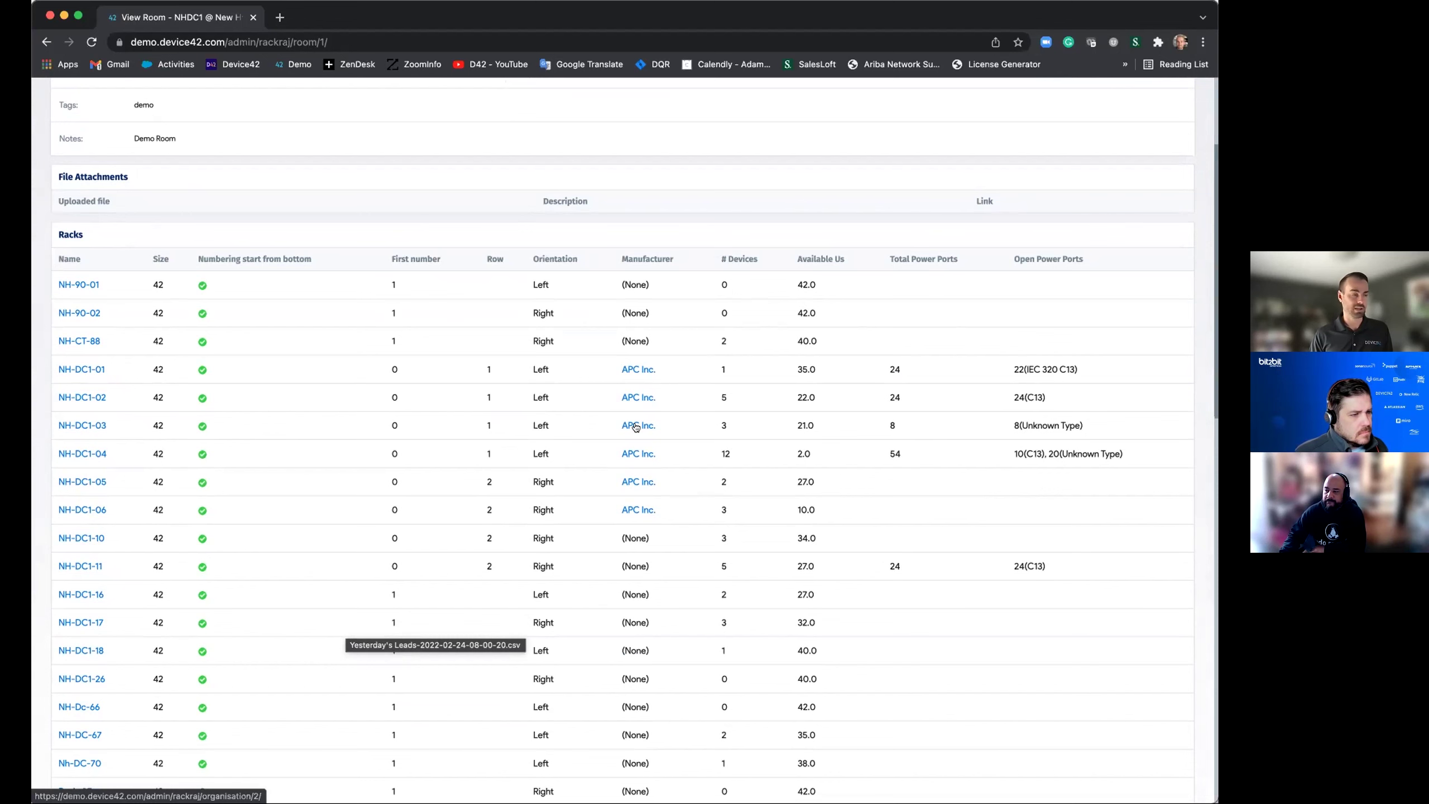
{"action": "scroll", "coordinate": [636, 425], "scroll_direction": "up", "scroll_amount": 4}
{"action": "scroll", "coordinate": [636, 423], "scroll_direction": "down", "scroll_amount": 14}
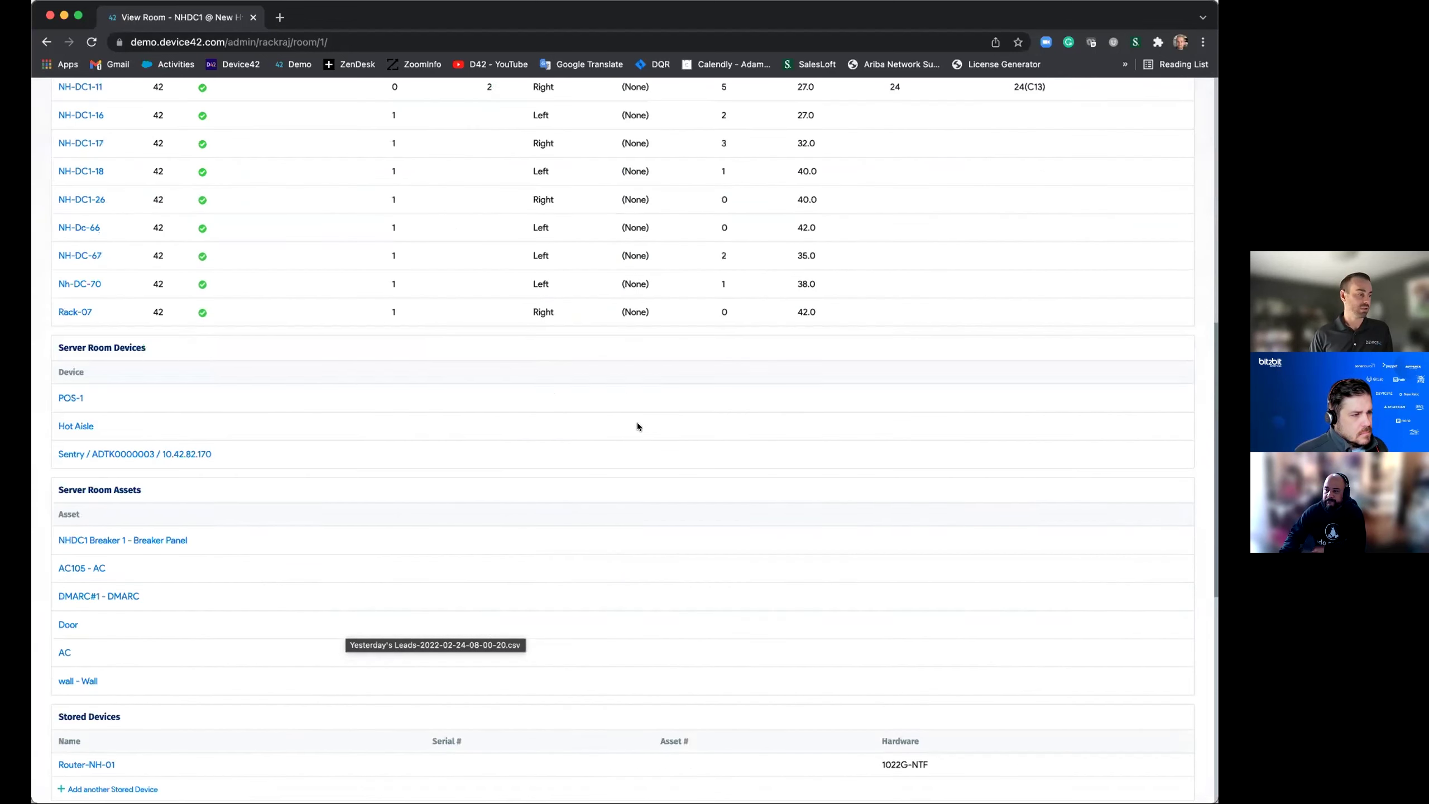
{"action": "scroll", "coordinate": [638, 424], "scroll_direction": "down", "scroll_amount": 1}
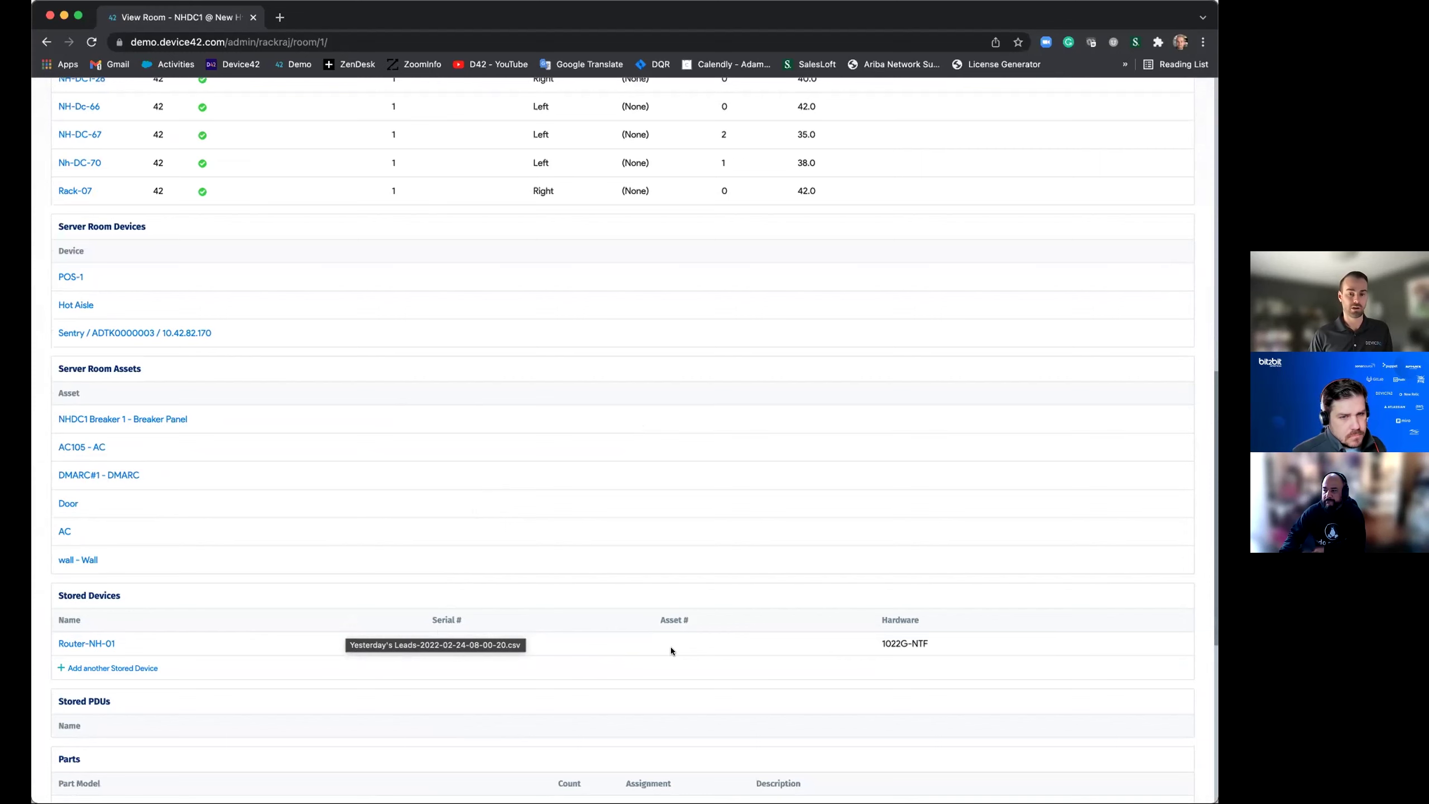
{"action": "scroll", "coordinate": [670, 647], "scroll_direction": "up", "scroll_amount": 15}
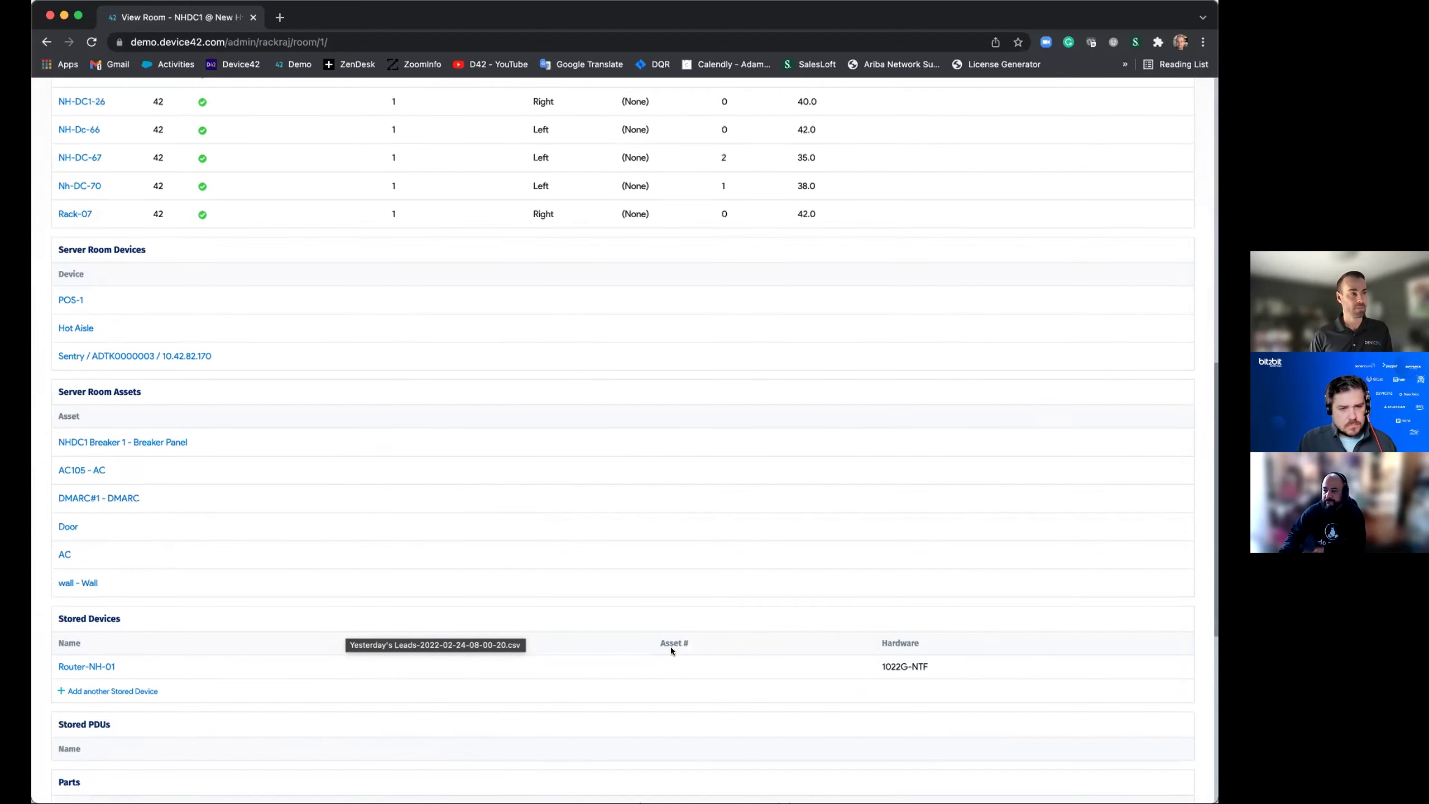
{"action": "left_click", "coordinate": [1182, 132]}
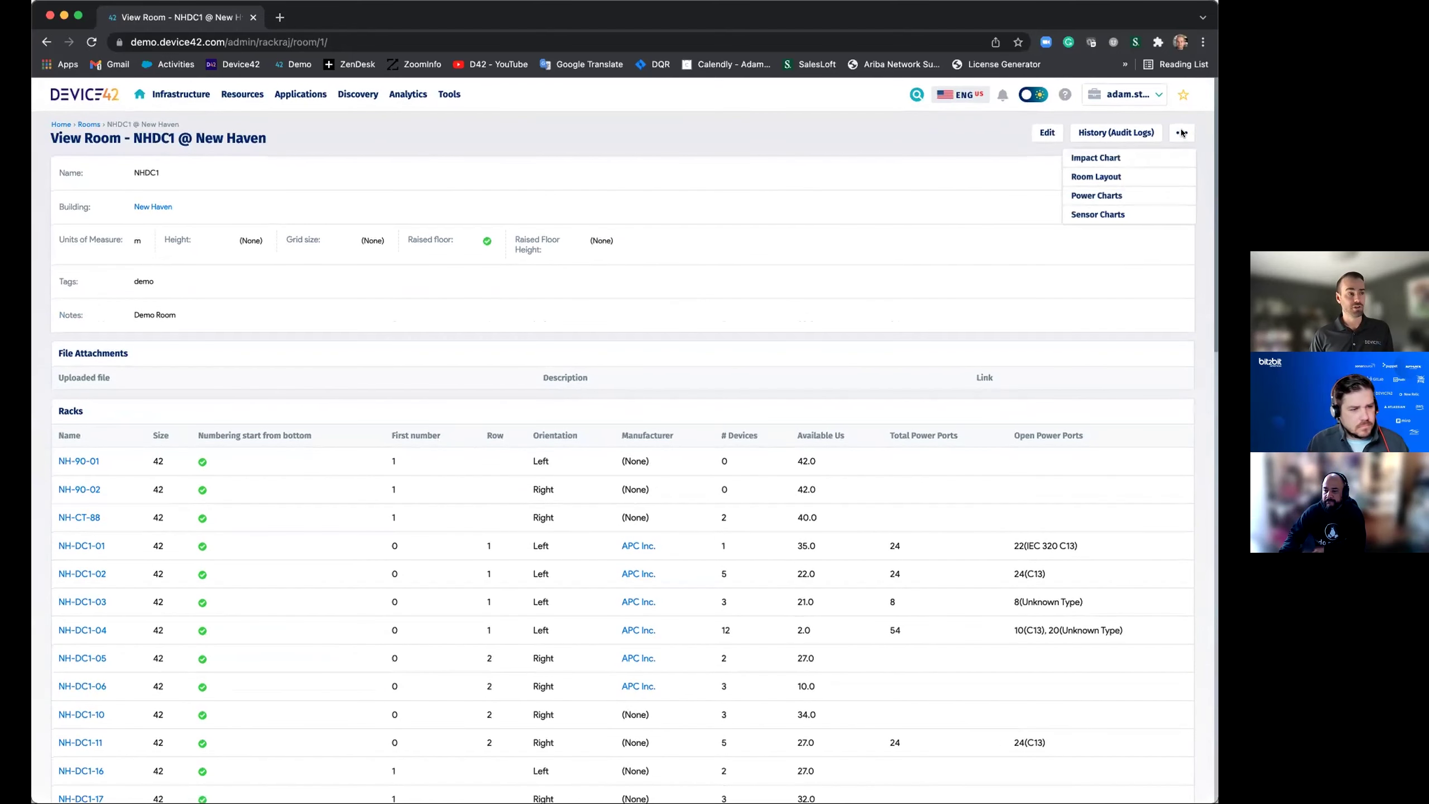
{"action": "left_click", "coordinate": [1122, 170]}
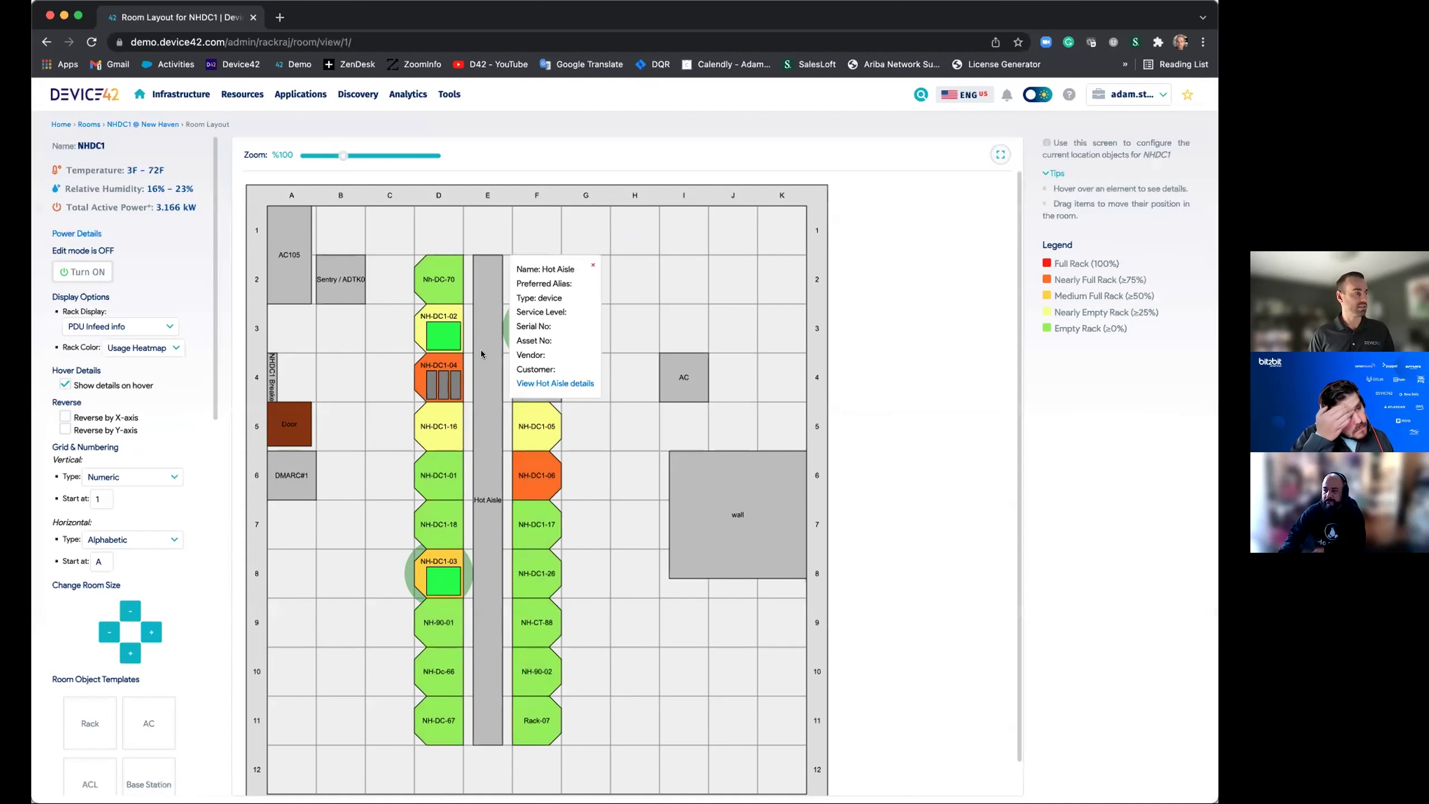
Step: Preview racks NH-DC1-02 and NH-DC1-04 in the room layout and open the rack layout of NH-DC1-04
{"action": "mouse_move", "coordinate": [443, 321]}
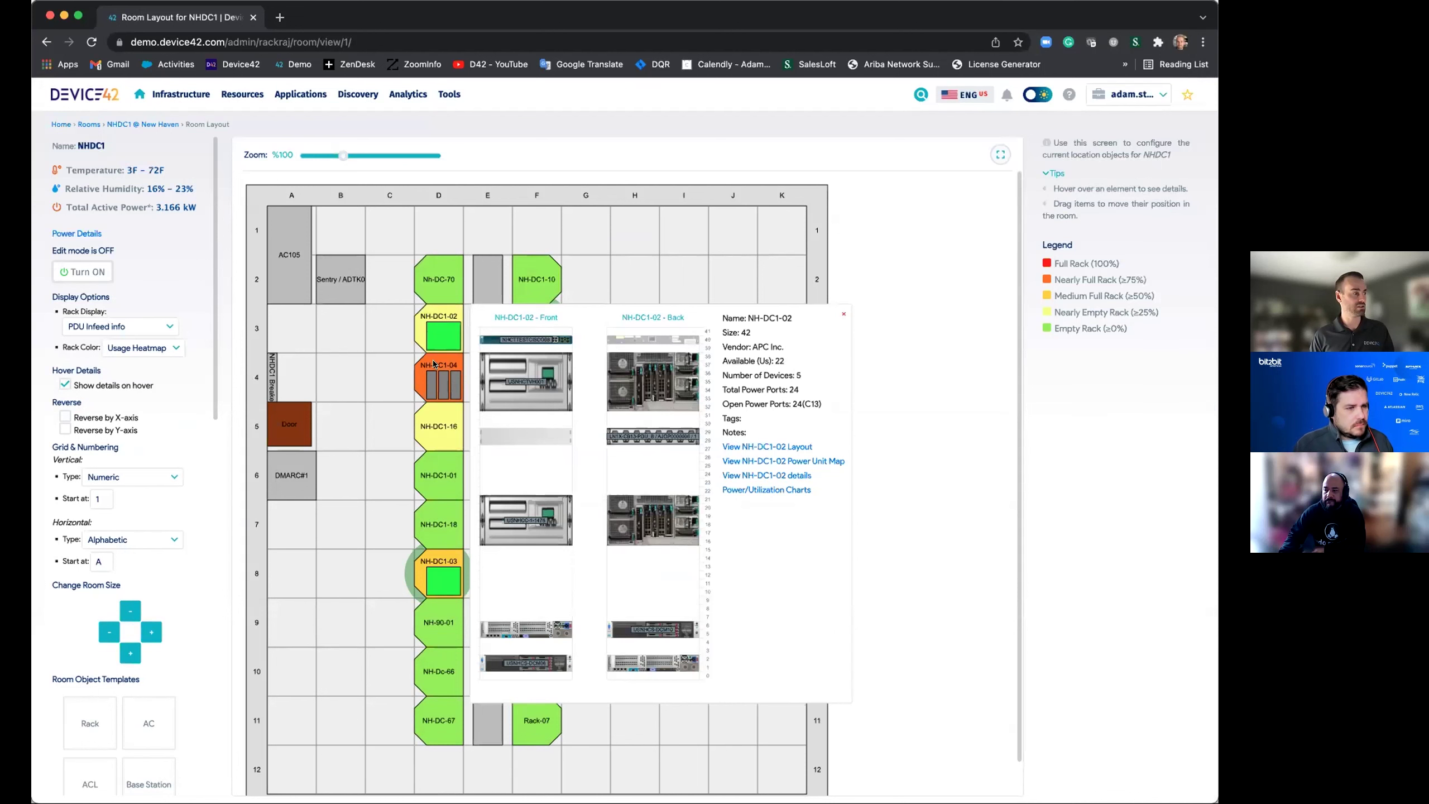
{"action": "mouse_move", "coordinate": [435, 364]}
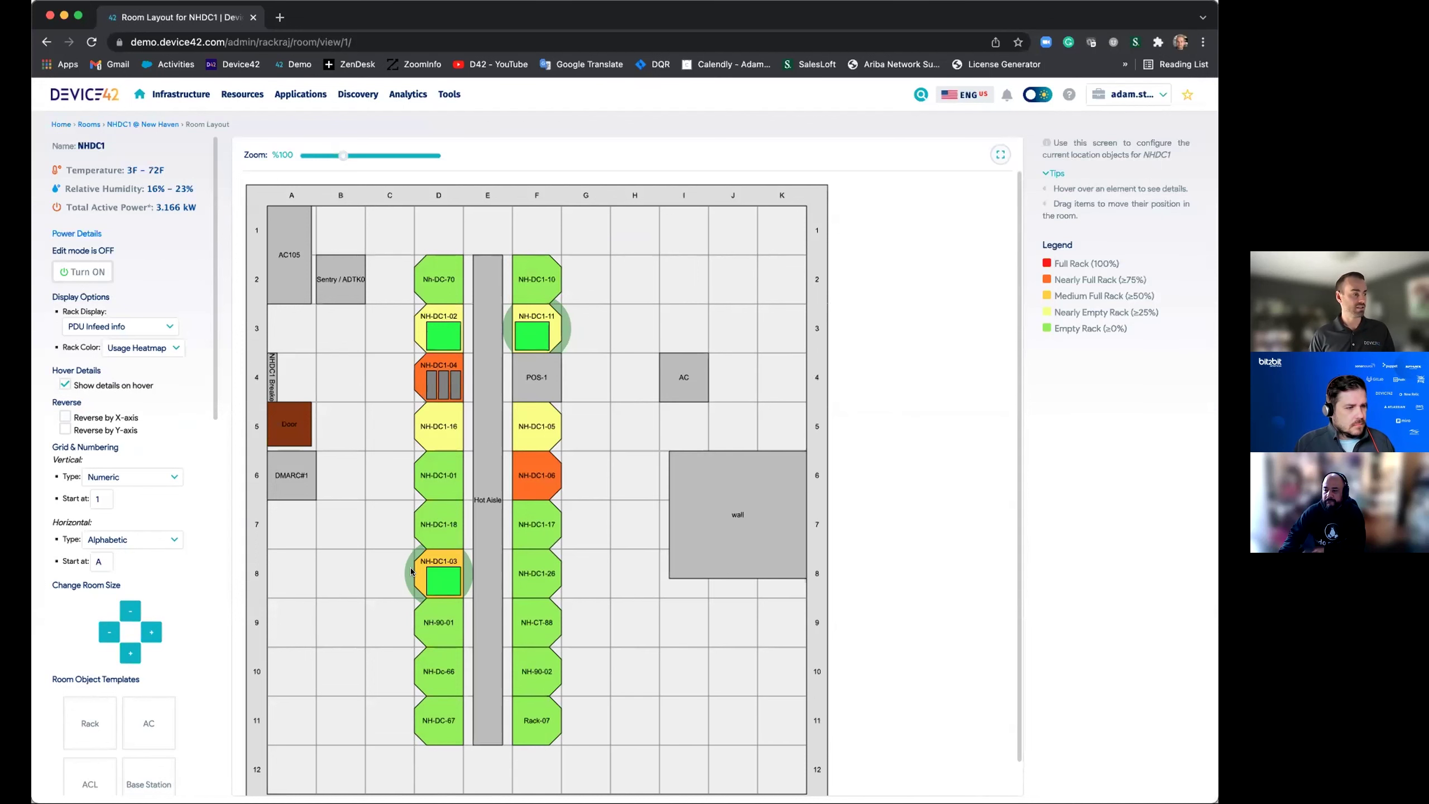
{"action": "mouse_move", "coordinate": [415, 572]}
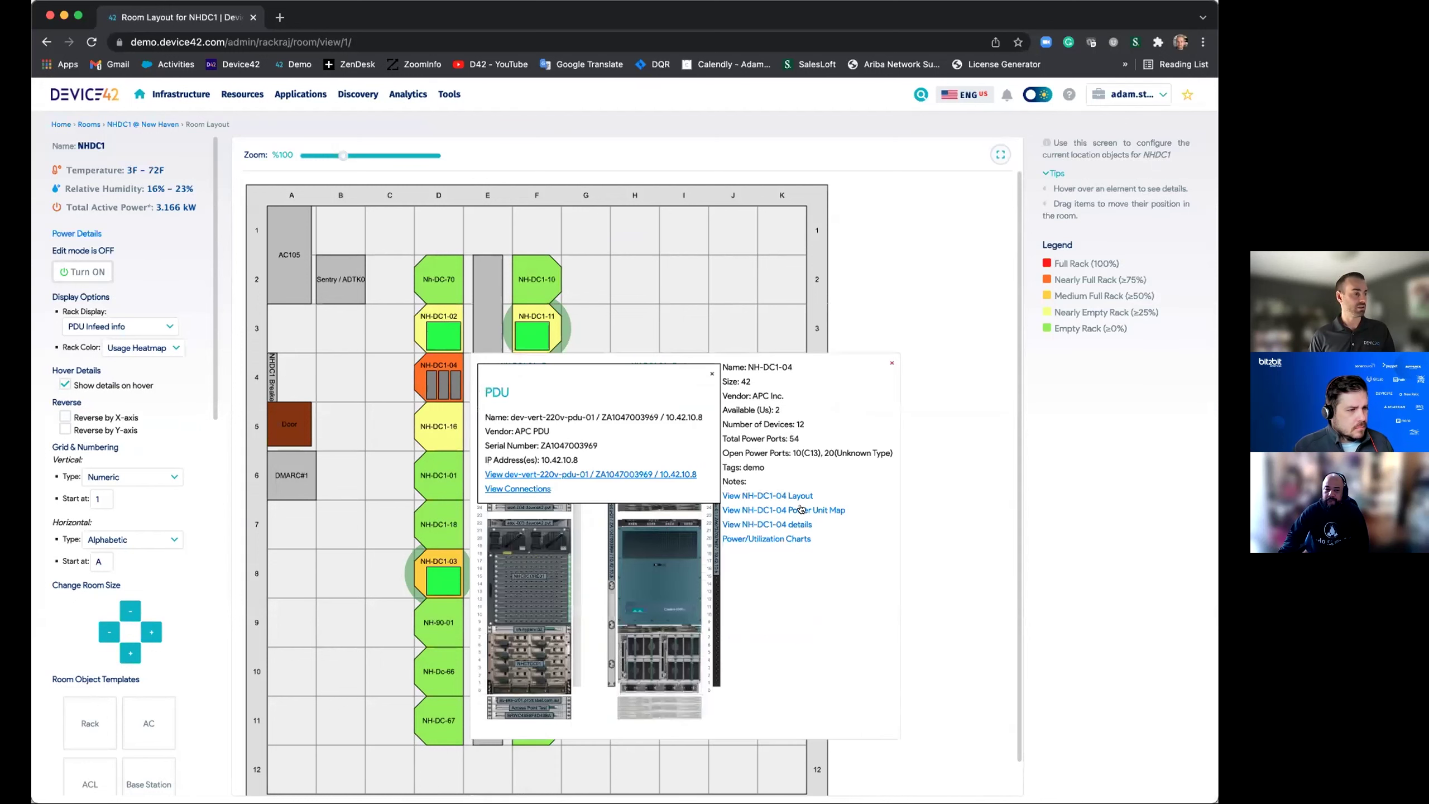
{"action": "left_click", "coordinate": [798, 496]}
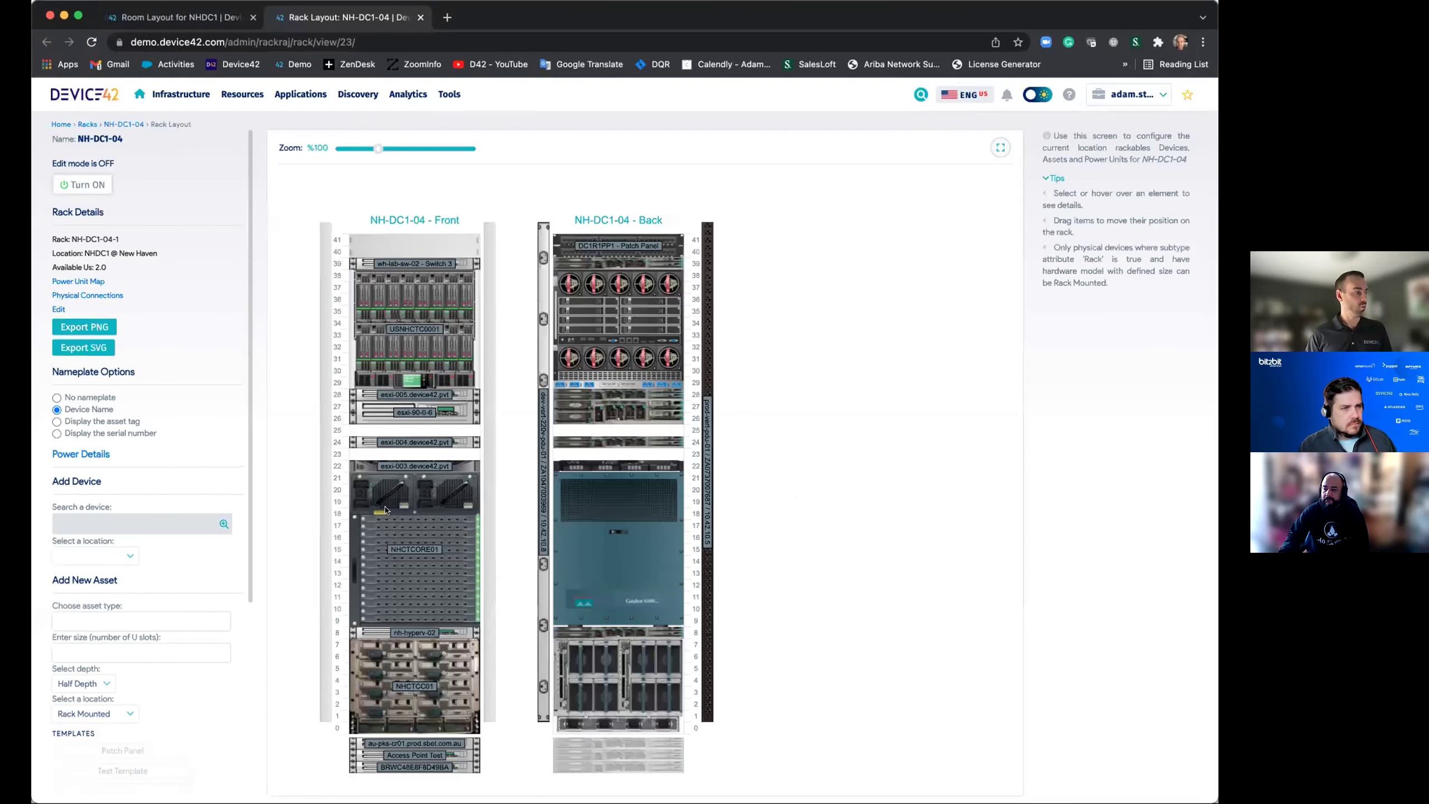
Step: Select NHCTCORE01 in the rack's front view, open its device record and review its properties and port connectivity
{"action": "left_click", "coordinate": [439, 582]}
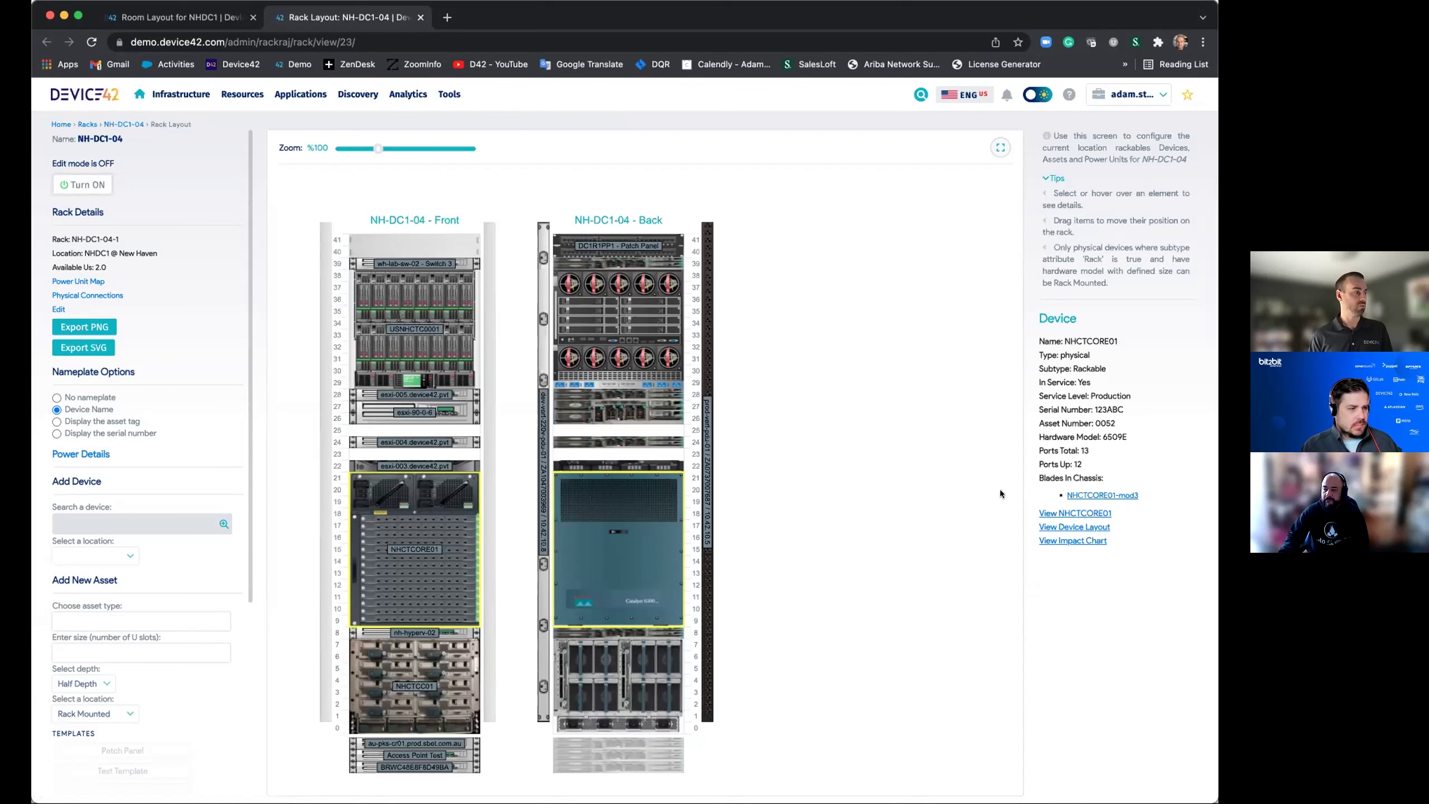
{"action": "left_click", "coordinate": [1093, 513]}
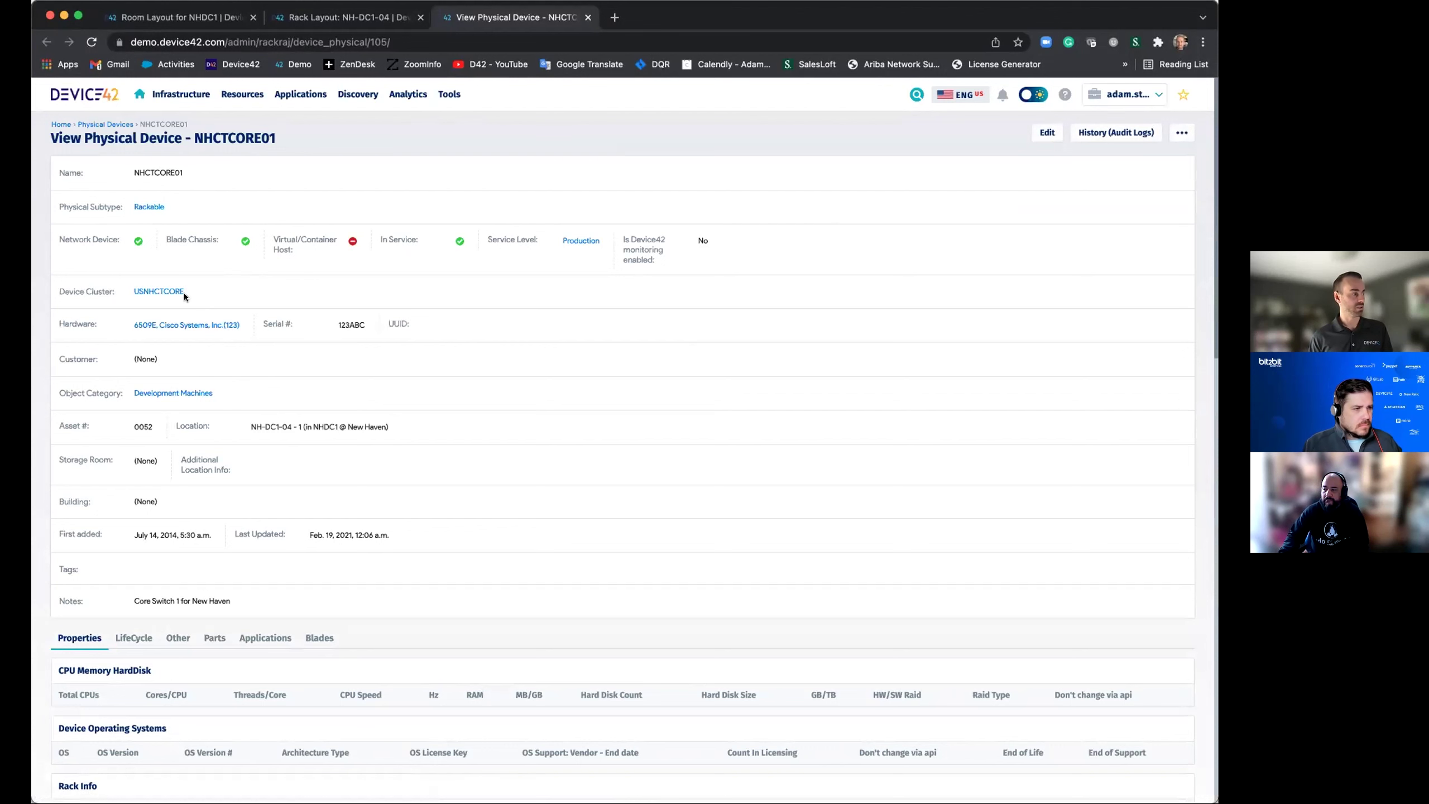
{"action": "scroll", "coordinate": [397, 478], "scroll_direction": "down", "scroll_amount": 10}
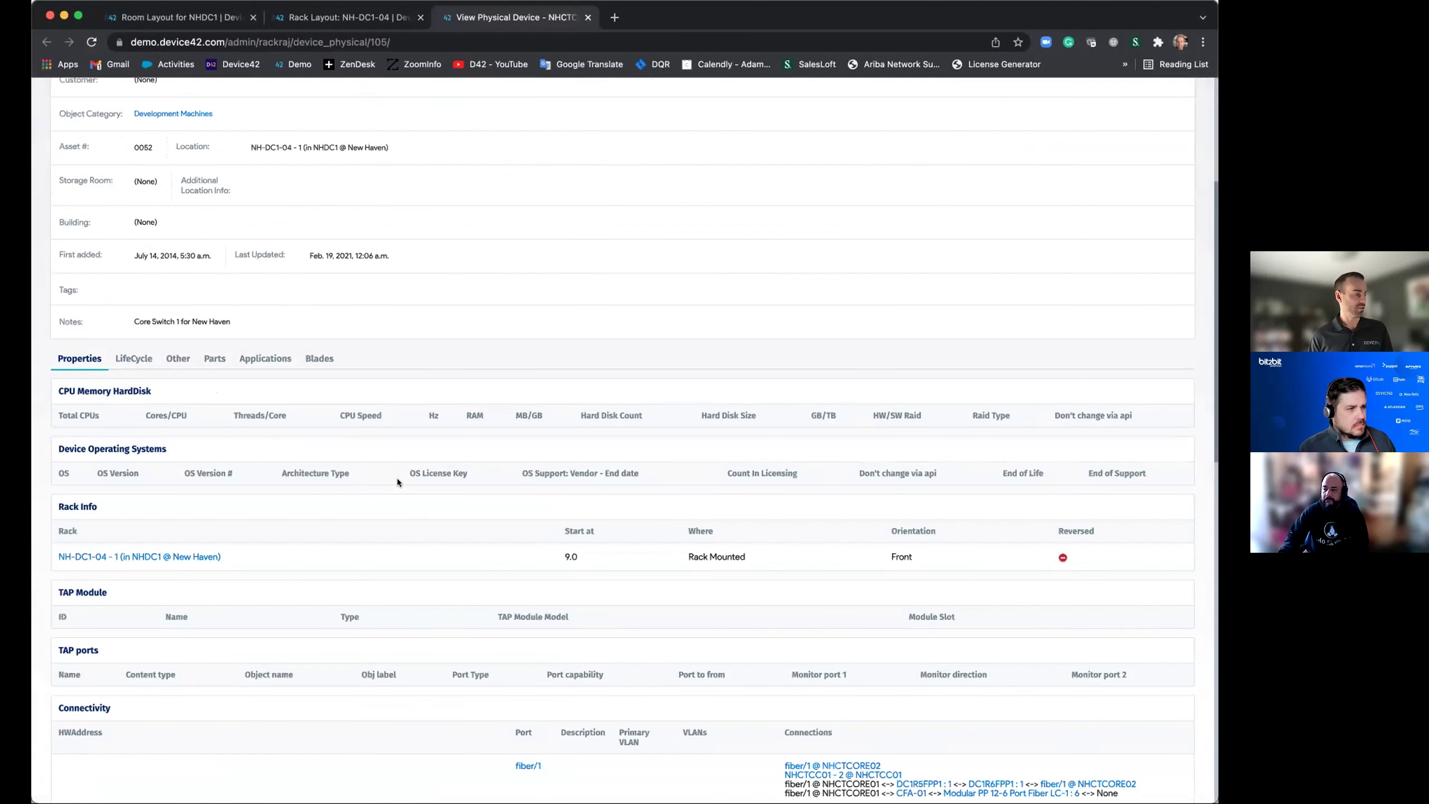
{"action": "scroll", "coordinate": [398, 478], "scroll_direction": "down", "scroll_amount": 6}
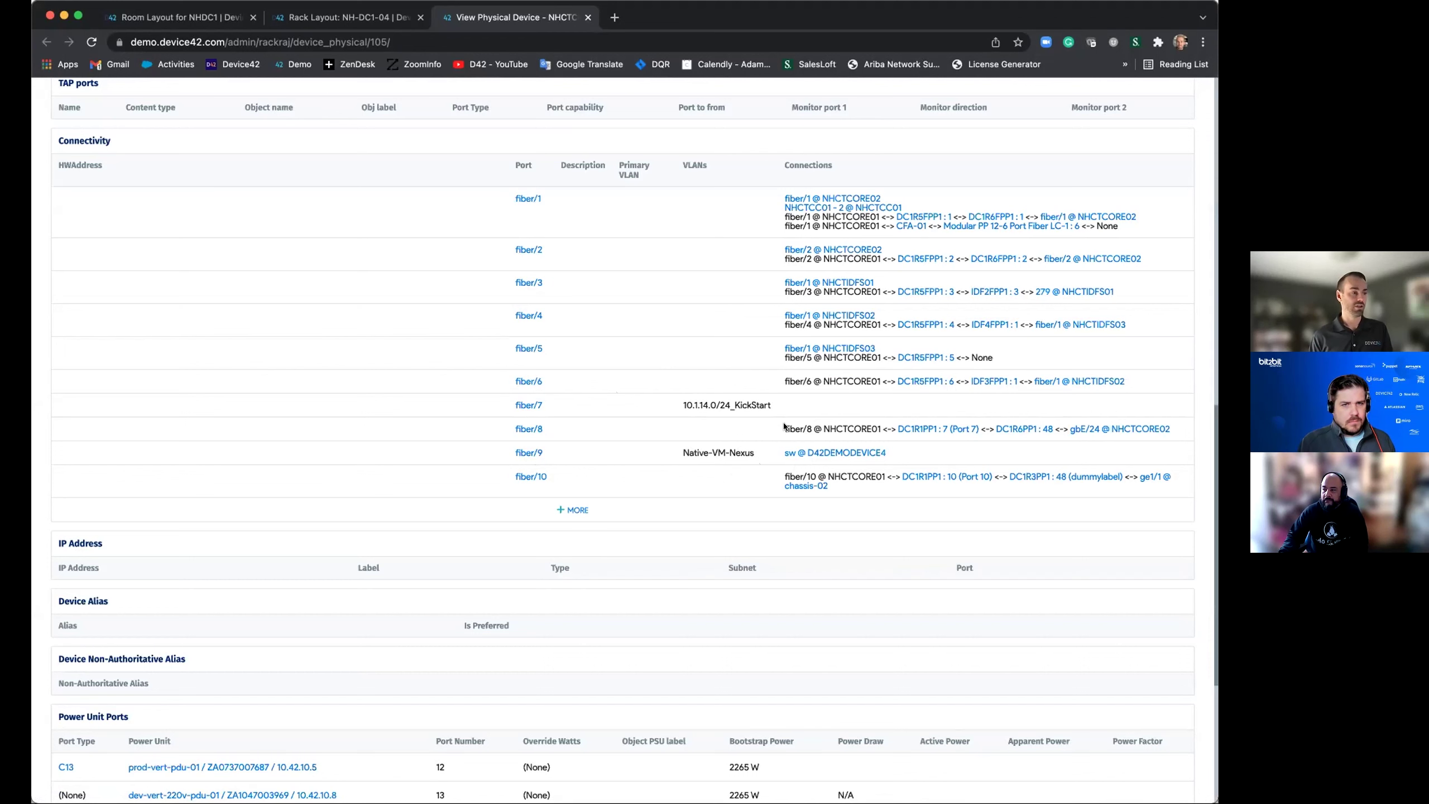
{"action": "scroll", "coordinate": [784, 422], "scroll_direction": "up", "scroll_amount": 15}
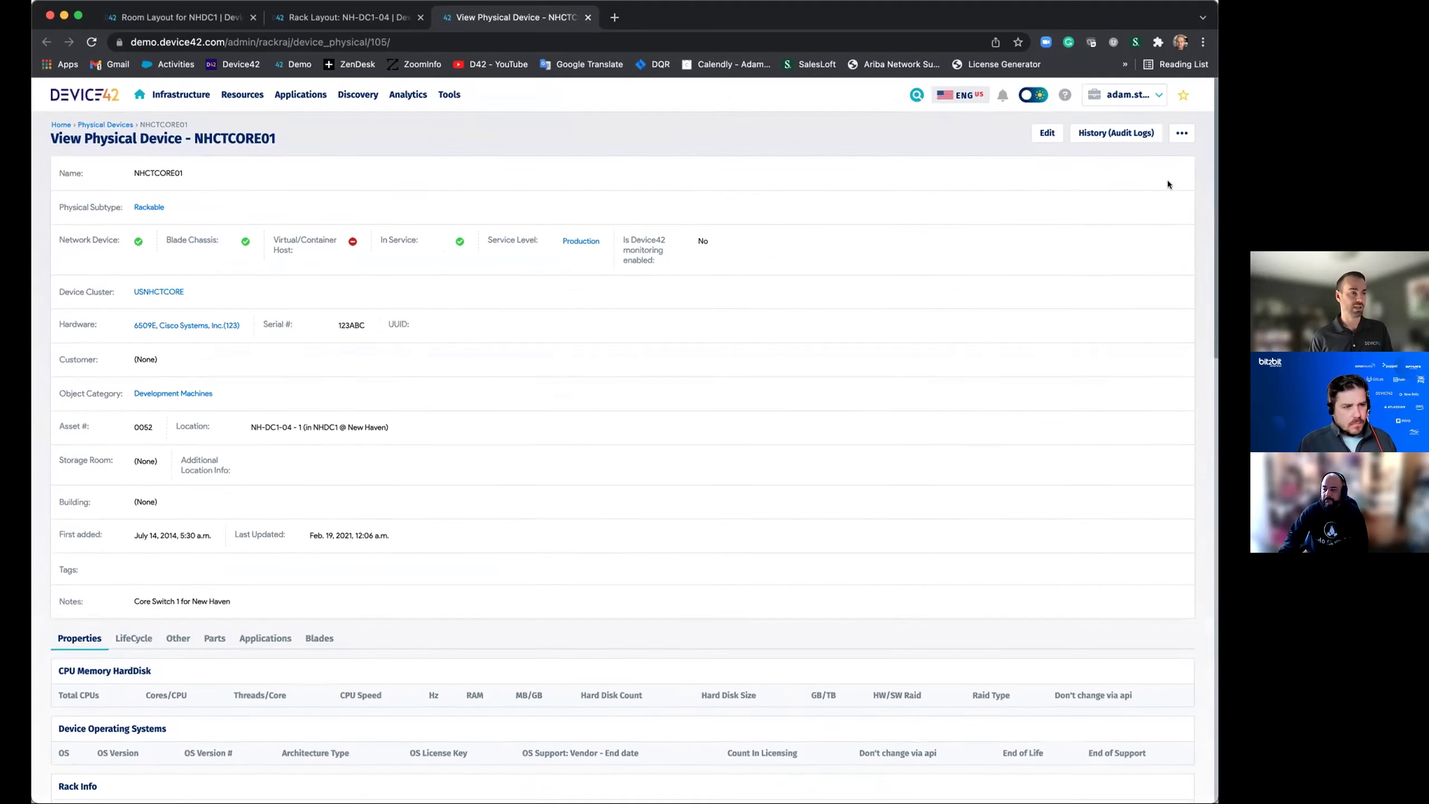
Step: View NHCTCORE01's topology in the dark theme with the Hide ports without connections option toggled, and close its browser tab
{"action": "left_click", "coordinate": [1183, 134]}
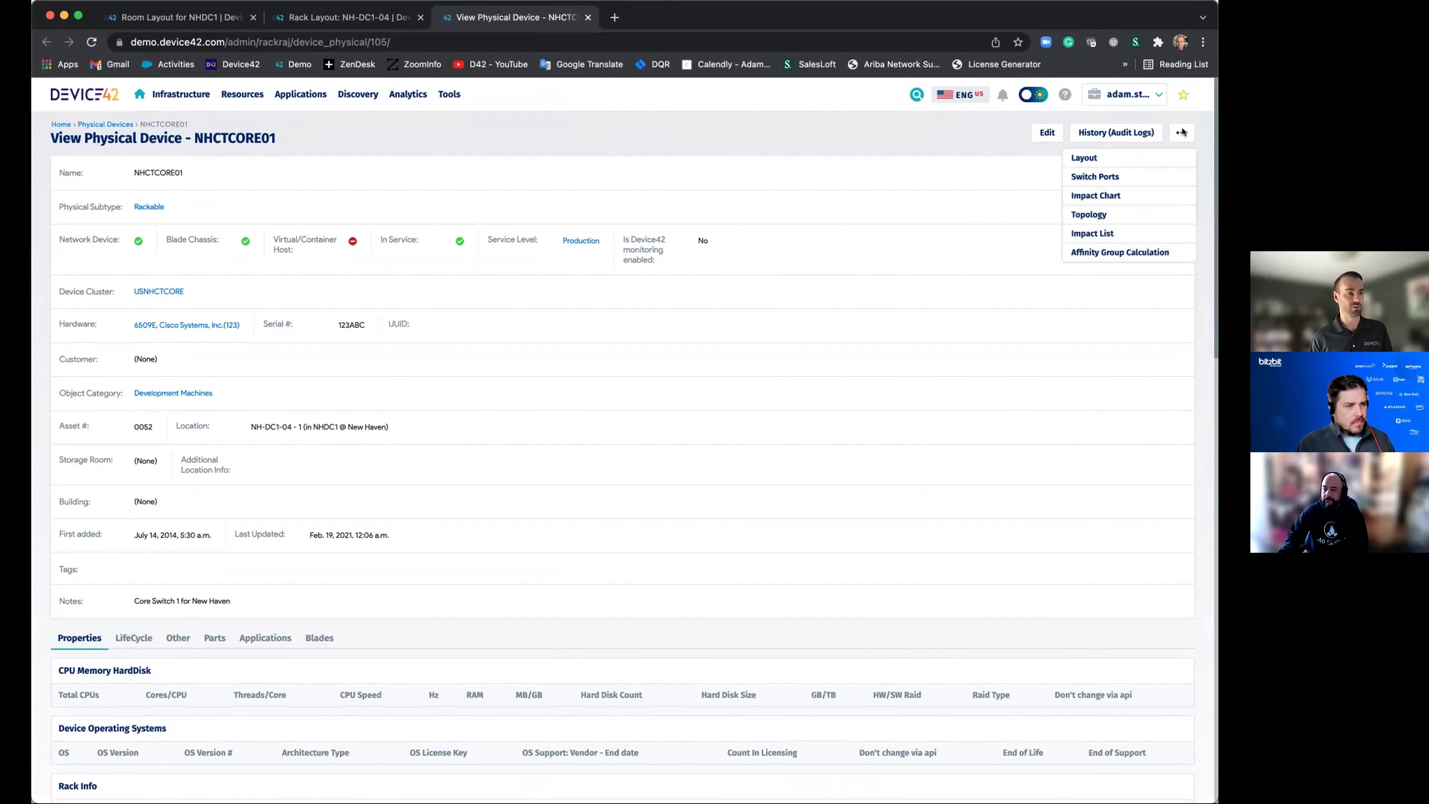
{"action": "left_click", "coordinate": [1106, 191]}
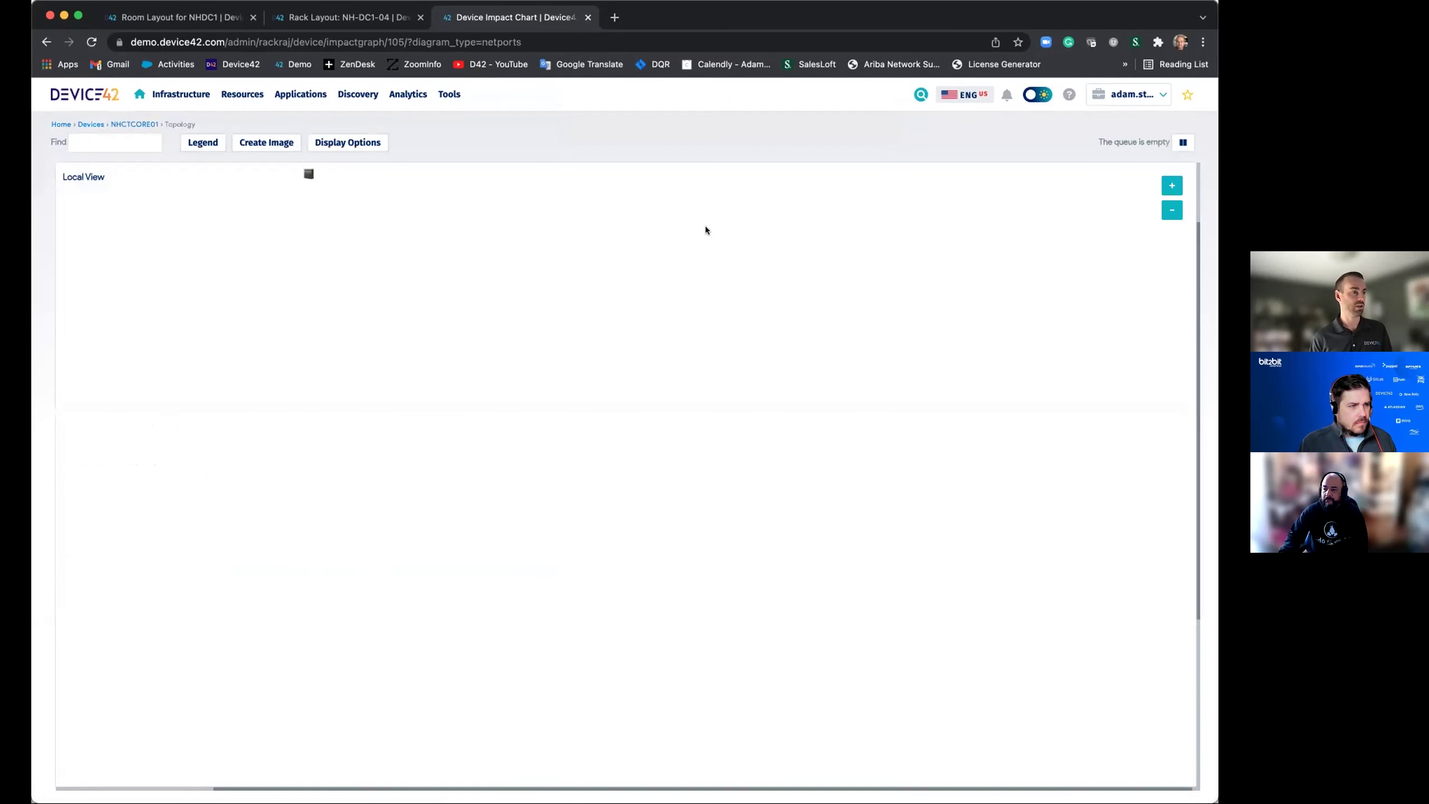
{"action": "left_click", "coordinate": [360, 143]}
{"action": "left_click", "coordinate": [325, 166]}
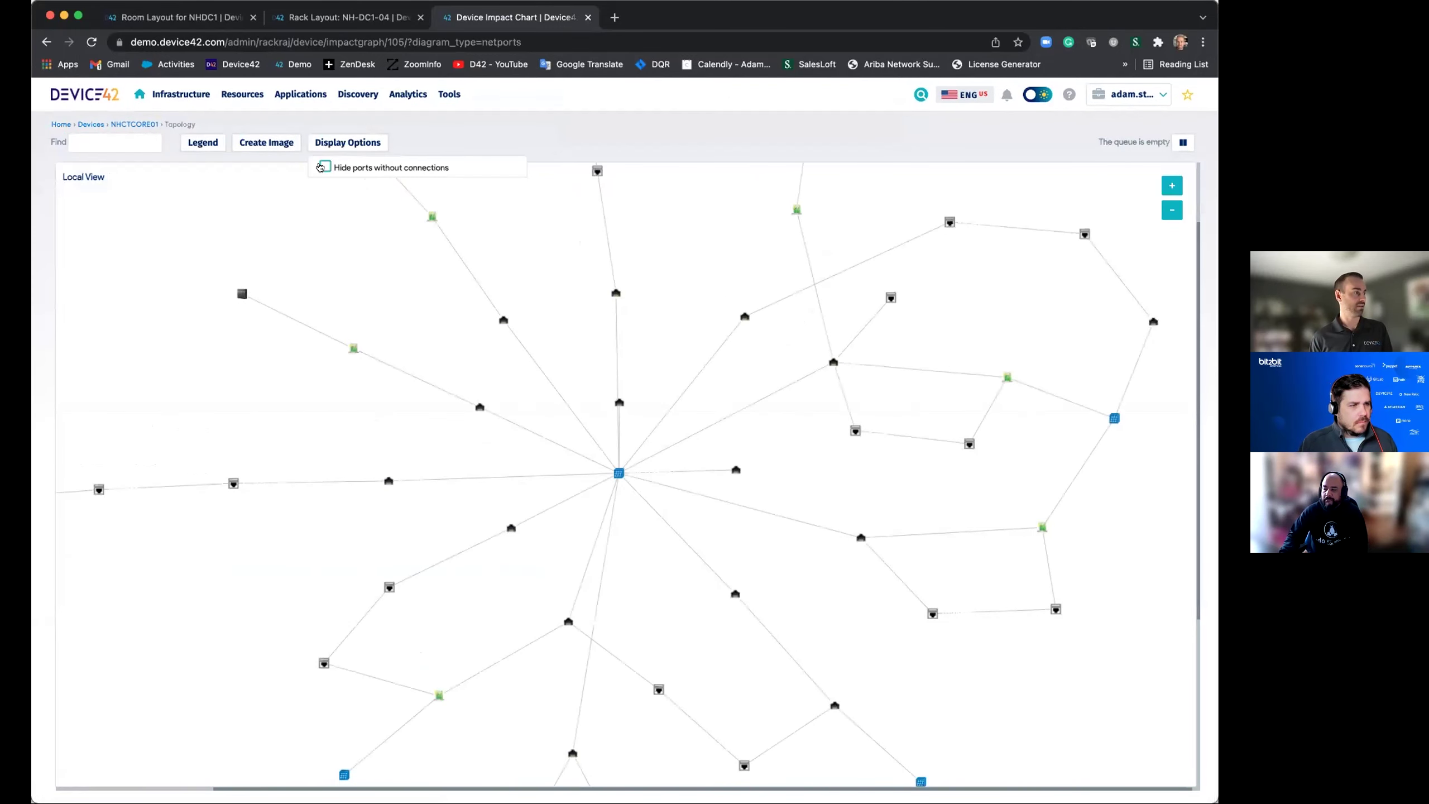
{"action": "left_click", "coordinate": [1039, 94]}
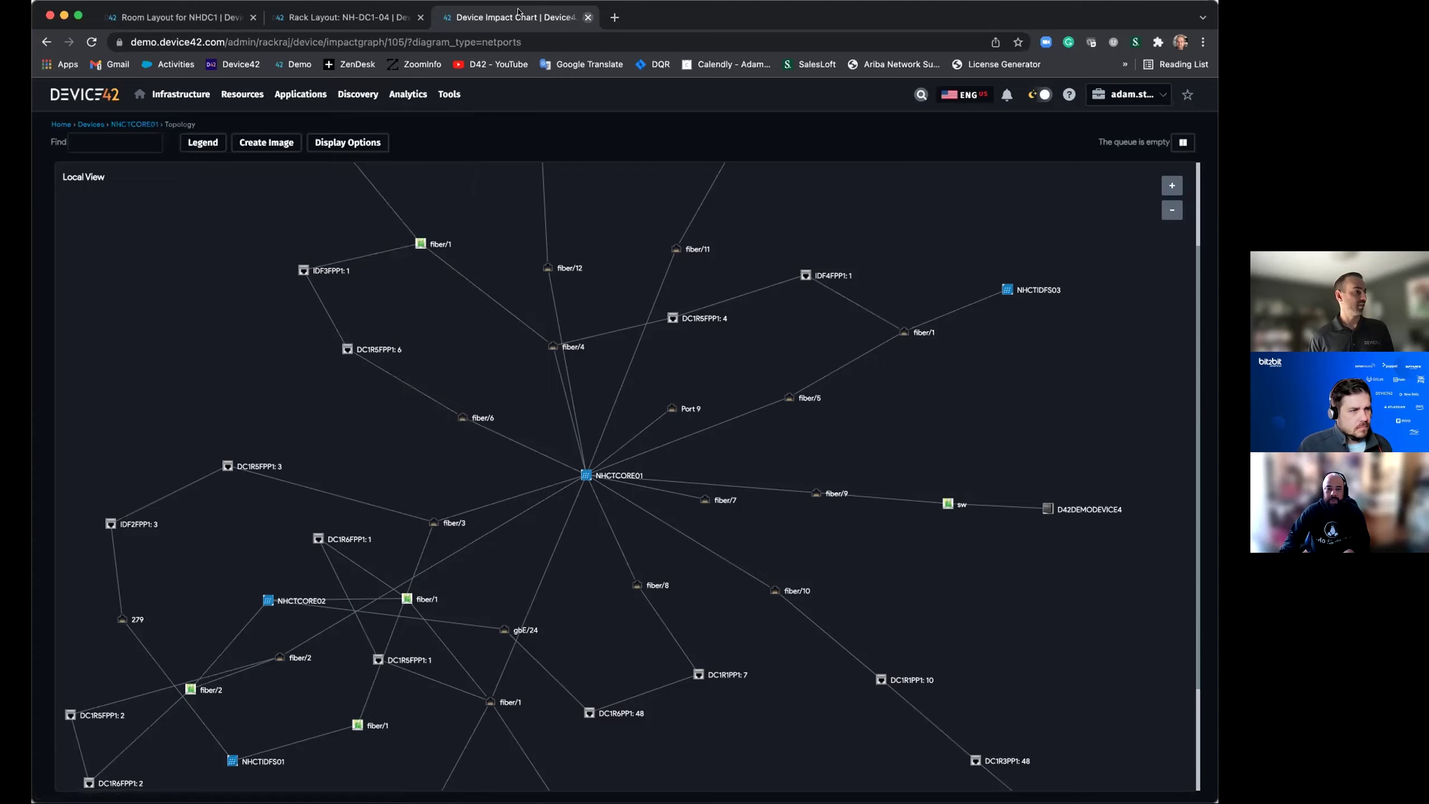
{"action": "key", "text": "super+w"}
Step: Open the list of storage arrays and switch the interface back to the light theme
{"action": "mouse_move", "coordinate": [308, 103]}
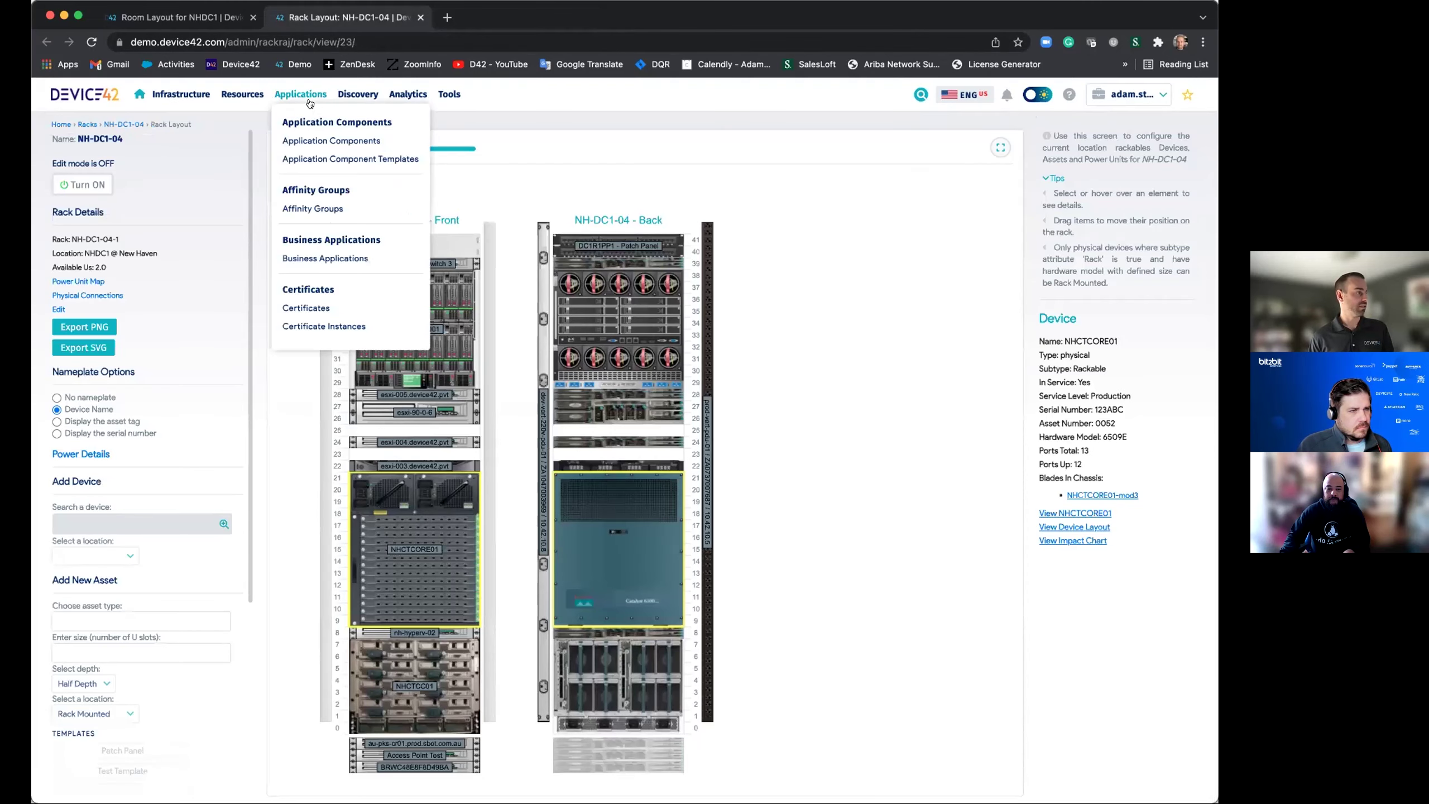
{"action": "mouse_move", "coordinate": [176, 95]}
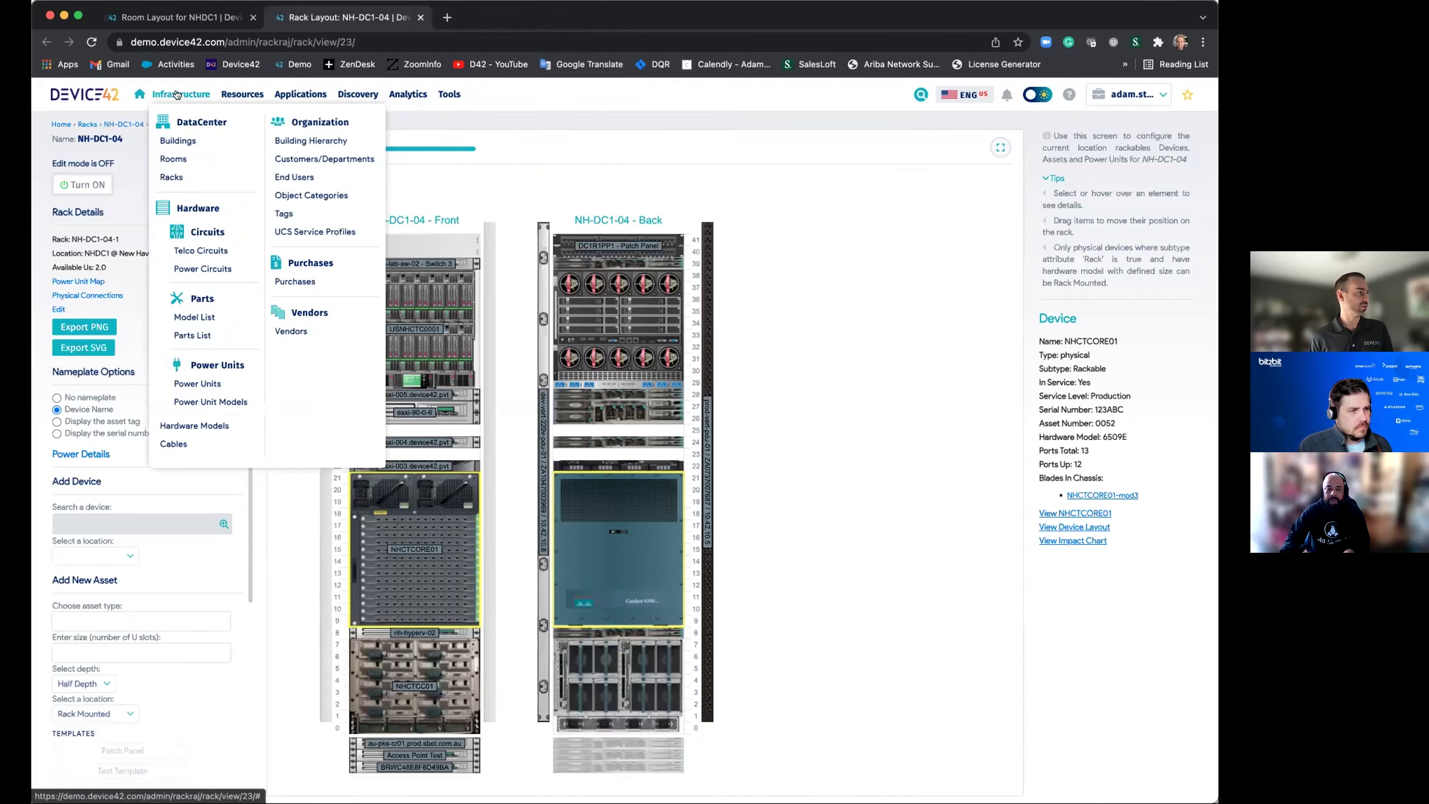
{"action": "mouse_move", "coordinate": [225, 97]}
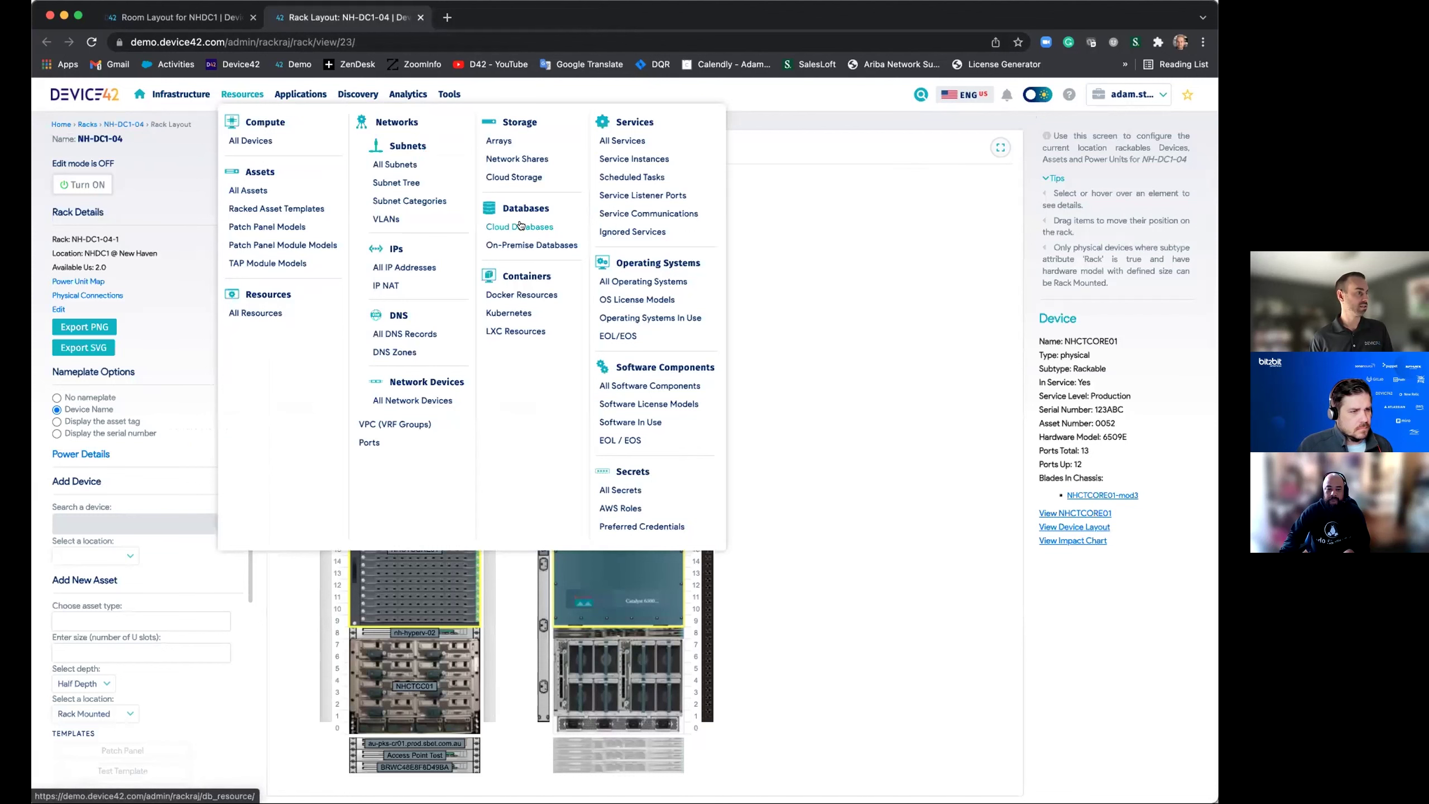
{"action": "left_click", "coordinate": [534, 160]}
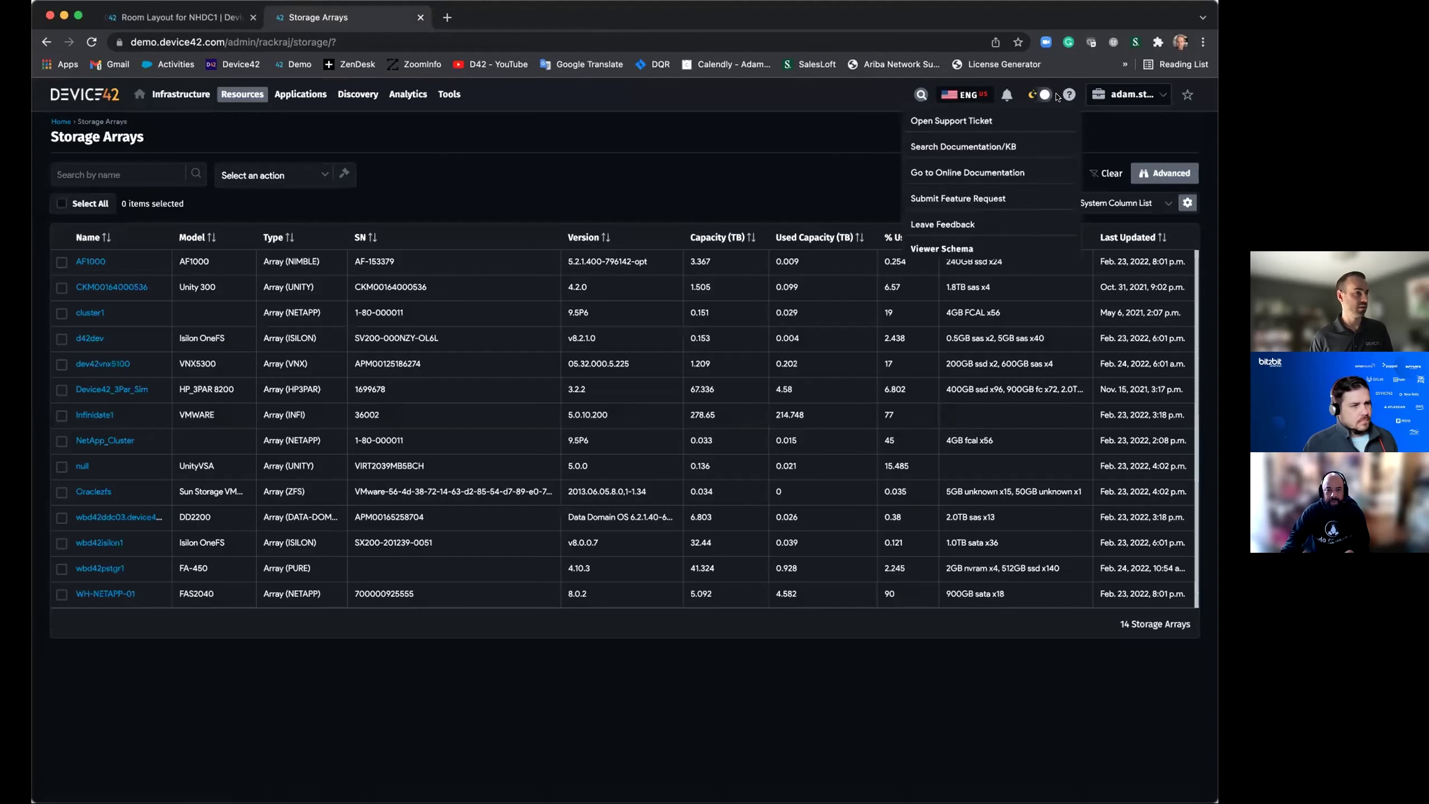
{"action": "left_click", "coordinate": [1042, 94]}
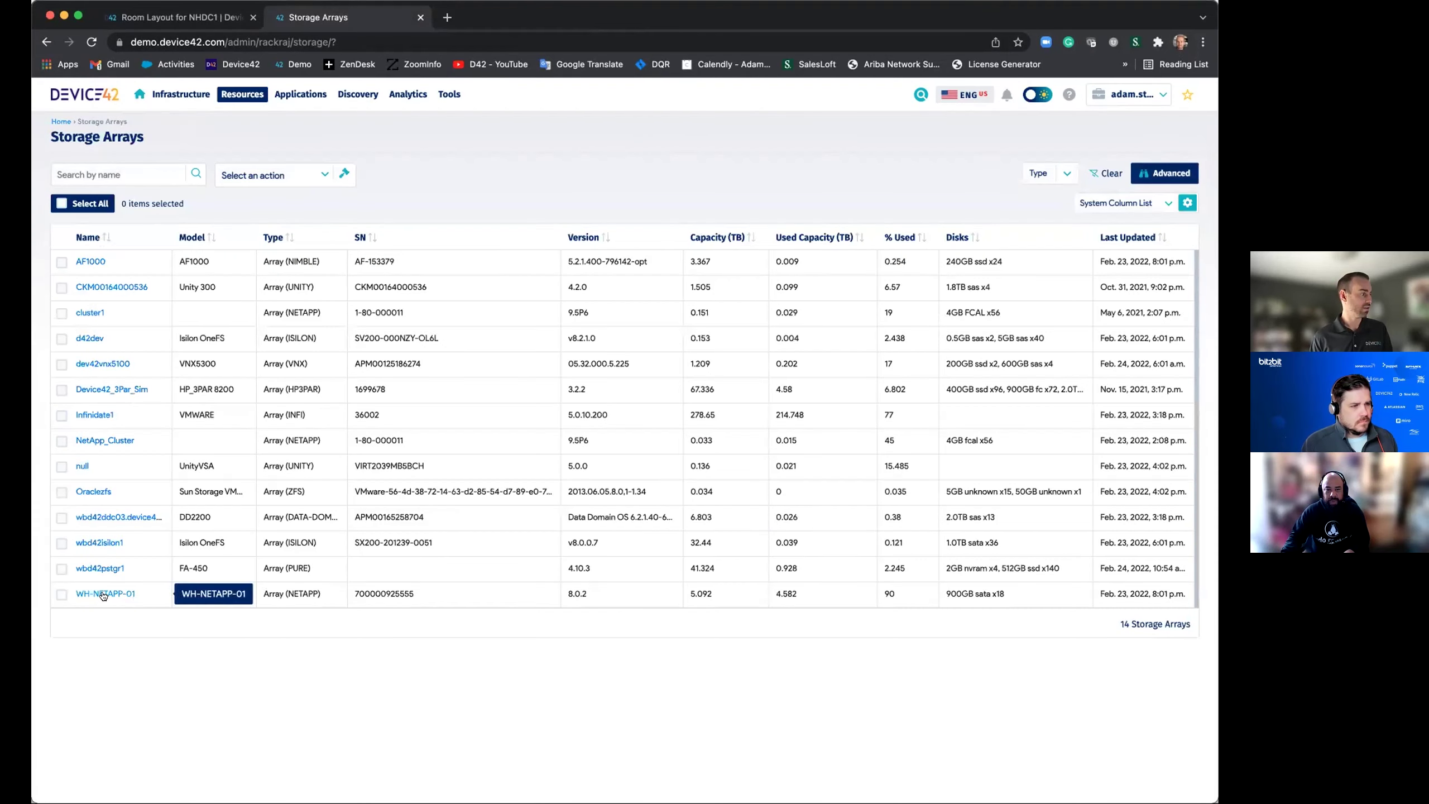
Step: Open the WH-NETAPP-01 storage array and review its capacity details, file systems and related resources
{"action": "left_click", "coordinate": [103, 595]}
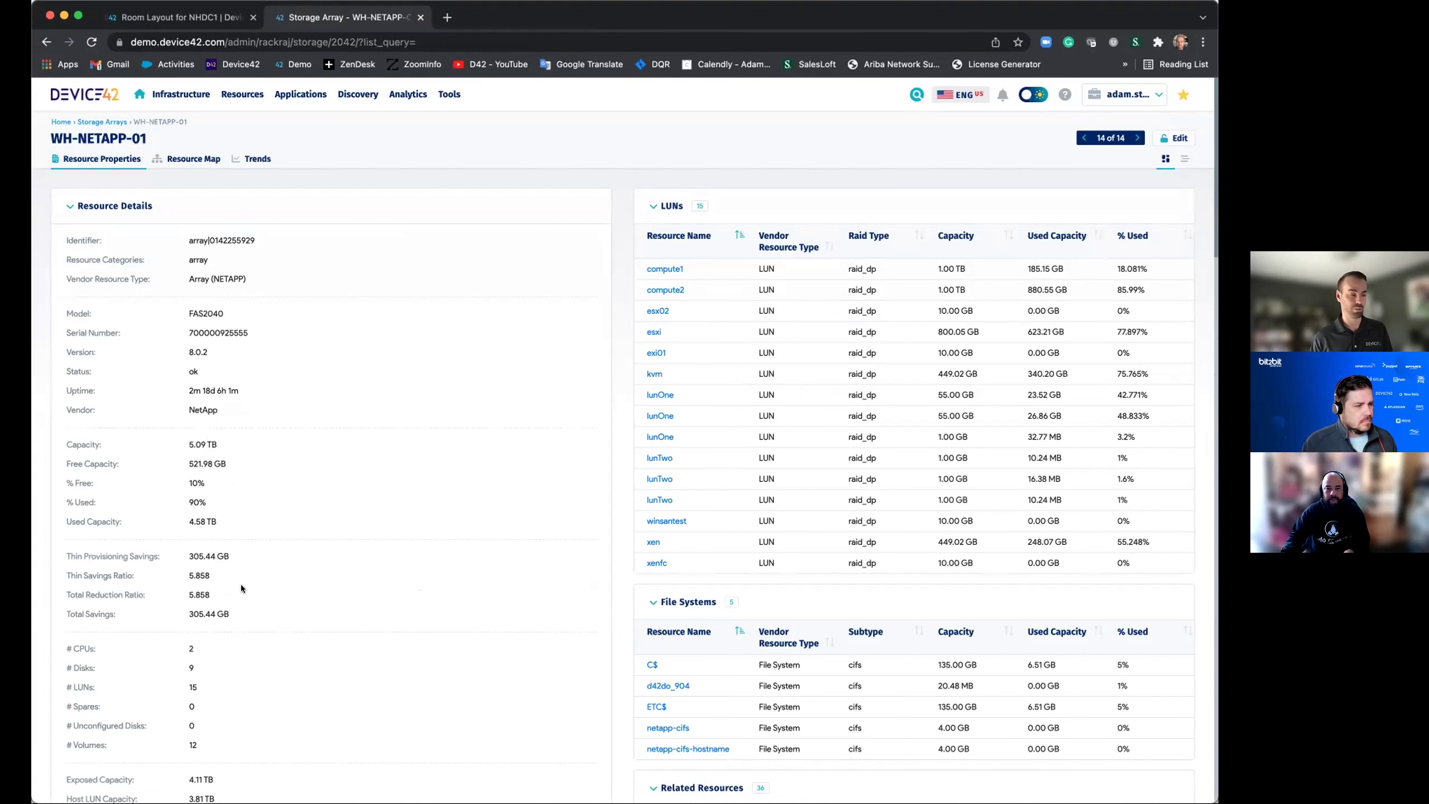
{"action": "scroll", "coordinate": [420, 609], "scroll_direction": "down", "scroll_amount": 5}
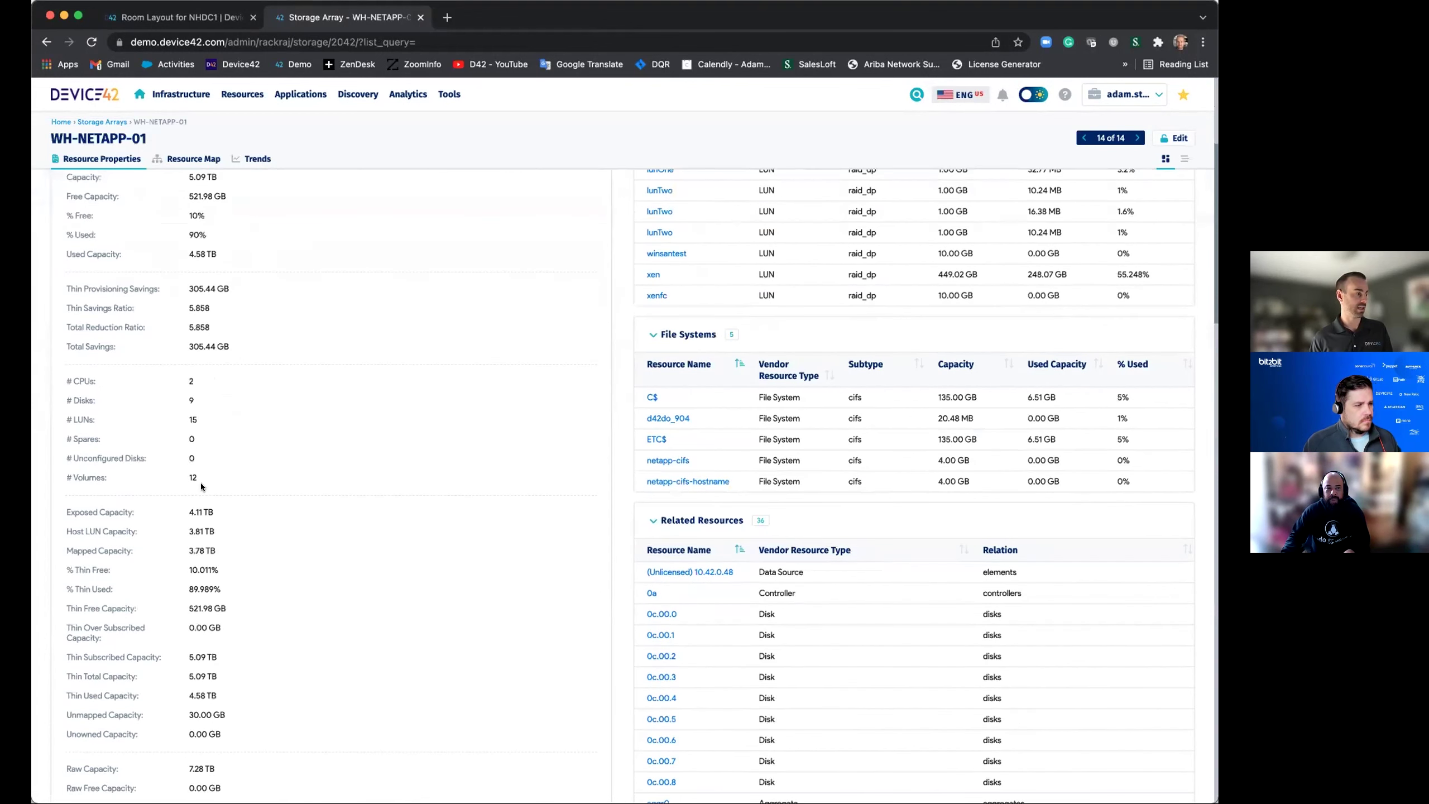
{"action": "scroll", "coordinate": [268, 567], "scroll_direction": "down", "scroll_amount": 2}
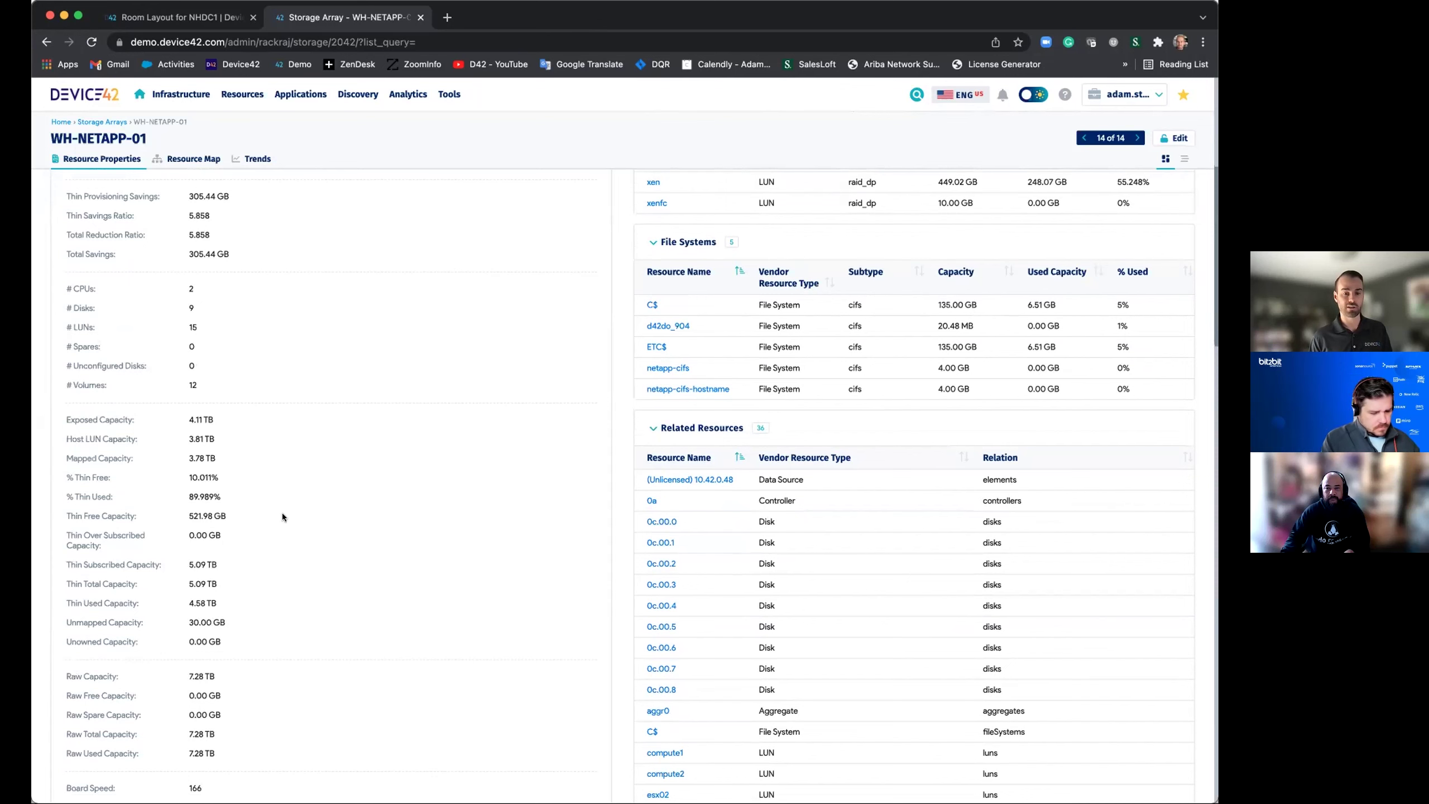
{"action": "scroll", "coordinate": [303, 523], "scroll_direction": "down", "scroll_amount": 15}
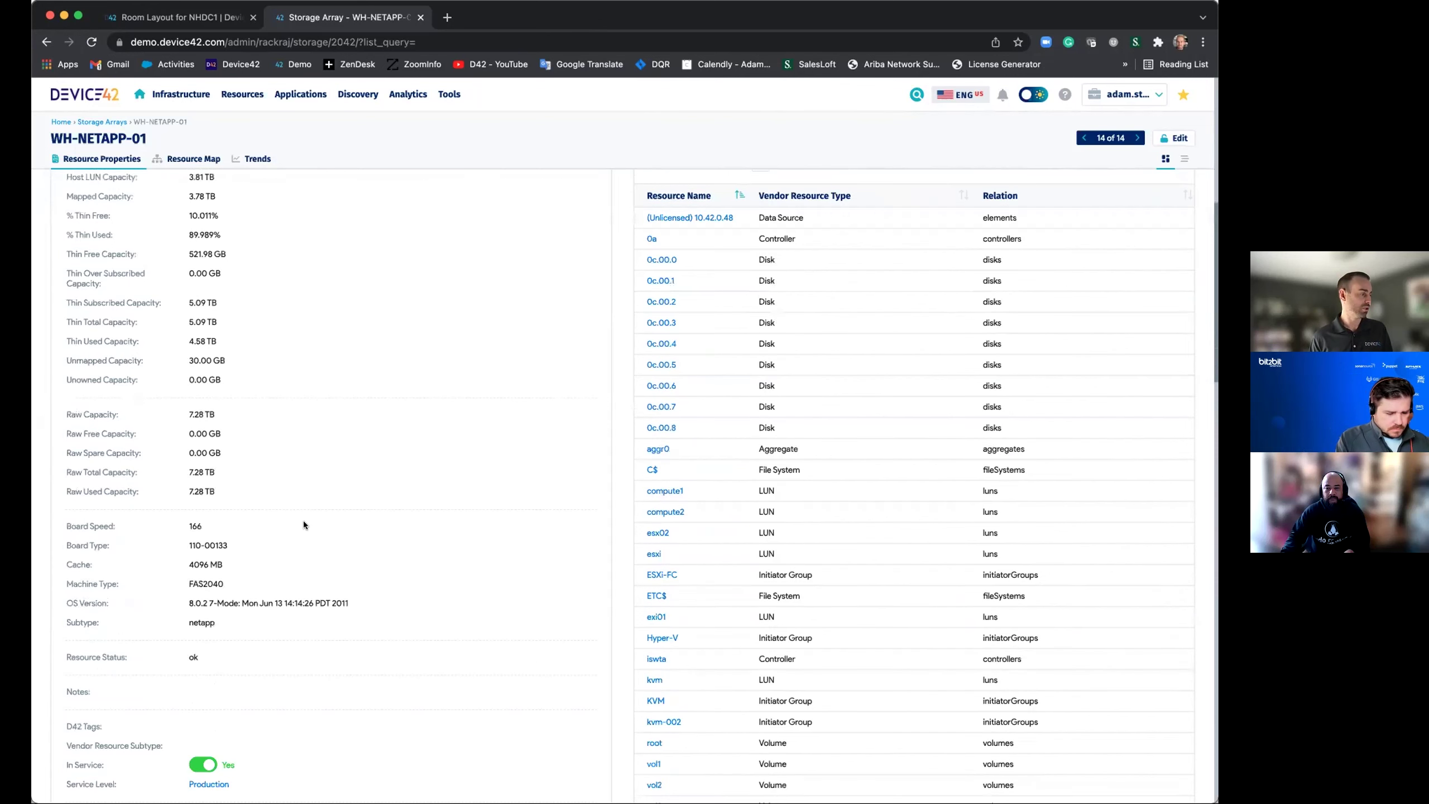
Step: Review WH-NETAPP-01's remaining resource properties, including its initiator groups, disks, aggregates and volumes
{"action": "scroll", "coordinate": [304, 523], "scroll_direction": "down", "scroll_amount": 3}
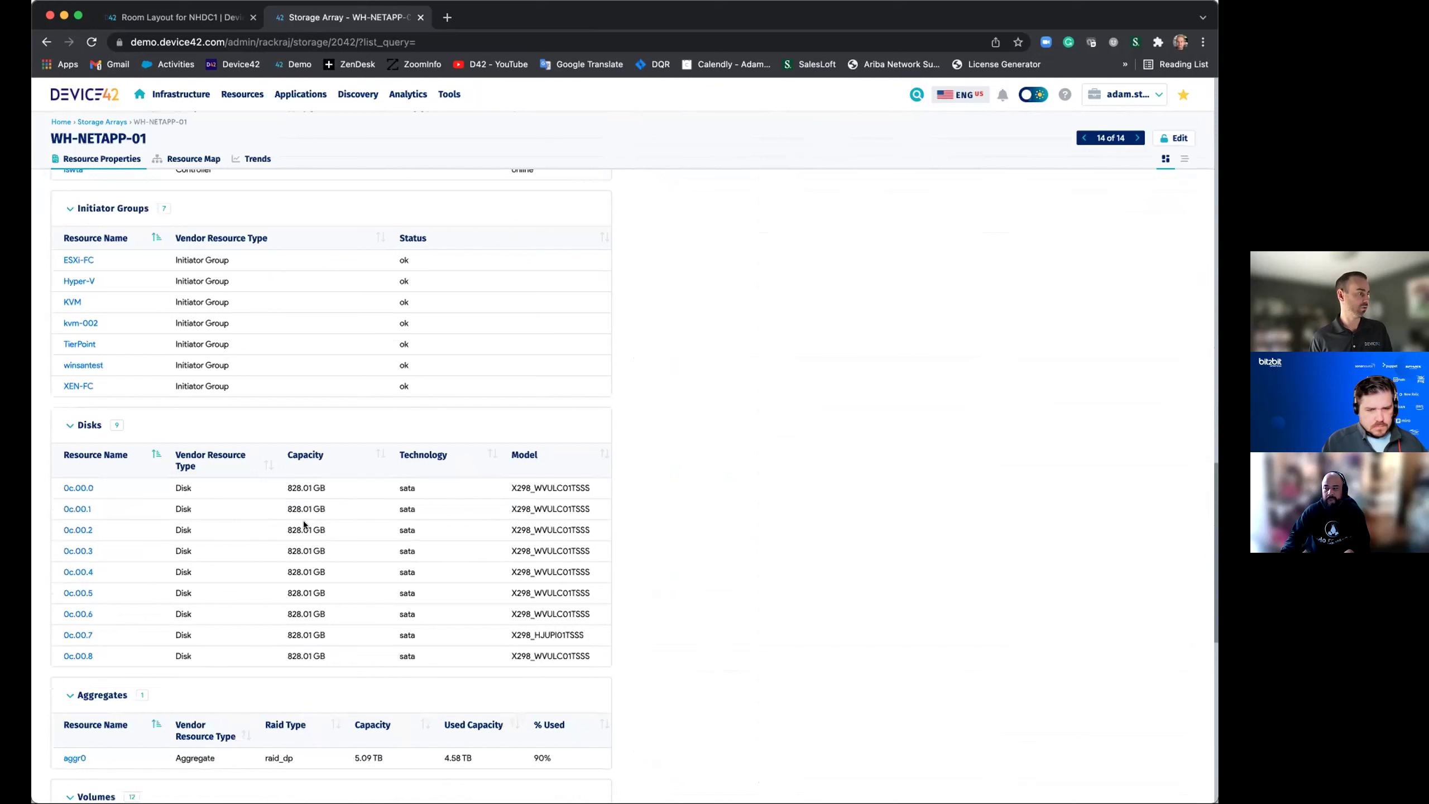
{"action": "scroll", "coordinate": [257, 631], "scroll_direction": "down", "scroll_amount": 8}
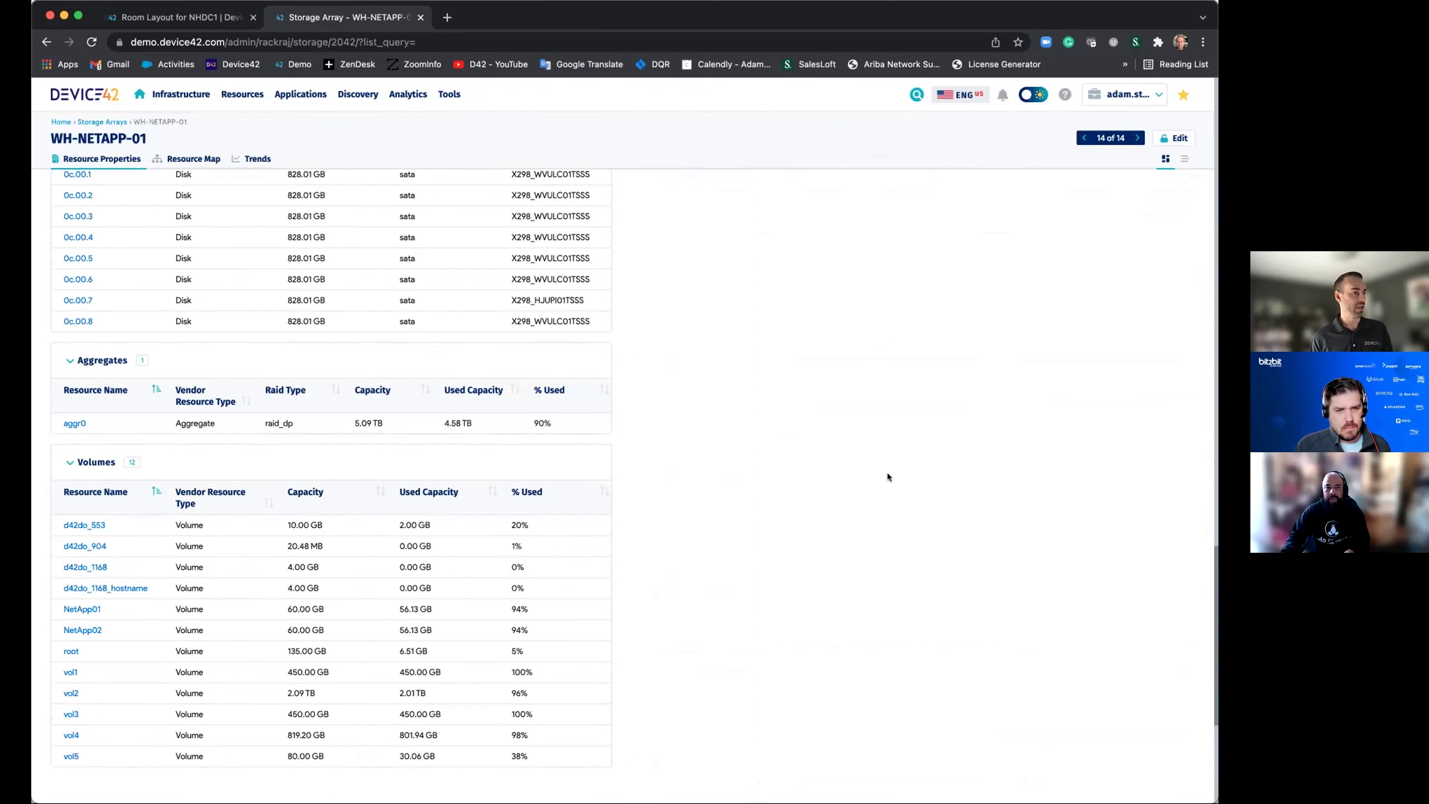
{"action": "scroll", "coordinate": [887, 472], "scroll_direction": "up", "scroll_amount": 15}
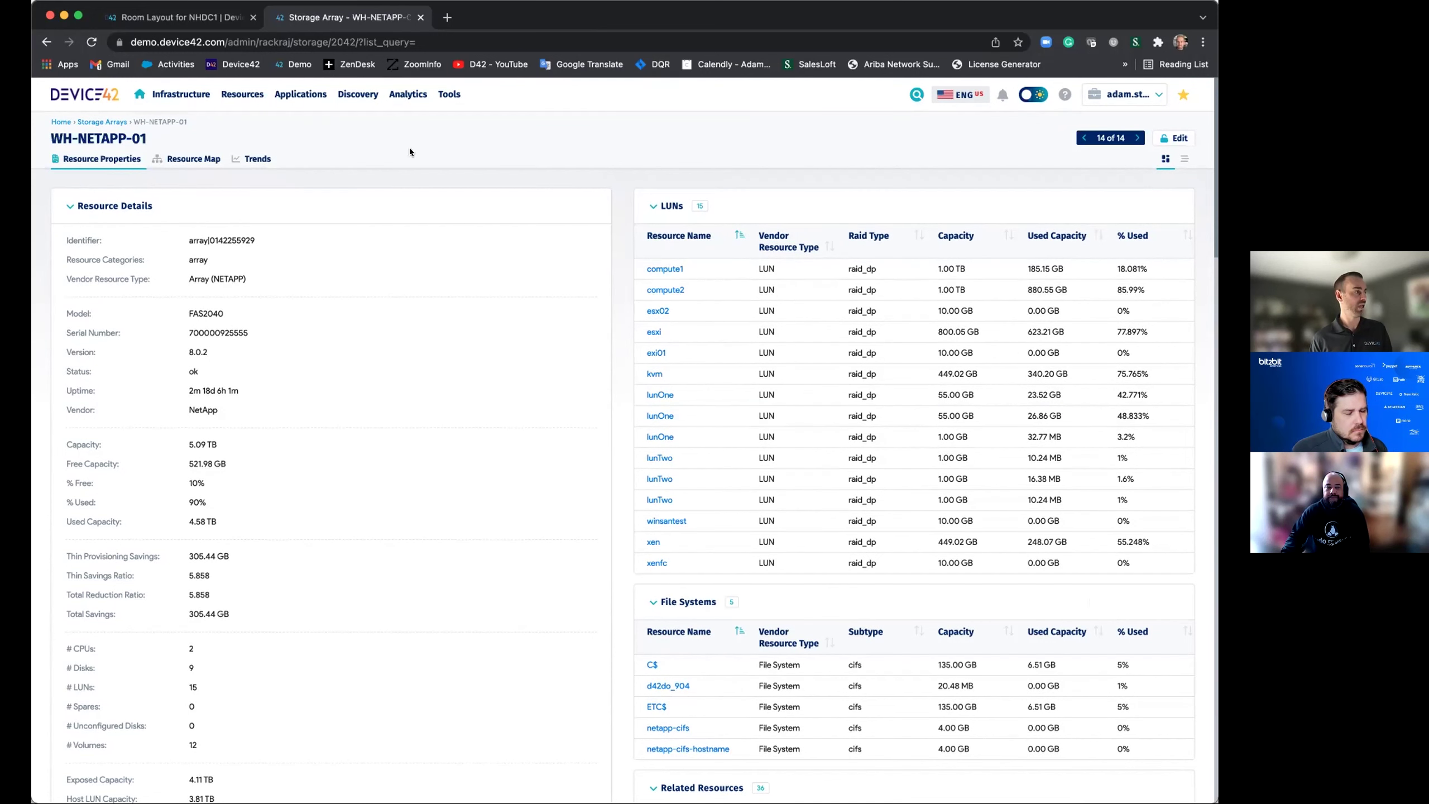
Step: Open WH-NETAPP-01's resource map, expand the lunOne node's relationships and examine the connected LUNs, disks and controllers
{"action": "left_click", "coordinate": [193, 159]}
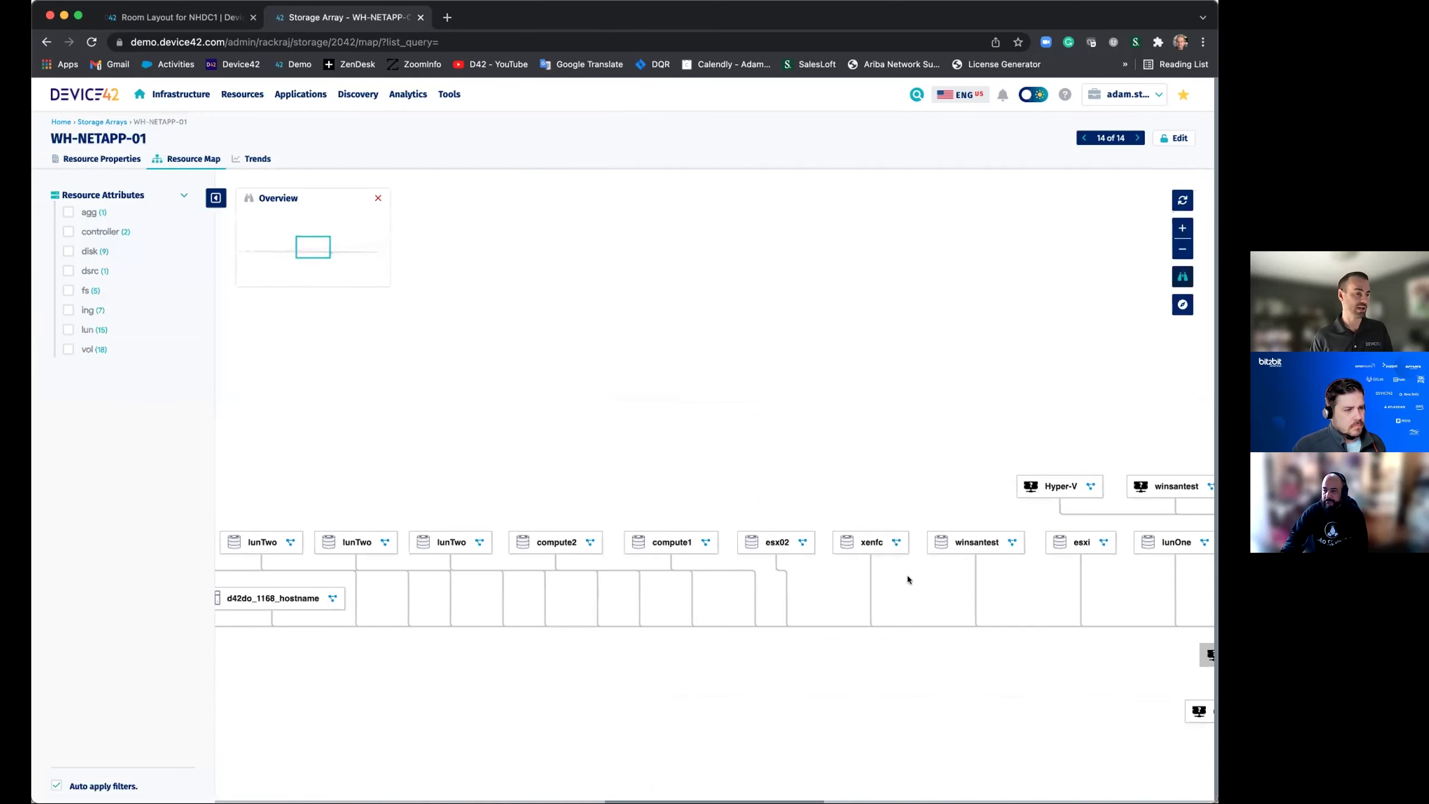
{"action": "scroll", "coordinate": [907, 576], "scroll_direction": "right", "scroll_amount": 10}
{"action": "scroll", "coordinate": [907, 576], "scroll_direction": "right", "scroll_amount": 2}
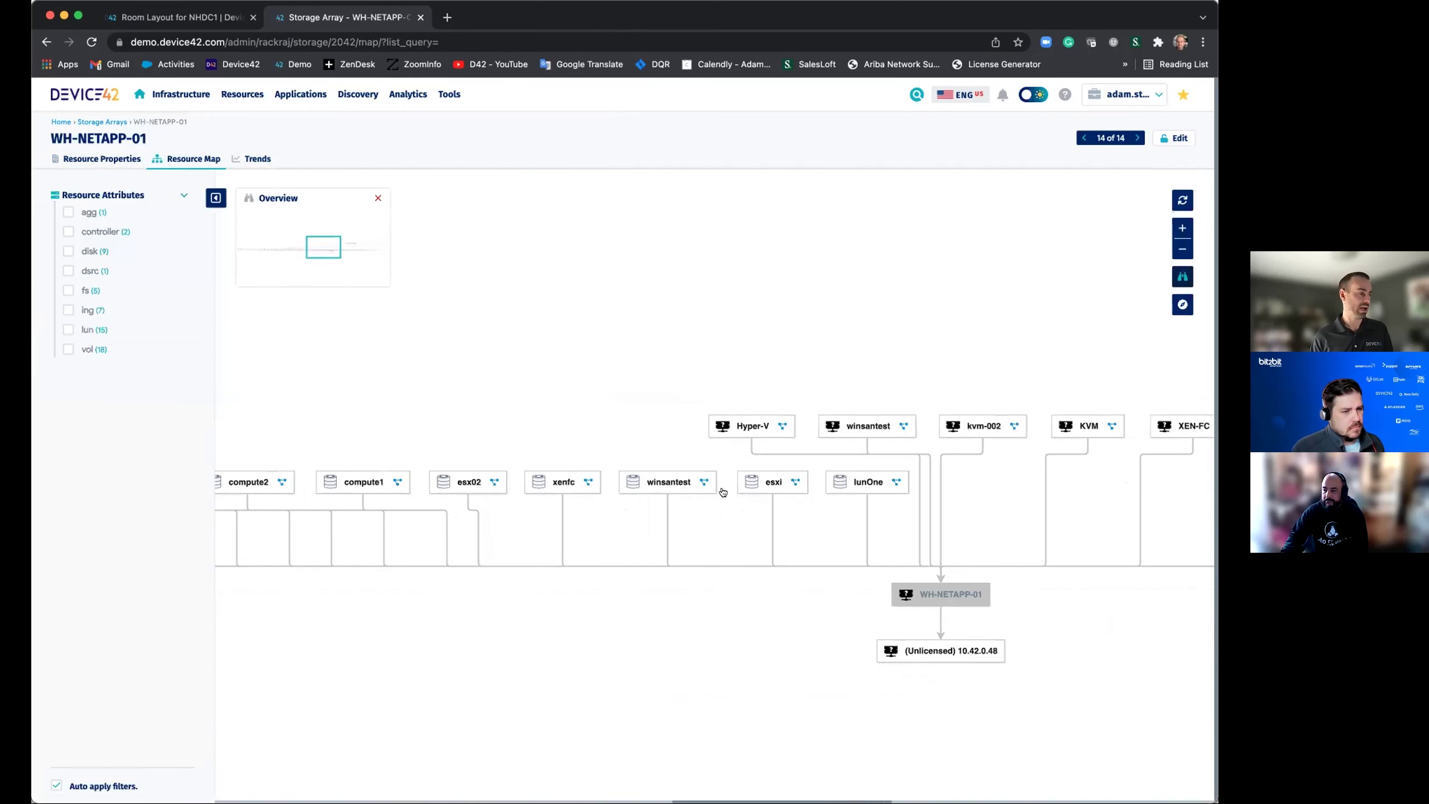
{"action": "left_click", "coordinate": [893, 482]}
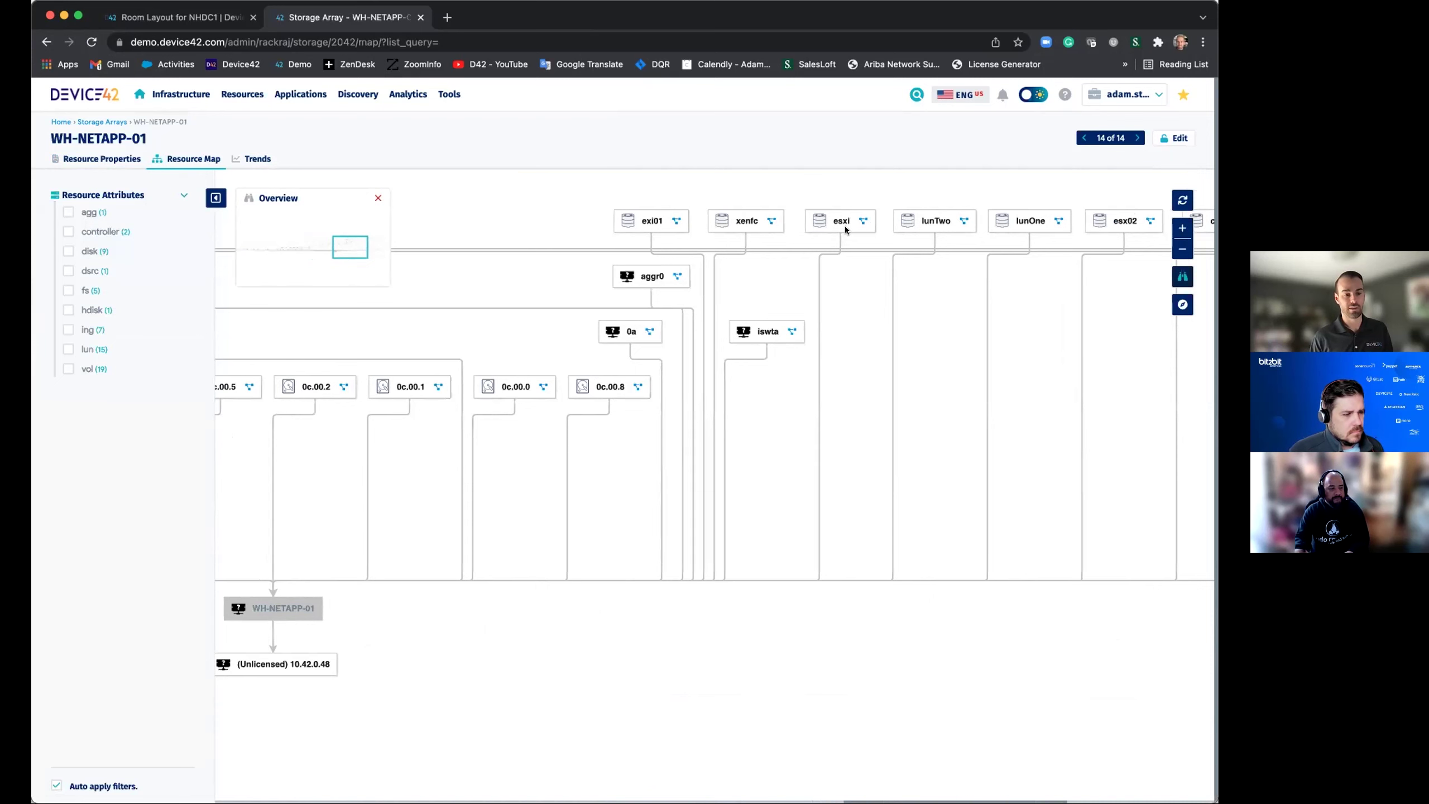
{"action": "scroll", "coordinate": [844, 226], "scroll_direction": "right", "scroll_amount": 5}
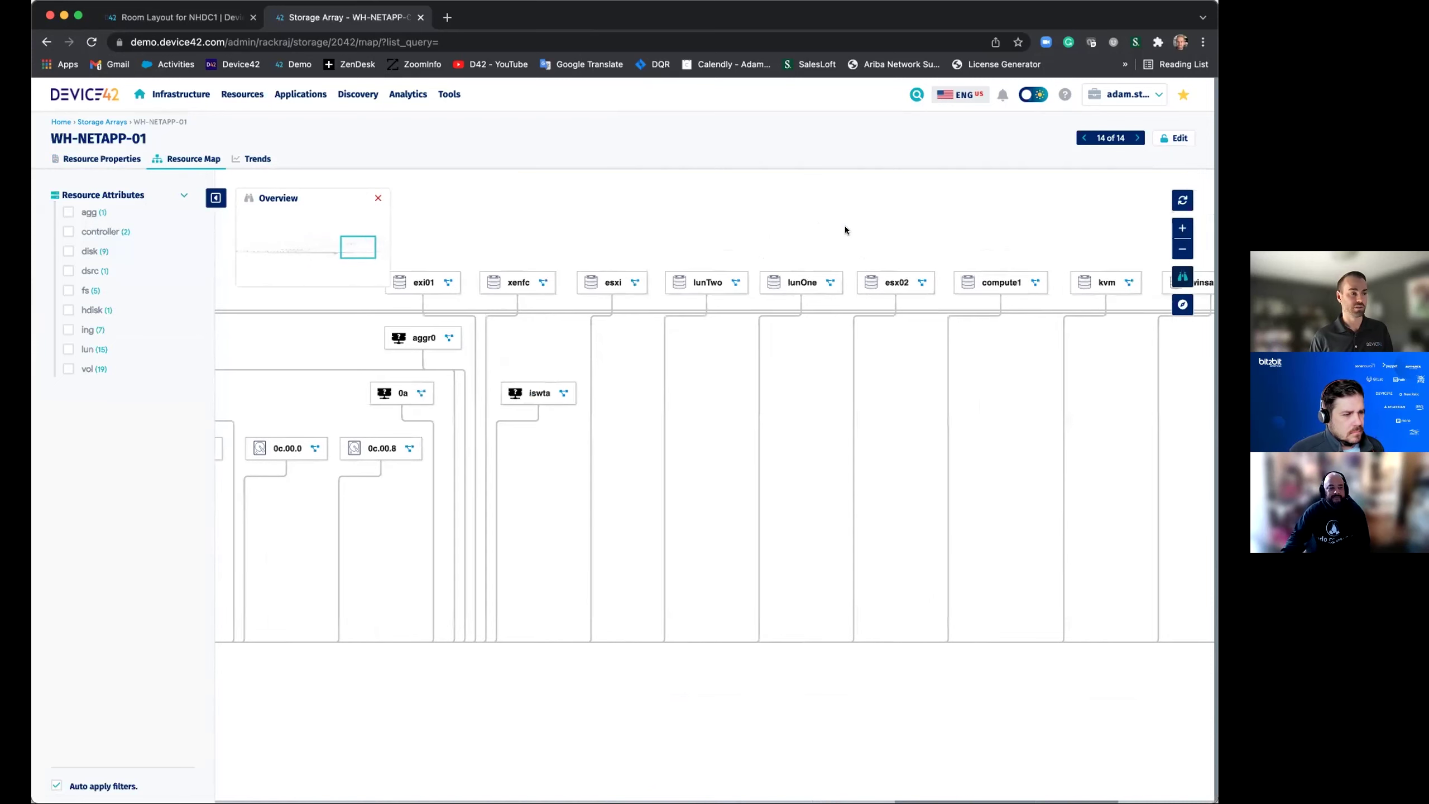
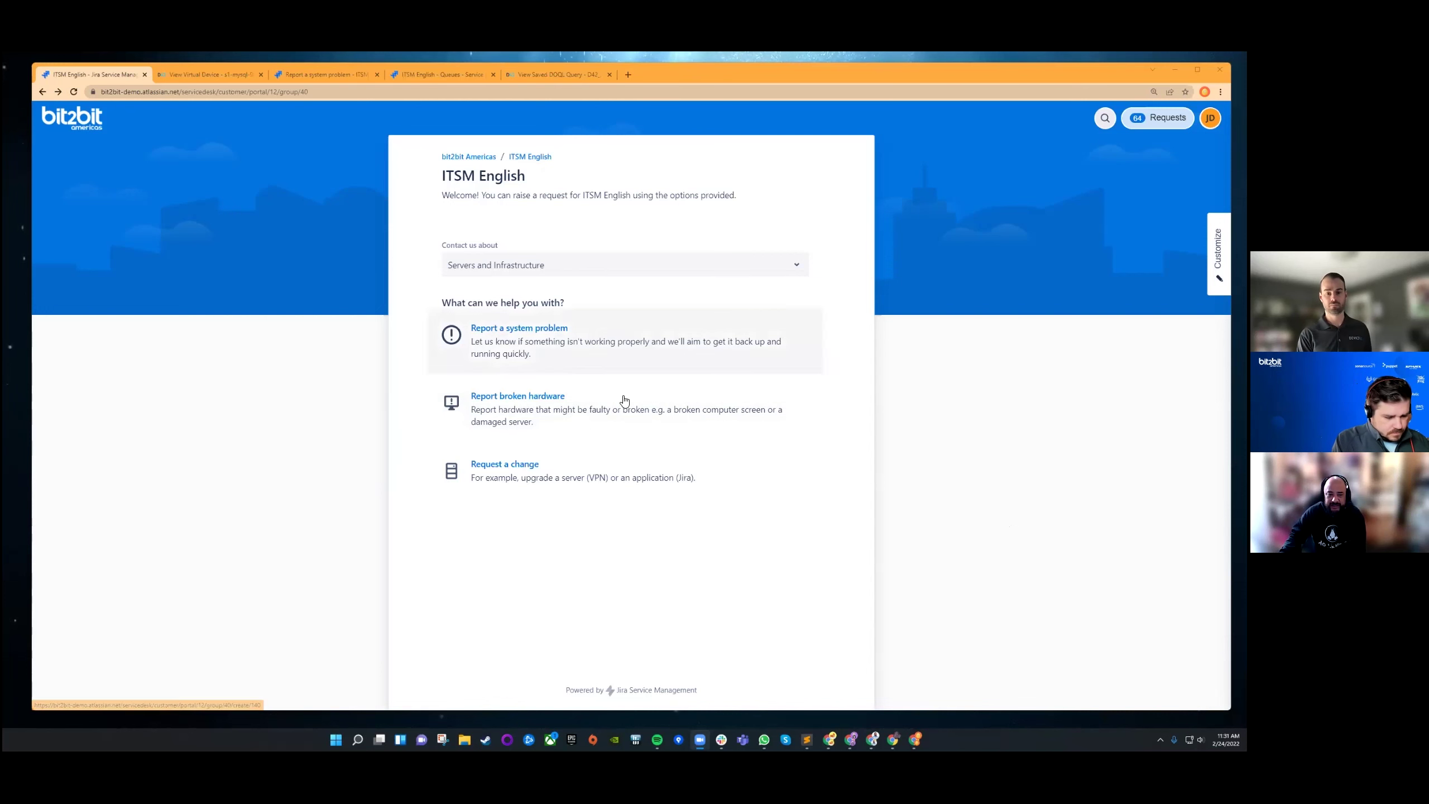
Step: Start a Report a system problem request under Servers and Infrastructure and summarize the problem as "Issues with DB"
{"action": "left_click", "coordinate": [527, 347]}
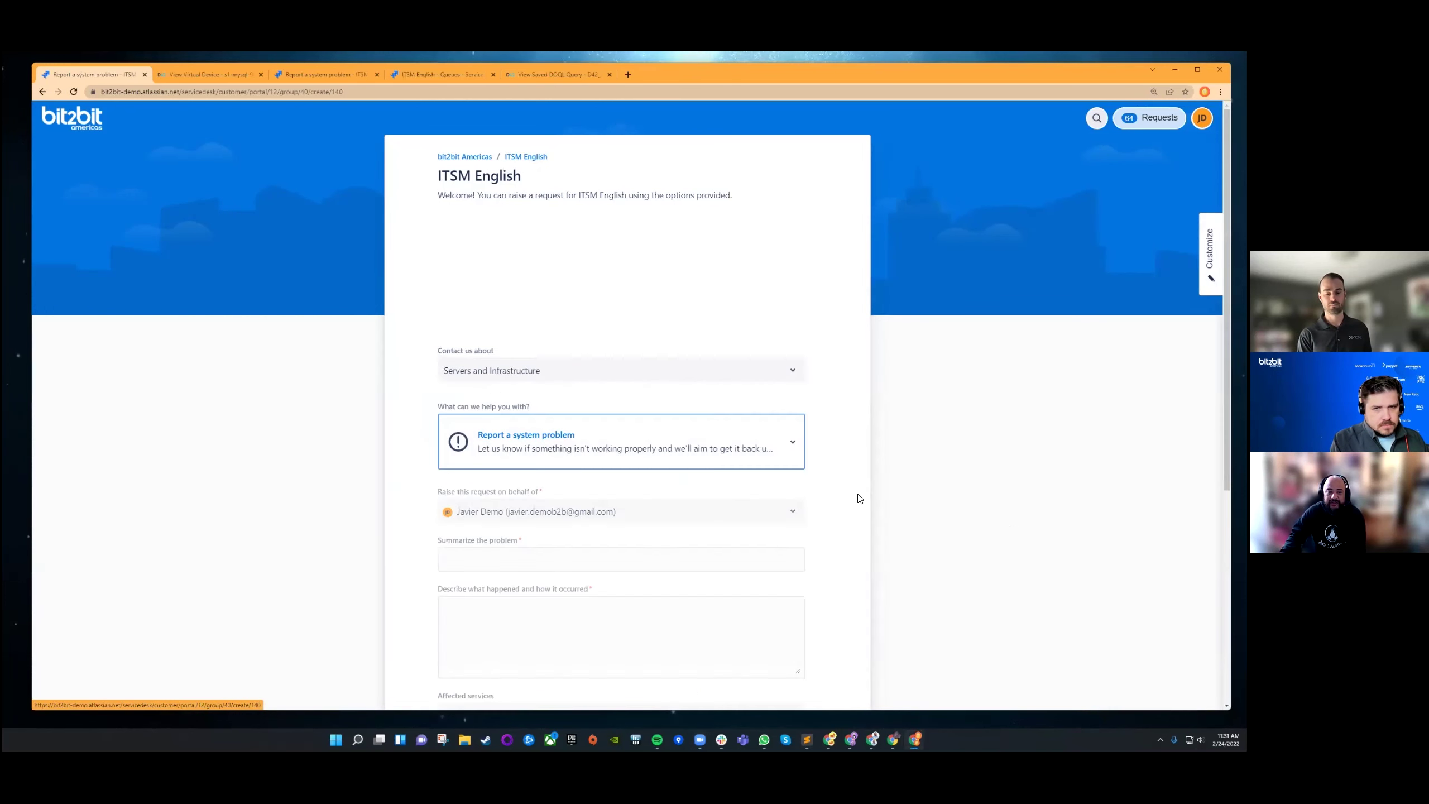
{"action": "scroll", "coordinate": [906, 507], "scroll_direction": "down", "scroll_amount": 4}
{"action": "scroll", "coordinate": [549, 210], "scroll_direction": "up", "scroll_amount": 2}
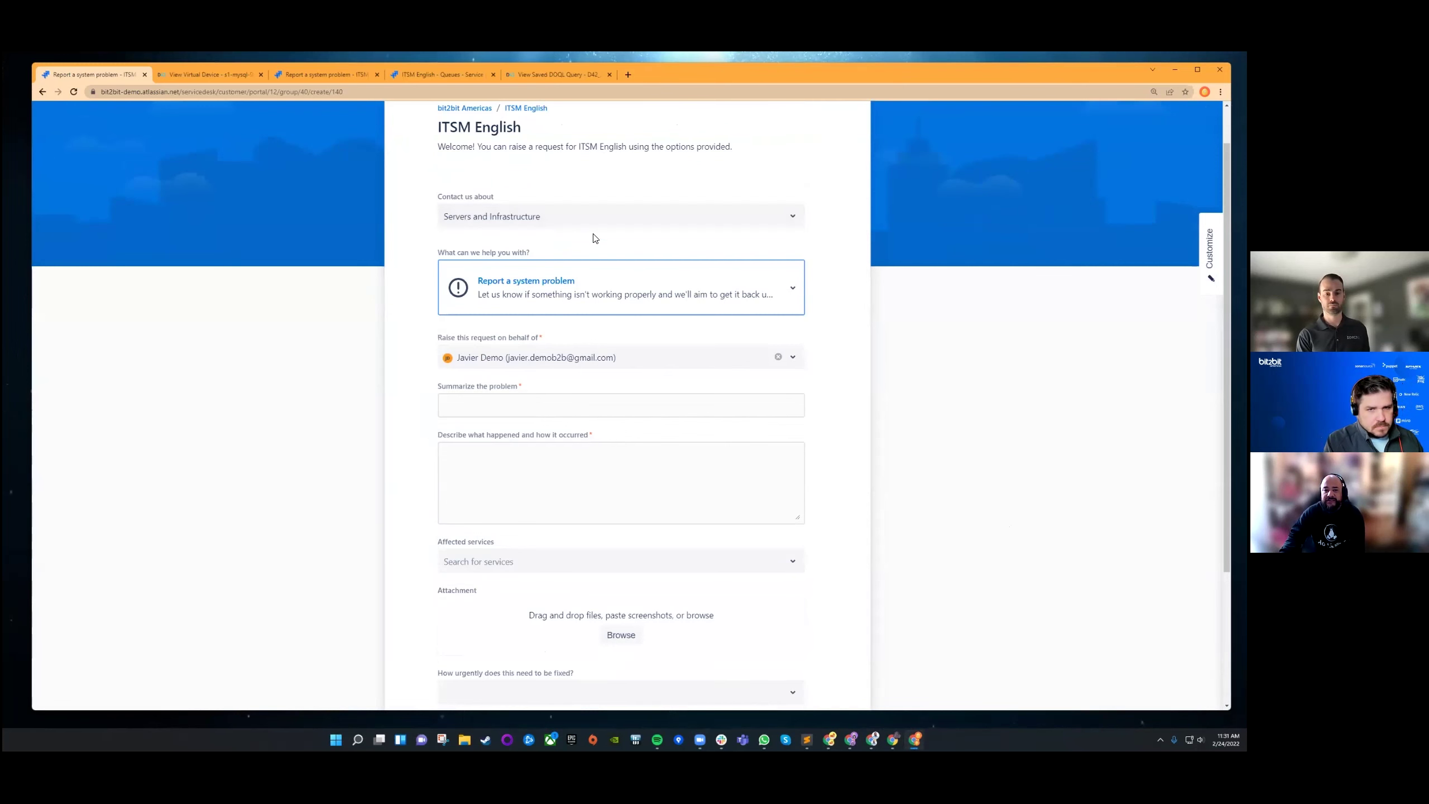
{"action": "left_click", "coordinate": [563, 225]}
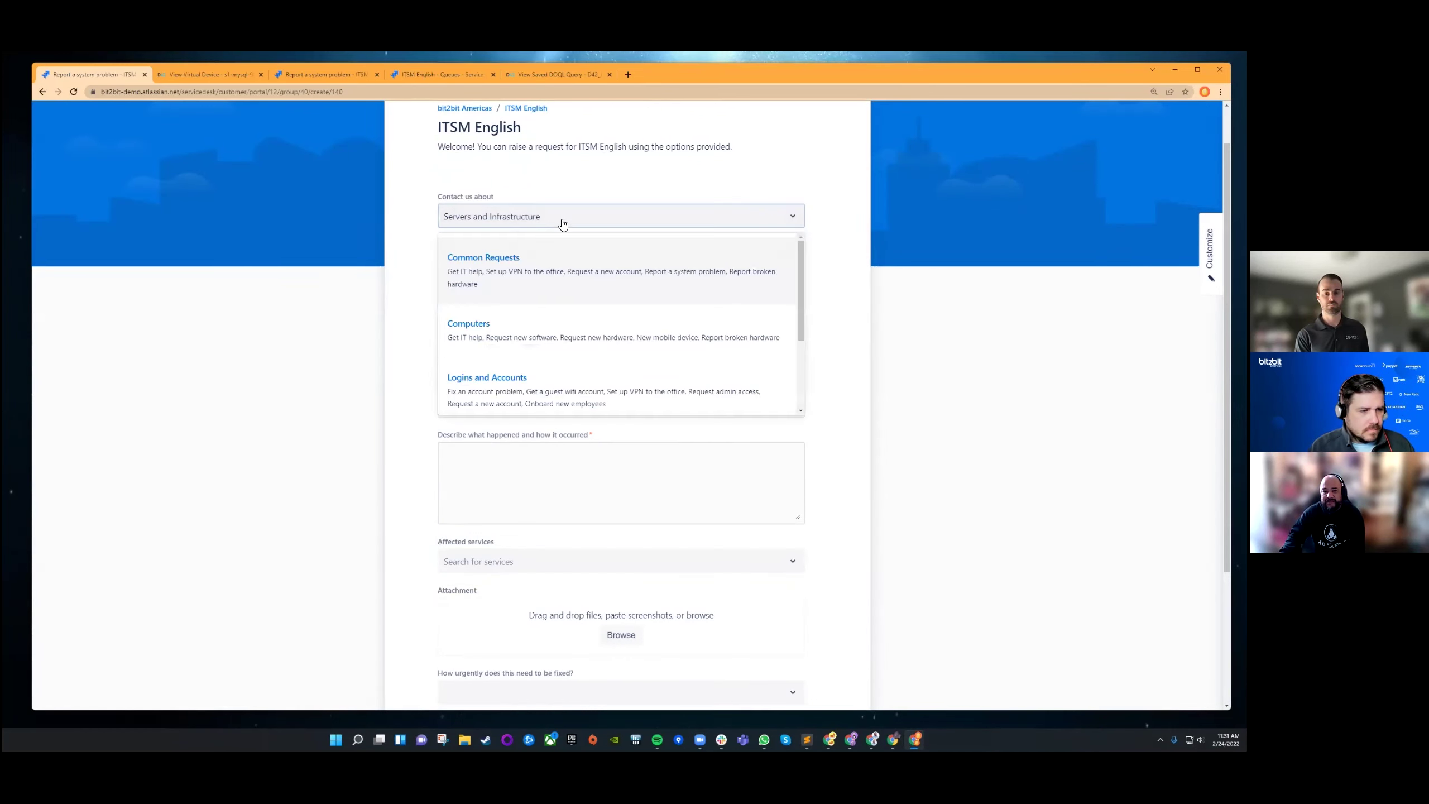
{"action": "left_click", "coordinate": [591, 188]}
{"action": "scroll", "coordinate": [610, 333], "scroll_direction": "down", "scroll_amount": 2}
{"action": "left_click", "coordinate": [505, 308]}
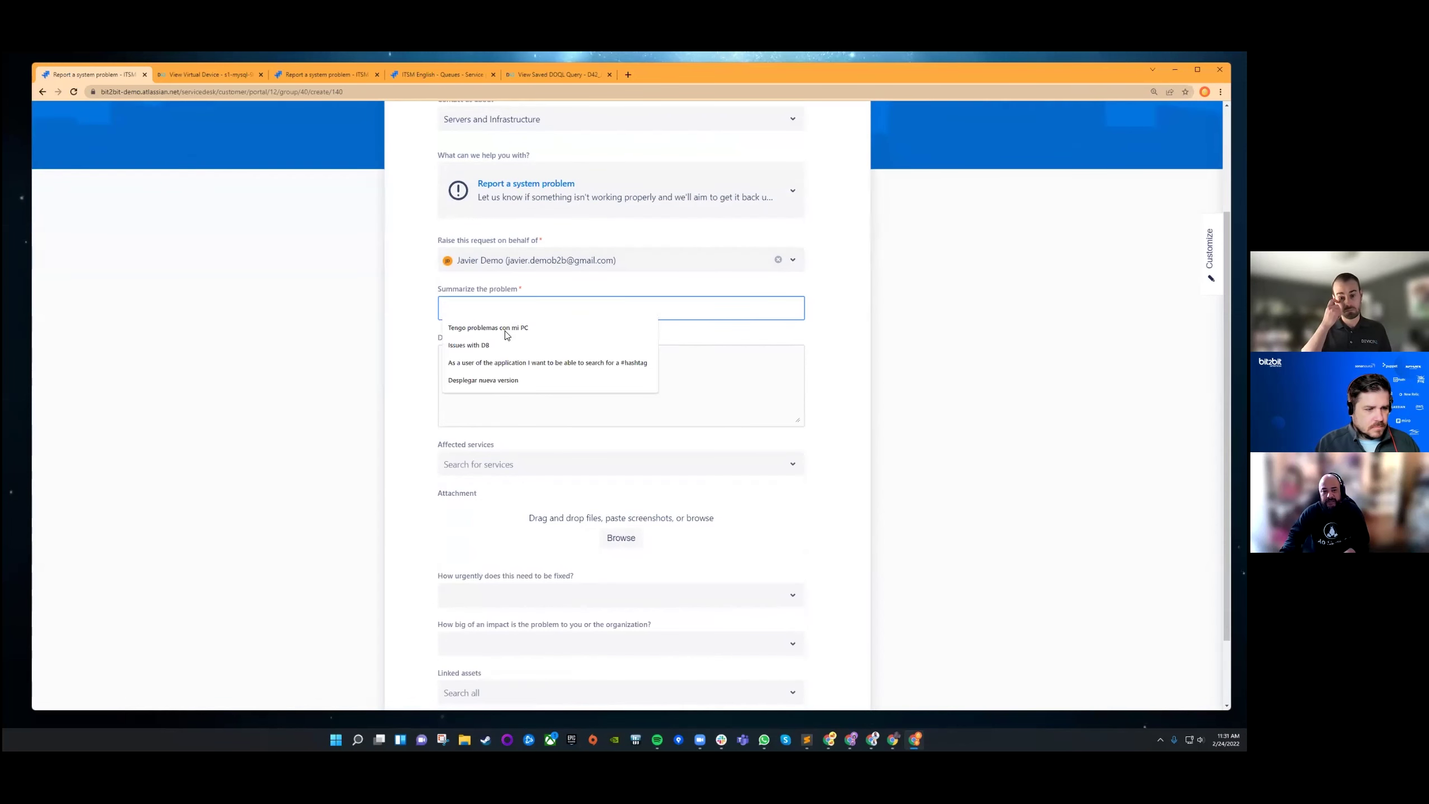
{"action": "left_click", "coordinate": [473, 344]}
{"action": "left_click", "coordinate": [520, 383]}
{"action": "type", "text": "Si me dice la hora lo espero porque después de almuerzo también salgo un rato a pasearlos"}
{"action": "scroll", "coordinate": [512, 376], "scroll_direction": "down", "scroll_amount": 2}
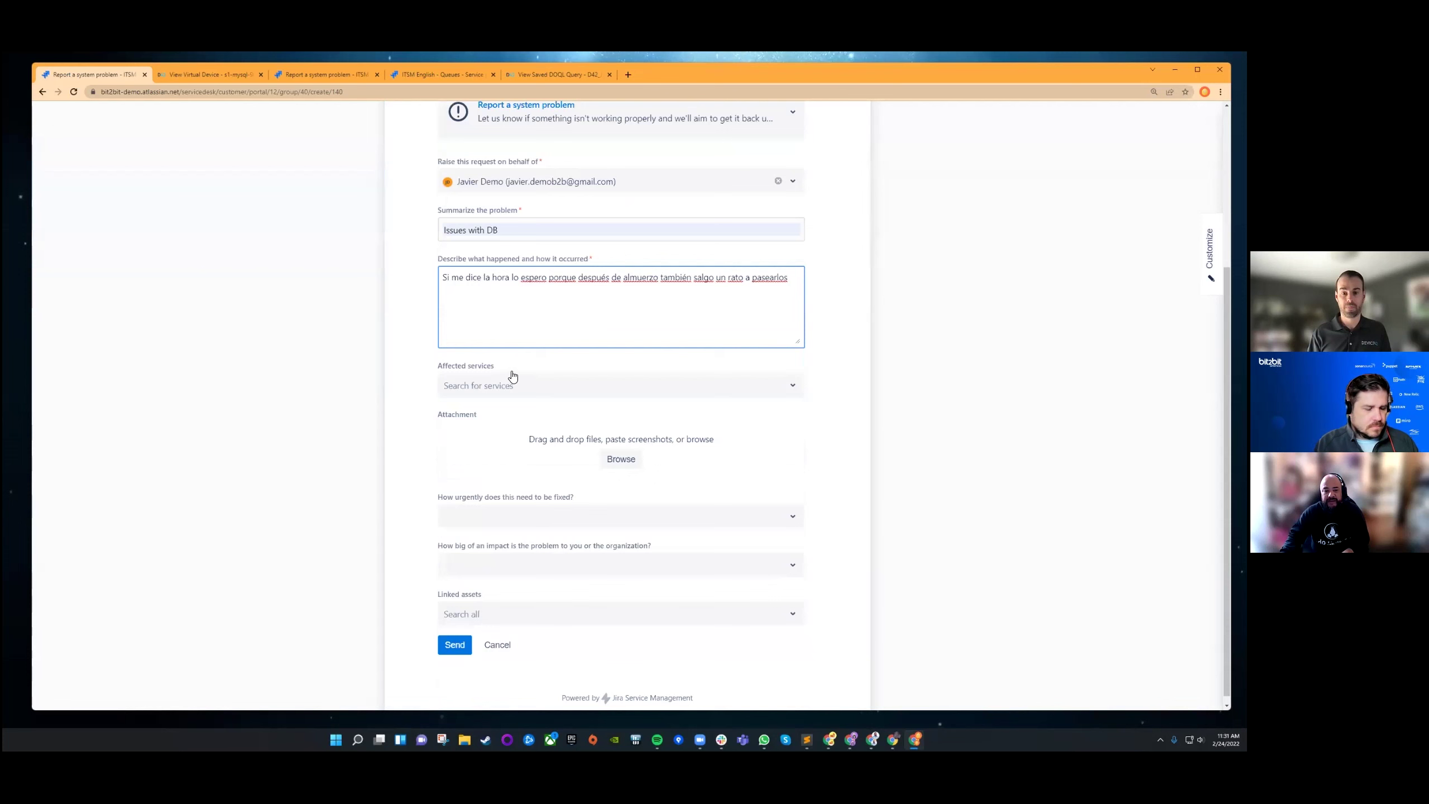
{"action": "key", "text": "ctrl+z"}
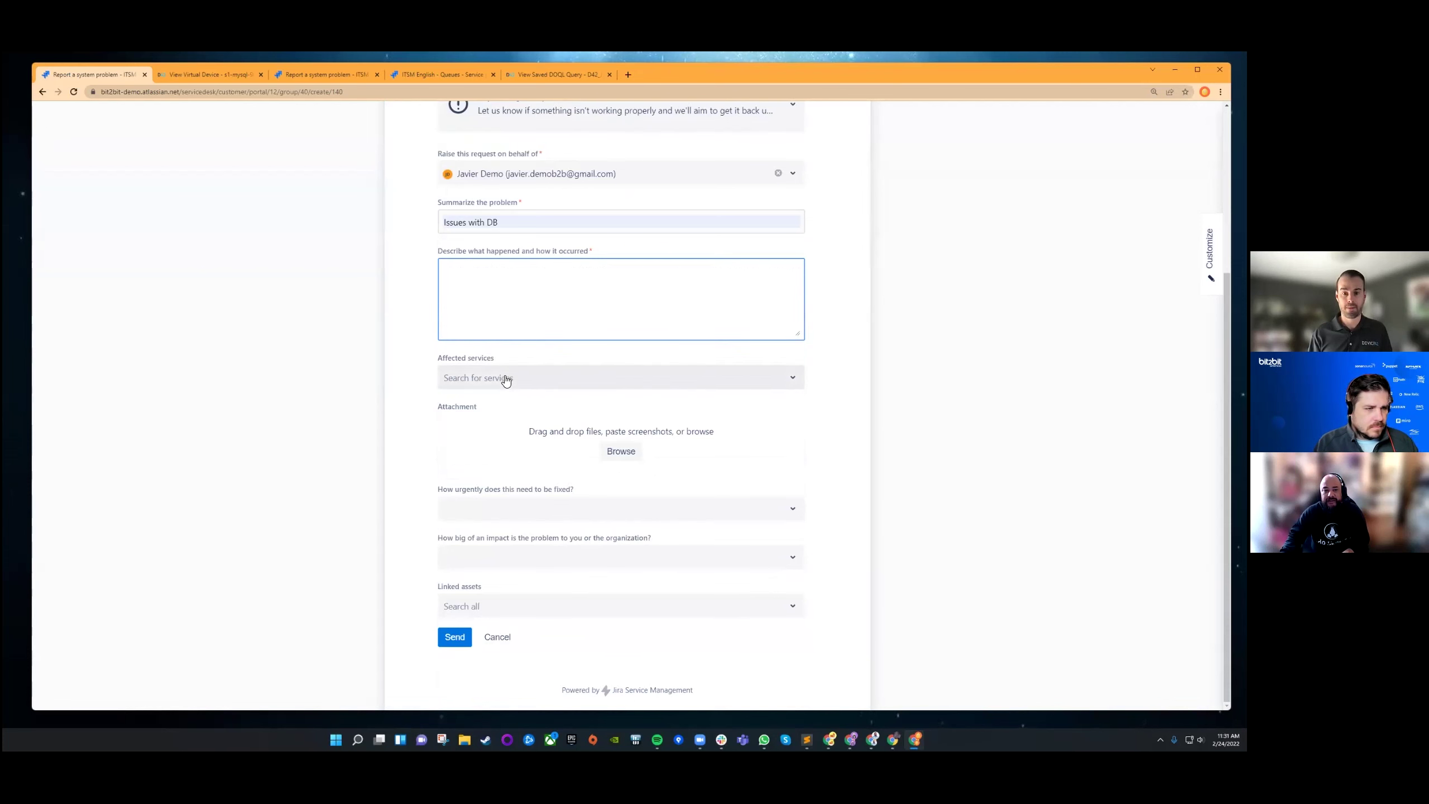
Step: Set the request's affected service to Jira, its urgency to Critical and its impact to Extensive / Widespread
{"action": "left_click", "coordinate": [503, 378]}
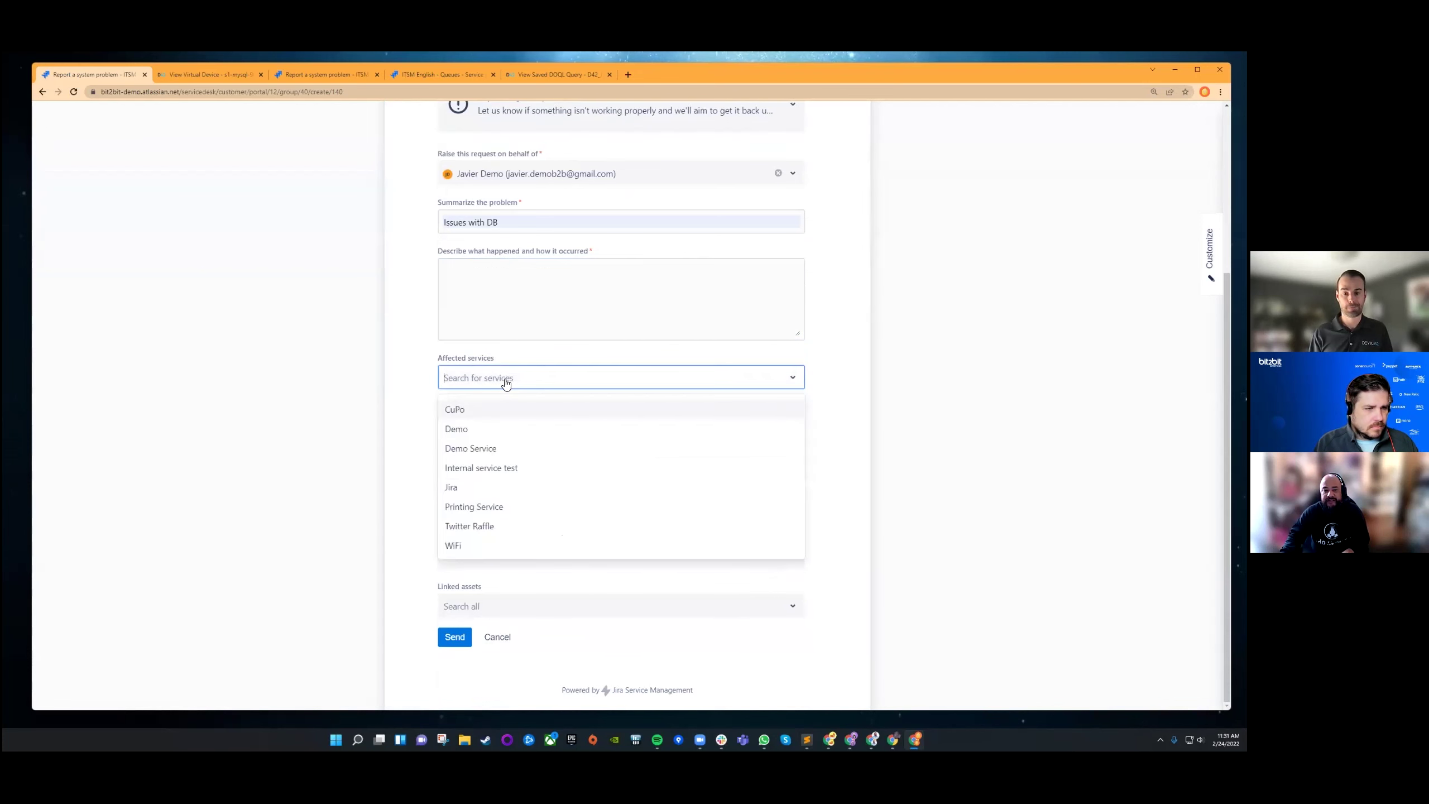
{"action": "left_click", "coordinate": [529, 489]}
{"action": "left_click", "coordinate": [531, 517]}
{"action": "left_click", "coordinate": [498, 541]}
{"action": "left_click", "coordinate": [490, 560]}
{"action": "left_click", "coordinate": [500, 589]}
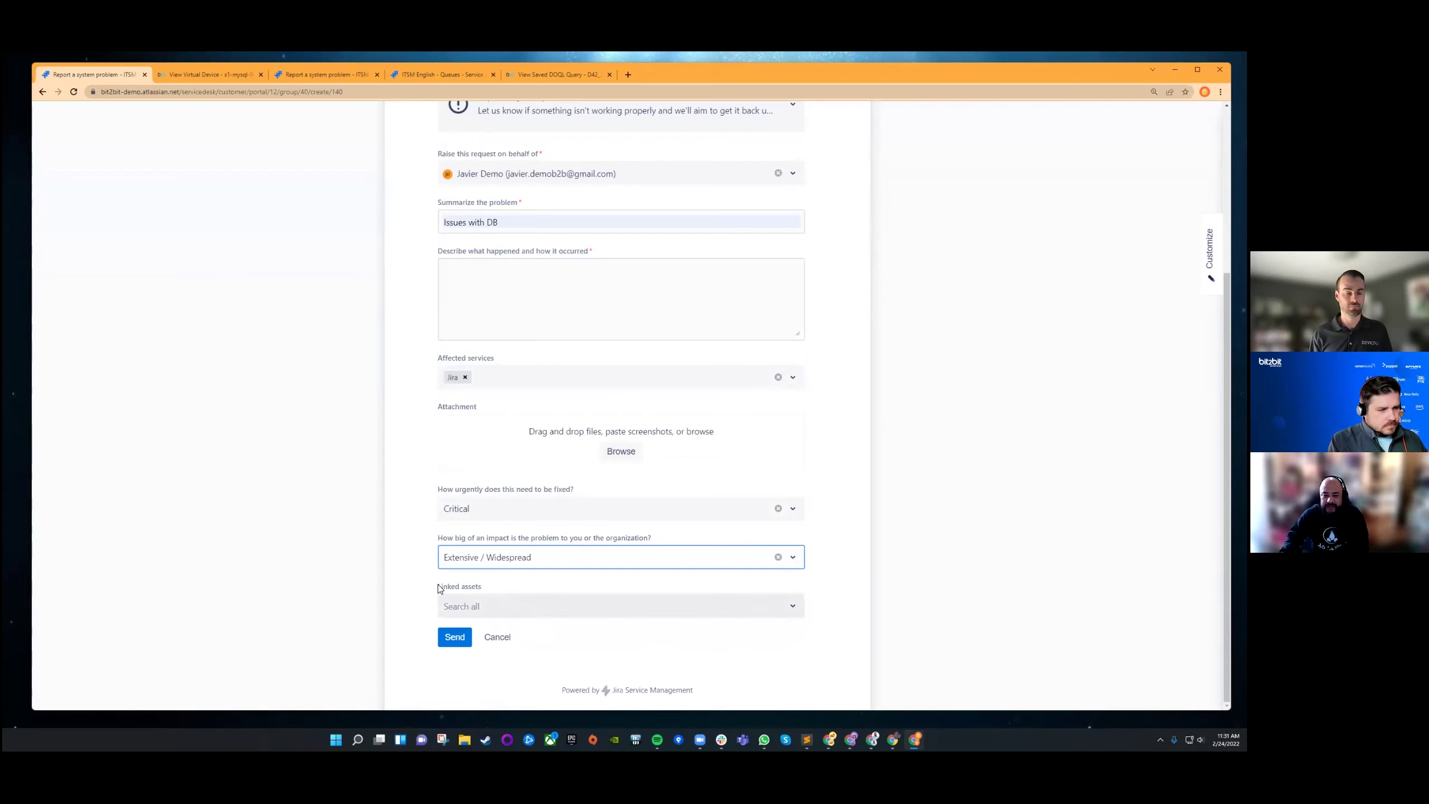
Step: Link the assets s1-mysql-9062.device42.pvt and 4ce2cc557cef to the request
{"action": "left_click", "coordinate": [761, 607]}
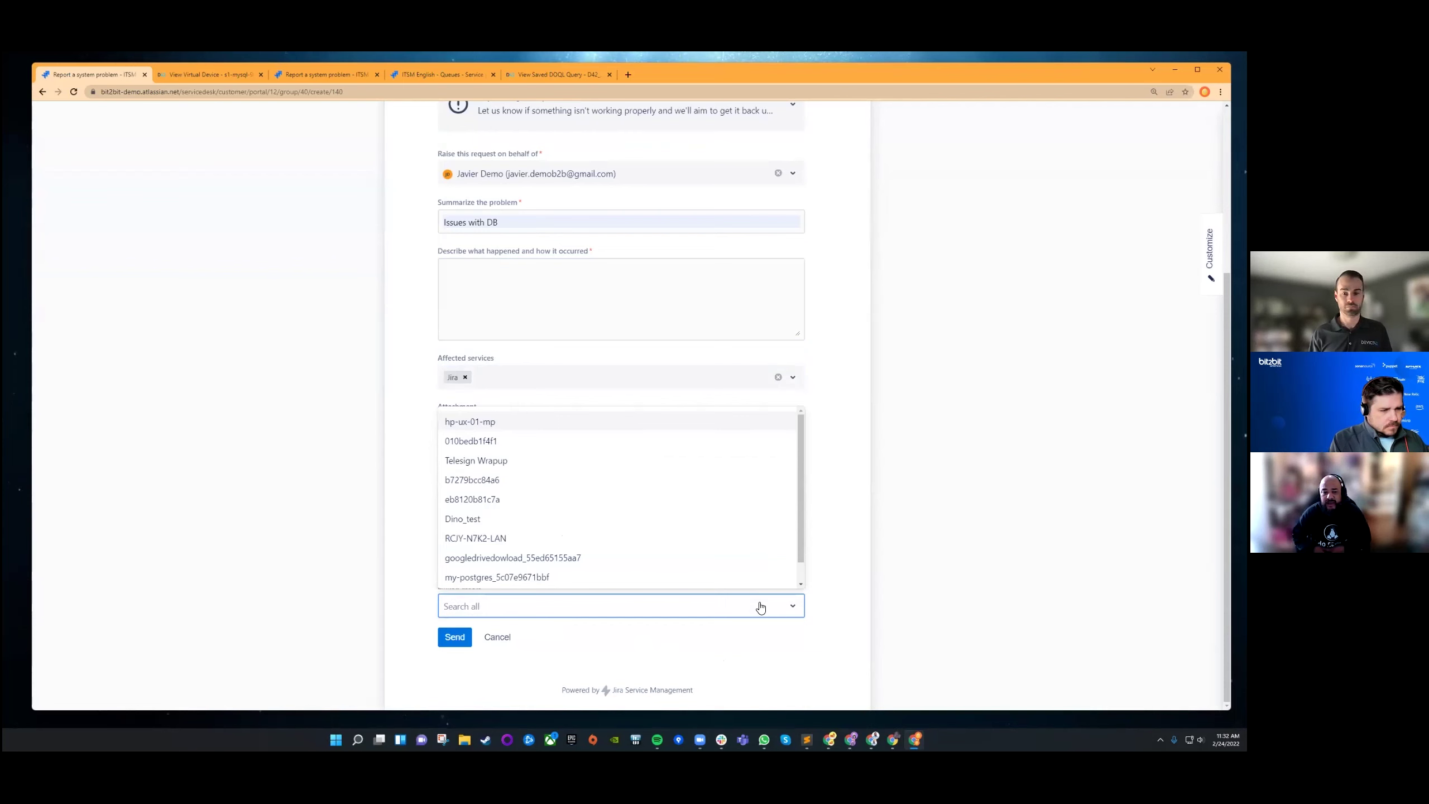
{"action": "type", "text": "s1"}
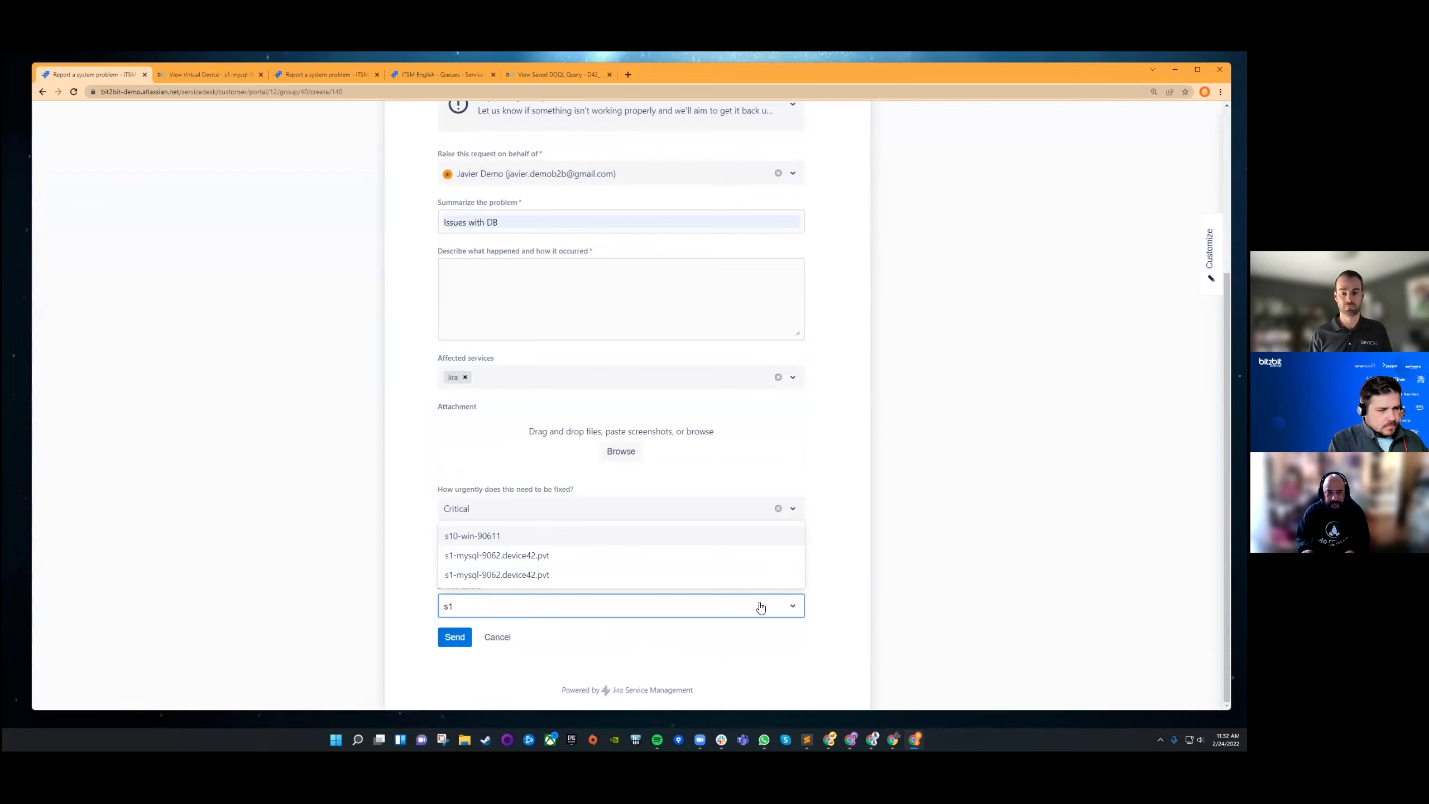
{"action": "left_click", "coordinate": [587, 577]}
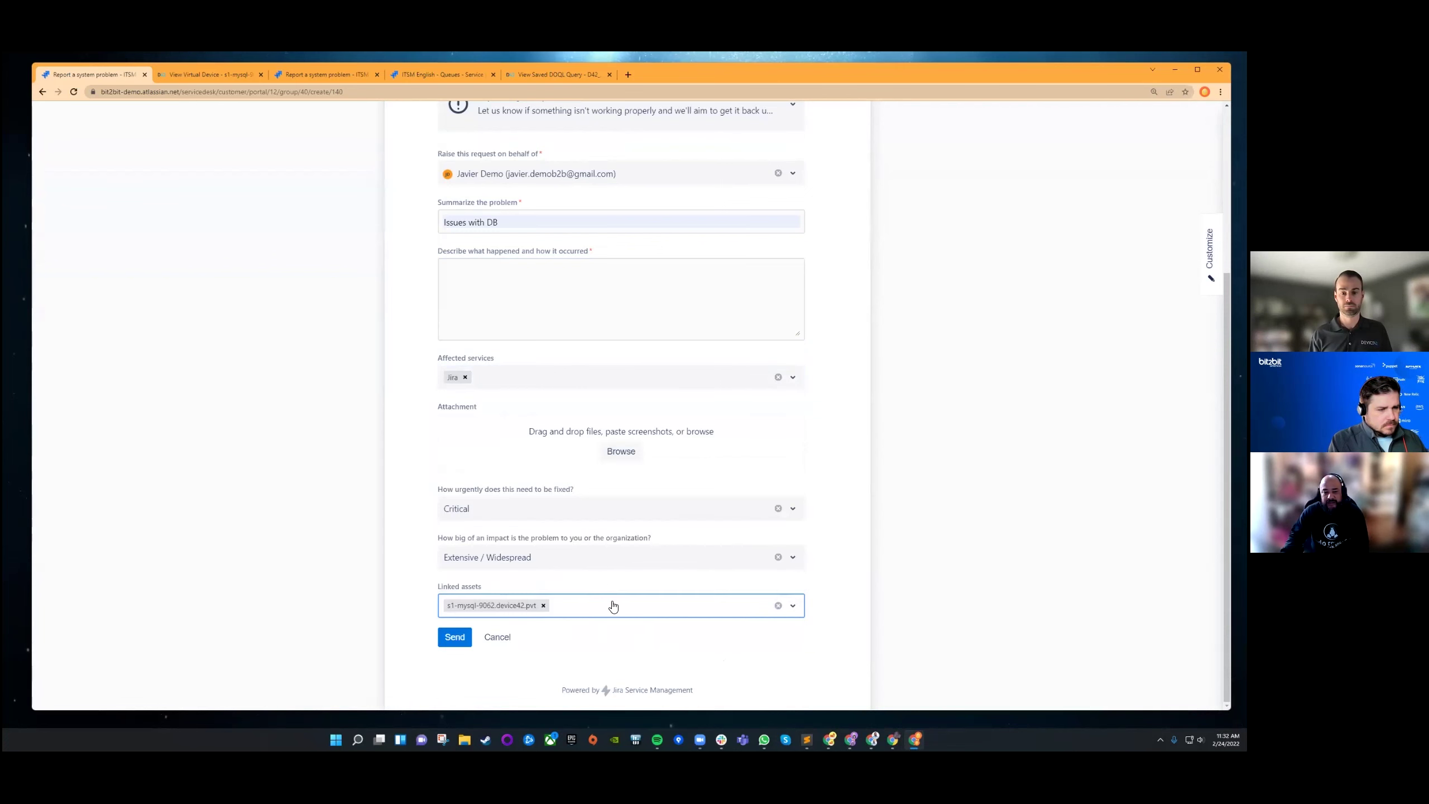
{"action": "left_click", "coordinate": [614, 606]}
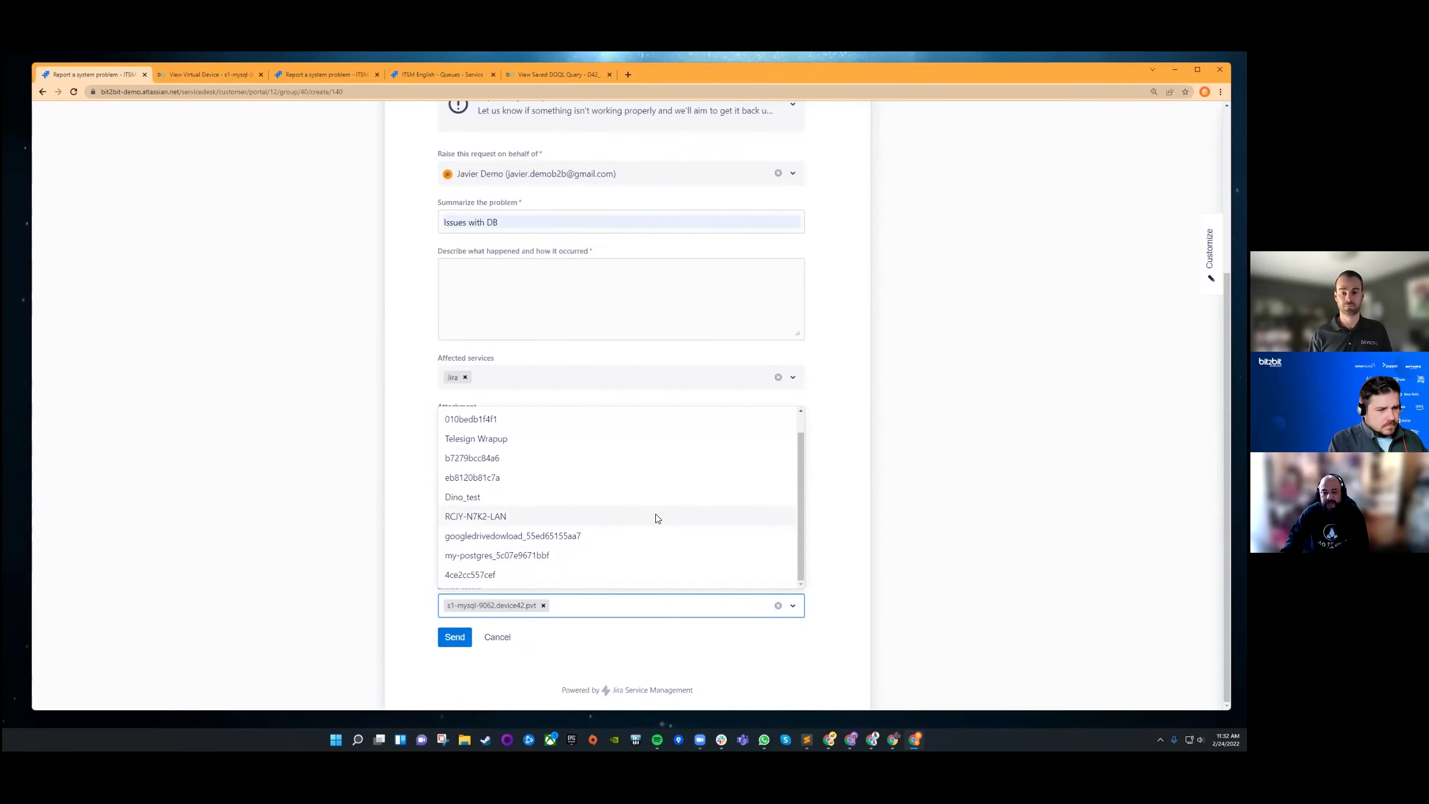
{"action": "left_click", "coordinate": [583, 574]}
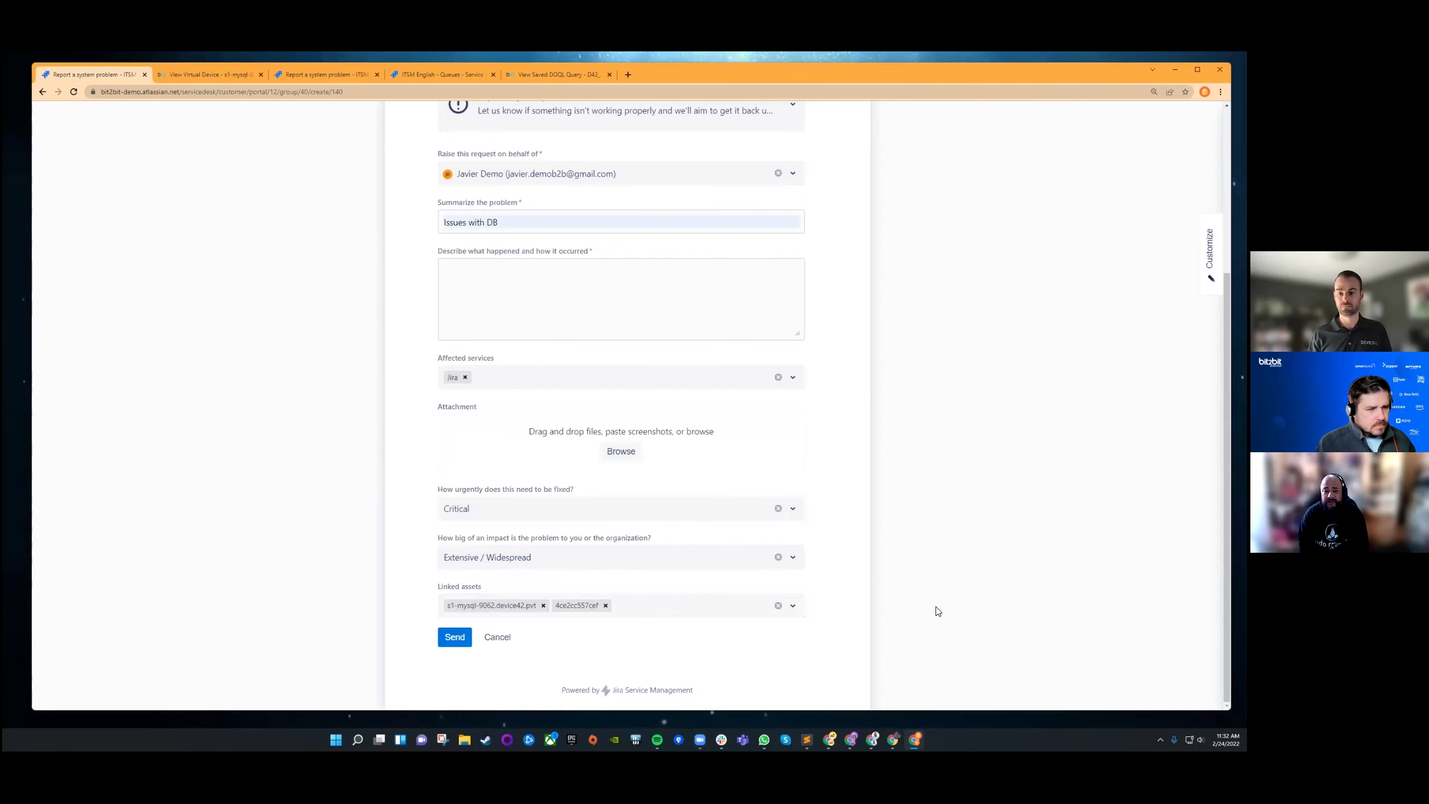
Step: Describe the problem as "We are having issues" and submit the request
{"action": "left_click", "coordinate": [455, 637]}
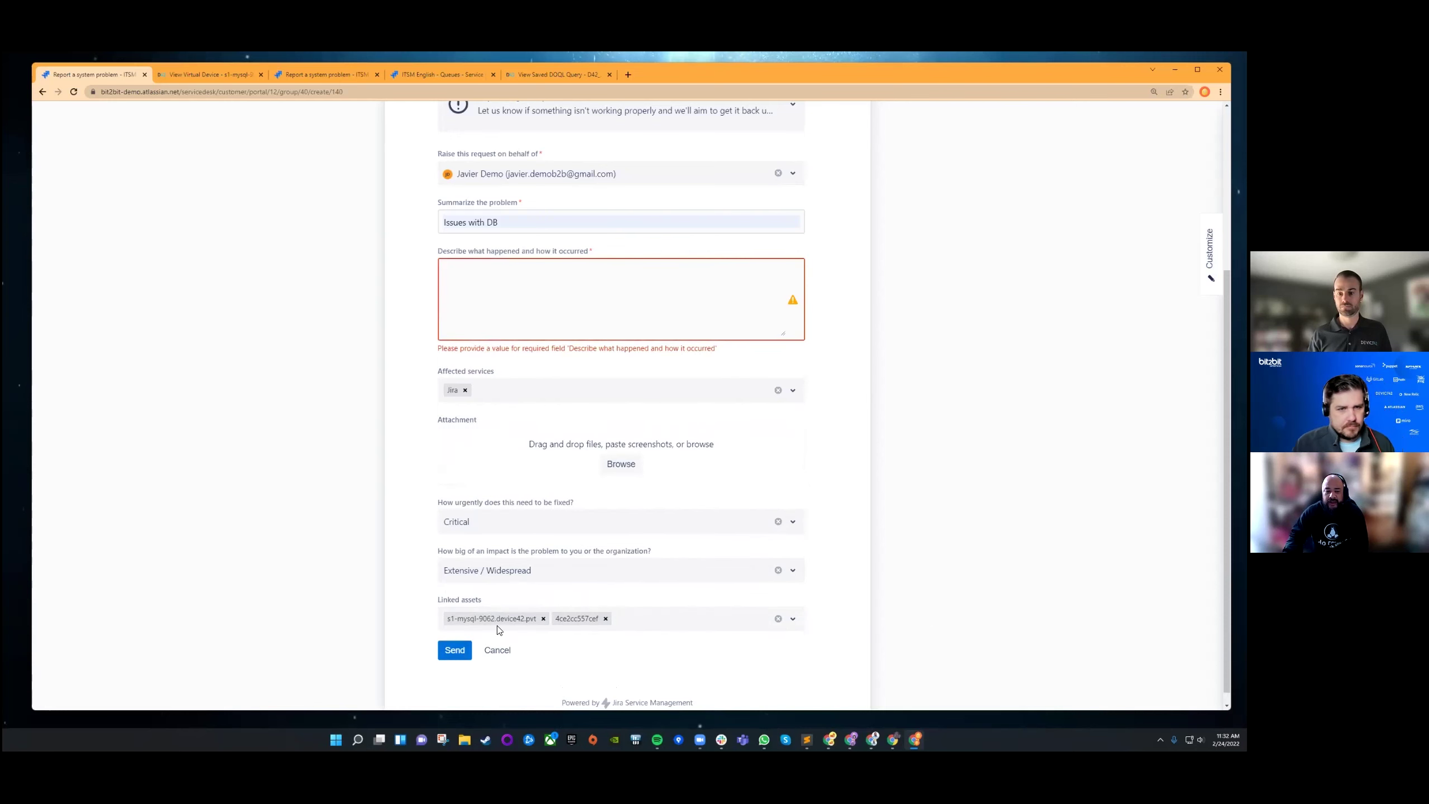
{"action": "left_click", "coordinate": [524, 281]}
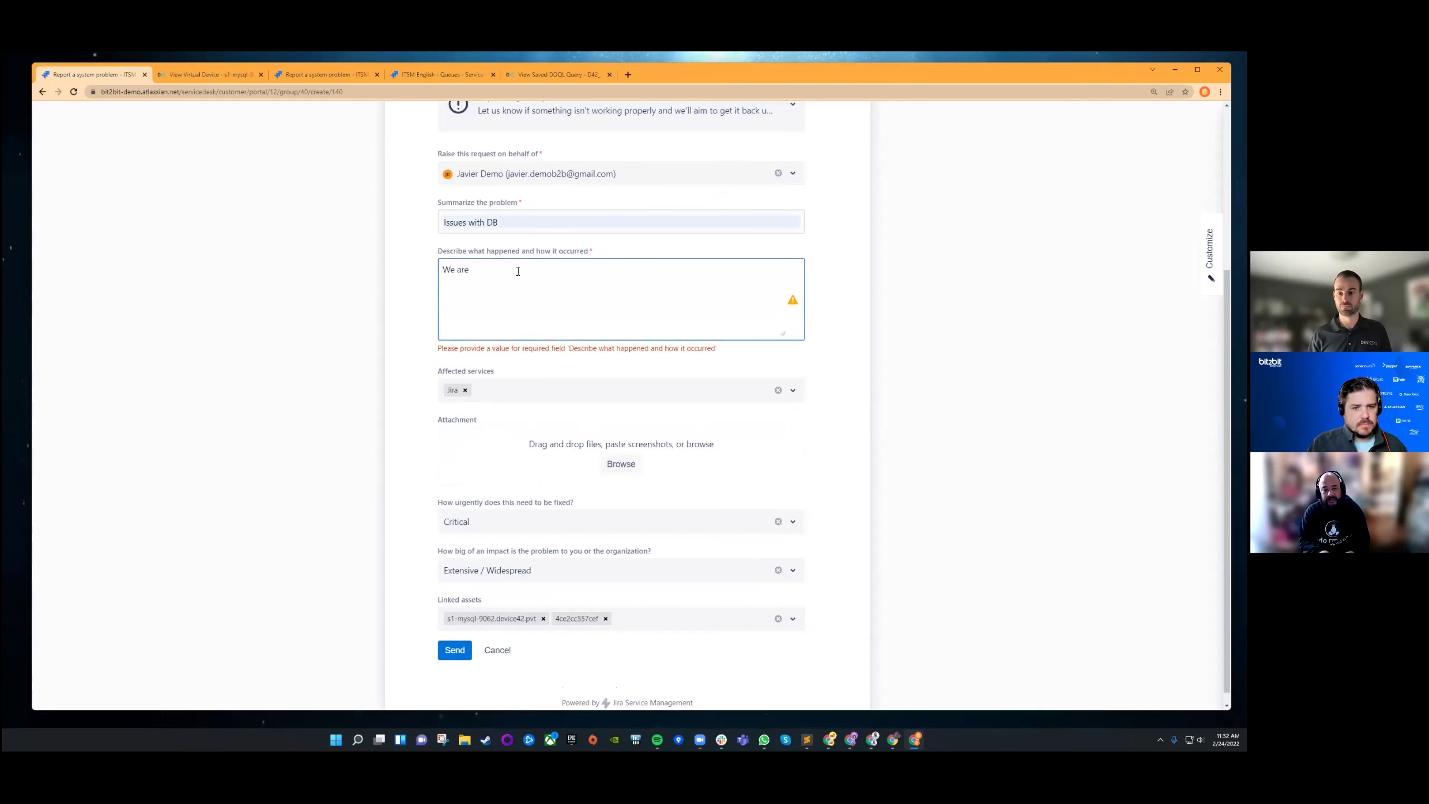
{"action": "type", "text": "We are "}
{"action": "type", "text": "havi"}
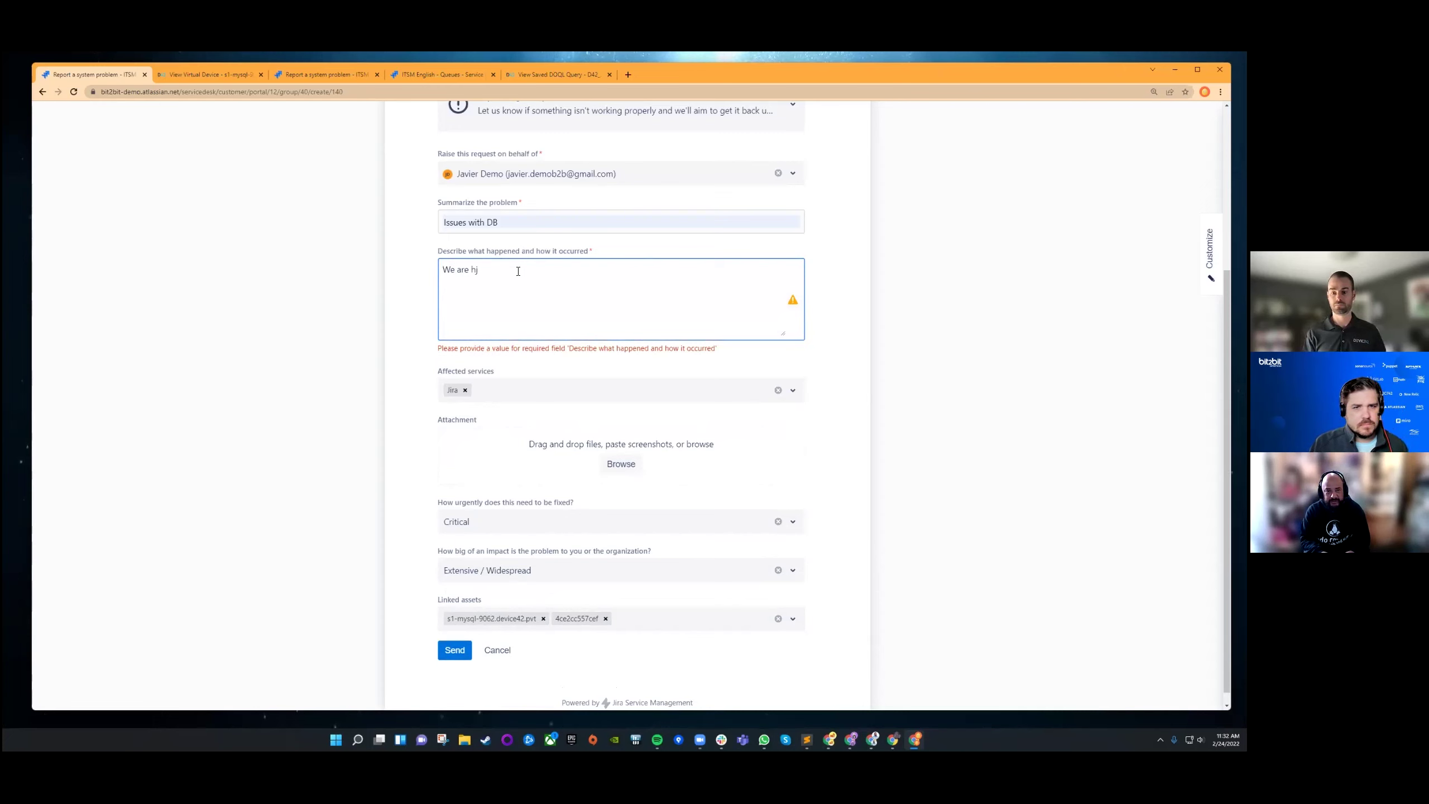
{"action": "type", "text": "ng iss"}
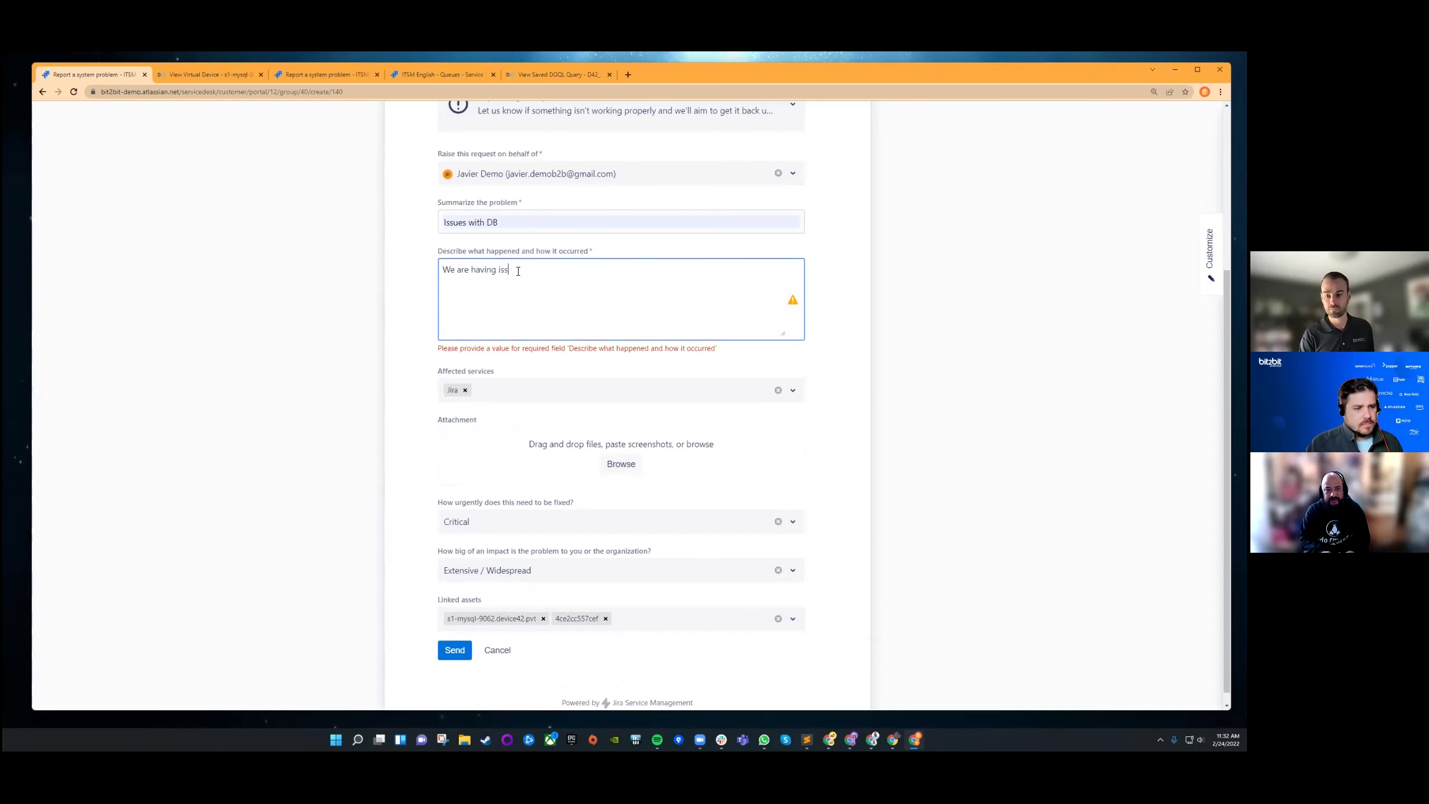
{"action": "type", "text": "ues"}
{"action": "key", "text": "ctrl+Return"}
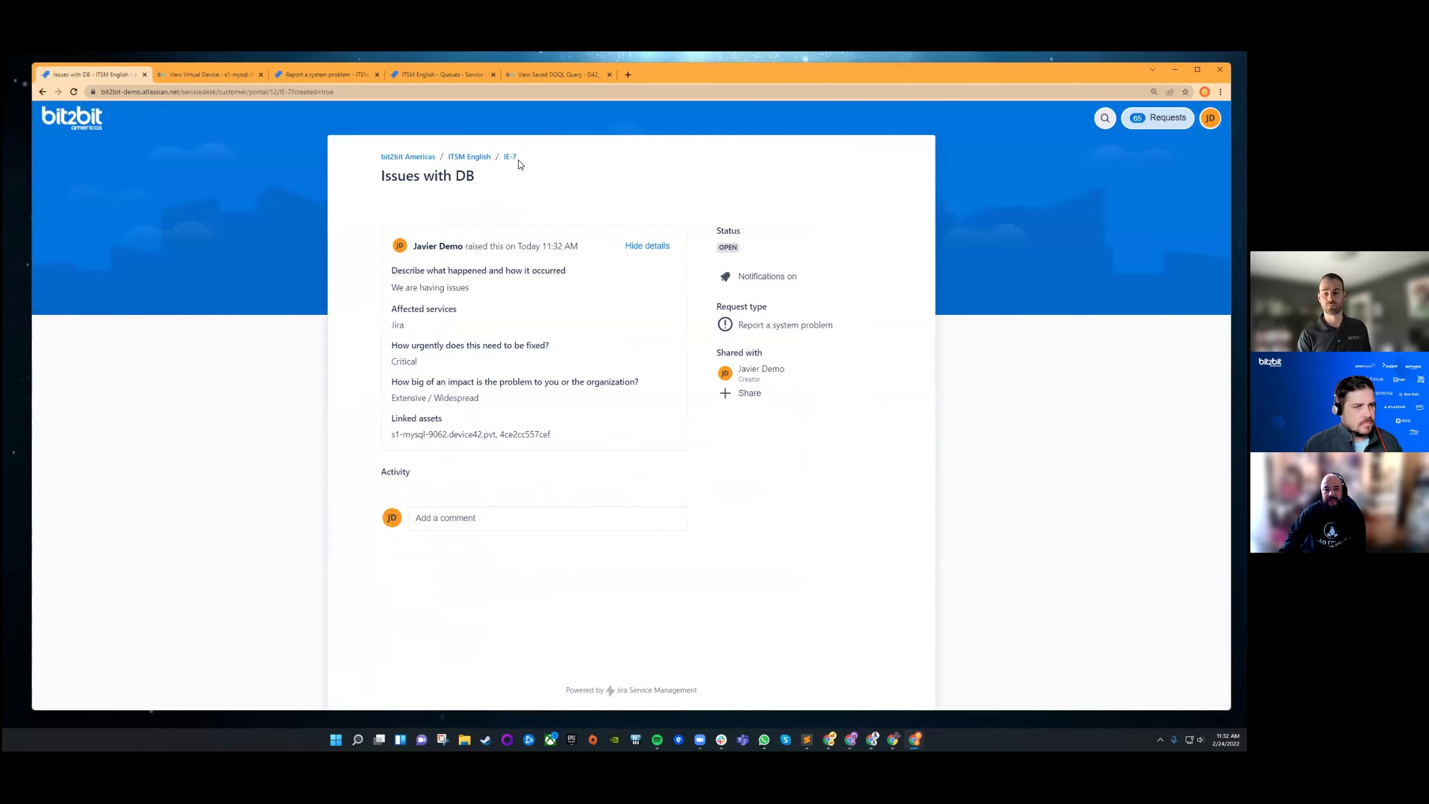
Step: Open the submitted request IE-7 in the agent view and review its affected services, linked assets, details and additional fields
{"action": "left_click", "coordinate": [514, 157]}
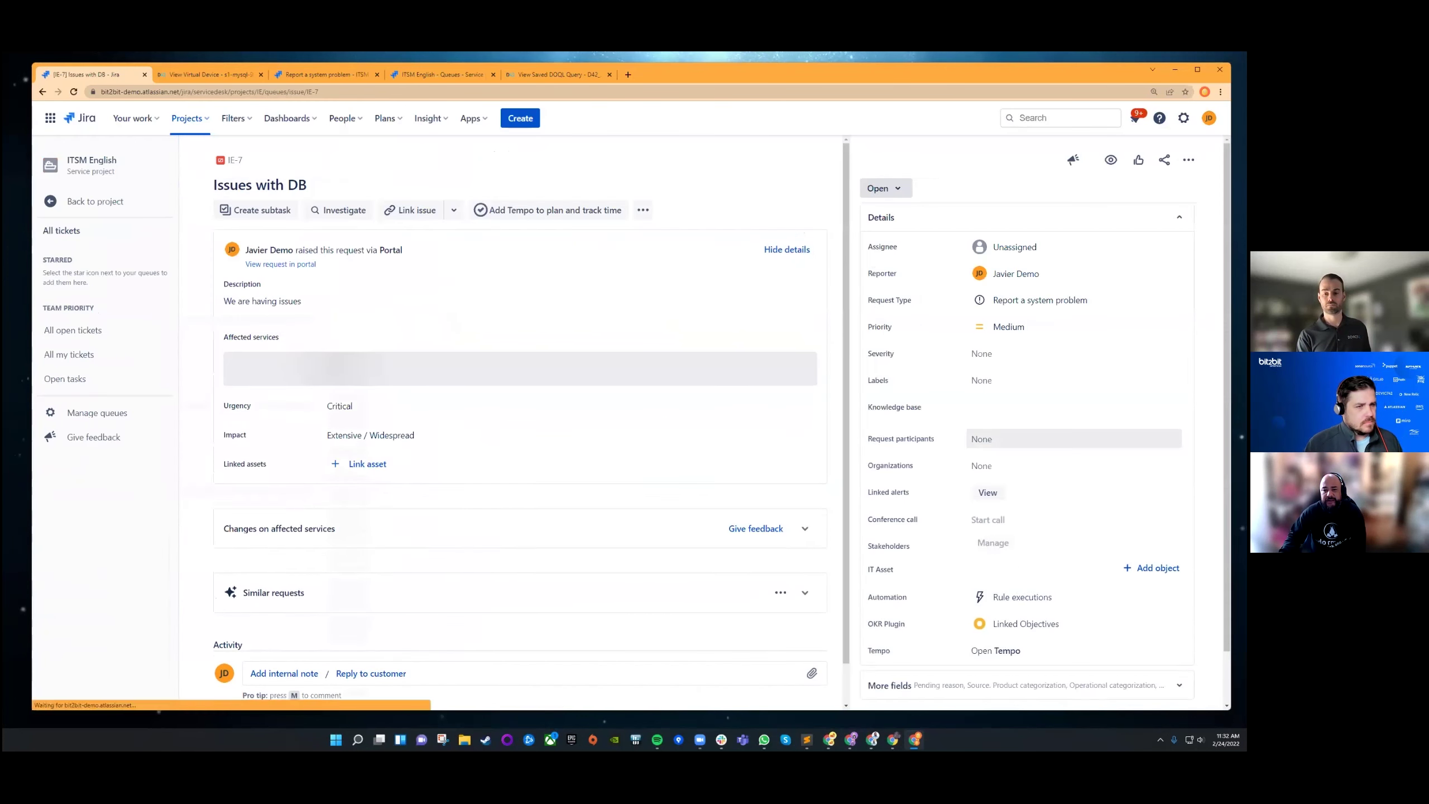
{"action": "scroll", "coordinate": [597, 473], "scroll_direction": "down", "scroll_amount": 1}
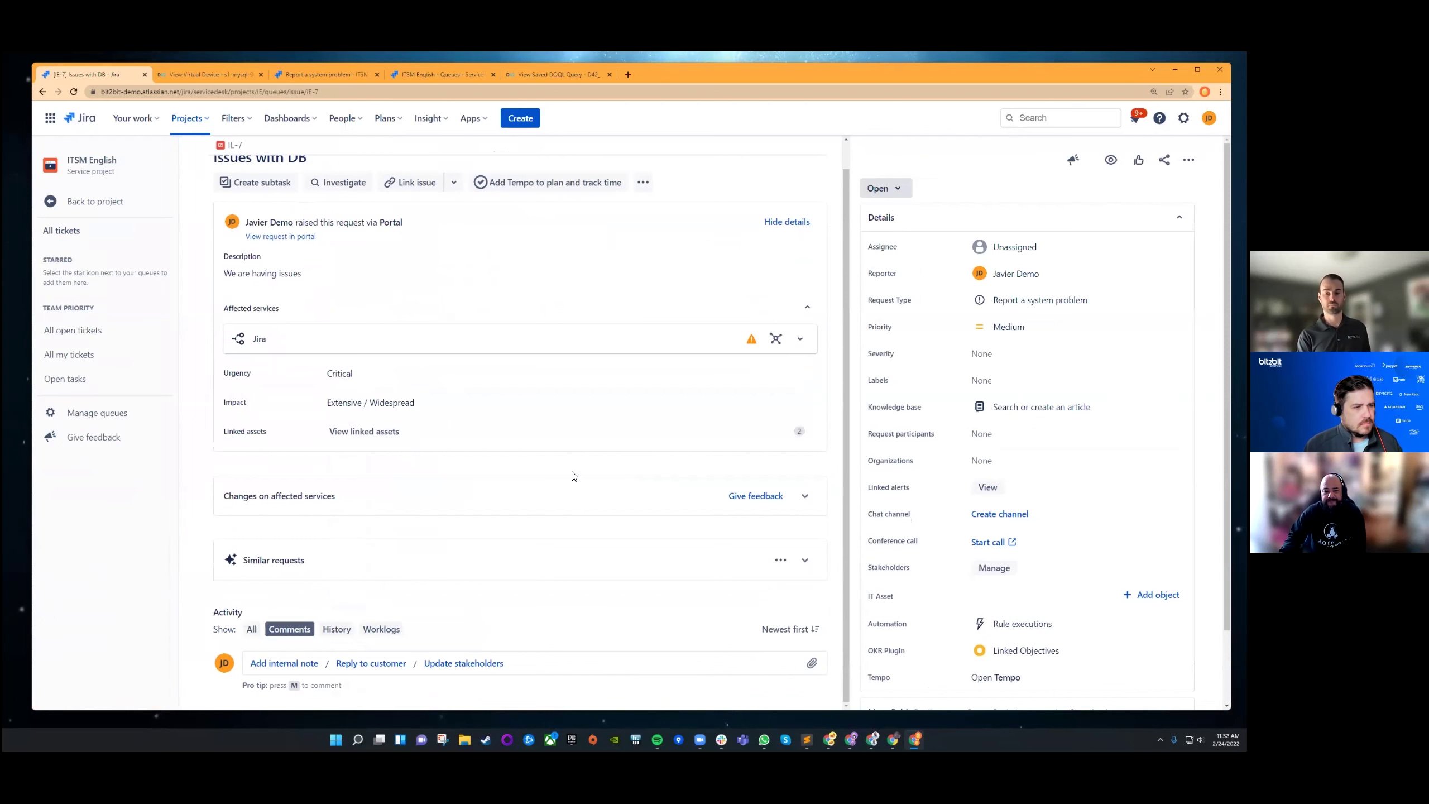
{"action": "scroll", "coordinate": [629, 440], "scroll_direction": "up", "scroll_amount": 1}
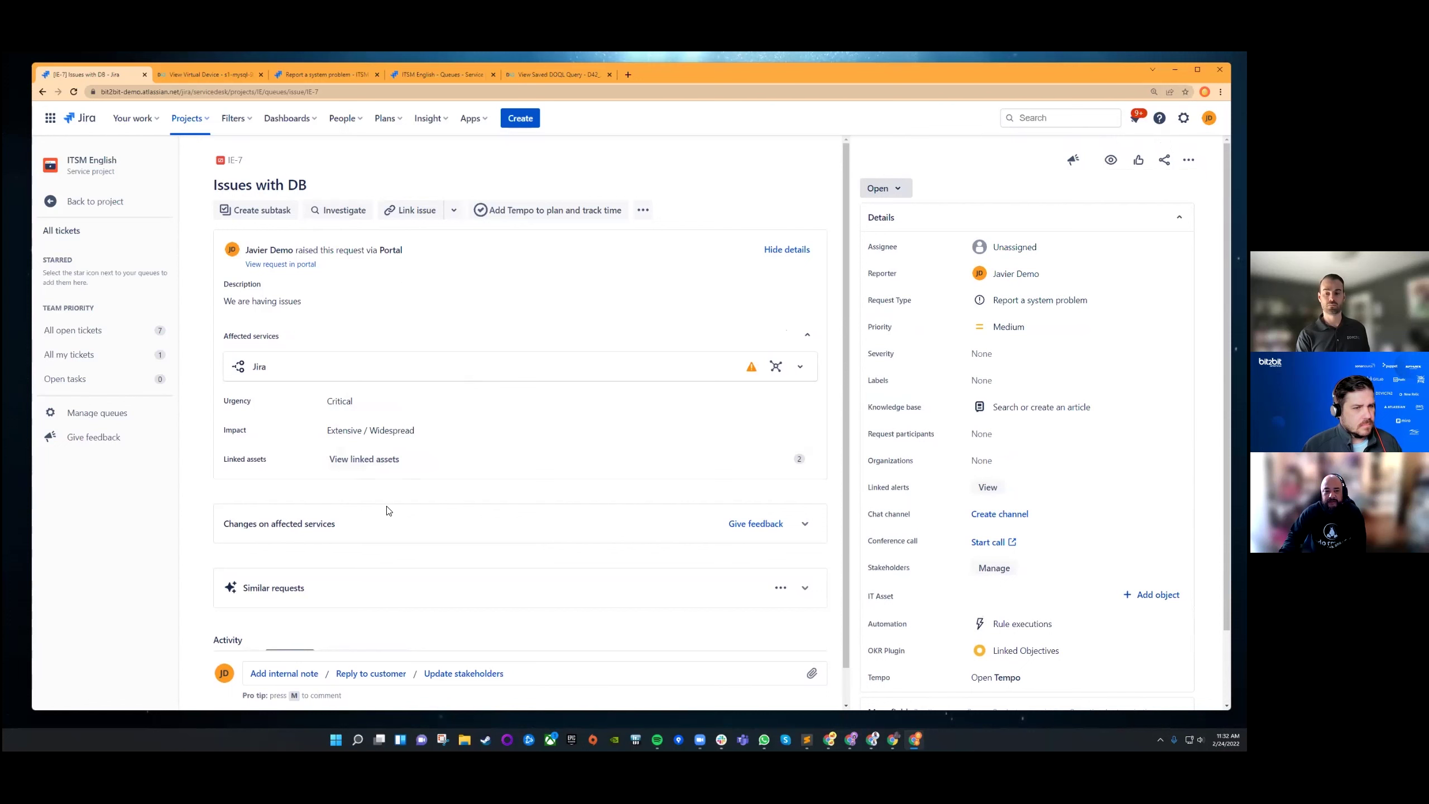
{"action": "scroll", "coordinate": [608, 540], "scroll_direction": "down", "scroll_amount": 1}
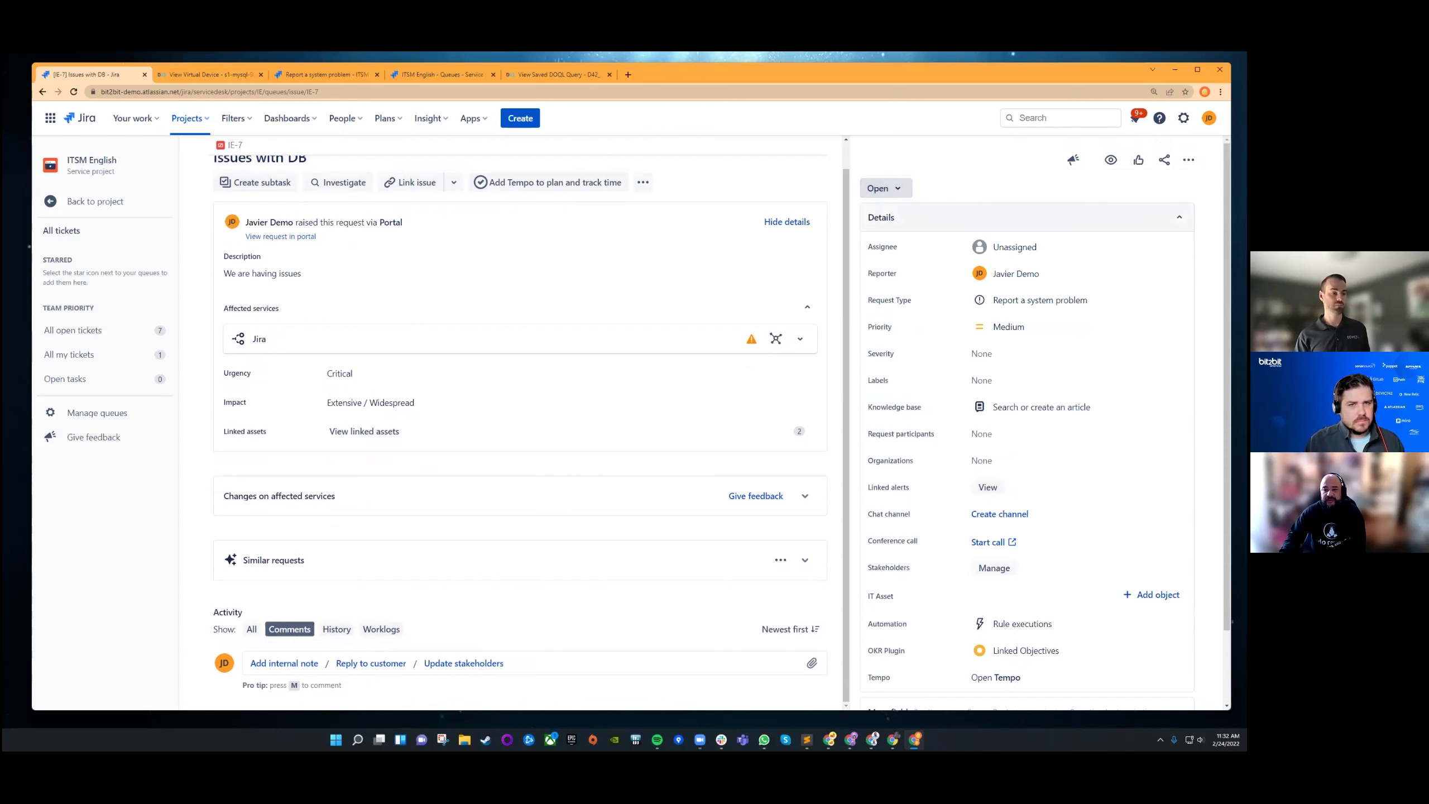
{"action": "scroll", "coordinate": [1027, 422], "scroll_direction": "down", "scroll_amount": 2}
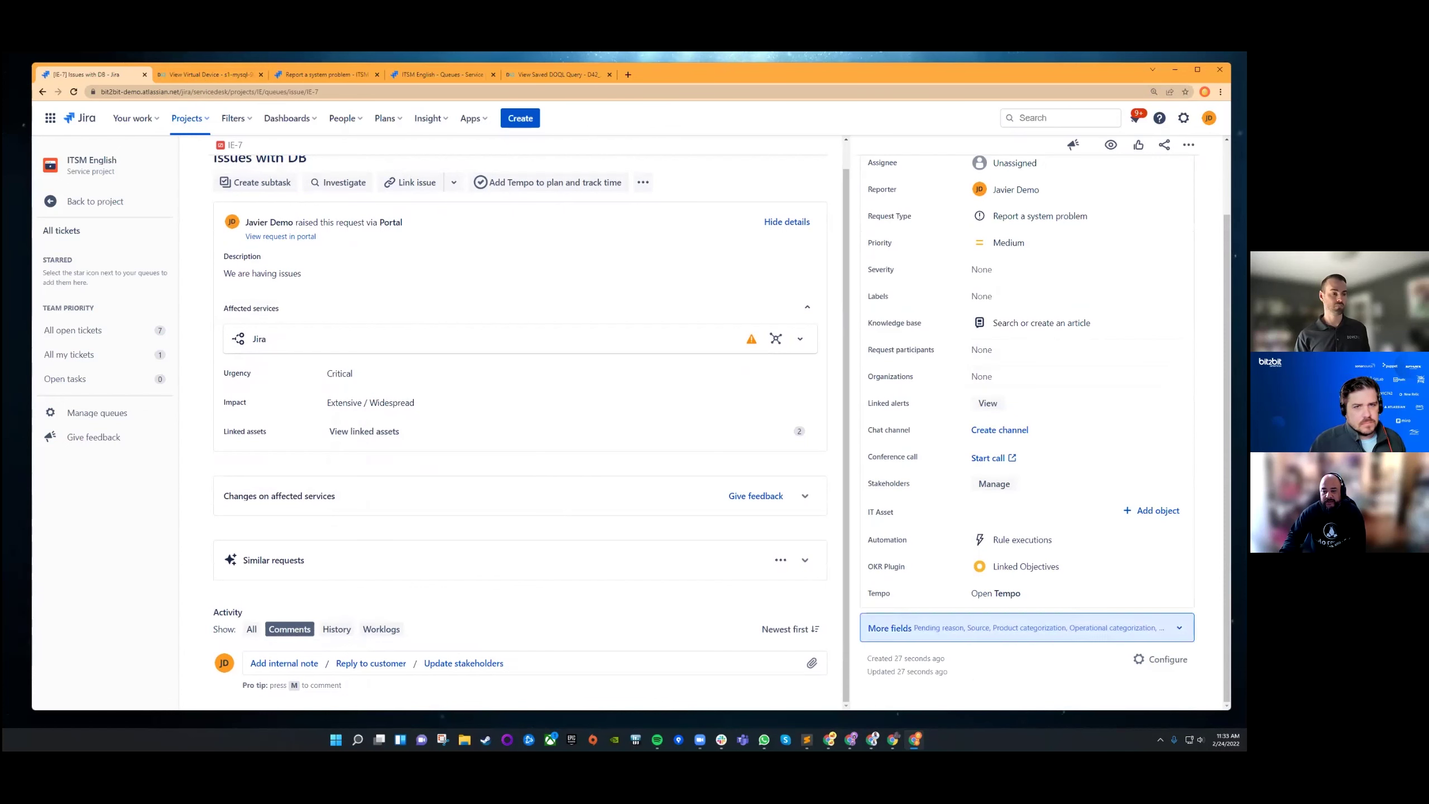
{"action": "left_click", "coordinate": [890, 628]}
{"action": "scroll", "coordinate": [1027, 451], "scroll_direction": "down", "scroll_amount": 4}
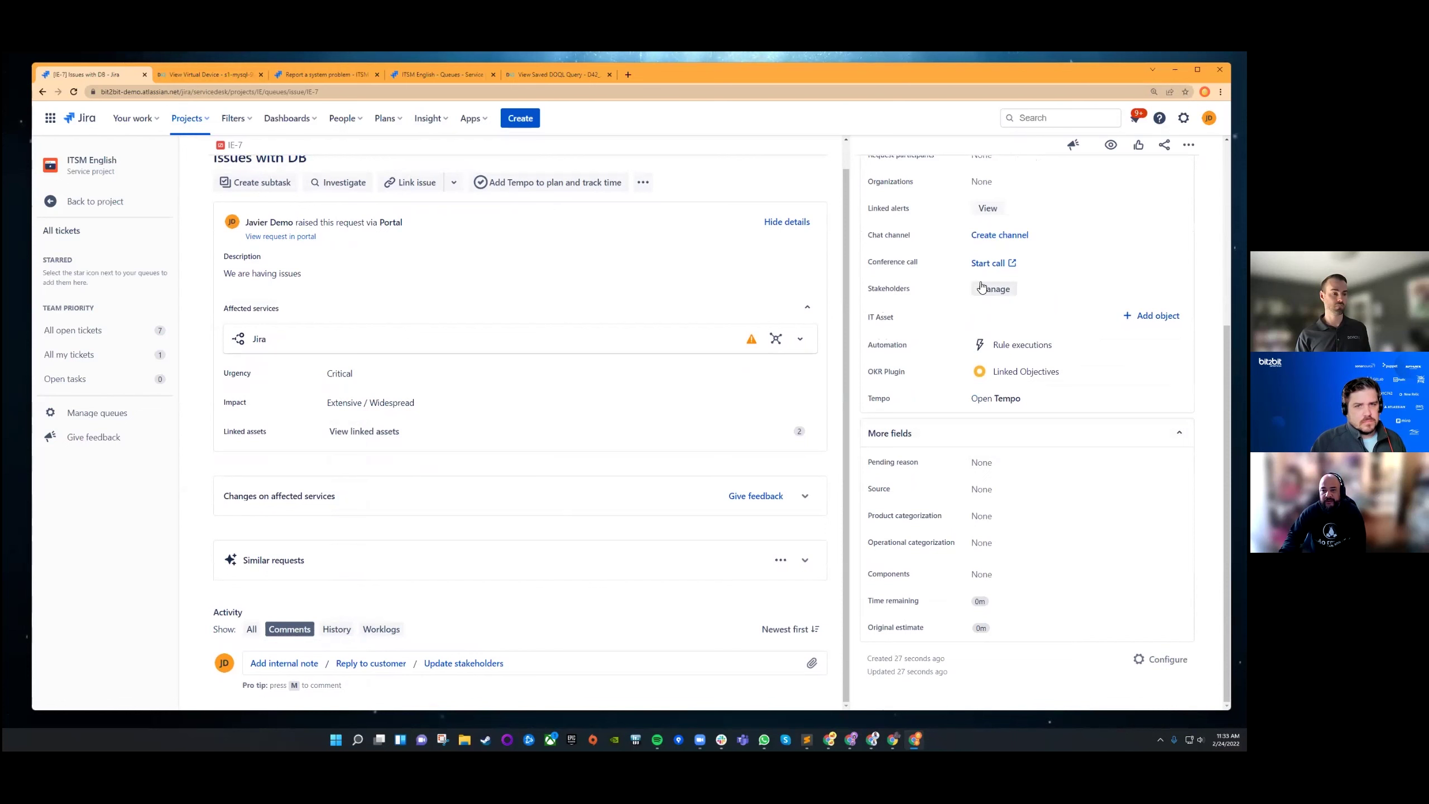
Step: Open the earlier "Issues with DB" request IE-6 from the recently worked-on issues
{"action": "left_click", "coordinate": [202, 123]}
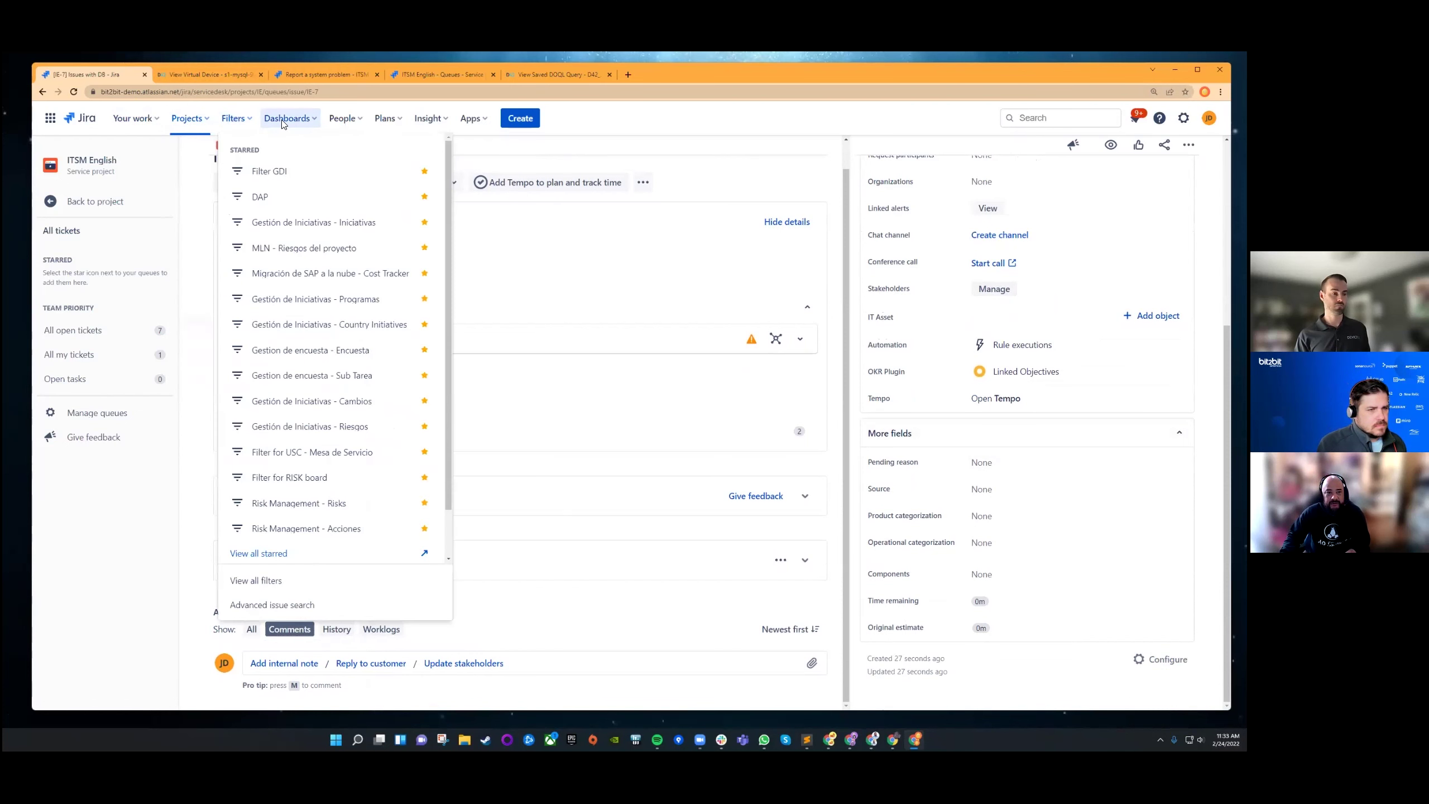
{"action": "mouse_move", "coordinate": [129, 120]}
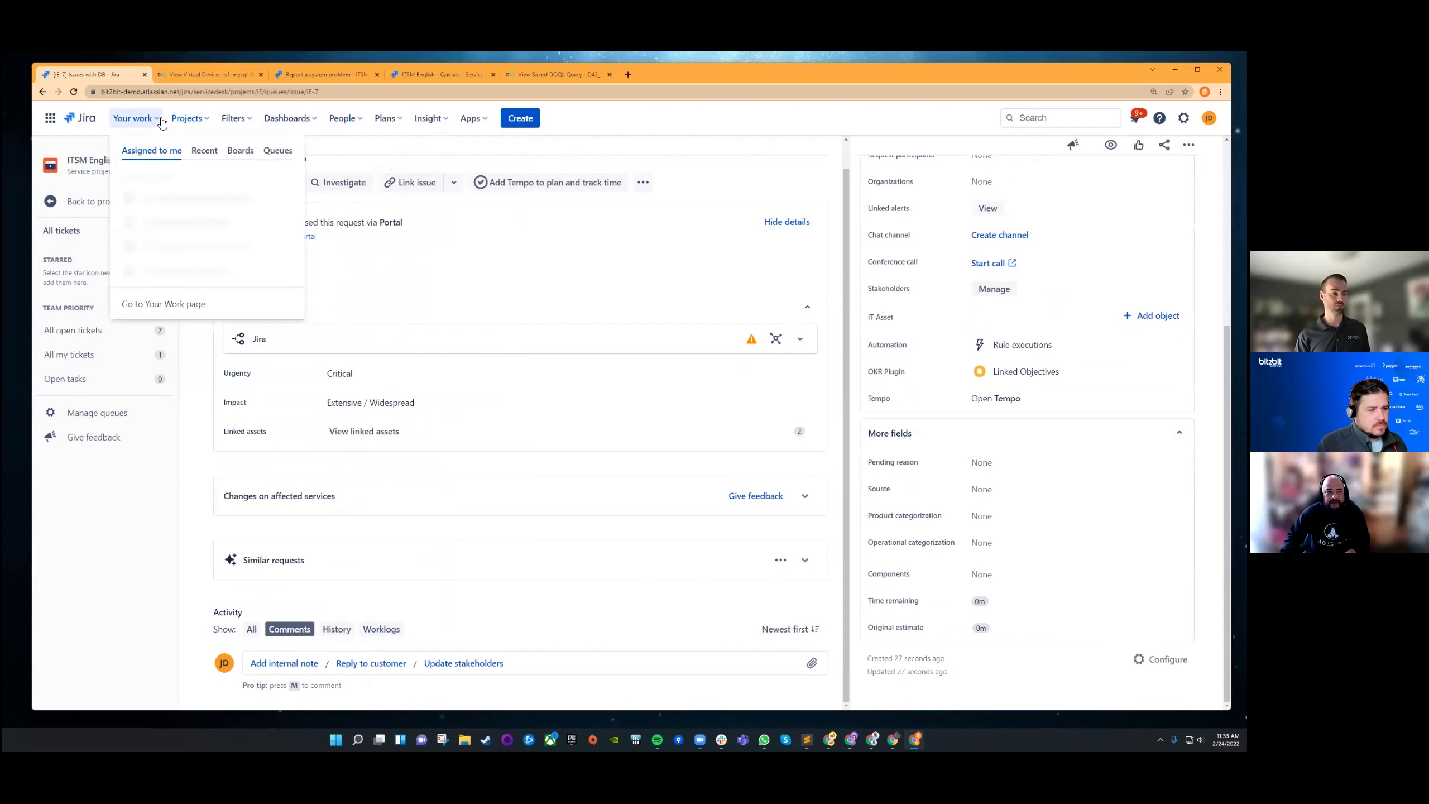
{"action": "left_click", "coordinate": [204, 150]}
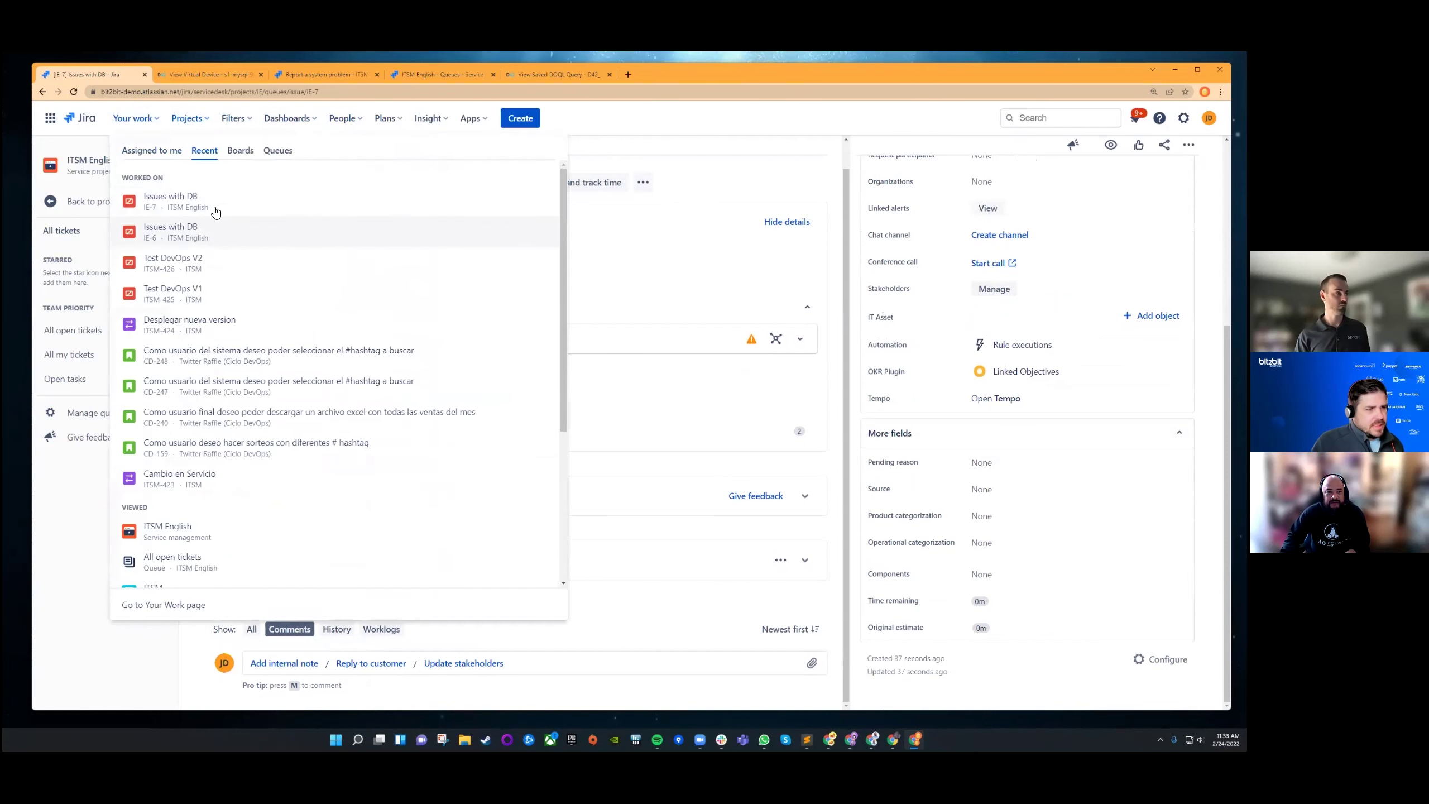
{"action": "left_click", "coordinate": [265, 224]}
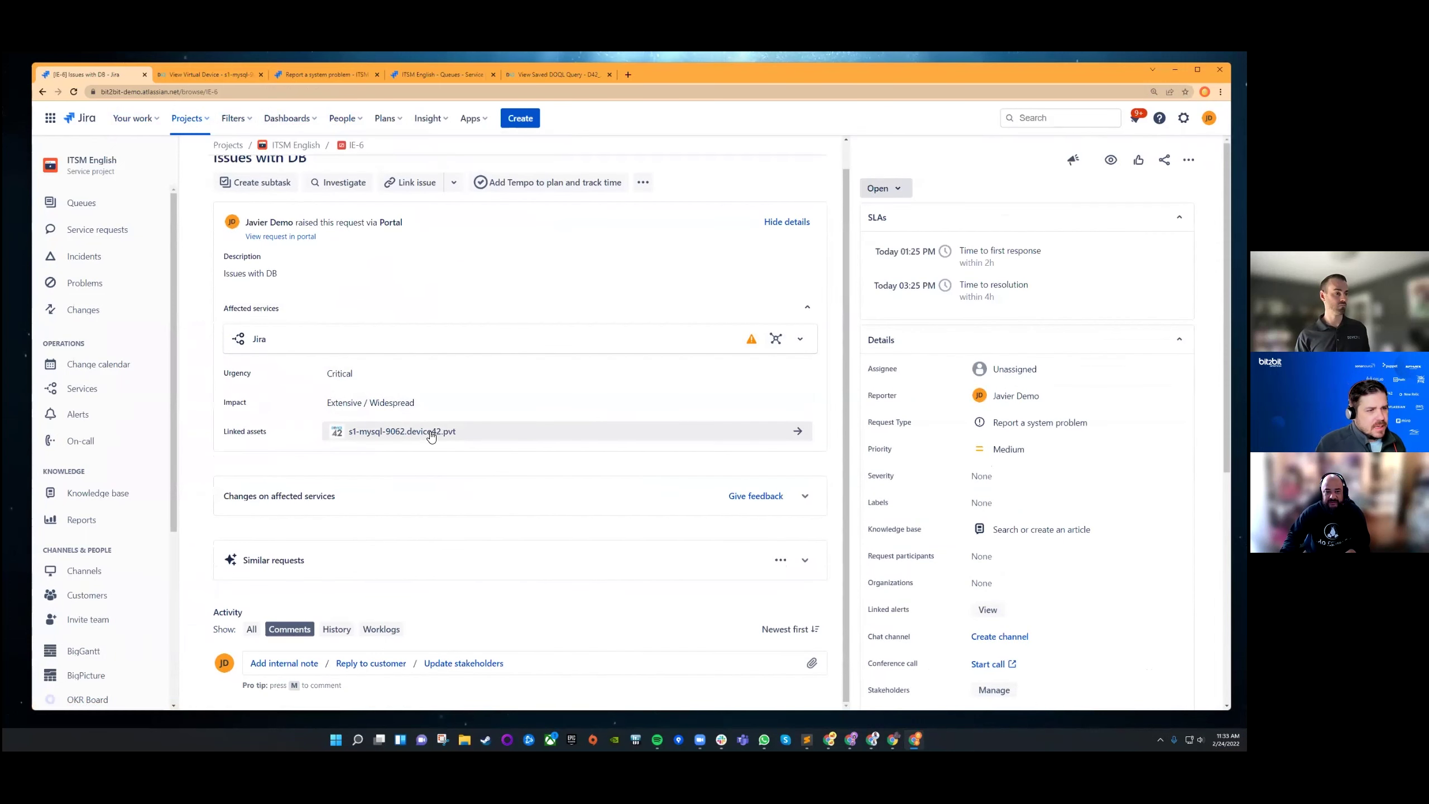
Step: Expand the linked asset s1-mysql-9062.device42.pvt on IE-6 and review its device properties alongside the request details
{"action": "left_click", "coordinate": [431, 438]}
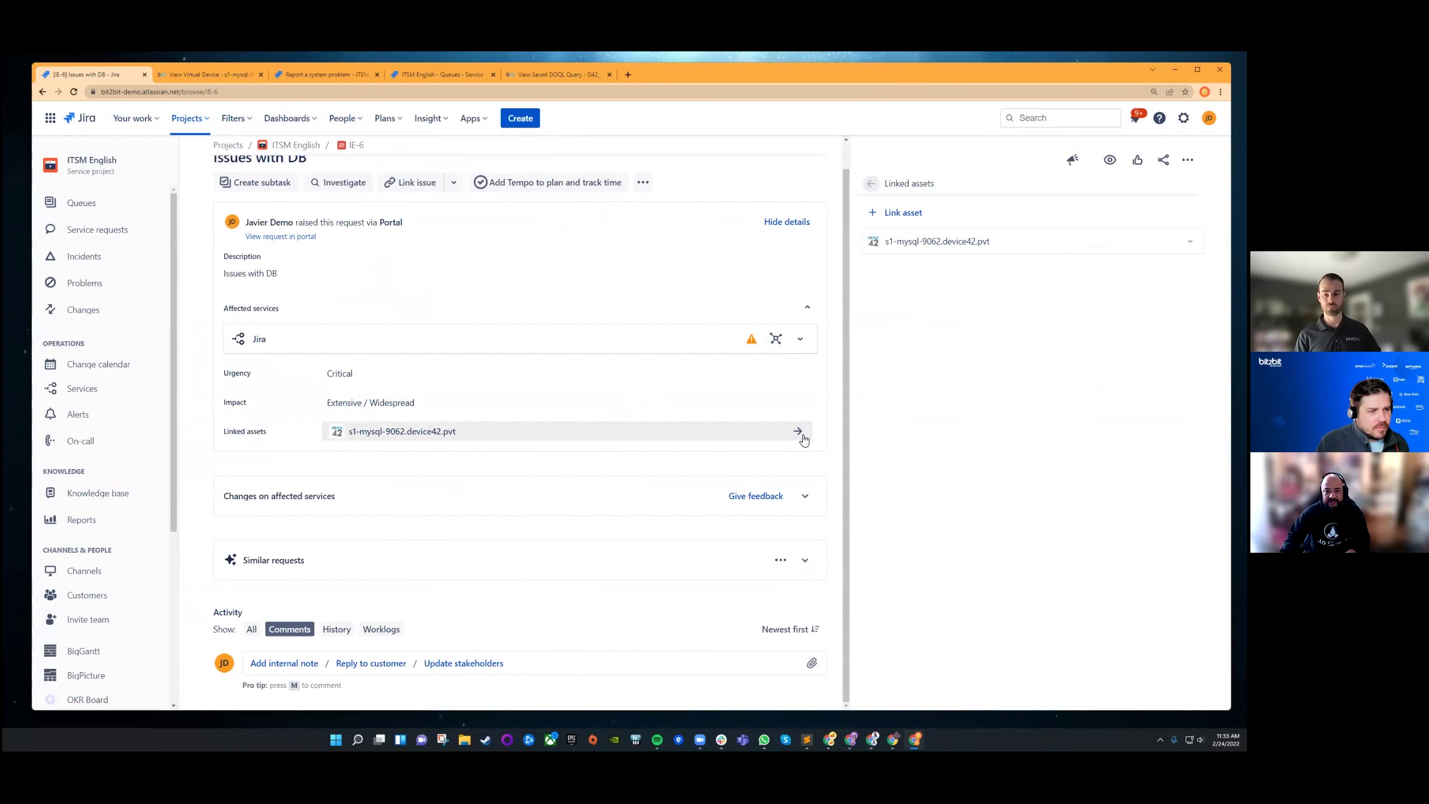
{"action": "left_click", "coordinate": [1190, 242]}
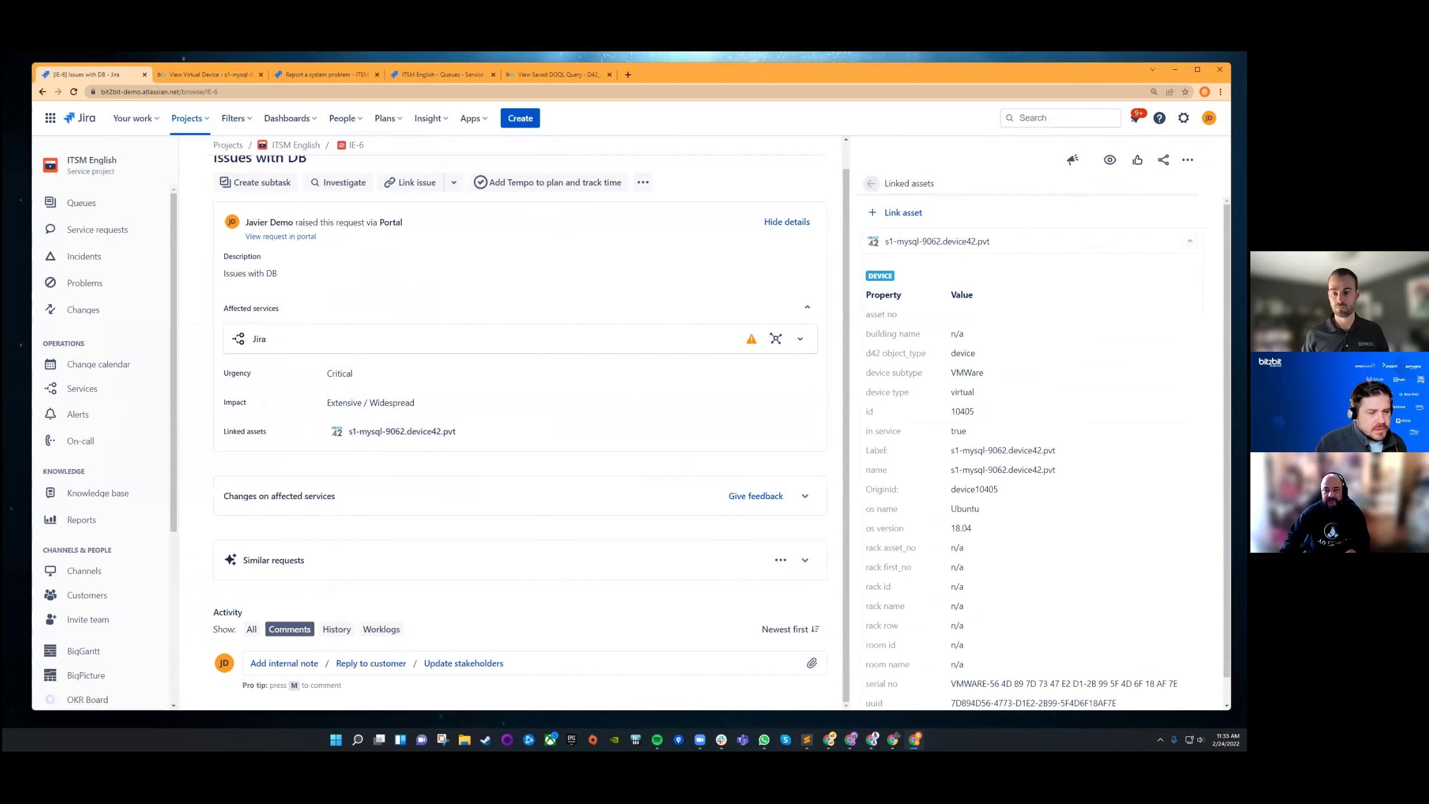
{"action": "scroll", "coordinate": [1029, 450], "scroll_direction": "down", "scroll_amount": 1}
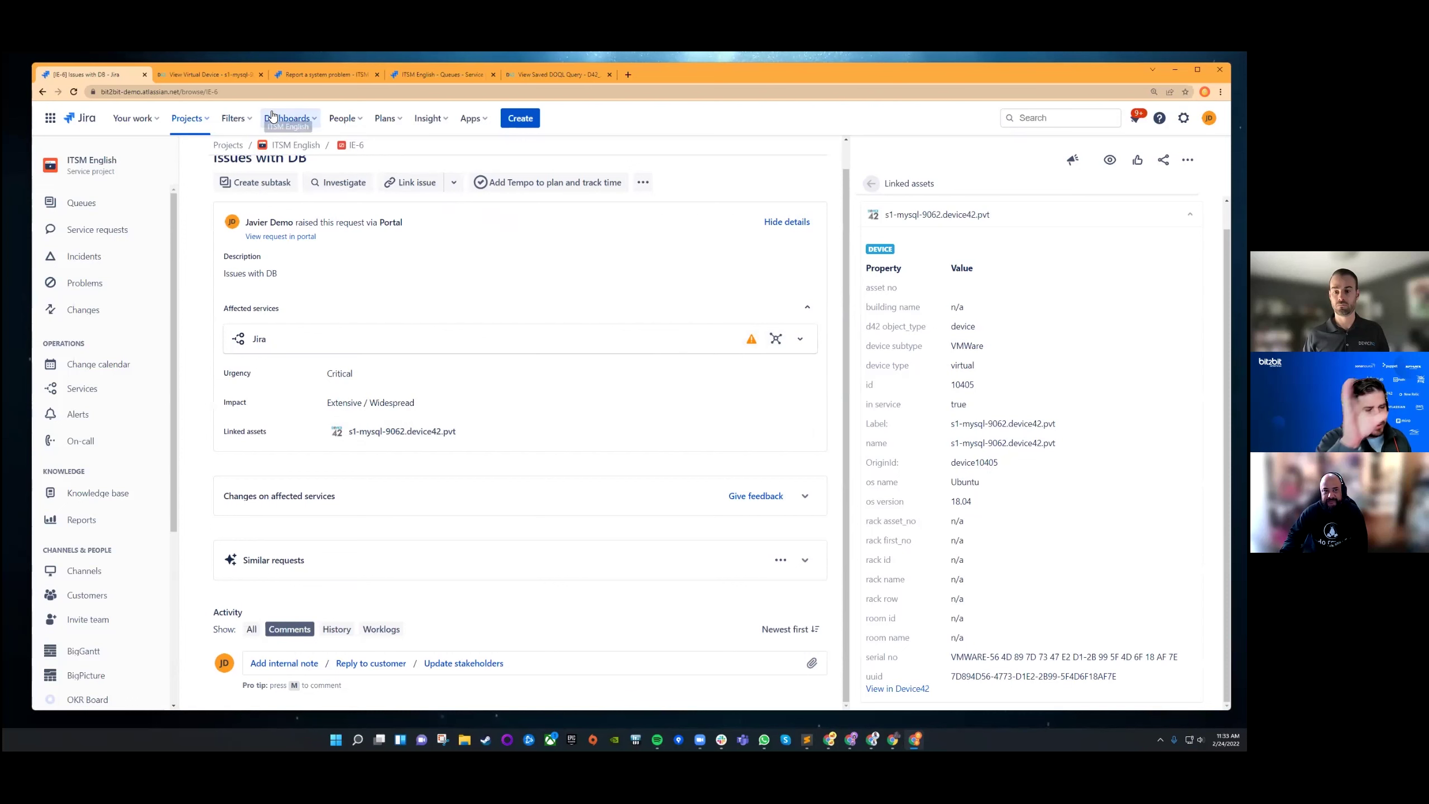
{"action": "scroll", "coordinate": [617, 342], "scroll_direction": "up", "scroll_amount": 1}
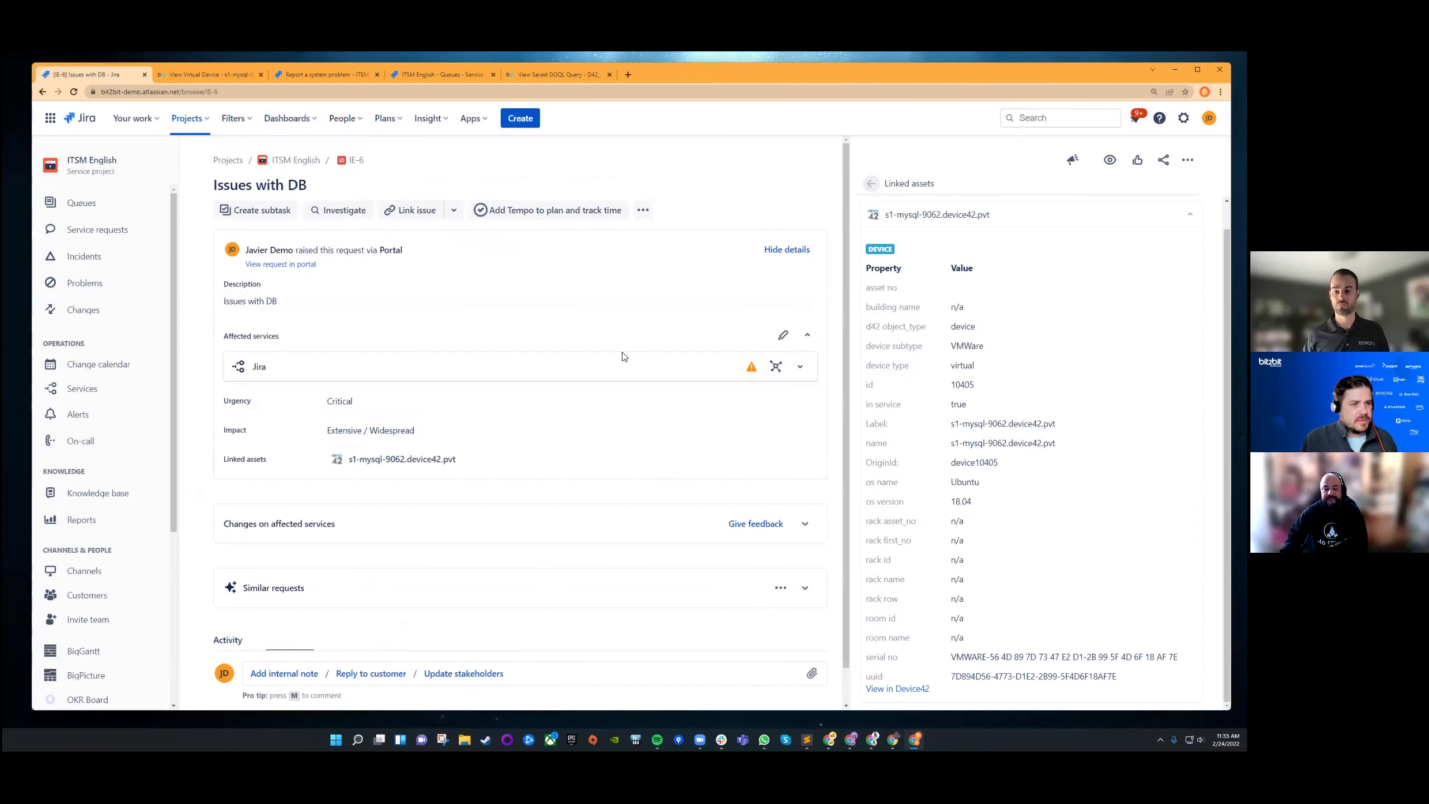
{"action": "scroll", "coordinate": [572, 336], "scroll_direction": "down", "scroll_amount": 1}
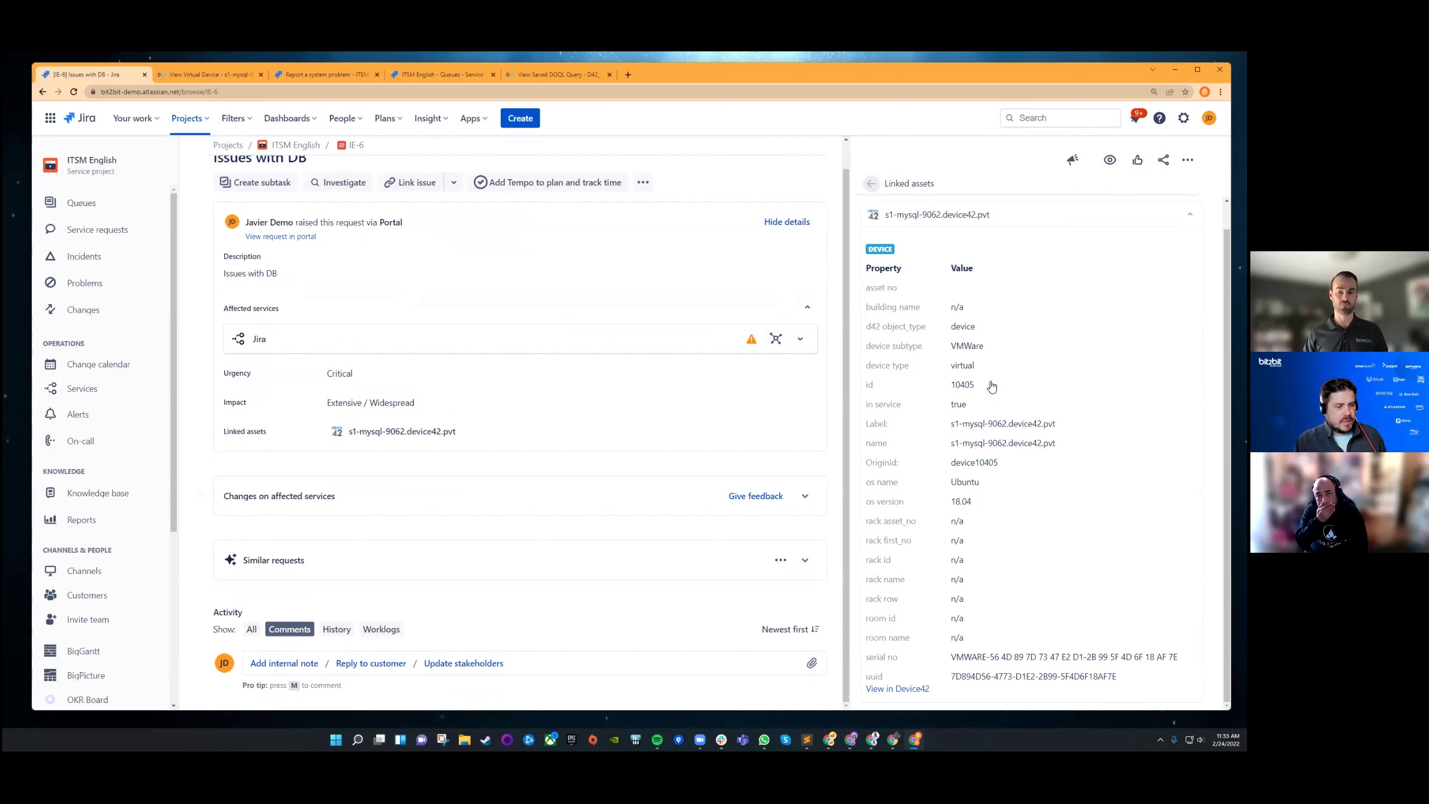
Step: Collapse the linked device's properties and link the asset Telesign Wrapup to IE-6
{"action": "left_click", "coordinate": [1191, 214]}
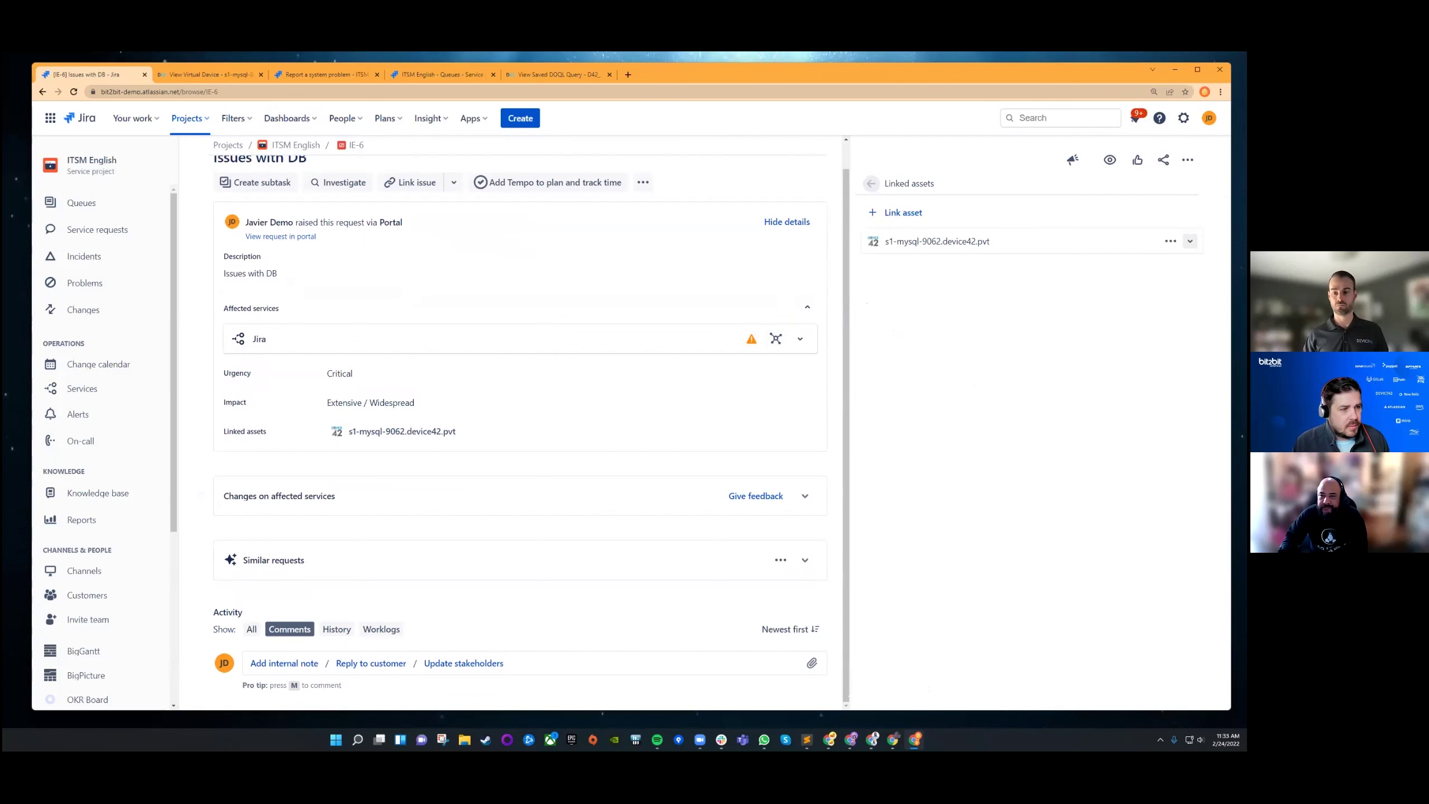
{"action": "left_click", "coordinate": [904, 213]}
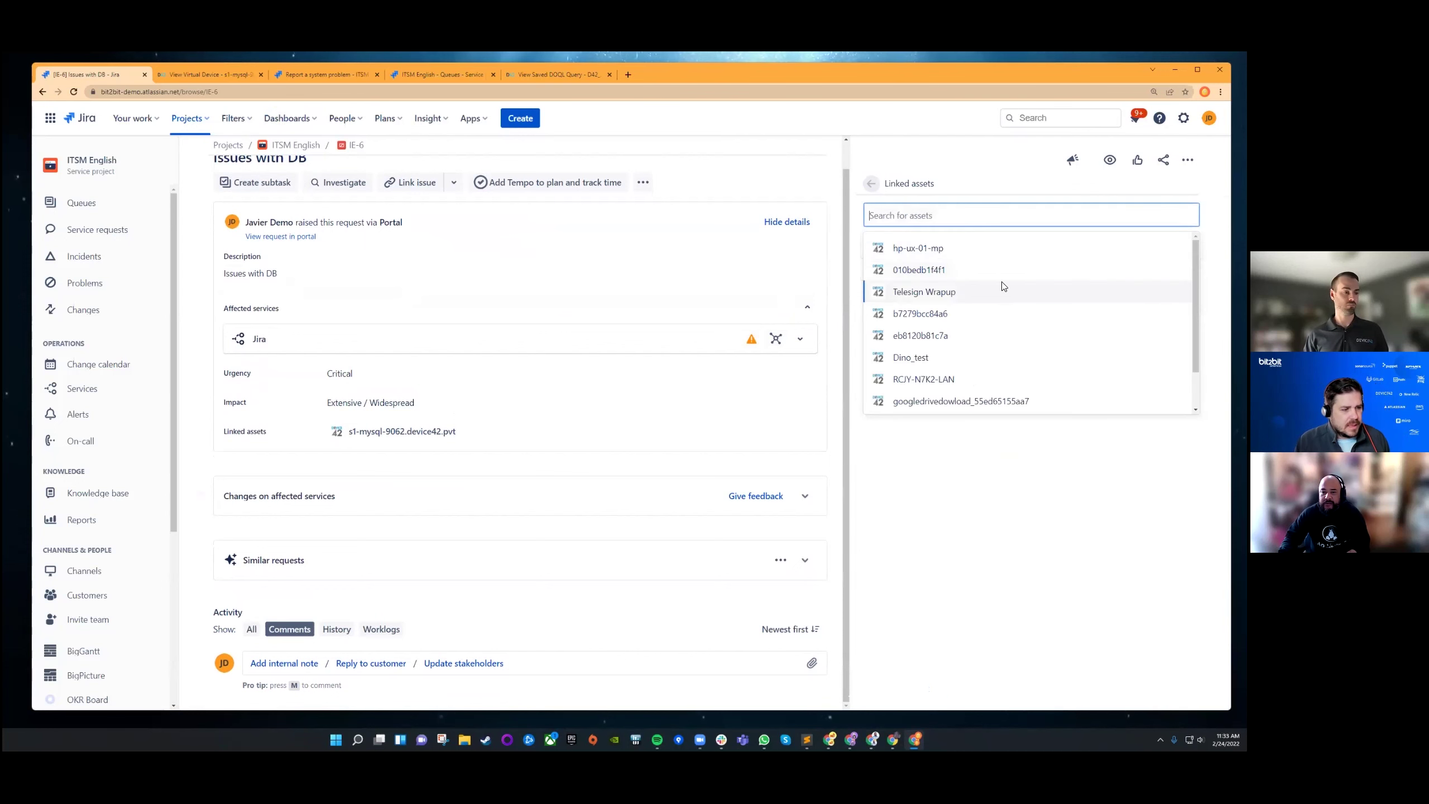
{"action": "key", "text": "Escape"}
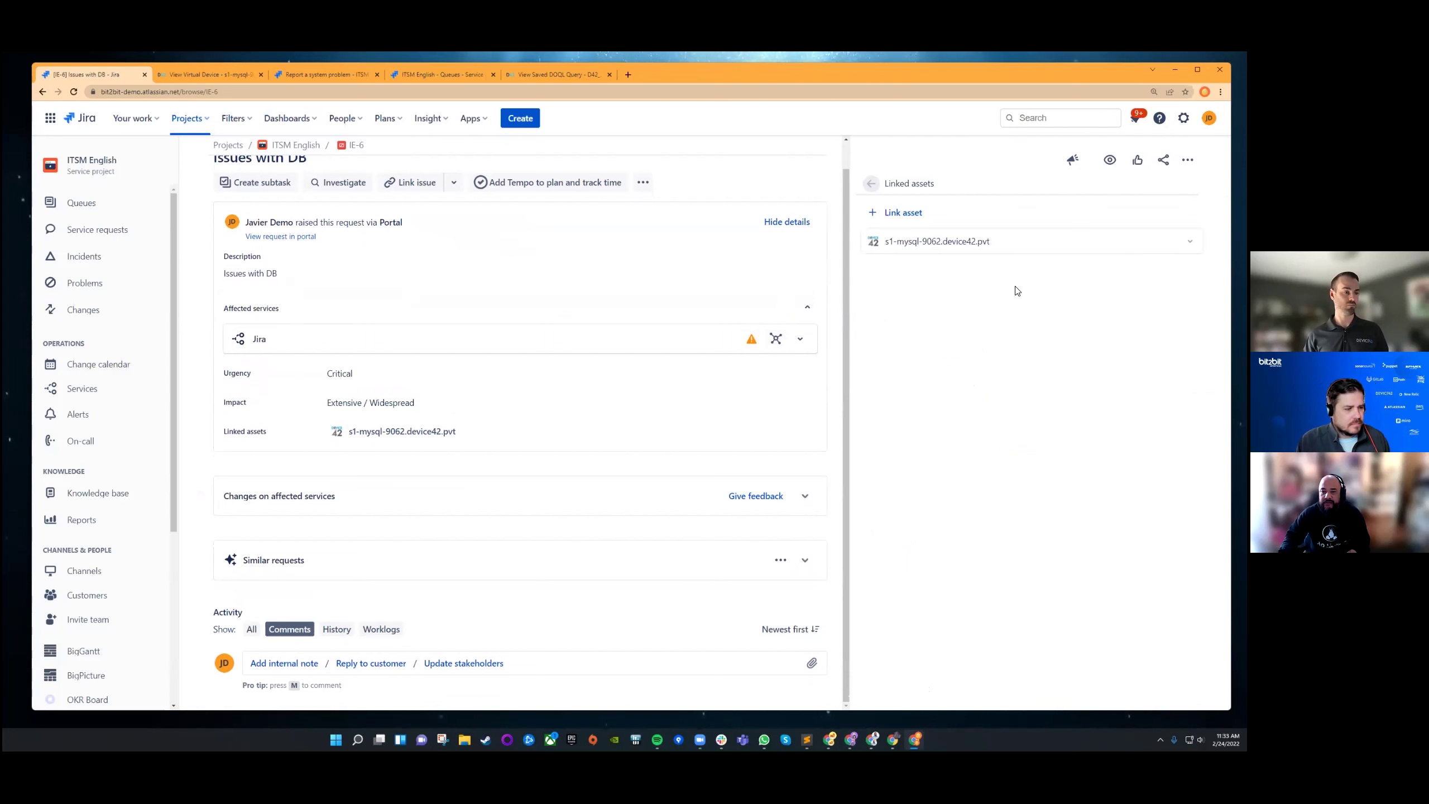
Step: Open the linked asset s1-mysql-9062.device42.pvt in Device42 and review its record down to the related Jira issues
{"action": "left_click", "coordinate": [970, 243]}
{"action": "scroll", "coordinate": [1012, 406], "scroll_direction": "down", "scroll_amount": 1}
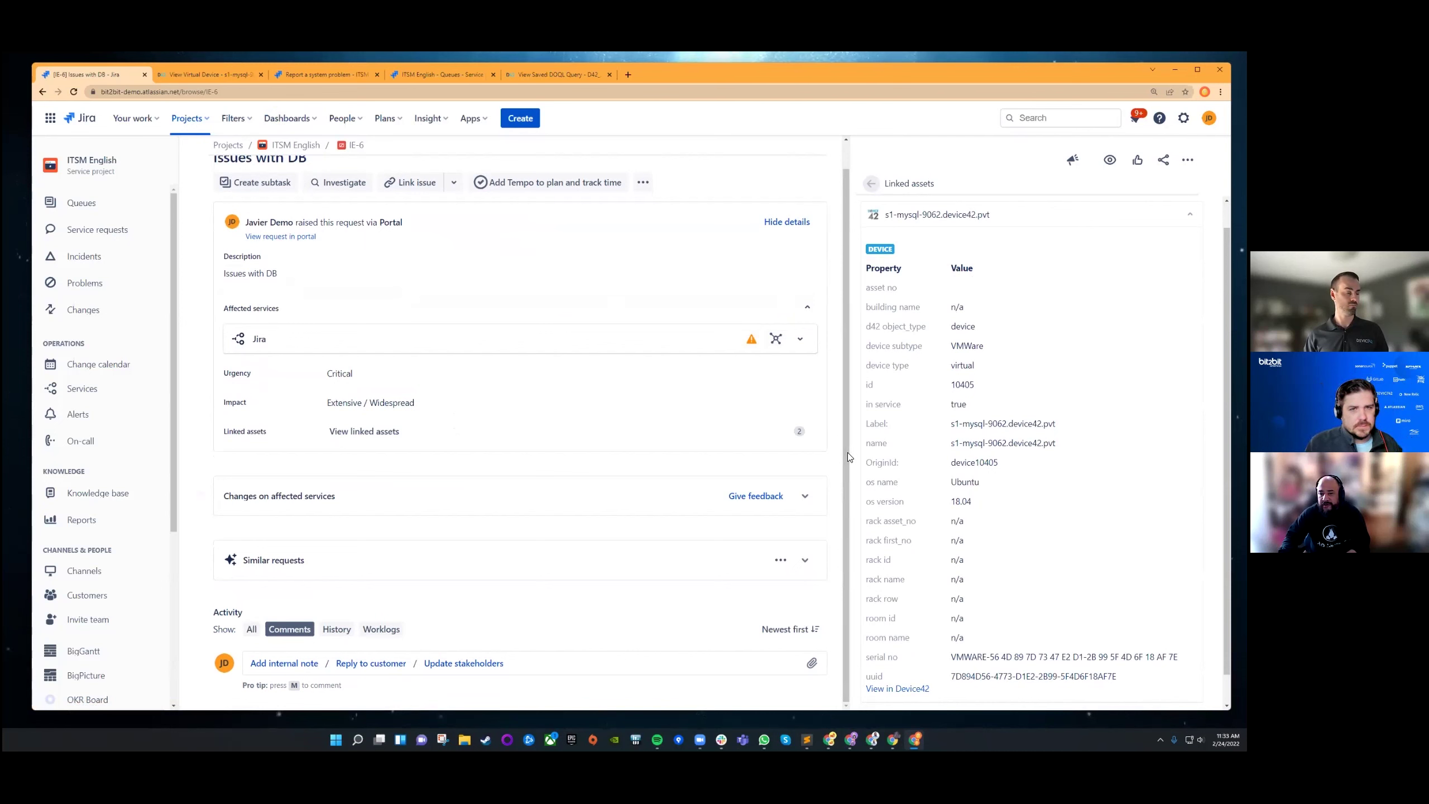
{"action": "left_click", "coordinate": [903, 689]}
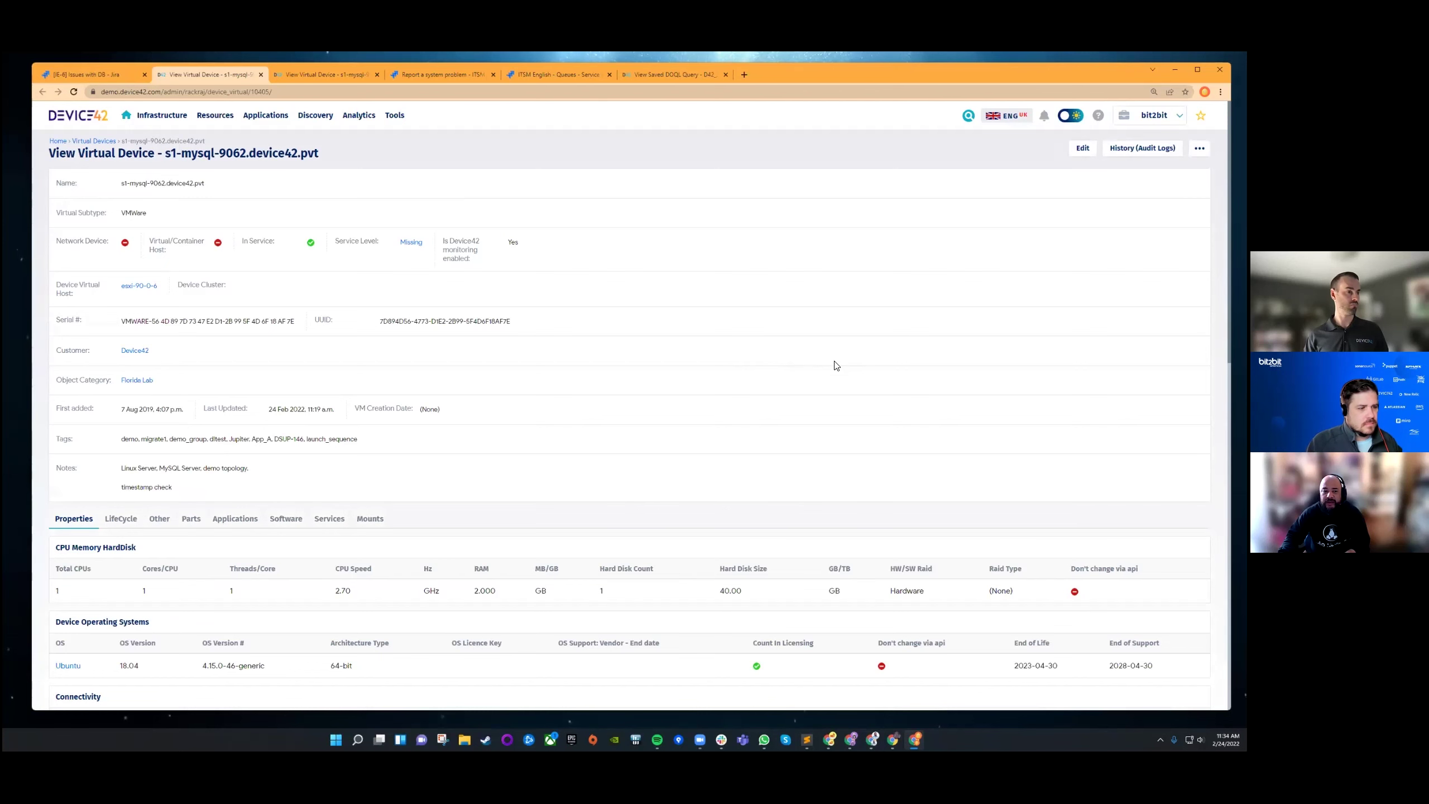
{"action": "scroll", "coordinate": [839, 360], "scroll_direction": "down", "scroll_amount": 15}
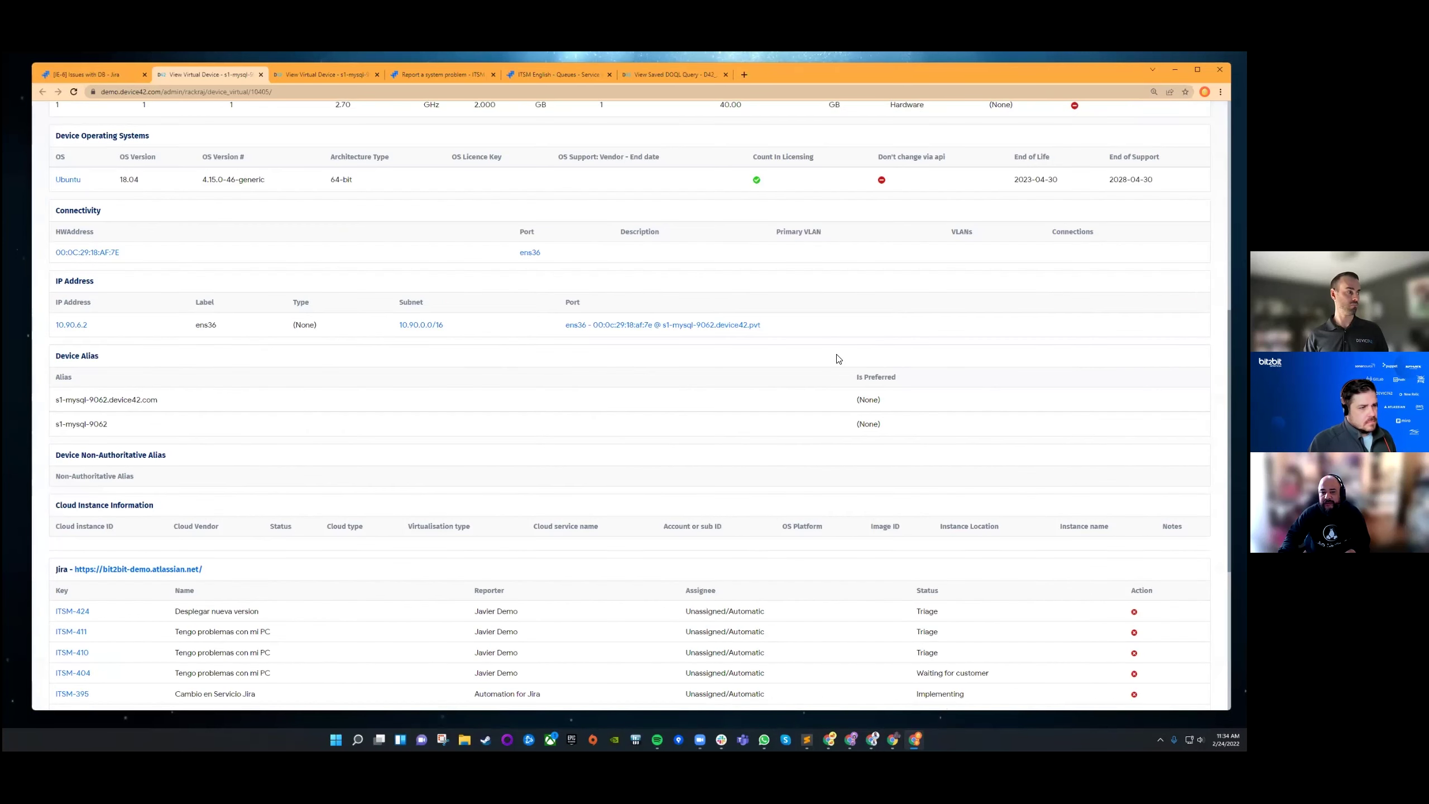
{"action": "scroll", "coordinate": [839, 358], "scroll_direction": "up", "scroll_amount": 15}
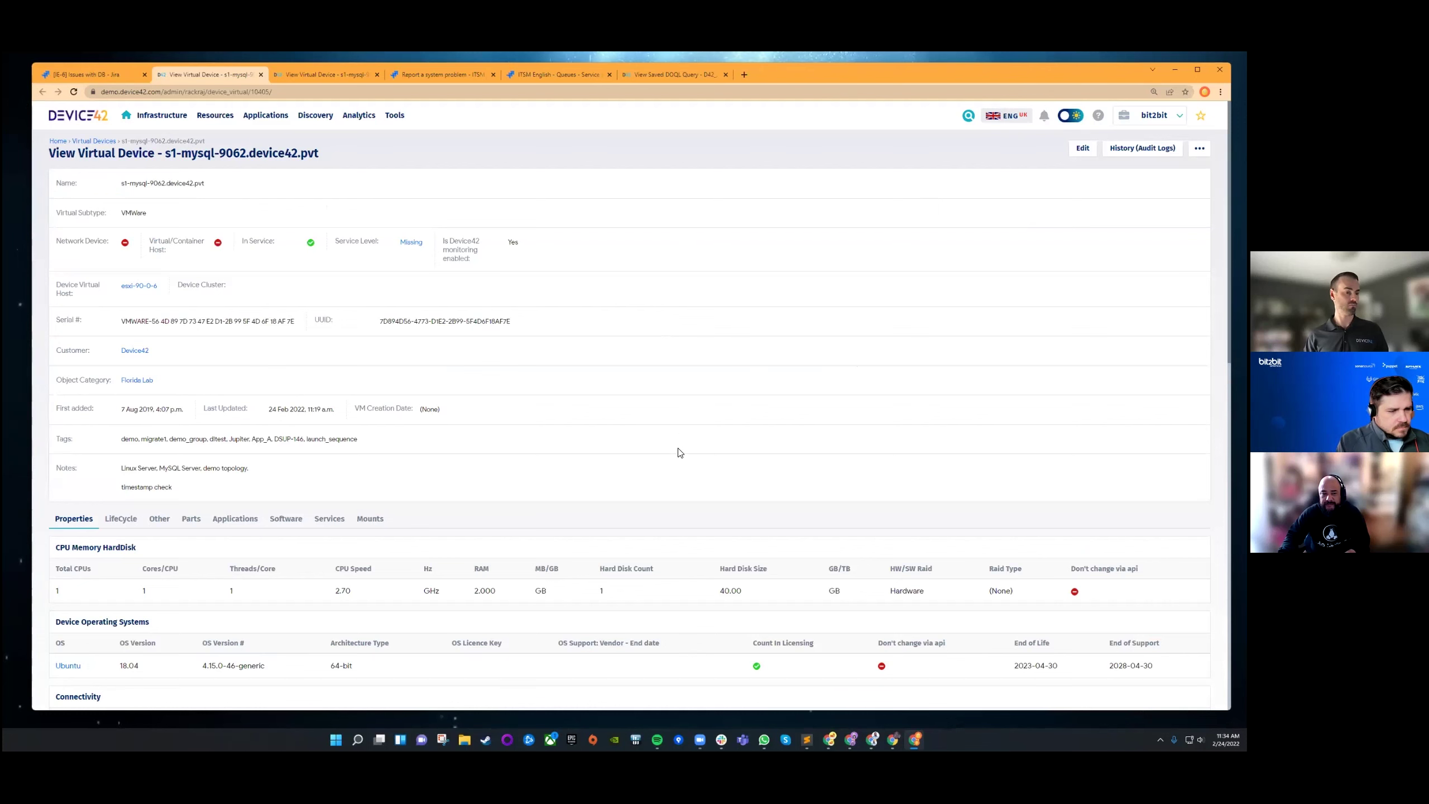
{"action": "scroll", "coordinate": [693, 446], "scroll_direction": "down", "scroll_amount": 4}
{"action": "scroll", "coordinate": [699, 446], "scroll_direction": "down", "scroll_amount": 10}
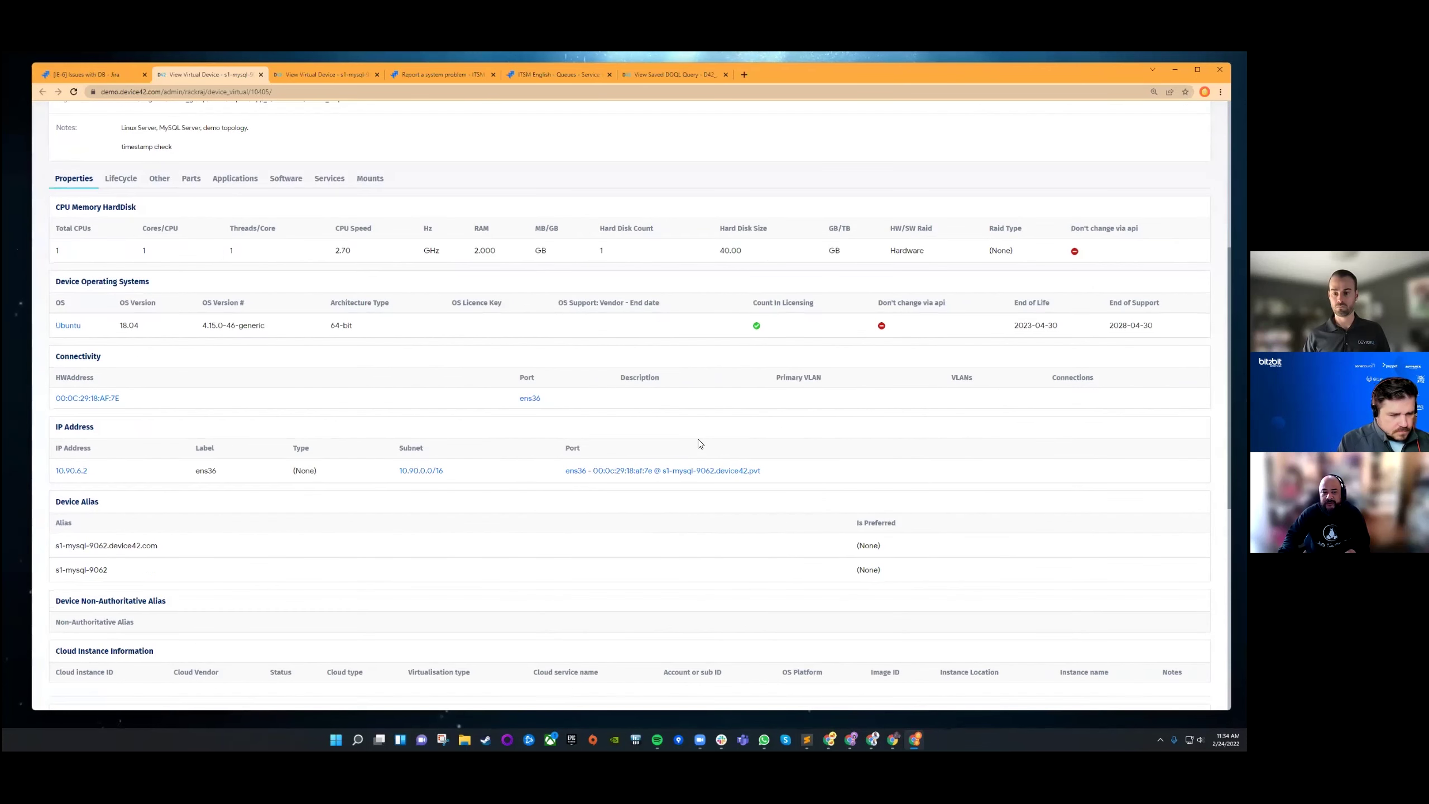
{"action": "scroll", "coordinate": [696, 440], "scroll_direction": "down", "scroll_amount": 1}
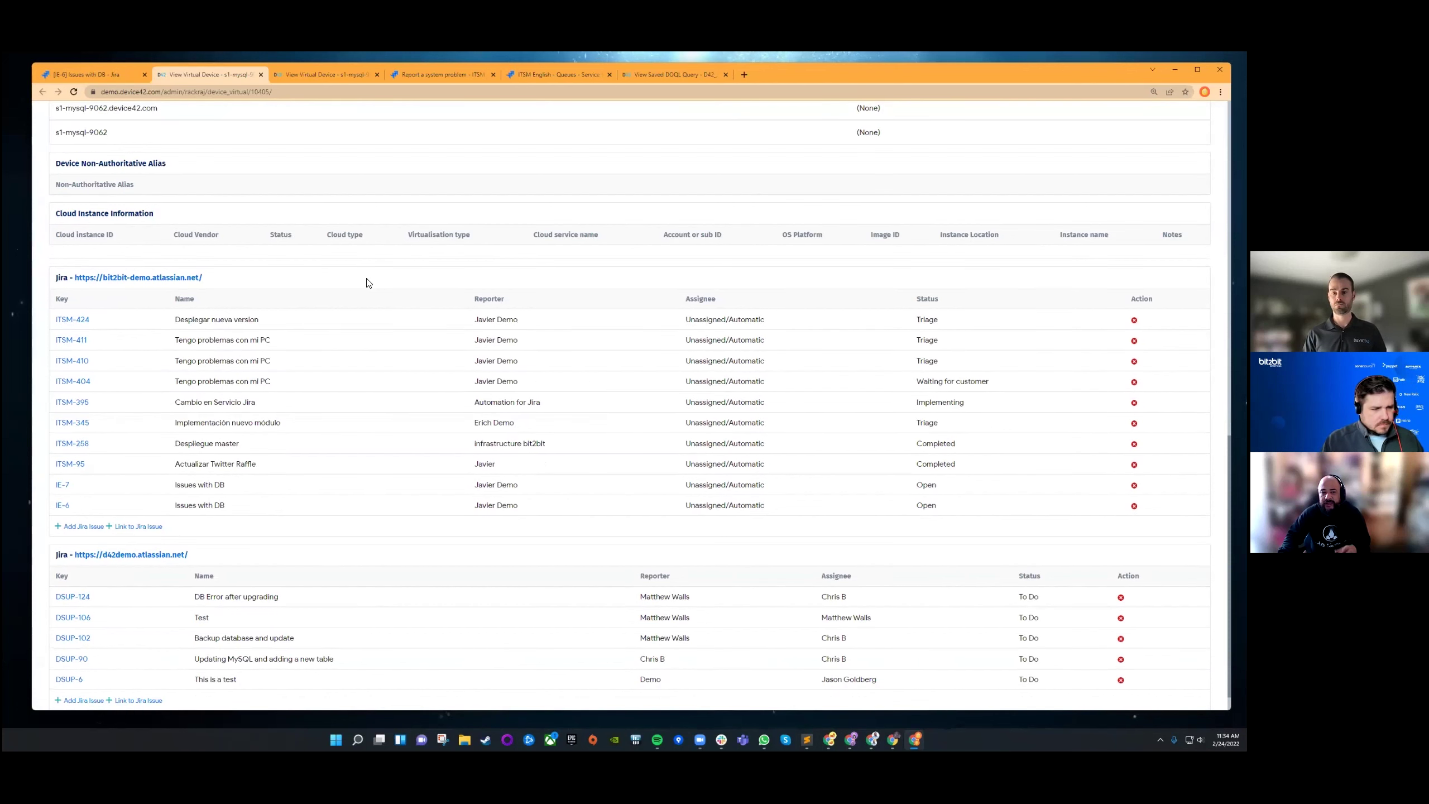
Step: Compare the asset linked to IE-6 in Jira with its Device42 record, checking the device details and associated Jira issues
{"action": "left_click", "coordinate": [122, 77]}
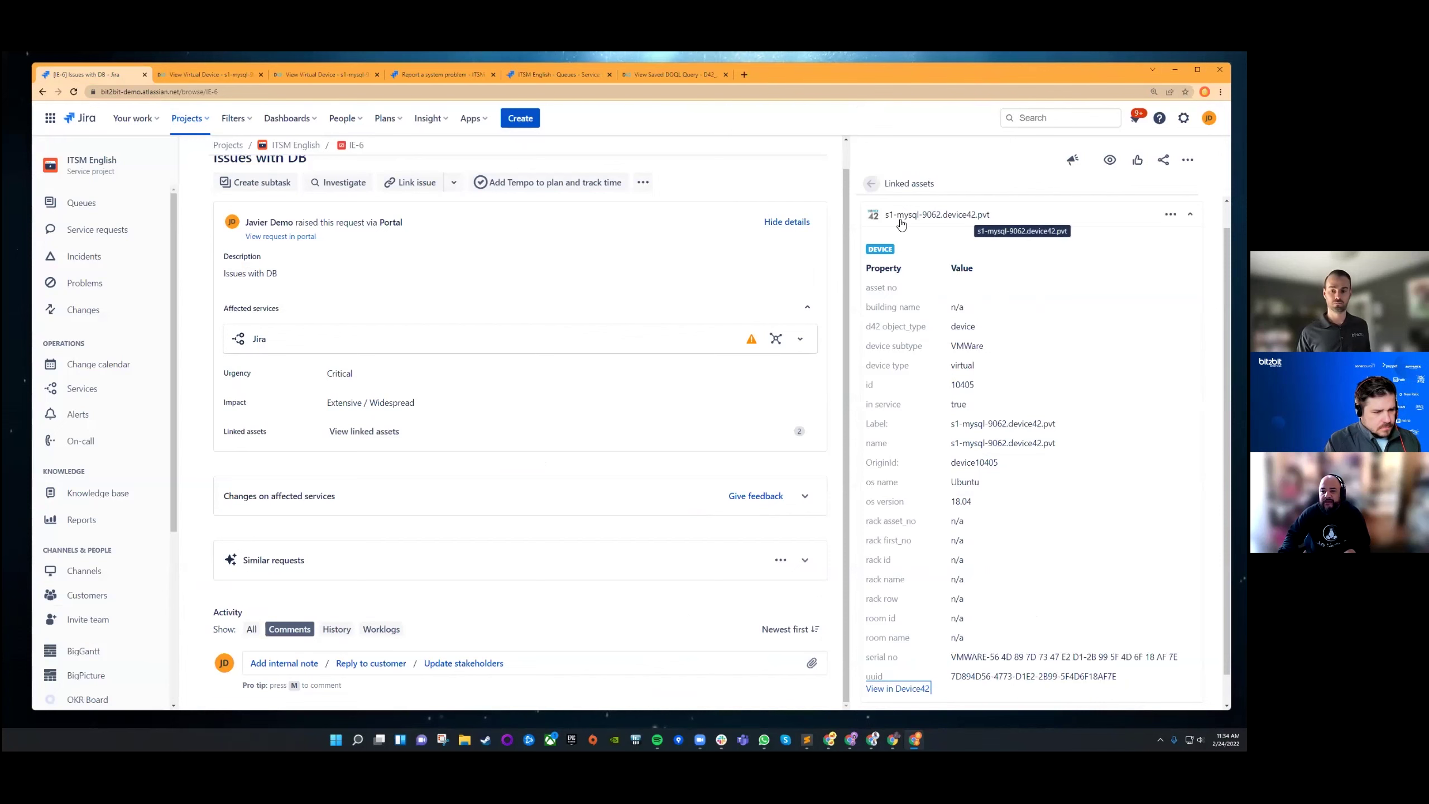
{"action": "left_click", "coordinate": [208, 74]}
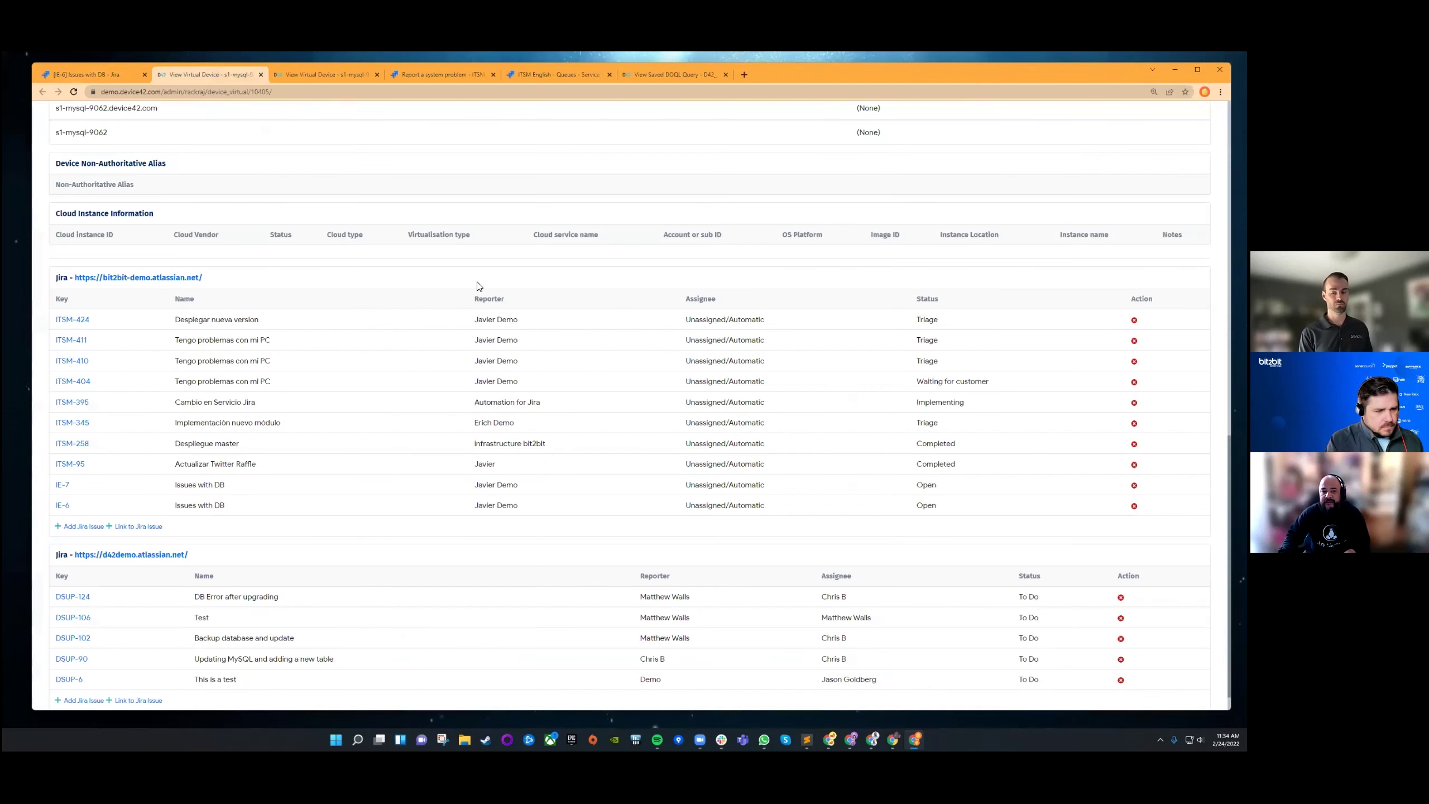
{"action": "scroll", "coordinate": [372, 288], "scroll_direction": "up", "scroll_amount": 5}
{"action": "scroll", "coordinate": [381, 315], "scroll_direction": "down", "scroll_amount": 3}
{"action": "scroll", "coordinate": [381, 315], "scroll_direction": "up", "scroll_amount": 10}
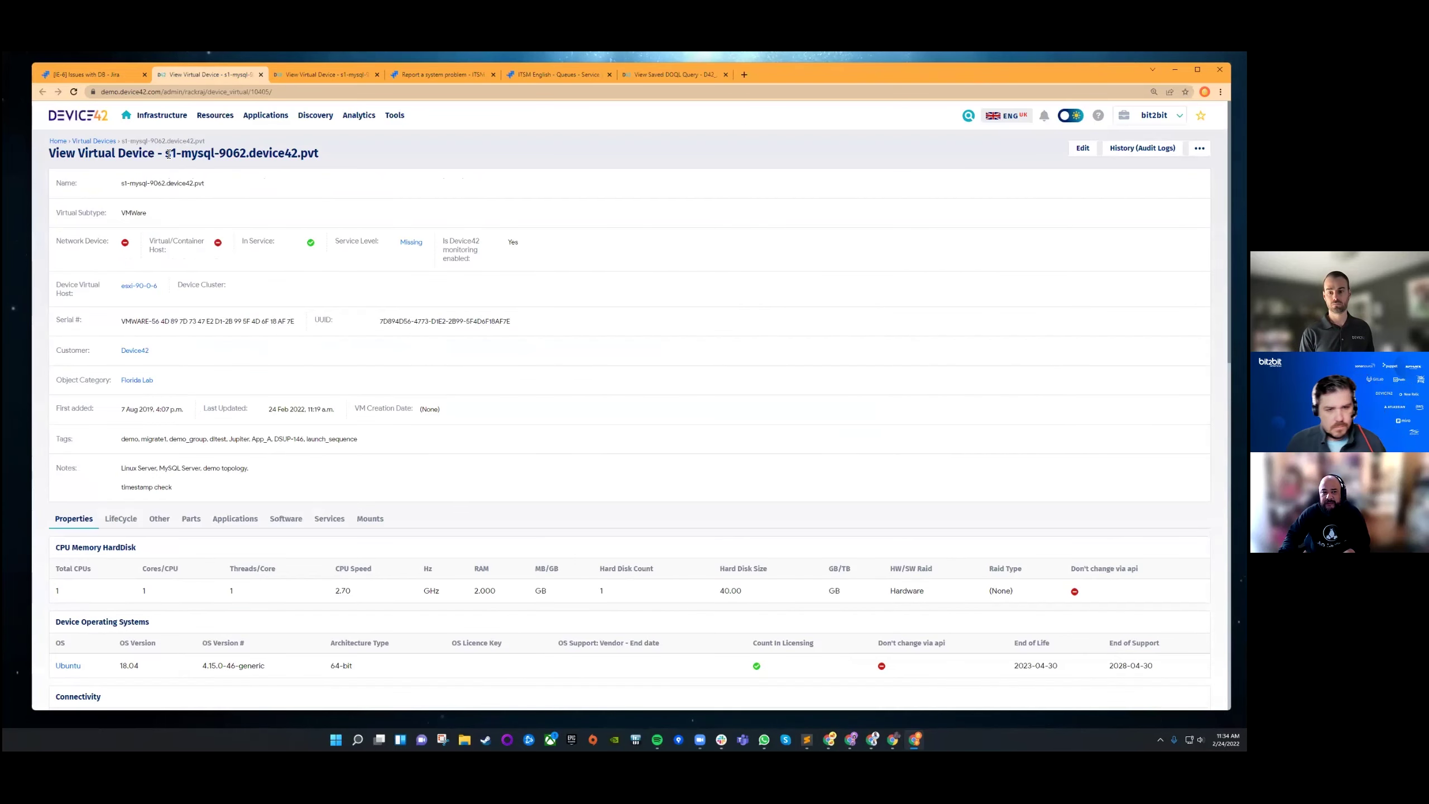
{"action": "scroll", "coordinate": [386, 244], "scroll_direction": "down", "scroll_amount": 15}
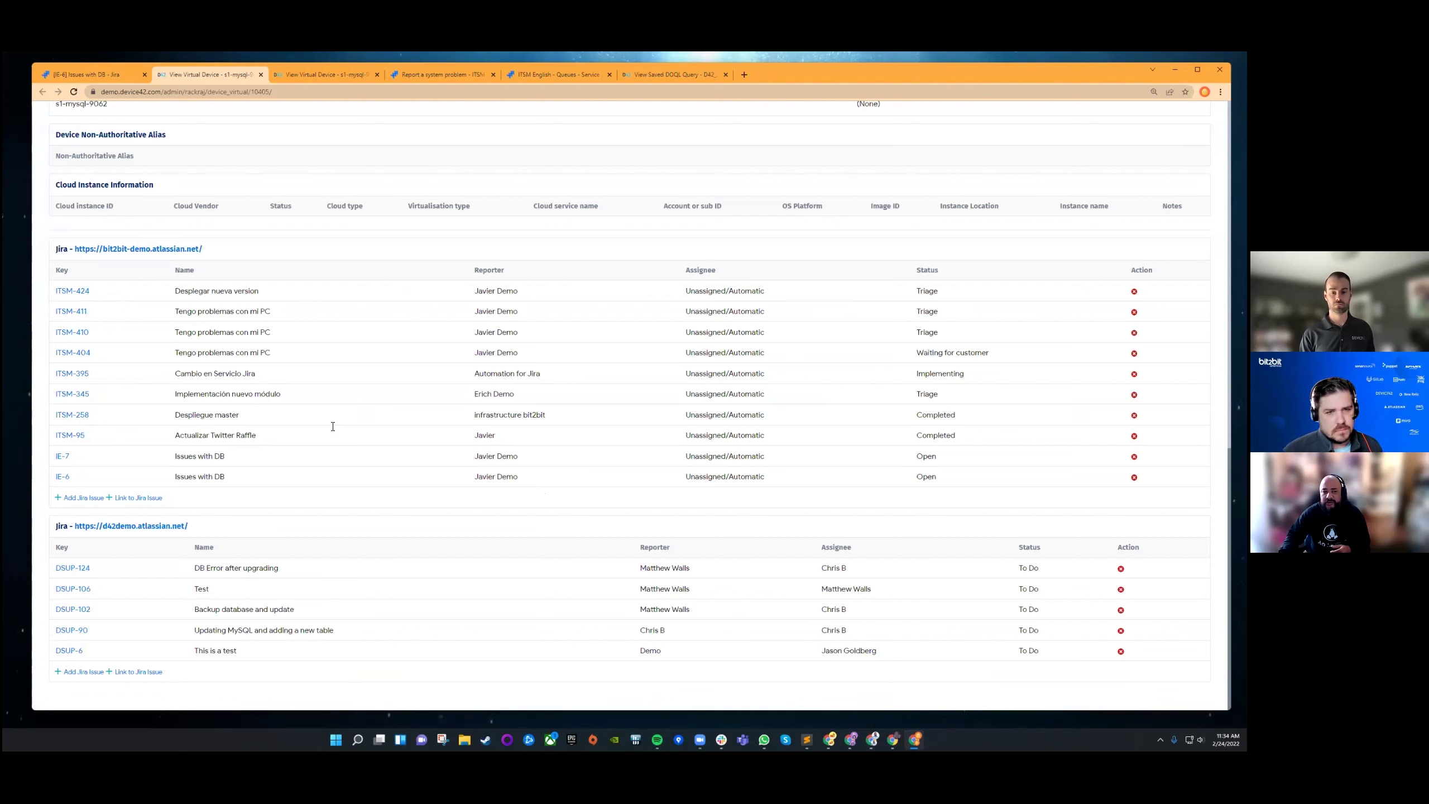
Step: Start a new Jira issue for this device in the bit2bit-demo account under project IE
{"action": "scroll", "coordinate": [335, 461], "scroll_direction": "up", "scroll_amount": 8}
{"action": "scroll", "coordinate": [331, 489], "scroll_direction": "down", "scroll_amount": 8}
{"action": "left_click", "coordinate": [83, 497]}
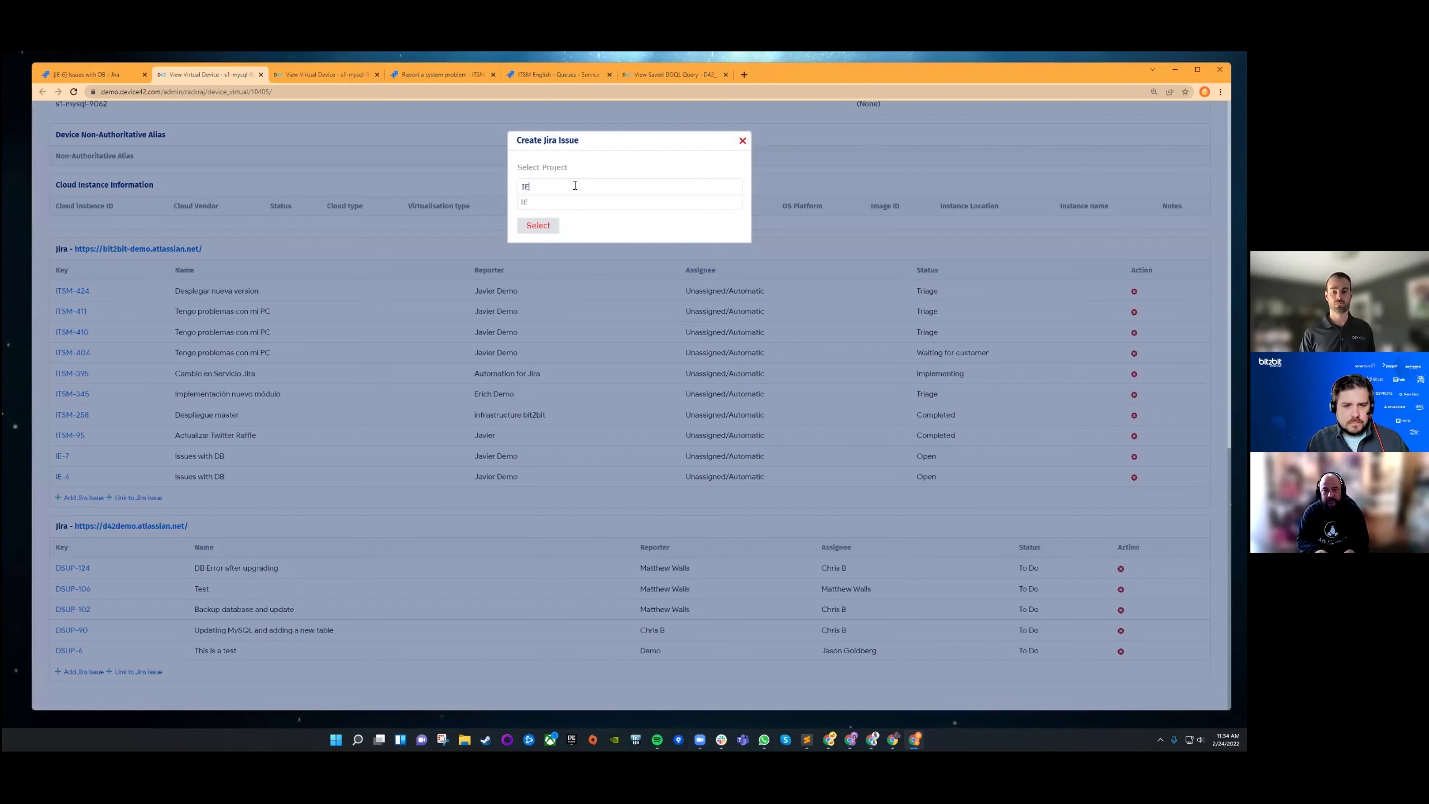
{"action": "left_click", "coordinate": [598, 203]}
{"action": "left_click", "coordinate": [539, 226]}
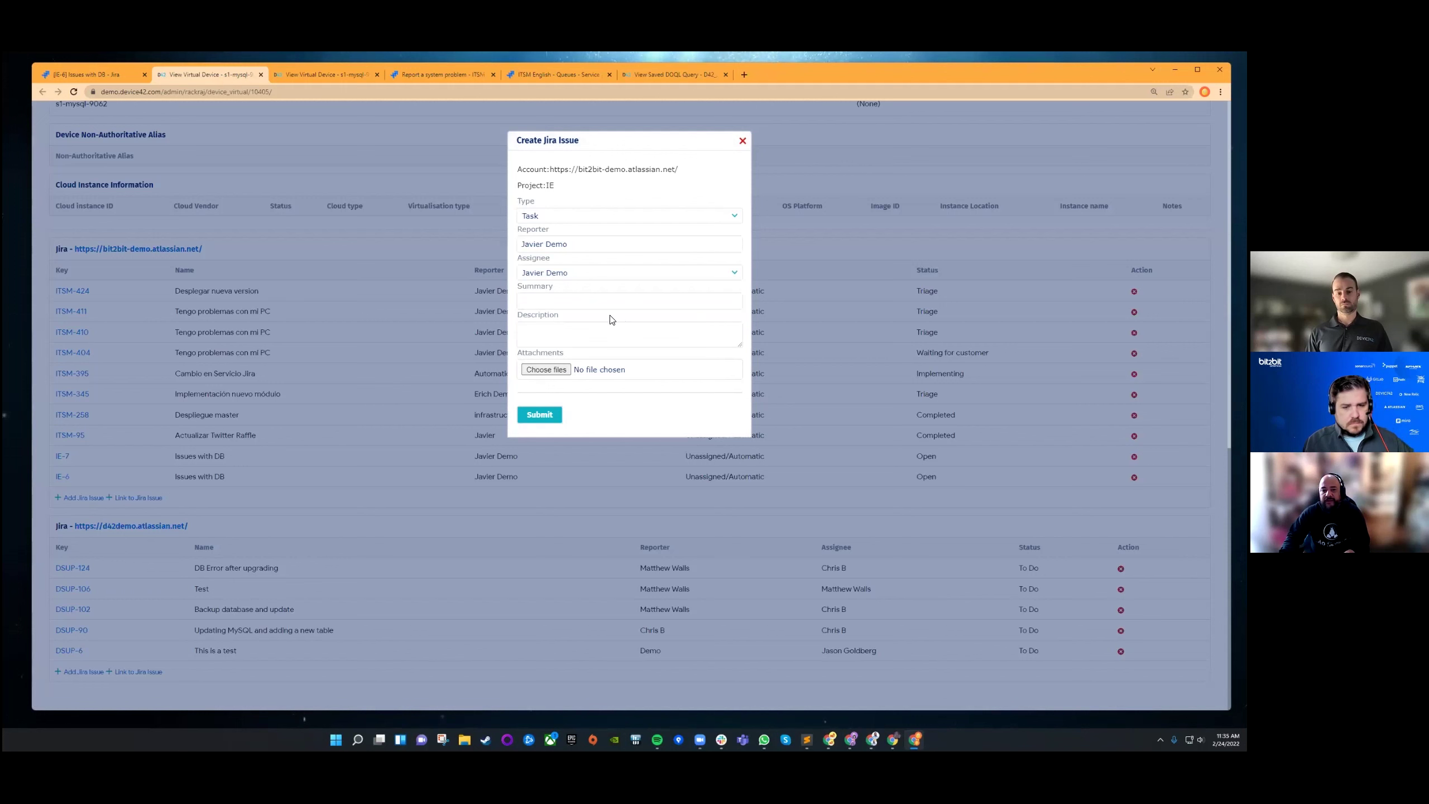
Step: Set the issue's summary to "Issues with DB", add a short description, submit it and close the dialog
{"action": "left_click", "coordinate": [557, 299]}
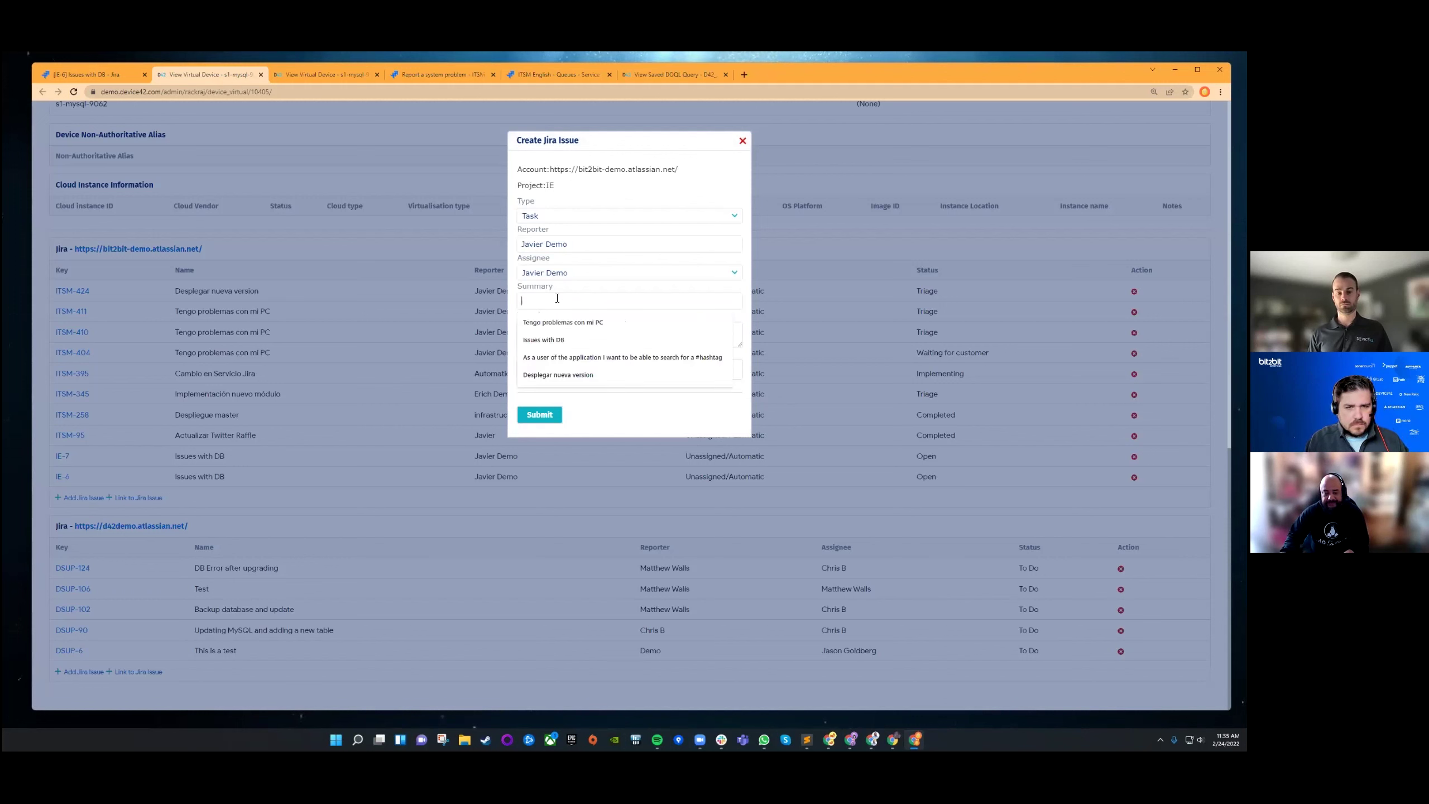
{"action": "left_click", "coordinate": [560, 339]}
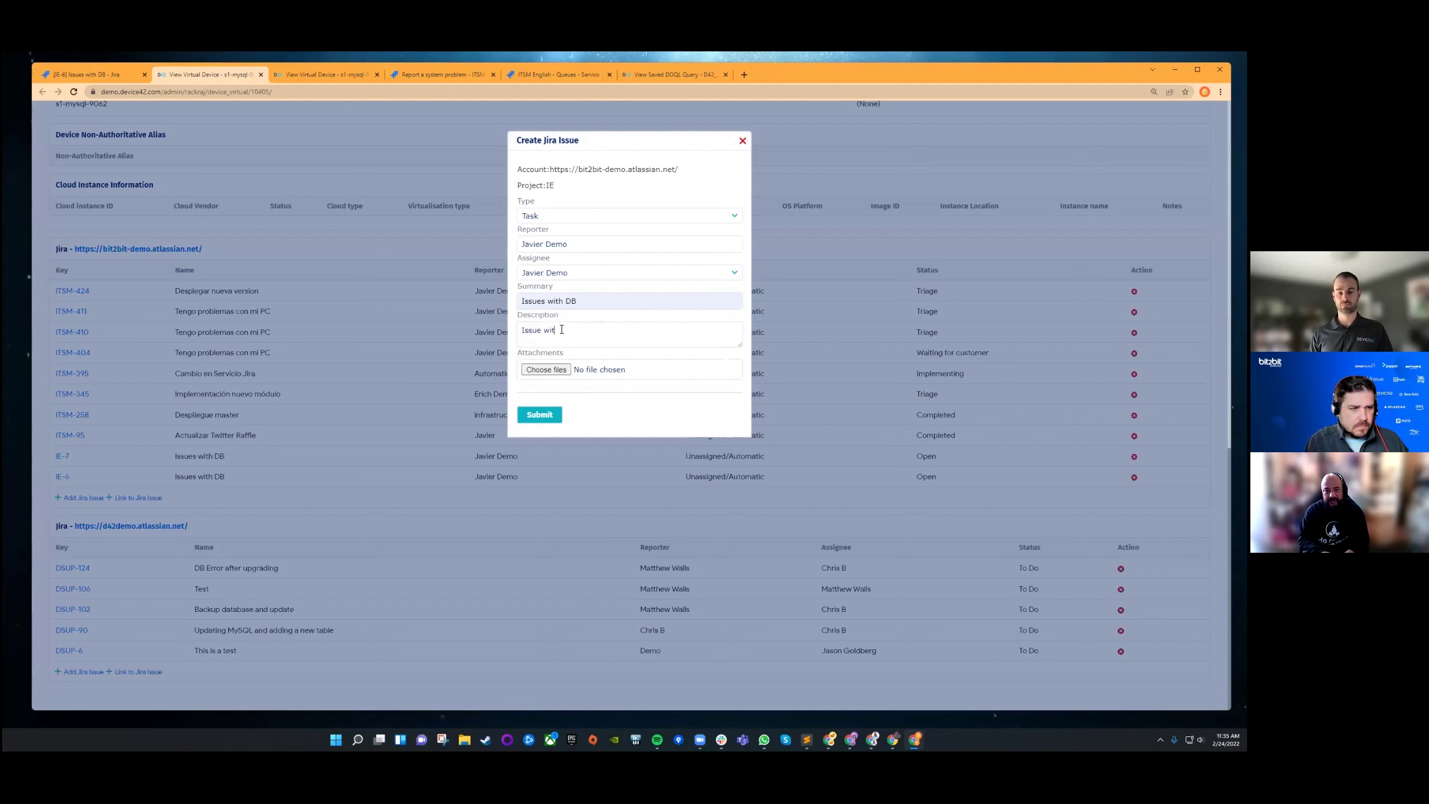
{"action": "left_click", "coordinate": [558, 414]}
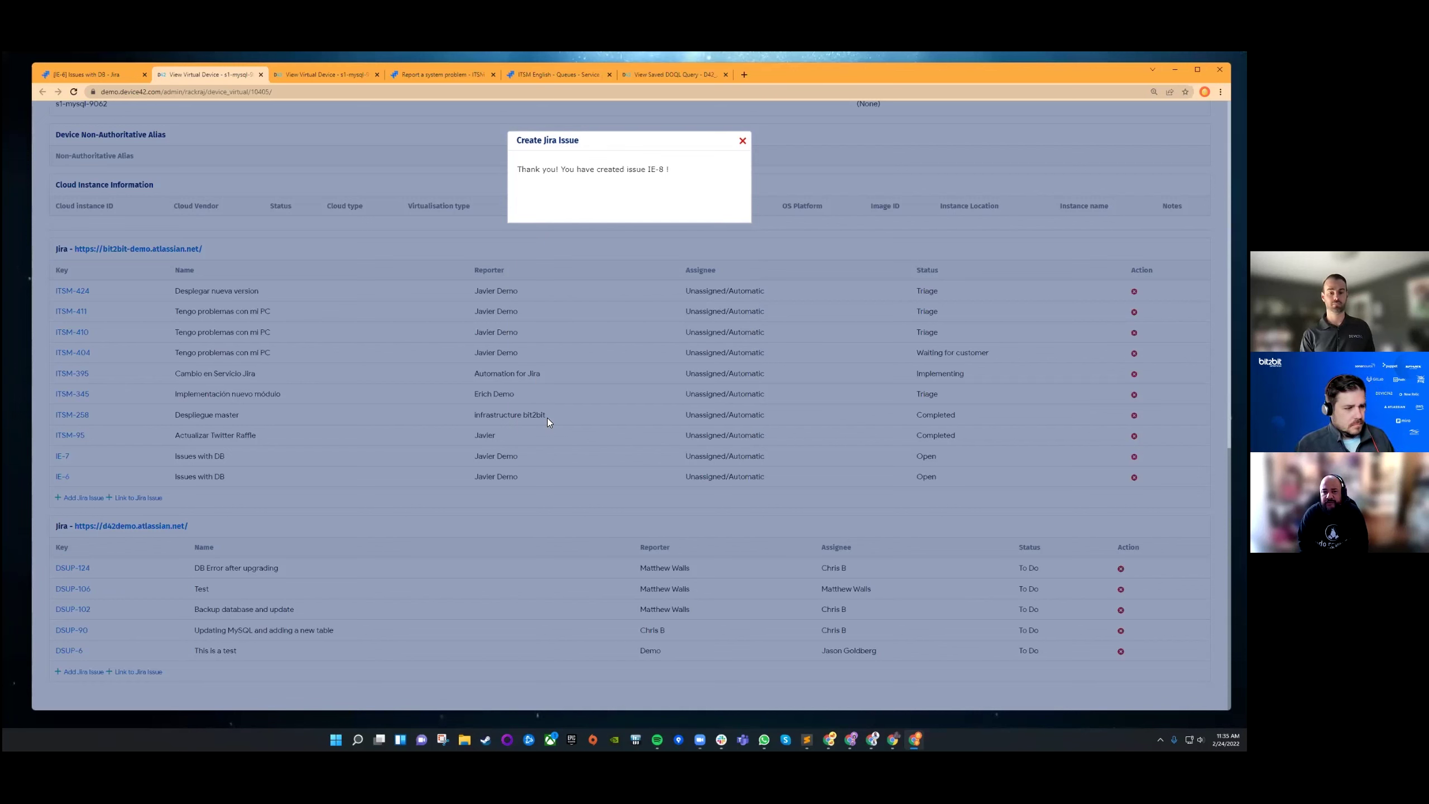
{"action": "left_click", "coordinate": [743, 142]}
Step: Check the device record's updated list of Jira issues for the newly created one
{"action": "scroll", "coordinate": [839, 401], "scroll_direction": "up", "scroll_amount": 6}
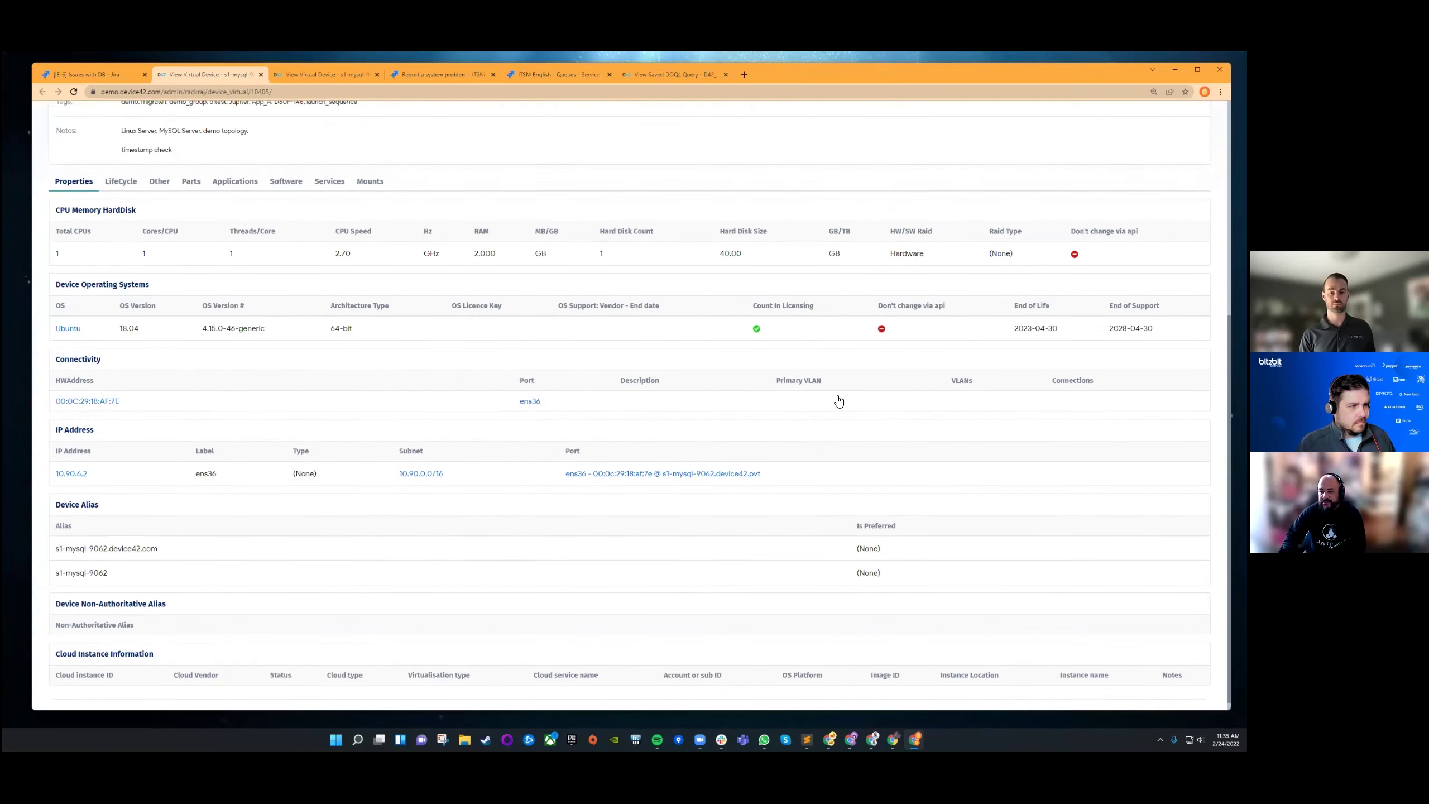
{"action": "scroll", "coordinate": [837, 404], "scroll_direction": "down", "scroll_amount": 5}
{"action": "scroll", "coordinate": [836, 404], "scroll_direction": "down", "scroll_amount": 10}
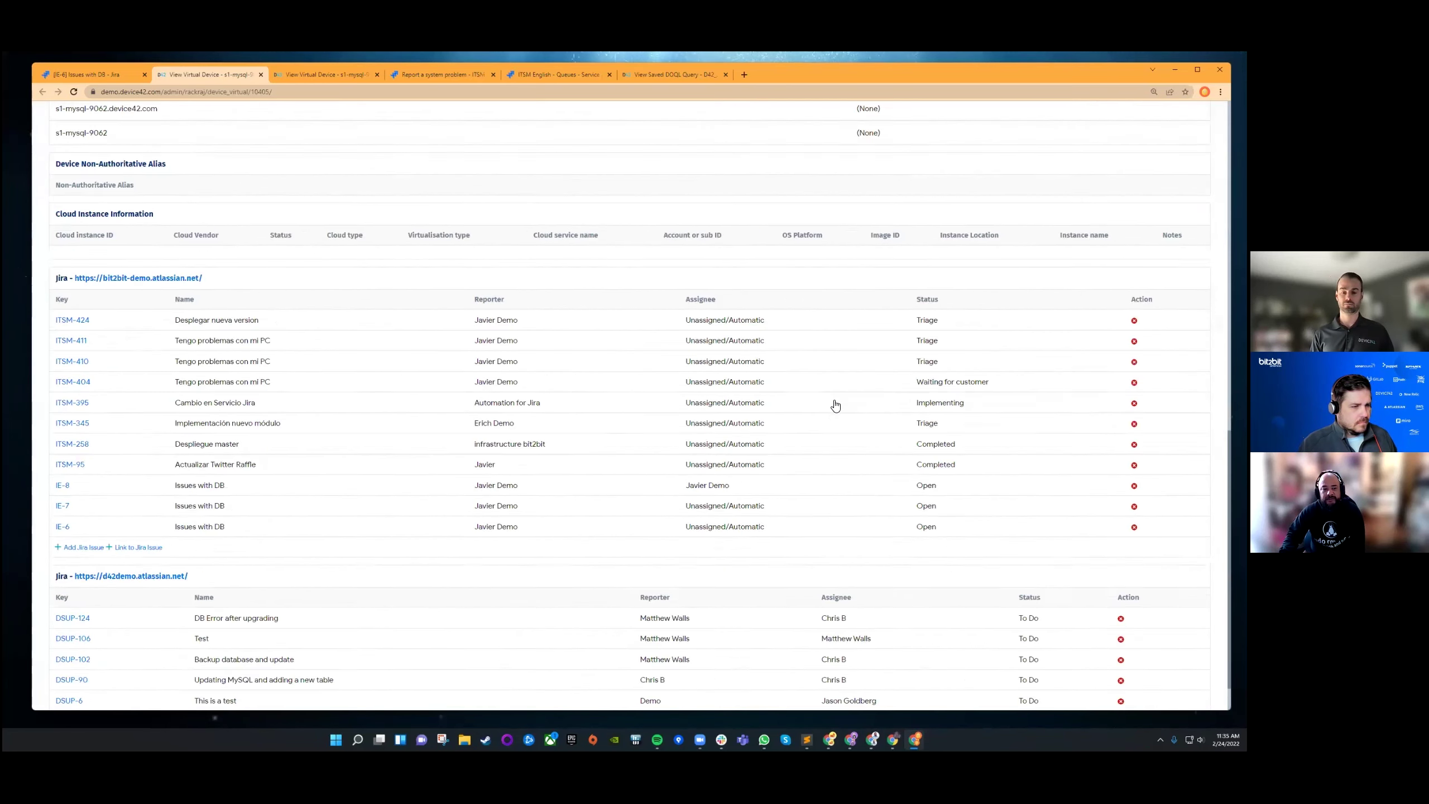
{"action": "scroll", "coordinate": [805, 422], "scroll_direction": "up", "scroll_amount": 5}
{"action": "scroll", "coordinate": [815, 409], "scroll_direction": "up", "scroll_amount": 8}
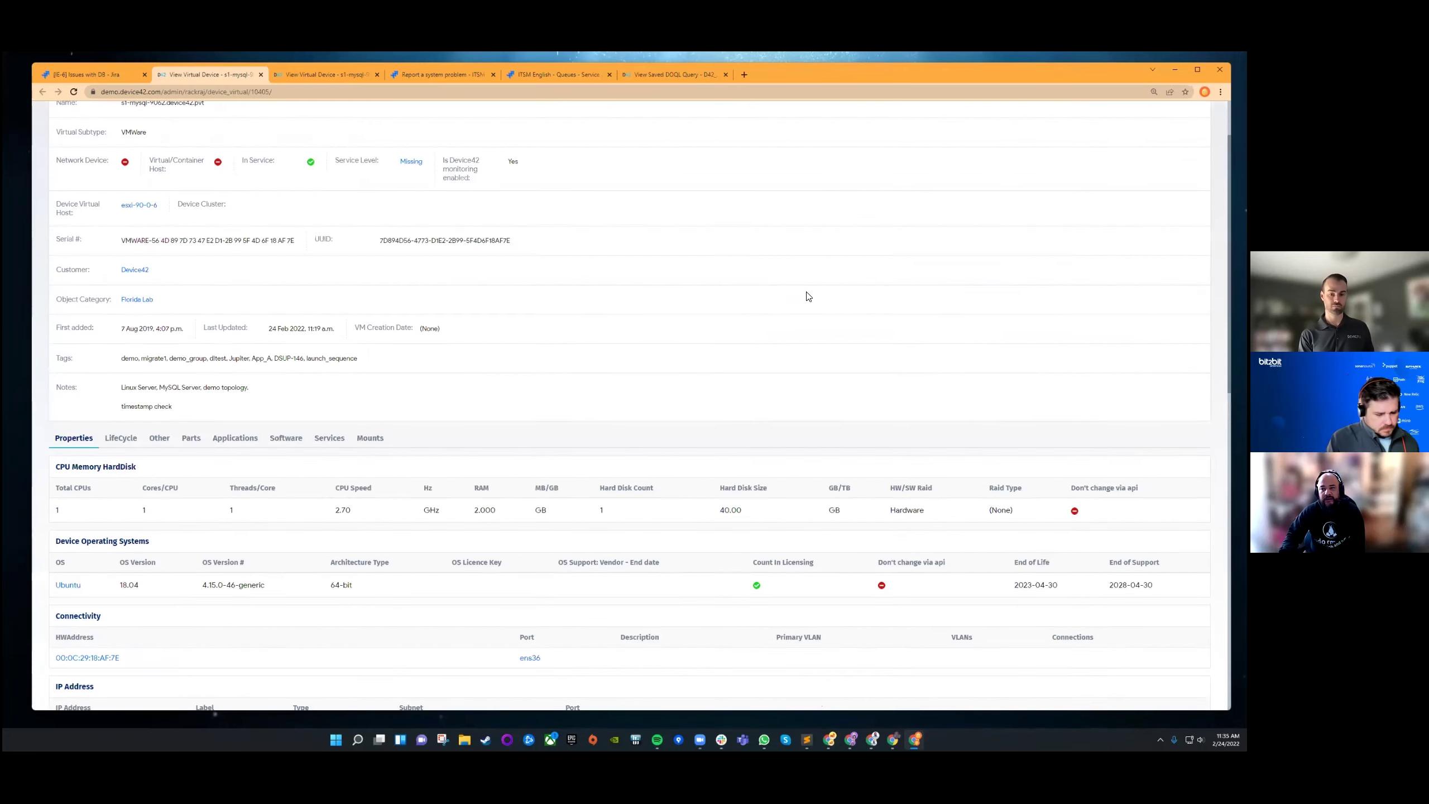
Step: Review IE-6 and its linked assets in Jira, and return to the s1-mysql-9062.device42.pvt record in Device42
{"action": "left_click", "coordinate": [82, 75]}
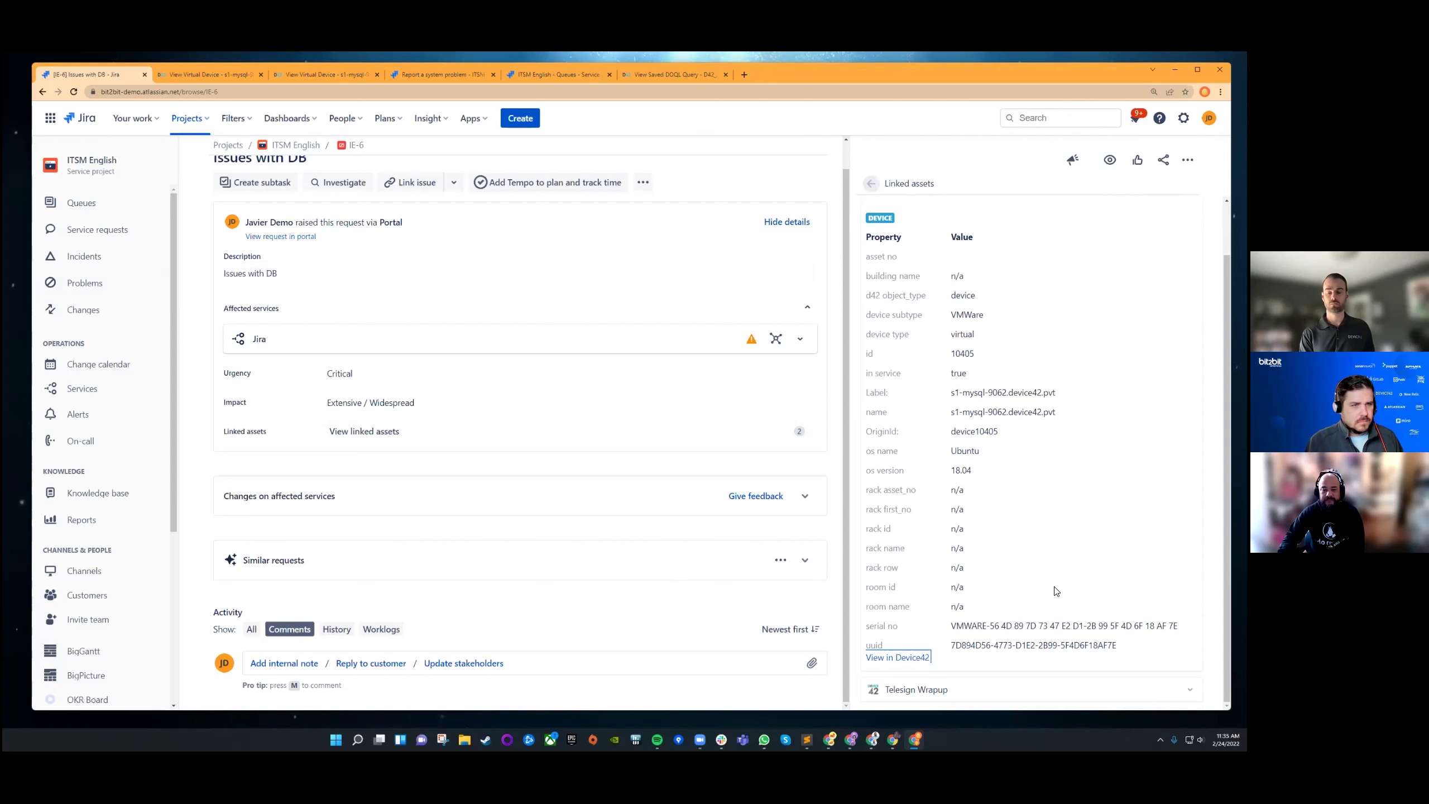
{"action": "scroll", "coordinate": [473, 354], "scroll_direction": "up", "scroll_amount": 2}
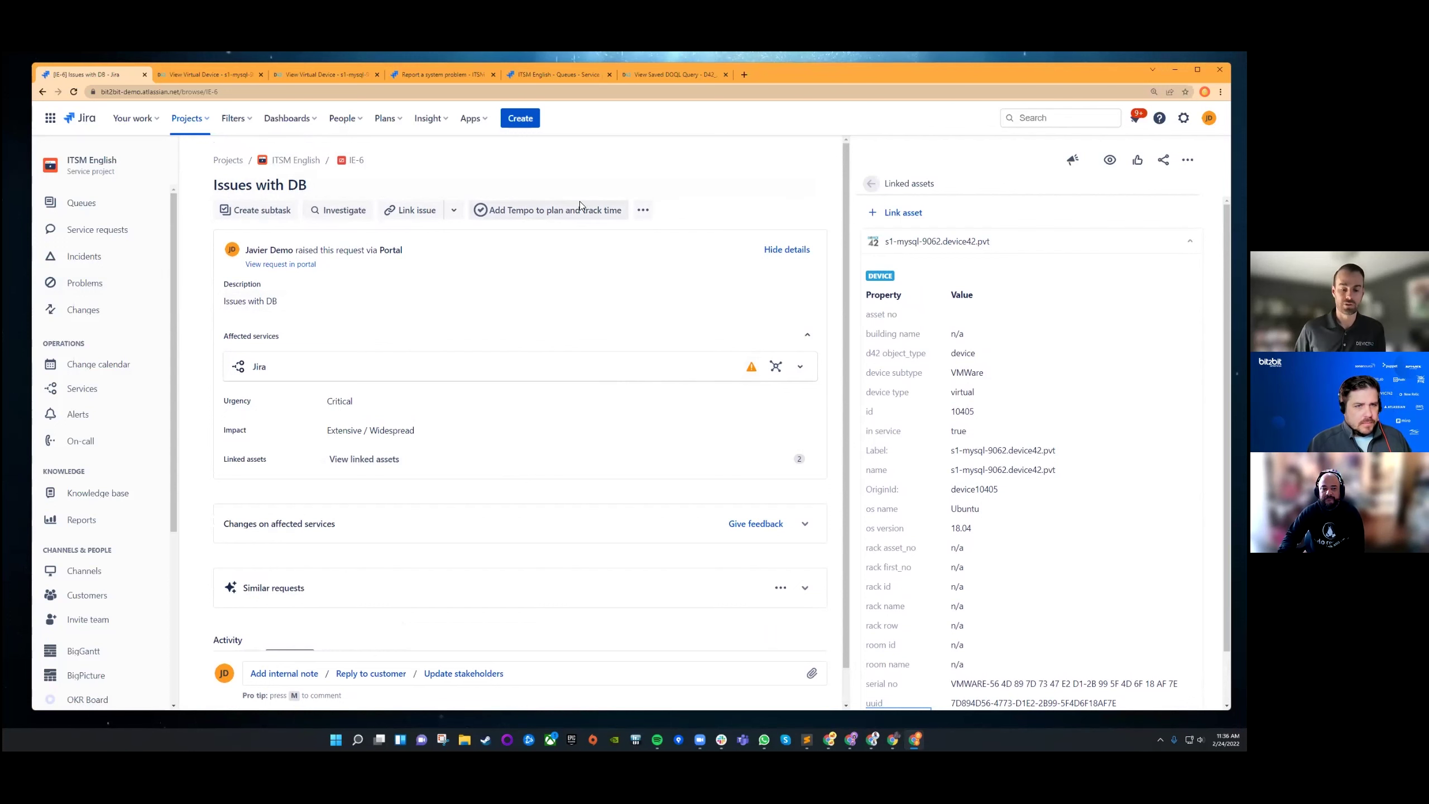
{"action": "scroll", "coordinate": [587, 305], "scroll_direction": "down", "scroll_amount": 1}
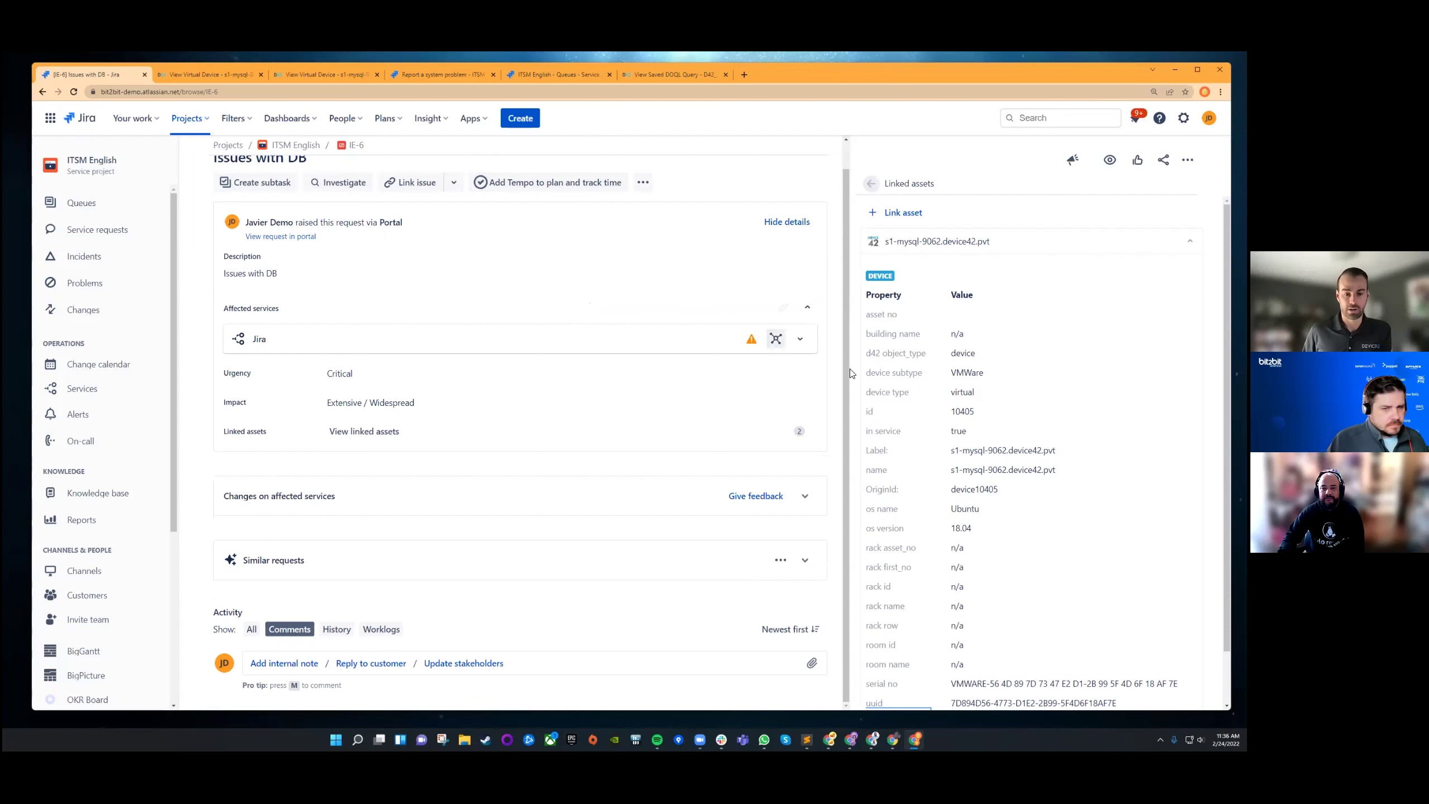
{"action": "scroll", "coordinate": [914, 418], "scroll_direction": "down", "scroll_amount": 1}
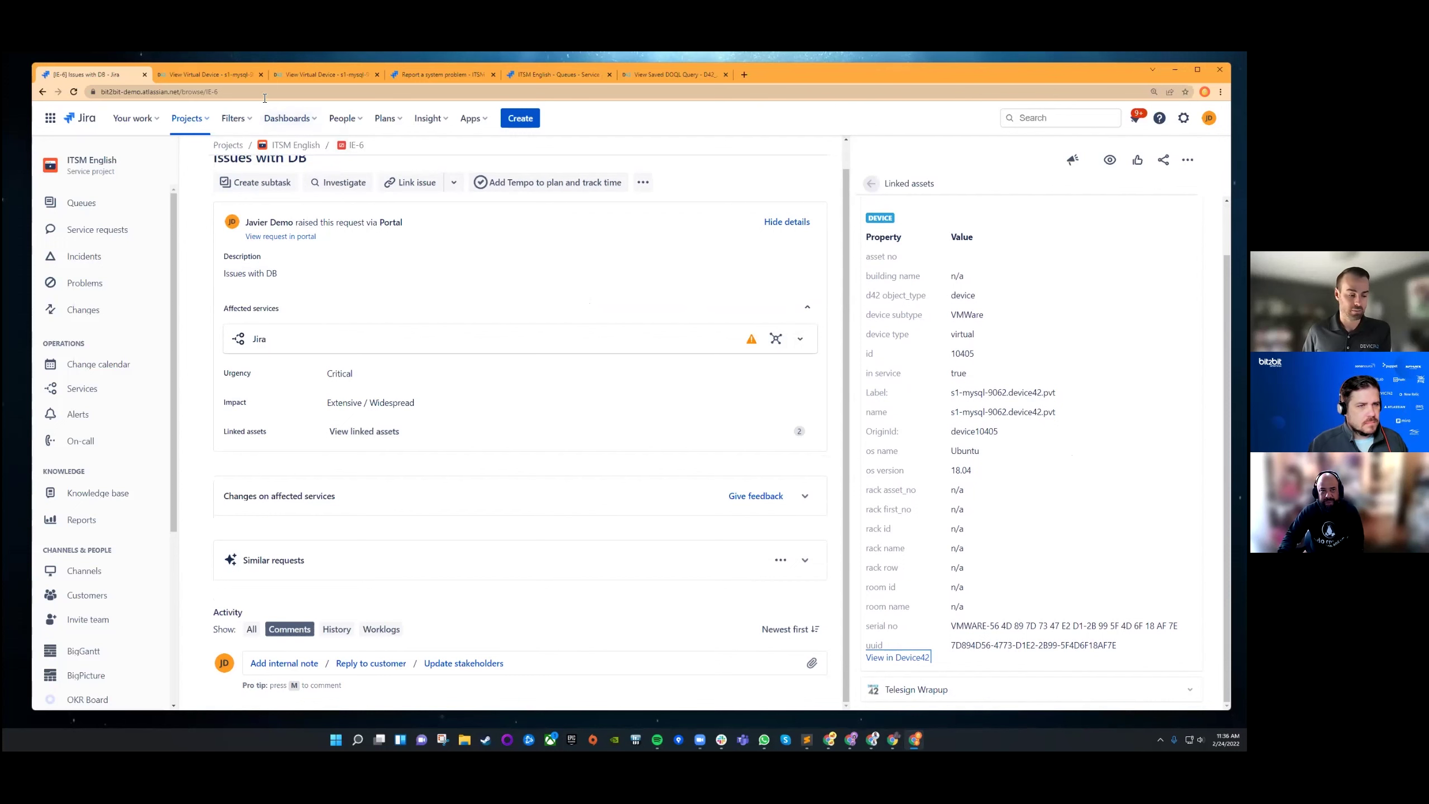
{"action": "left_click", "coordinate": [223, 77]}
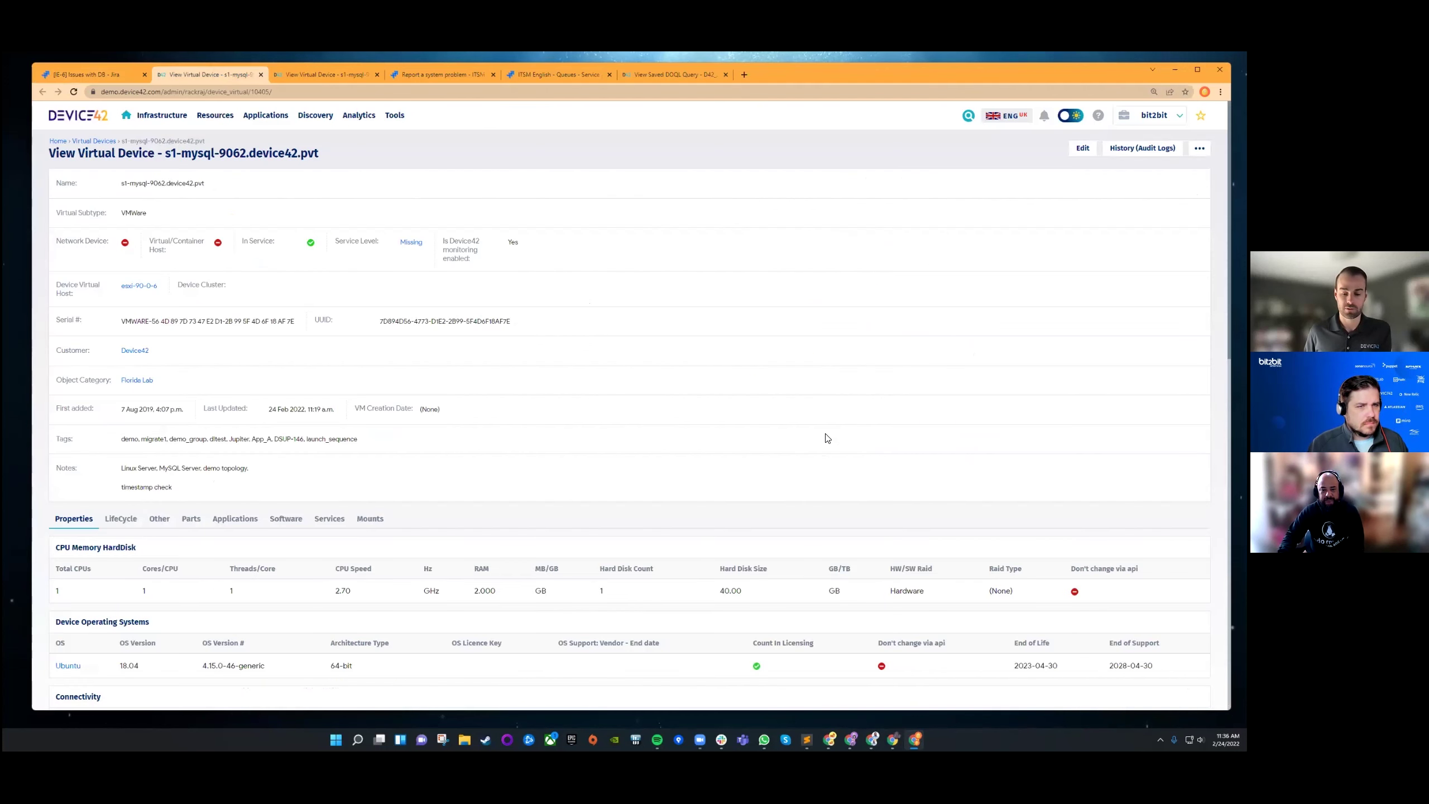
Step: Review the bit2bit-demo and d42demo Jira issues listed on the s1-mysql-9062.device42.pvt record
{"action": "scroll", "coordinate": [804, 445], "scroll_direction": "down", "scroll_amount": 5}
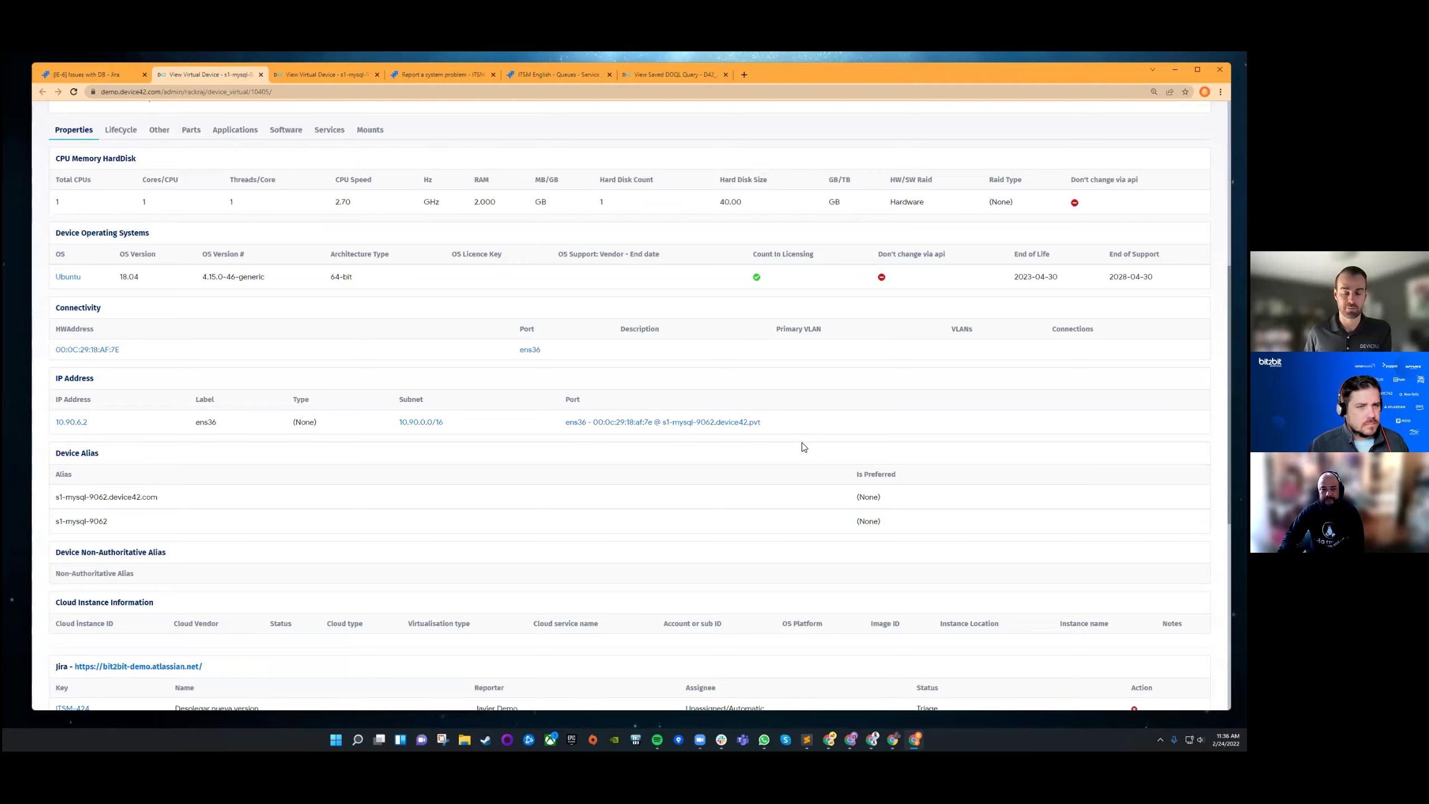
{"action": "scroll", "coordinate": [805, 447], "scroll_direction": "down", "scroll_amount": 6}
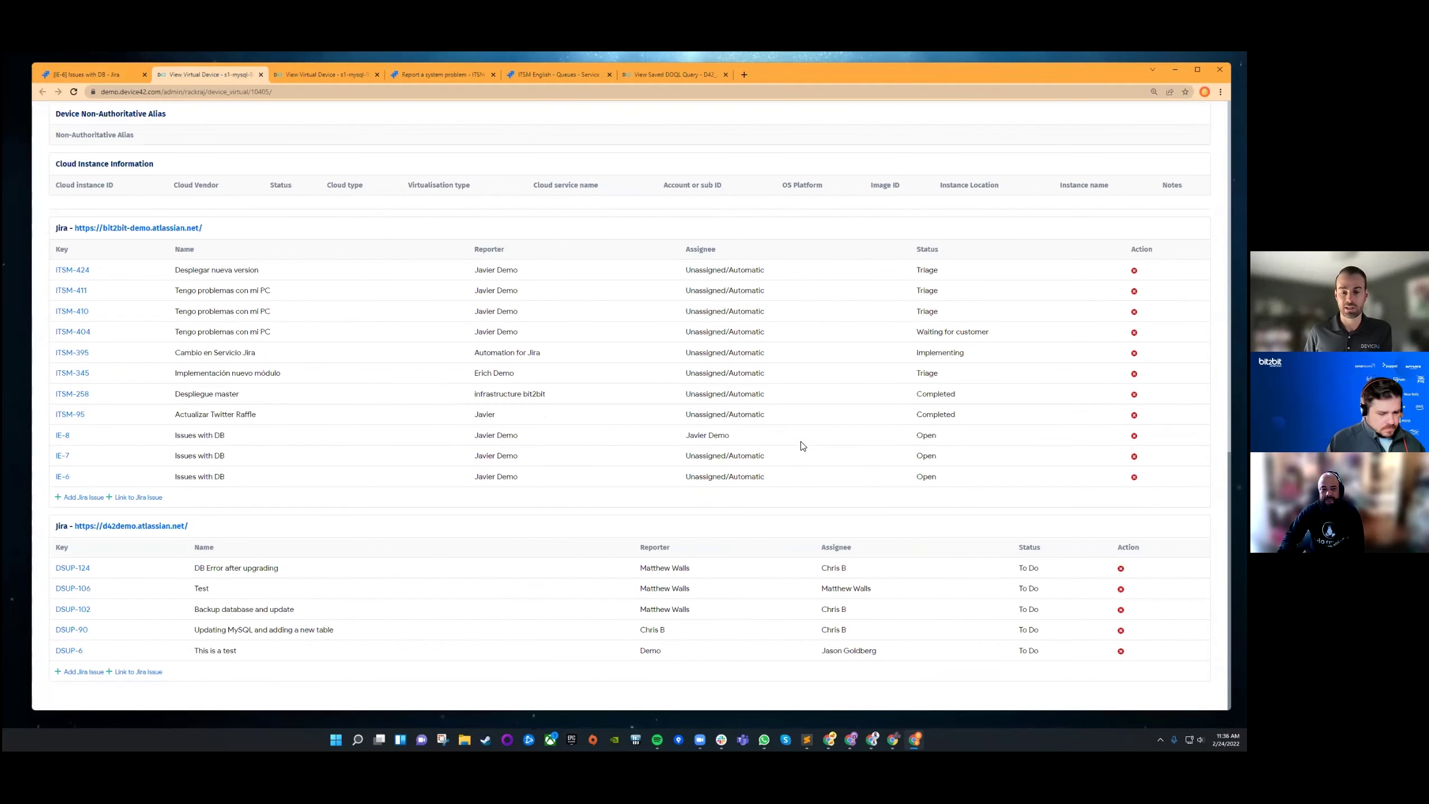
{"action": "scroll", "coordinate": [803, 446], "scroll_direction": "up", "scroll_amount": 1}
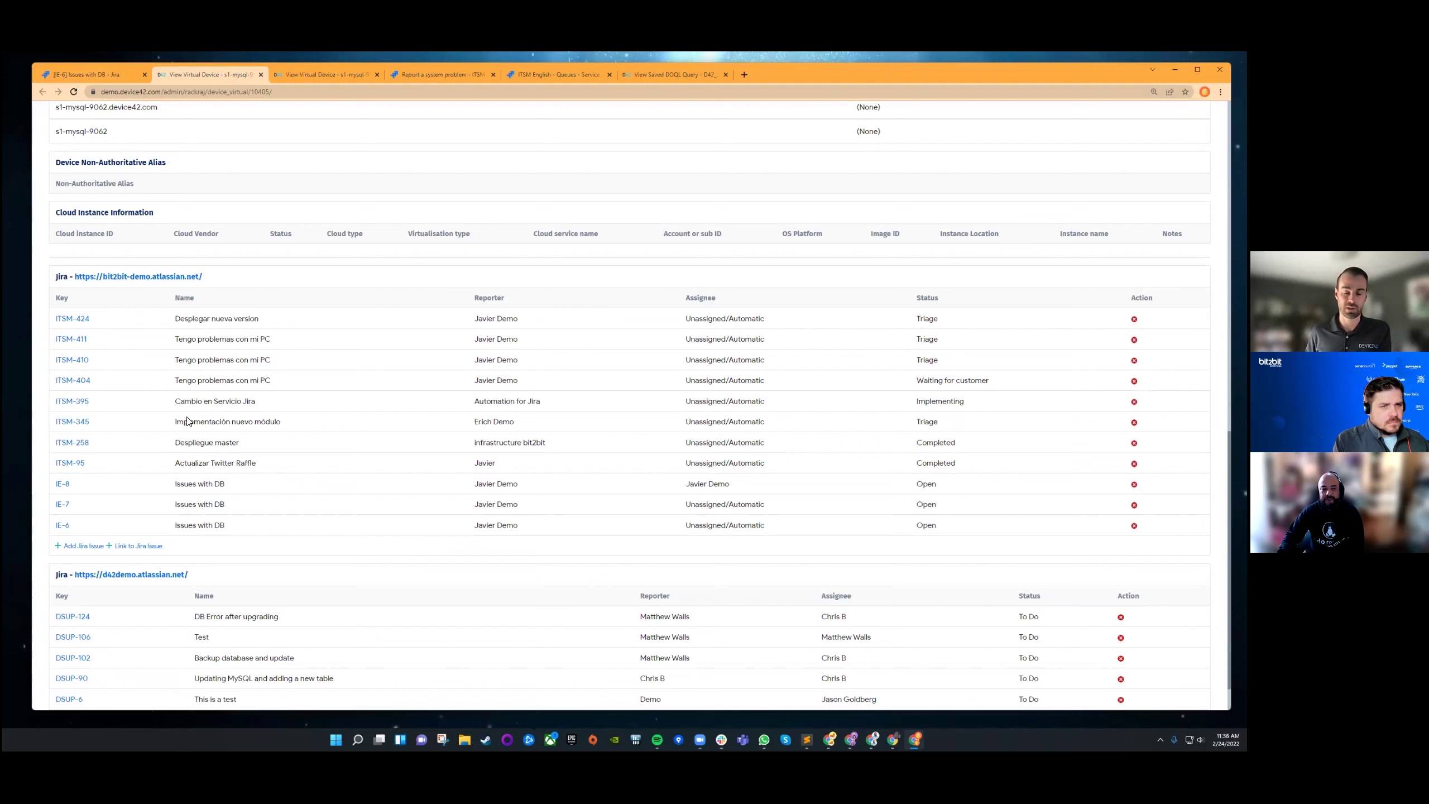
Step: Switch to IE-6 in Jira, leave the linked assets view and examine the request's description, SLAs, details and additional fields
{"action": "left_click", "coordinate": [89, 74]}
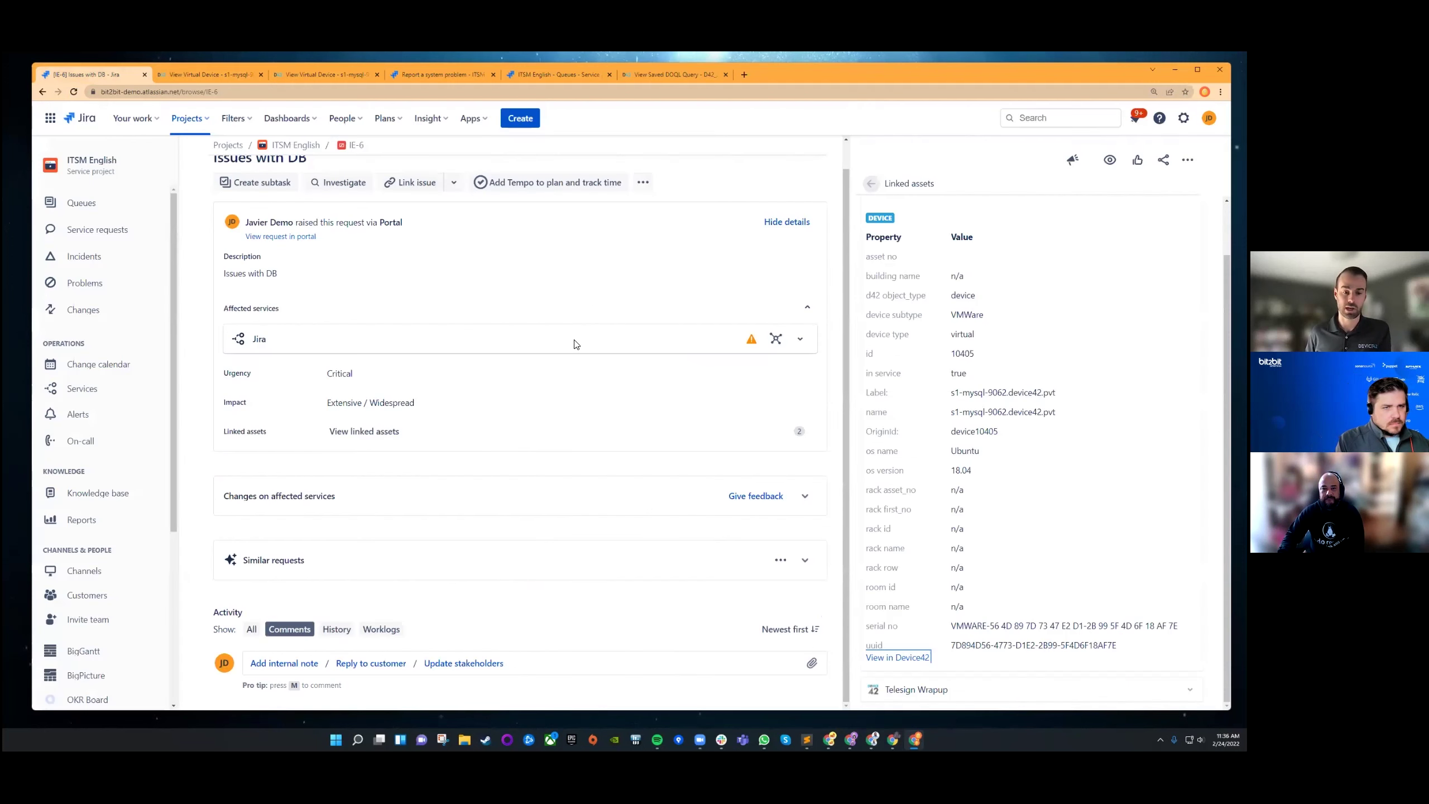
{"action": "left_click", "coordinate": [878, 190]}
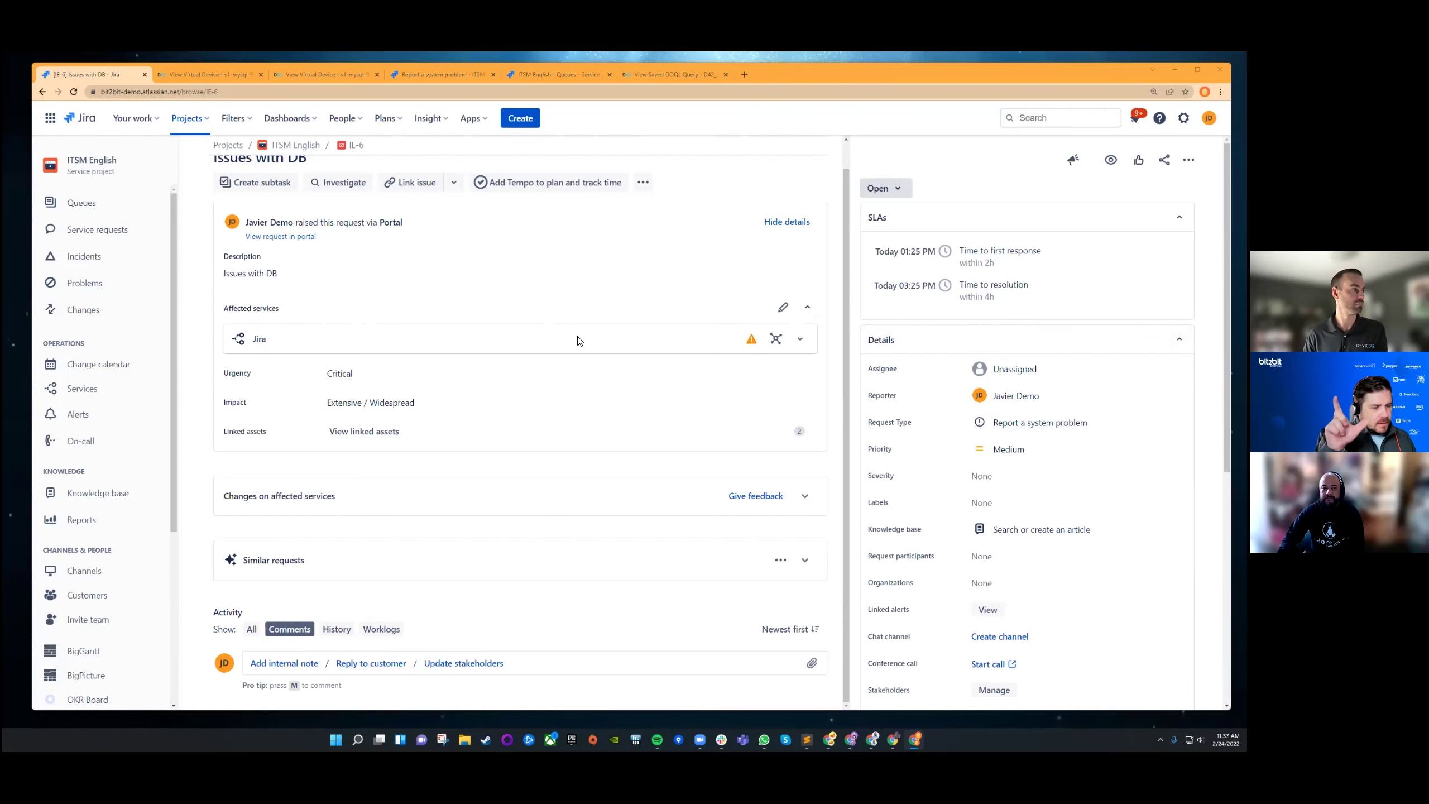
{"action": "scroll", "coordinate": [575, 342], "scroll_direction": "up", "scroll_amount": 1}
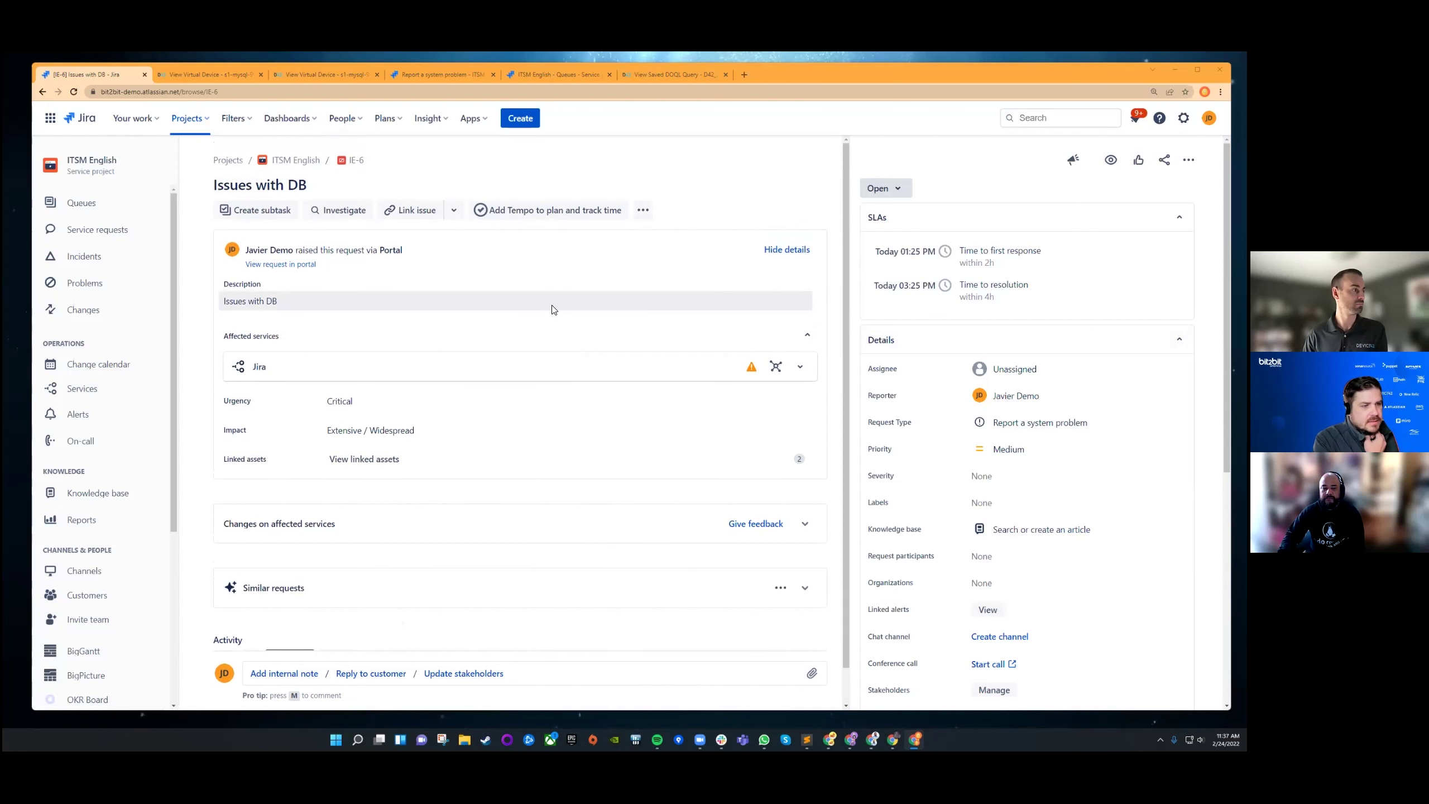
{"action": "scroll", "coordinate": [554, 310], "scroll_direction": "down", "scroll_amount": 1}
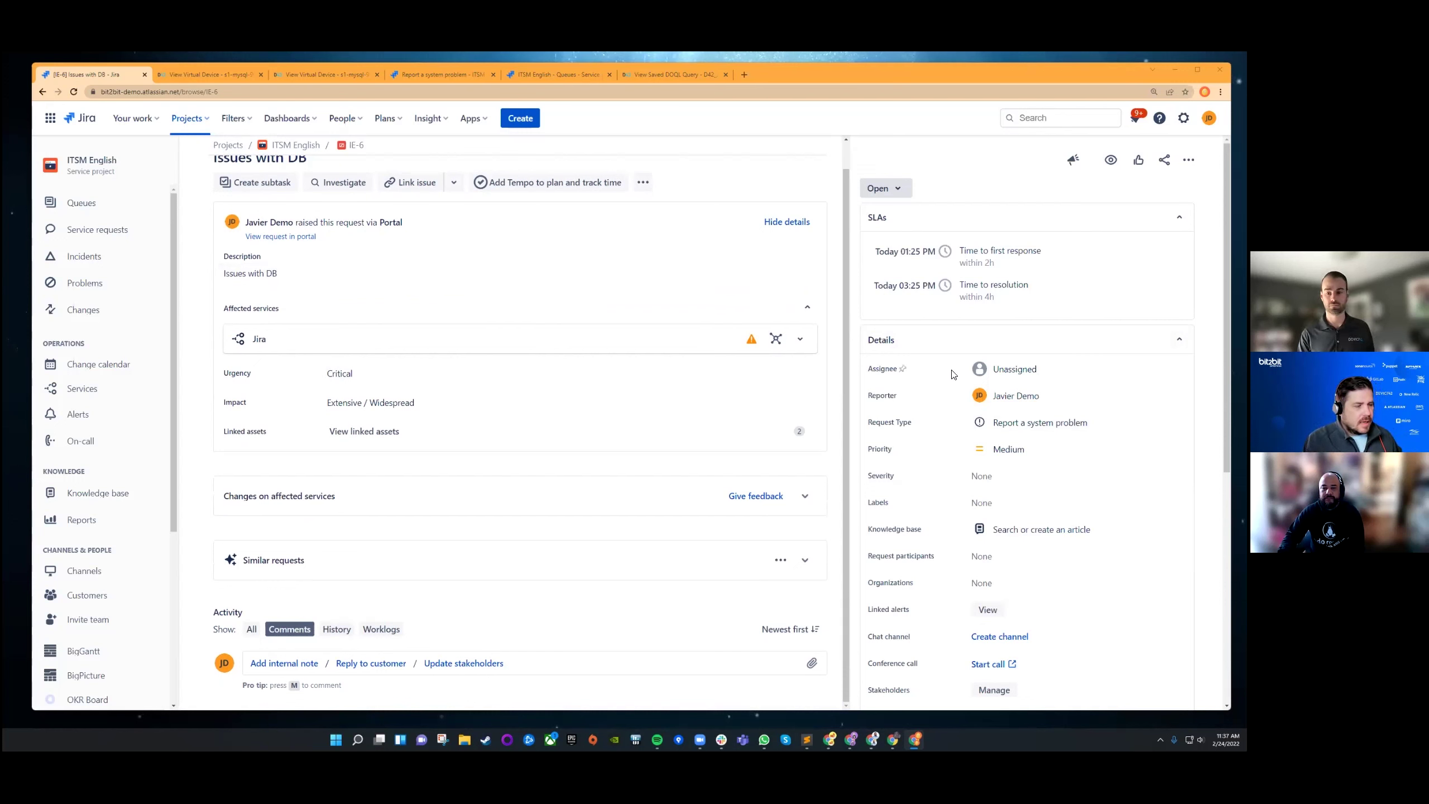
{"action": "scroll", "coordinate": [953, 374], "scroll_direction": "down", "scroll_amount": 5}
{"action": "scroll", "coordinate": [952, 375], "scroll_direction": "down", "scroll_amount": 3}
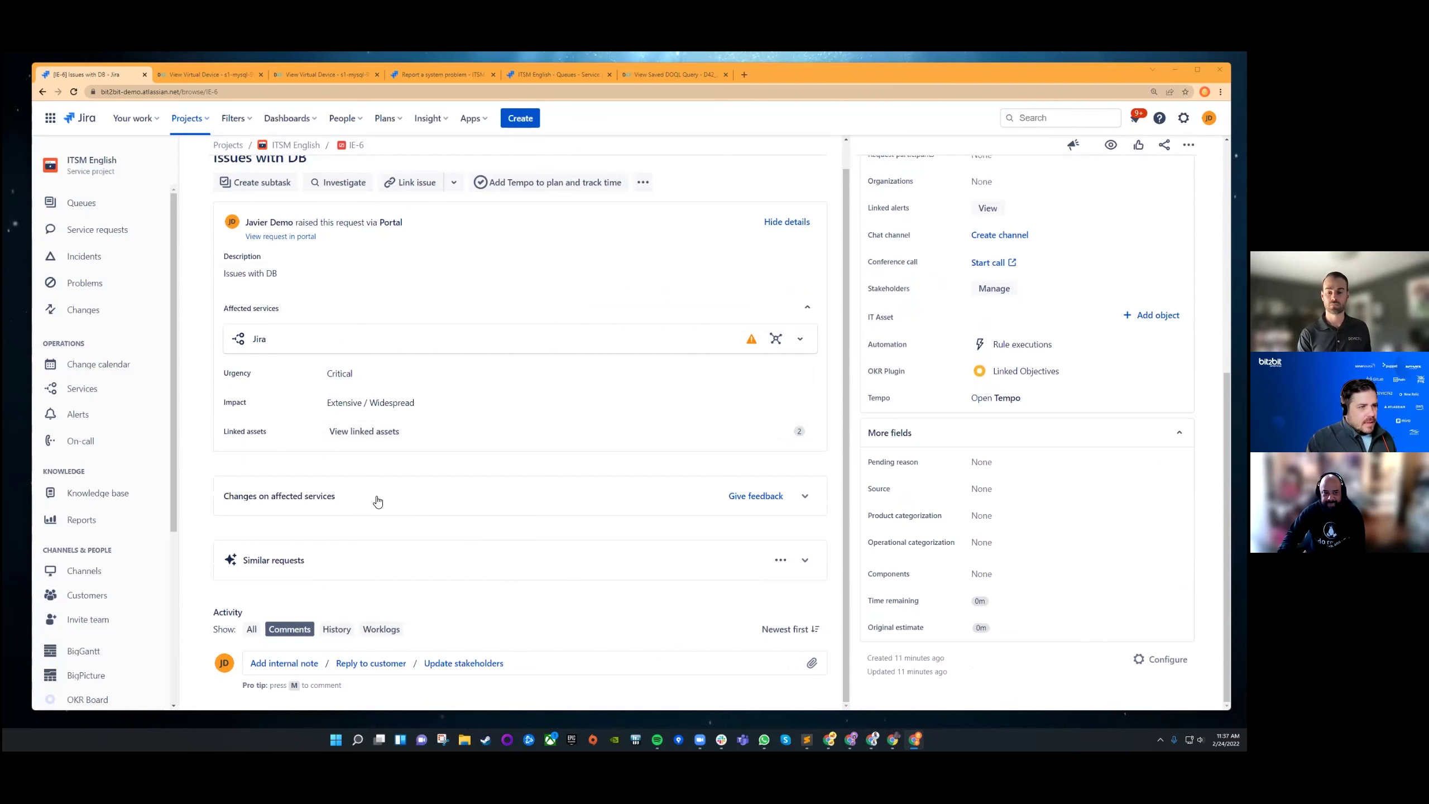
{"action": "scroll", "coordinate": [470, 473], "scroll_direction": "up", "scroll_amount": 1}
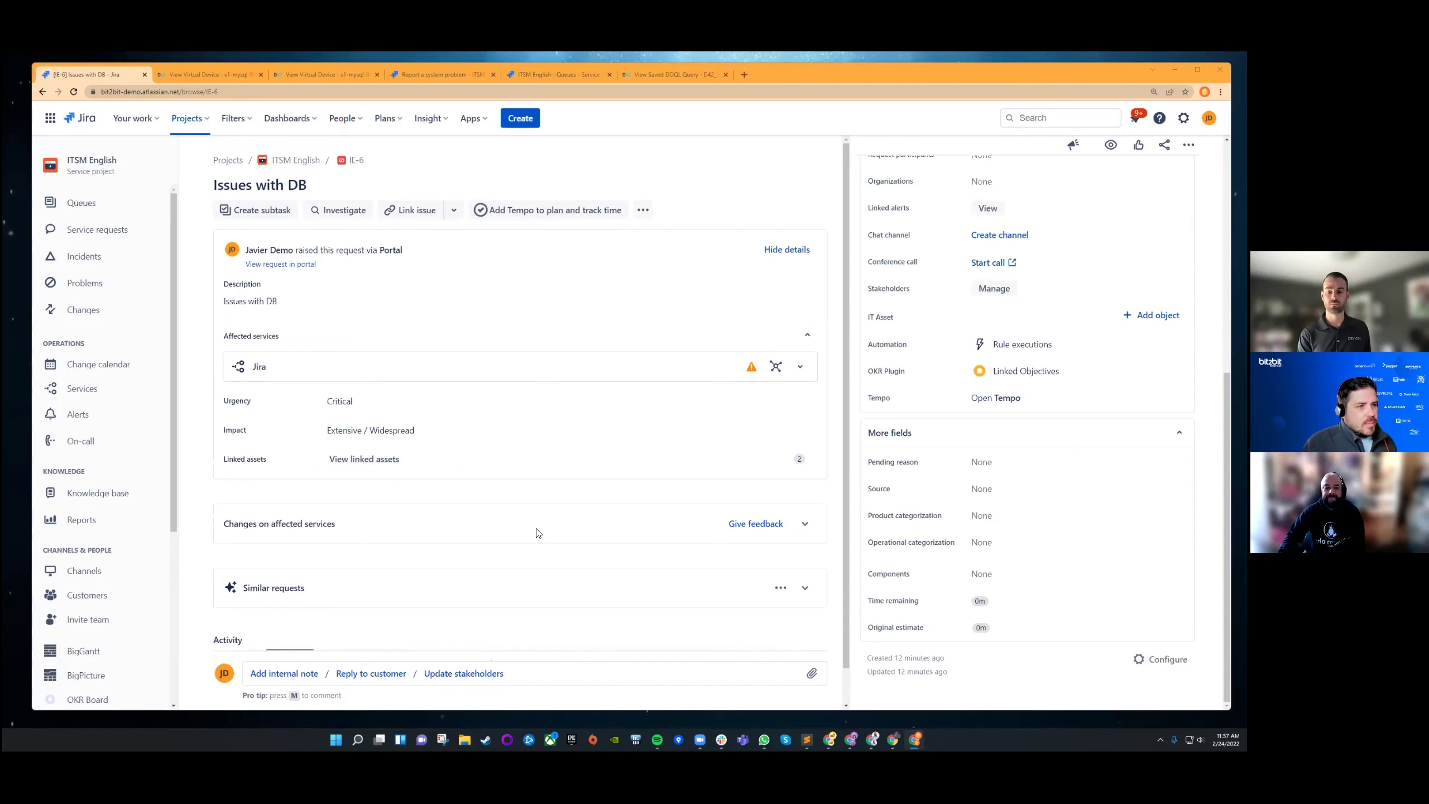
{"action": "scroll", "coordinate": [1018, 431], "scroll_direction": "up", "scroll_amount": 4}
{"action": "scroll", "coordinate": [1018, 431], "scroll_direction": "up", "scroll_amount": 3}
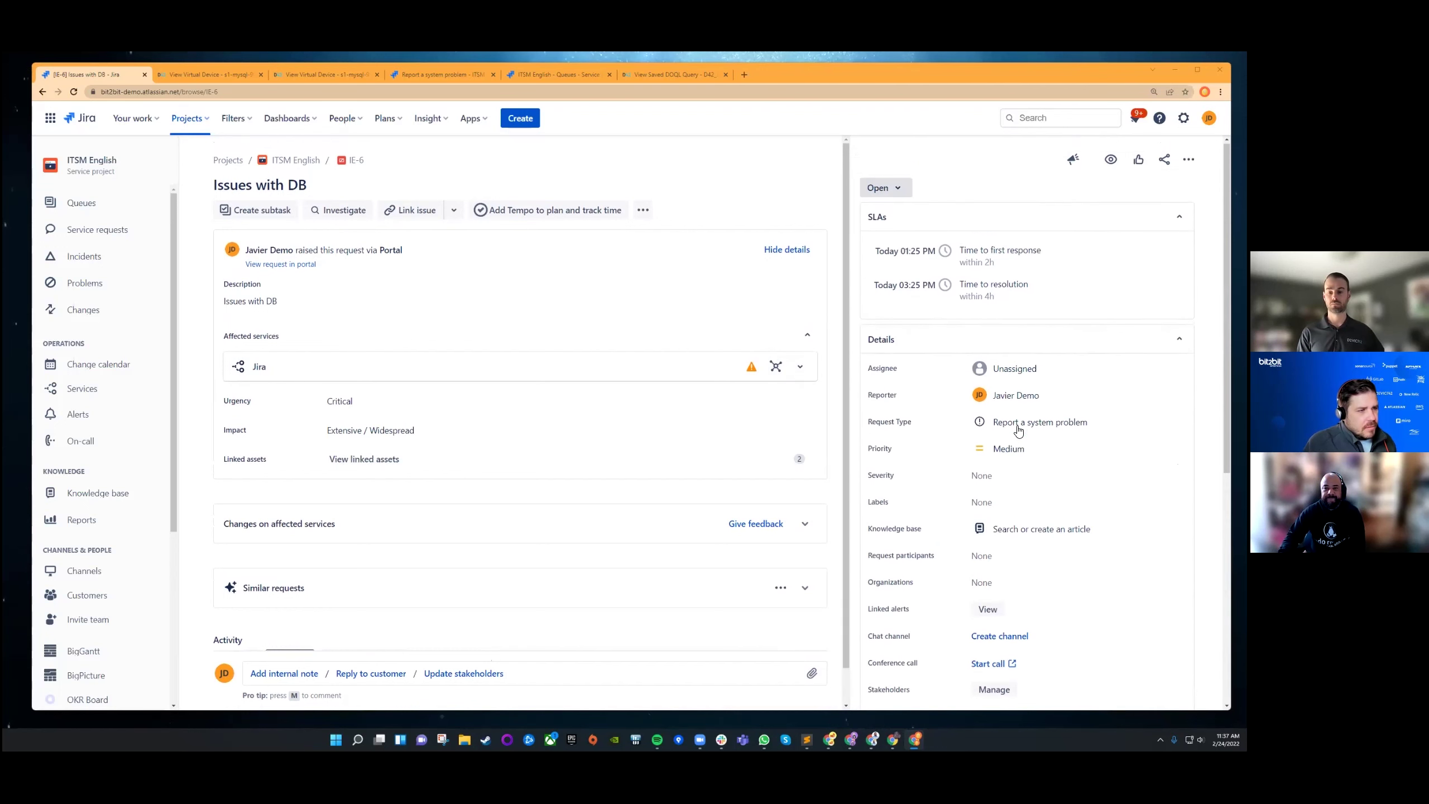
{"action": "scroll", "coordinate": [1019, 431], "scroll_direction": "down", "scroll_amount": 4}
{"action": "scroll", "coordinate": [1018, 431], "scroll_direction": "down", "scroll_amount": 4}
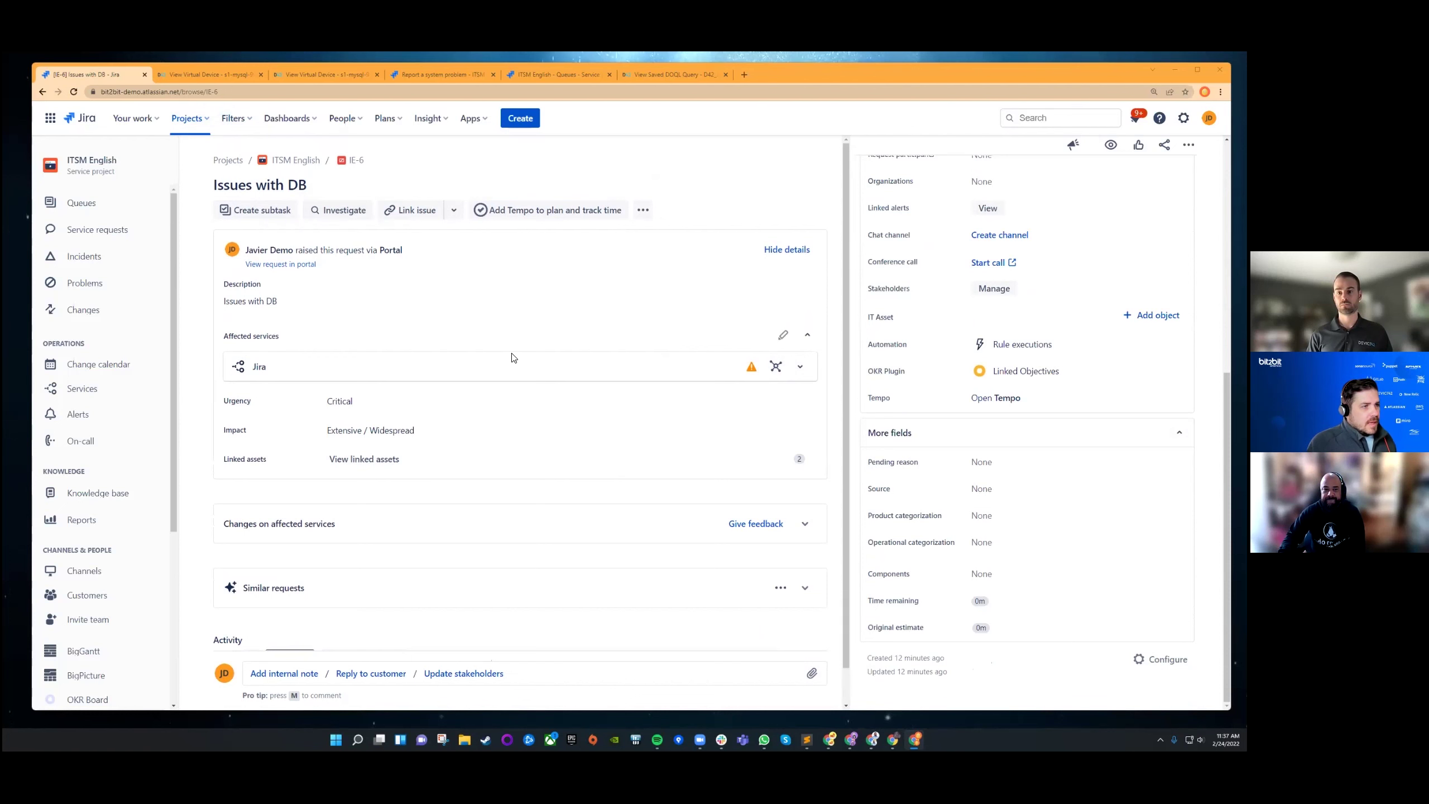
{"action": "scroll", "coordinate": [380, 416], "scroll_direction": "down", "scroll_amount": 1}
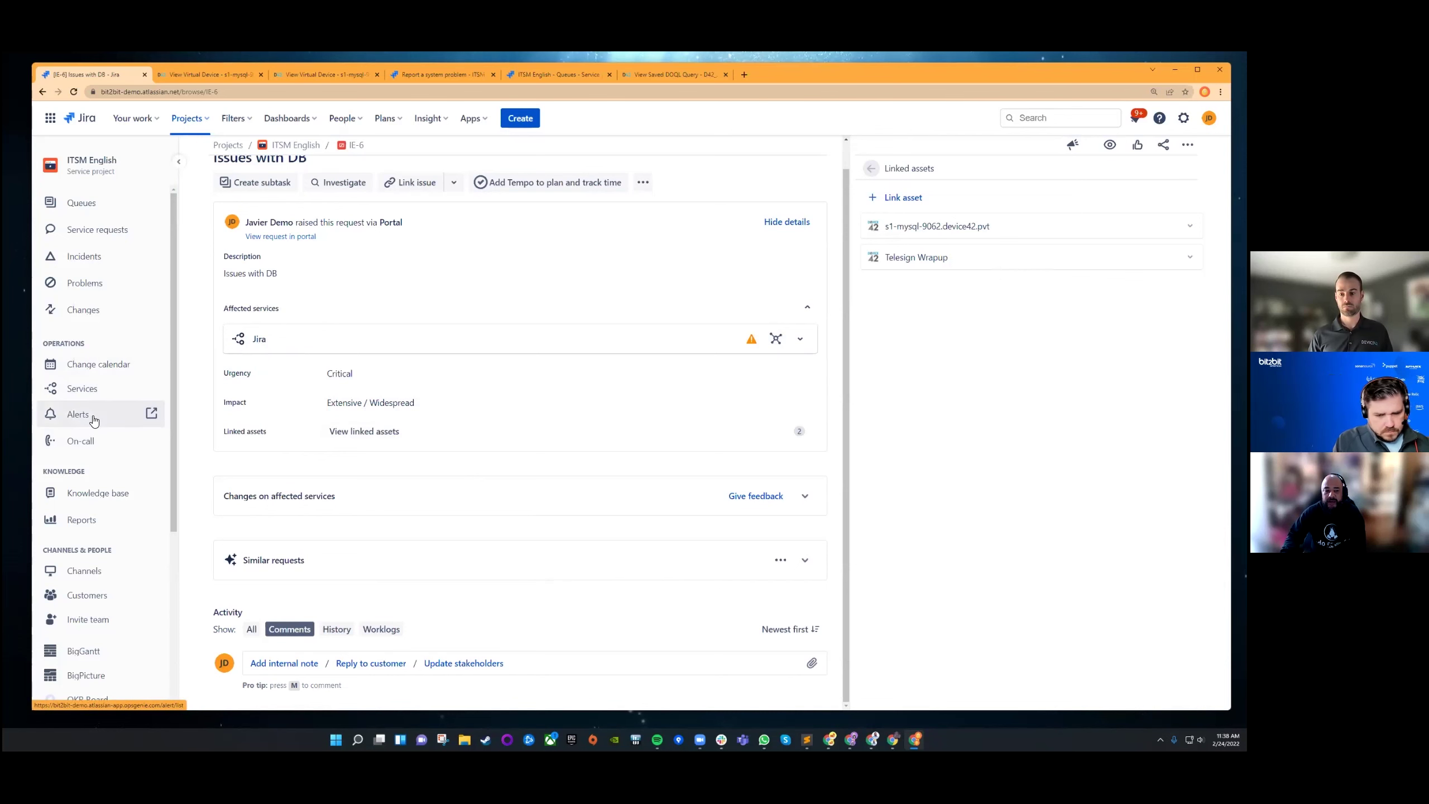
Step: View the ITSM English project's on-call schedules and its open alerts in Opsgenie, and return to the Jira project
{"action": "left_click", "coordinate": [94, 440]}
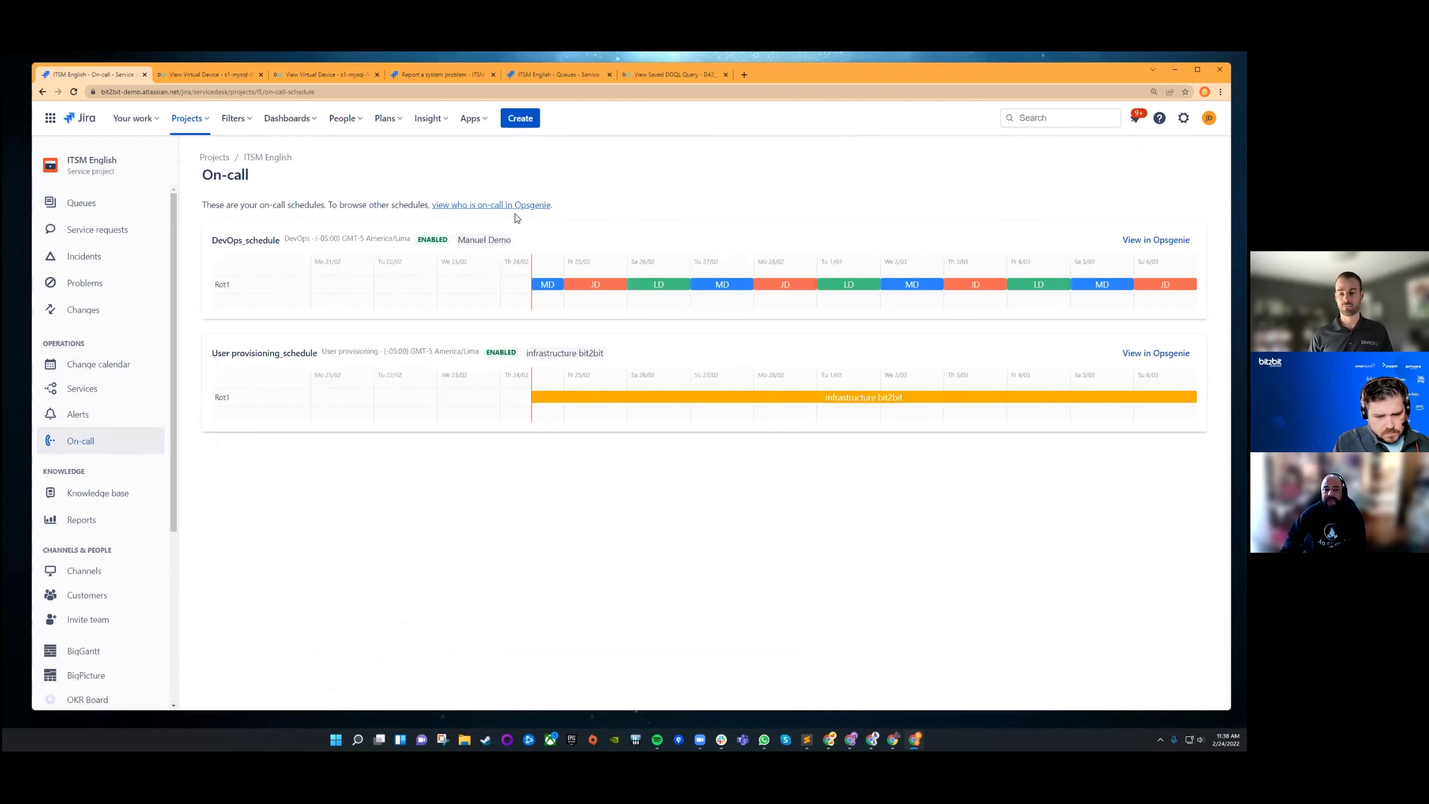
{"action": "mouse_move", "coordinate": [551, 282]}
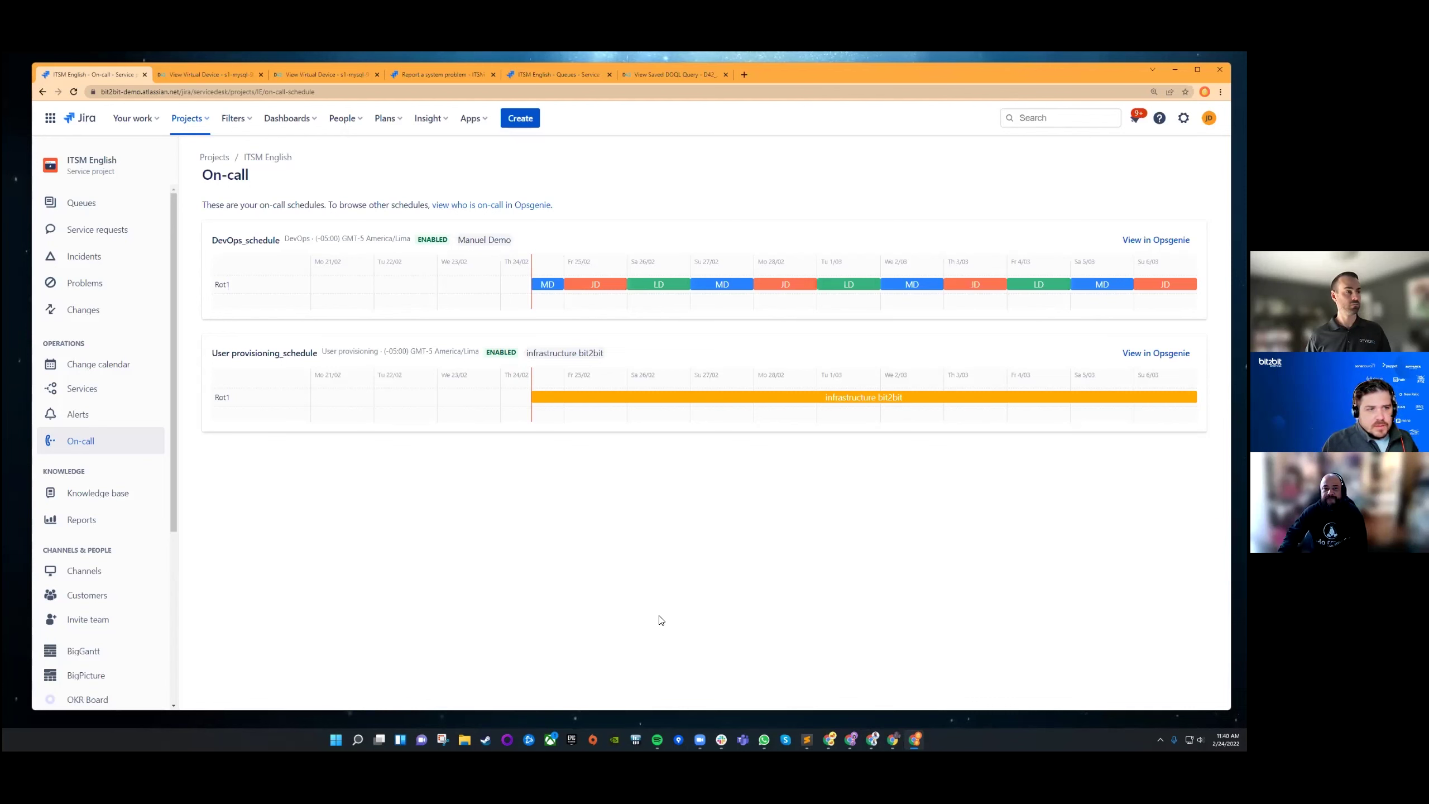
{"action": "left_click", "coordinate": [479, 119]}
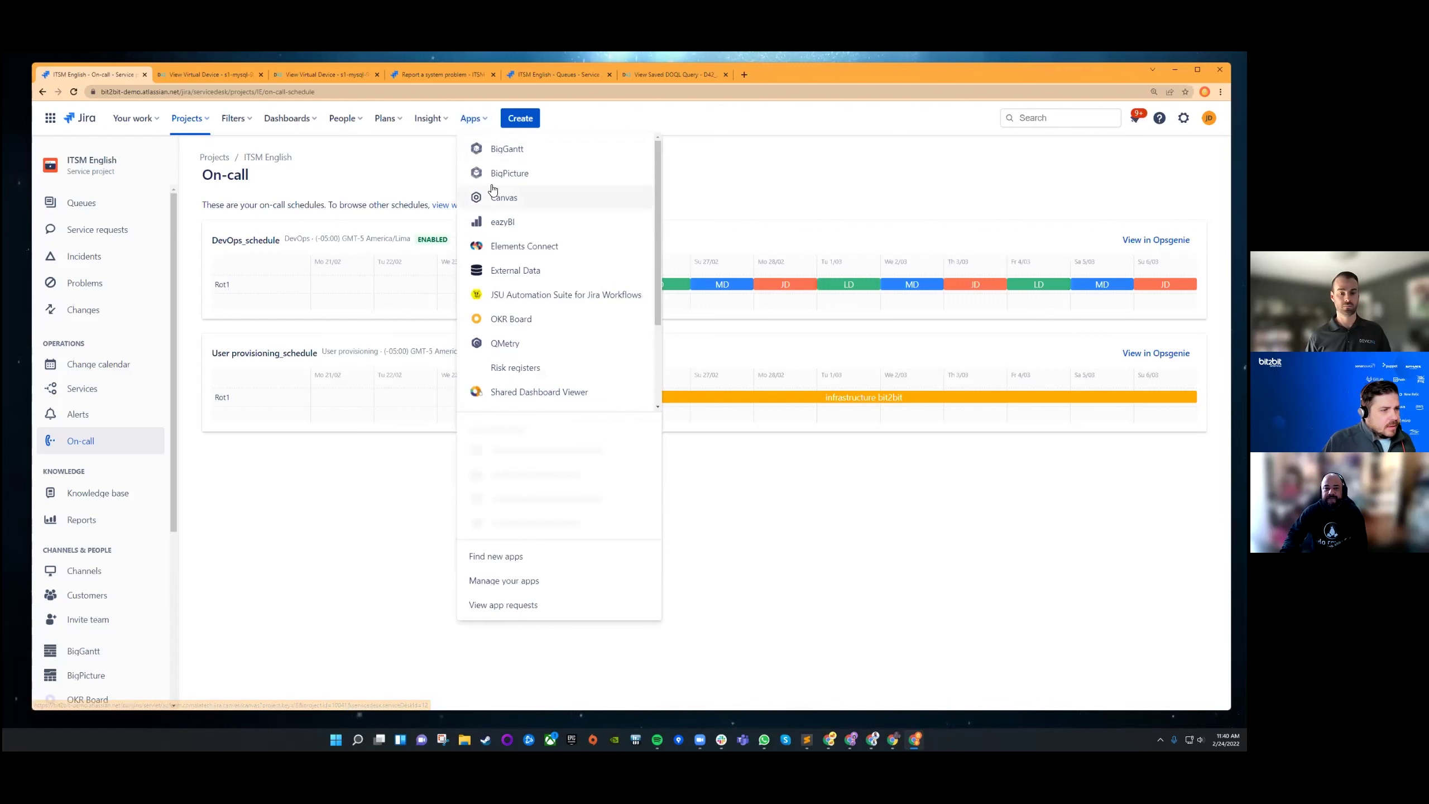
{"action": "left_click", "coordinate": [338, 519]}
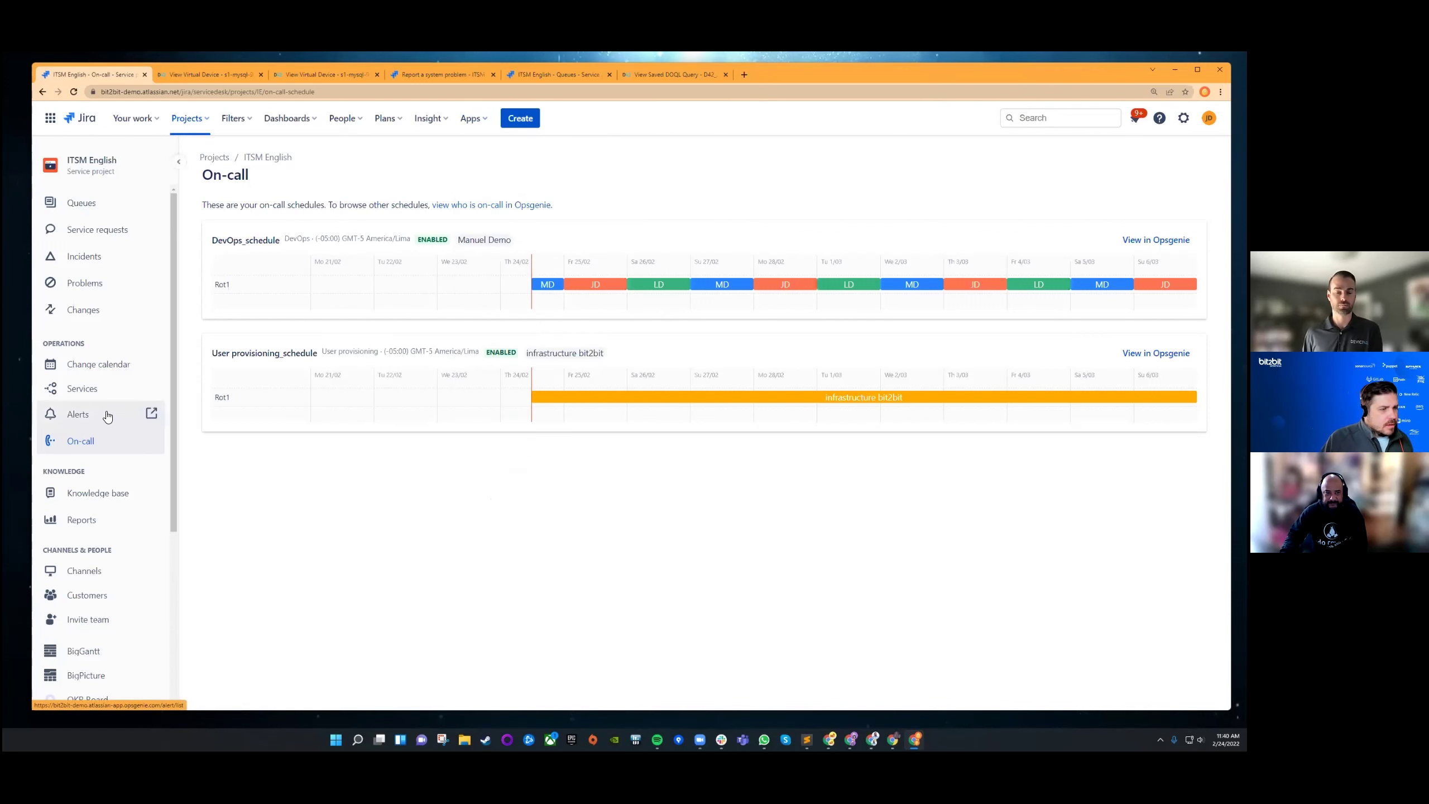
{"action": "left_click", "coordinate": [142, 414]}
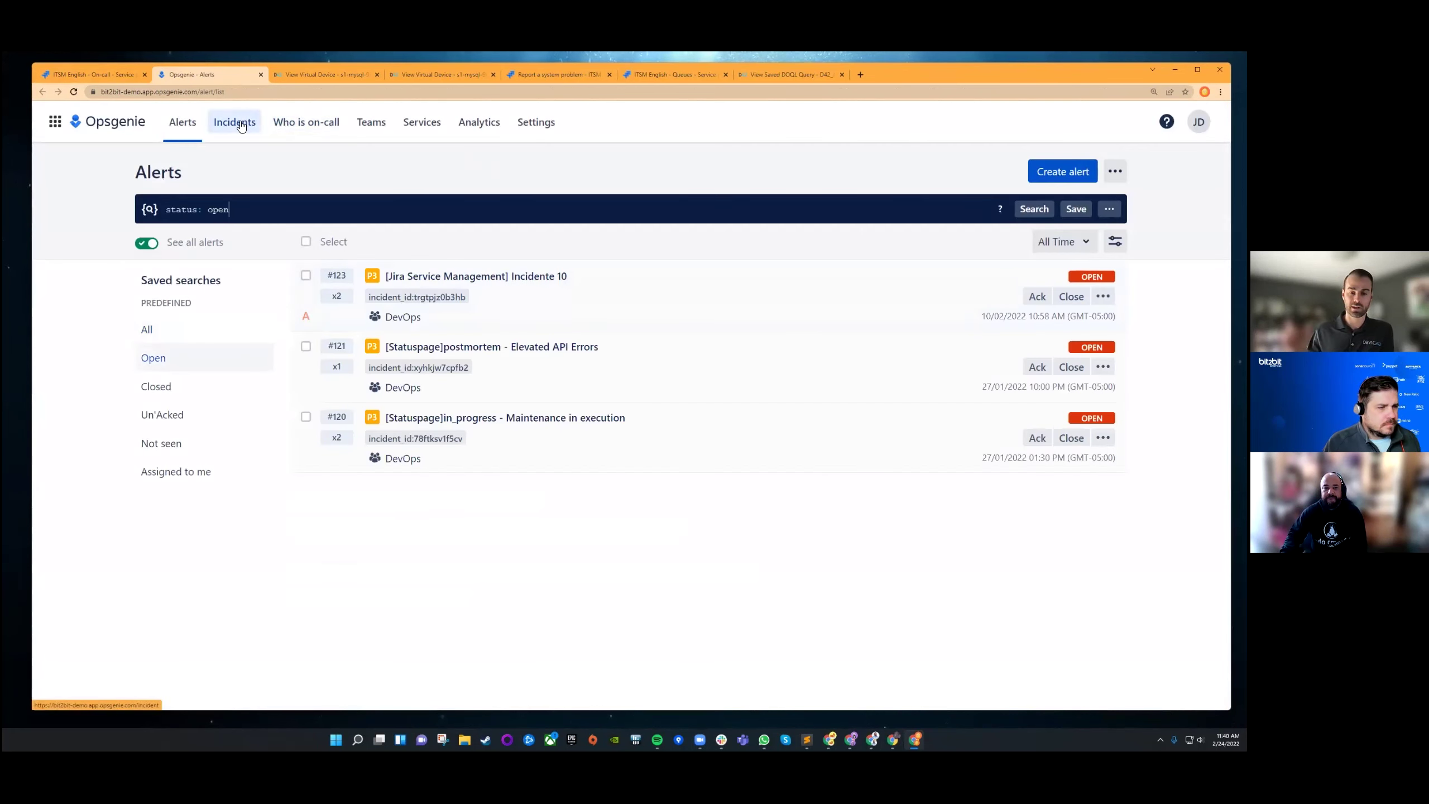
{"action": "left_click", "coordinate": [99, 77]}
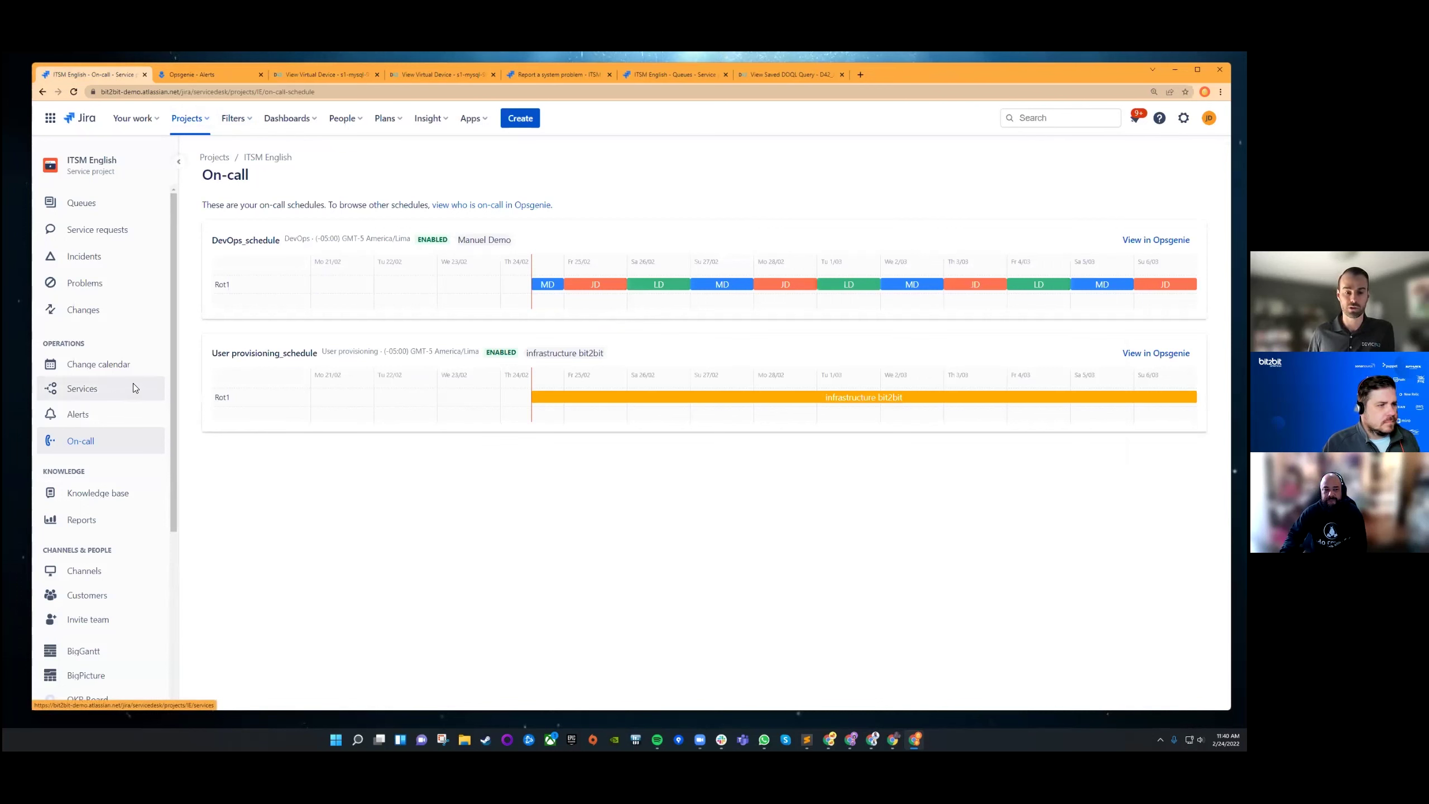
Step: Open the IE-6 "Issues with DB" incident from the project's Open incidents queue
{"action": "left_click", "coordinate": [130, 257]}
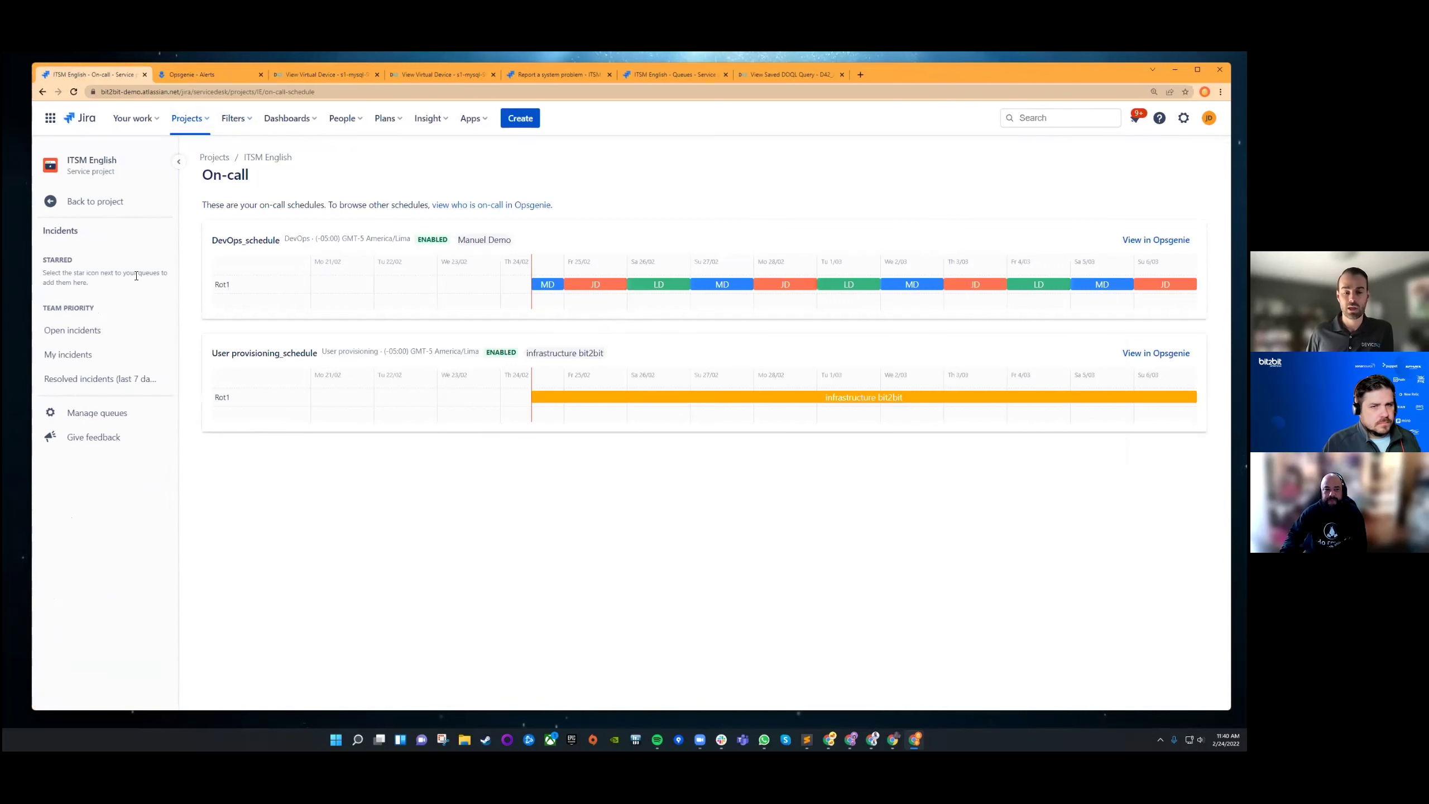
{"action": "left_click", "coordinate": [69, 202]}
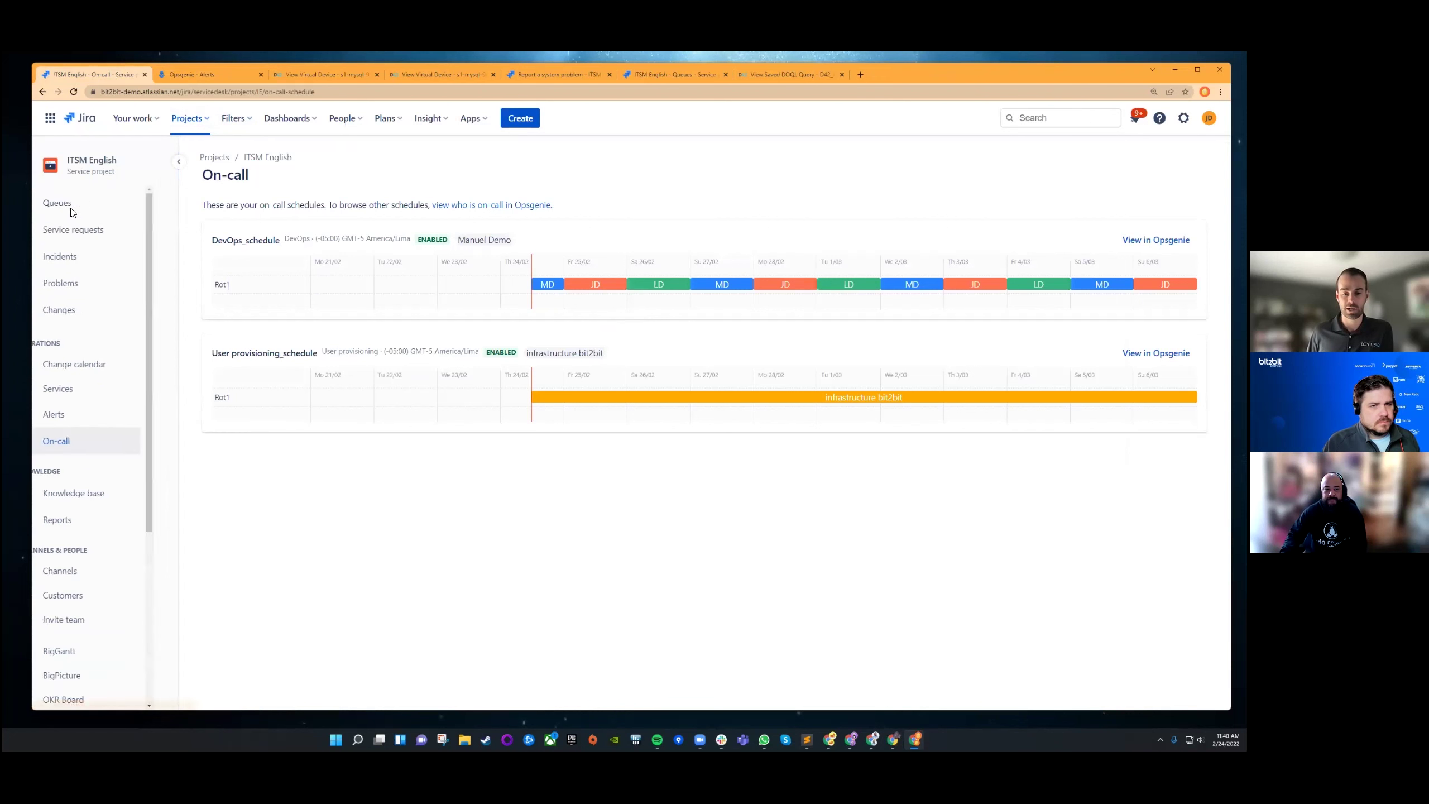
{"action": "left_click", "coordinate": [99, 257]}
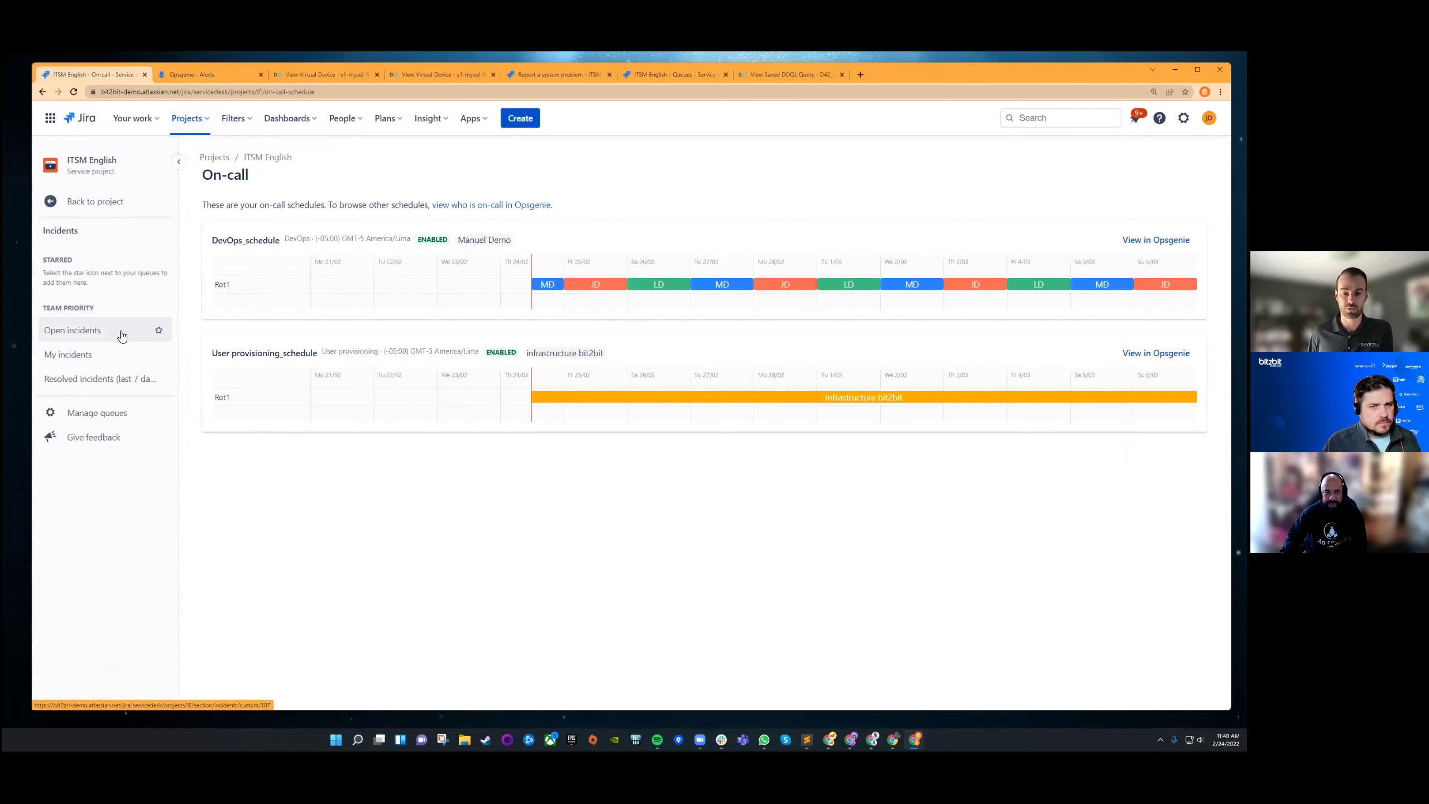
{"action": "left_click", "coordinate": [122, 334]}
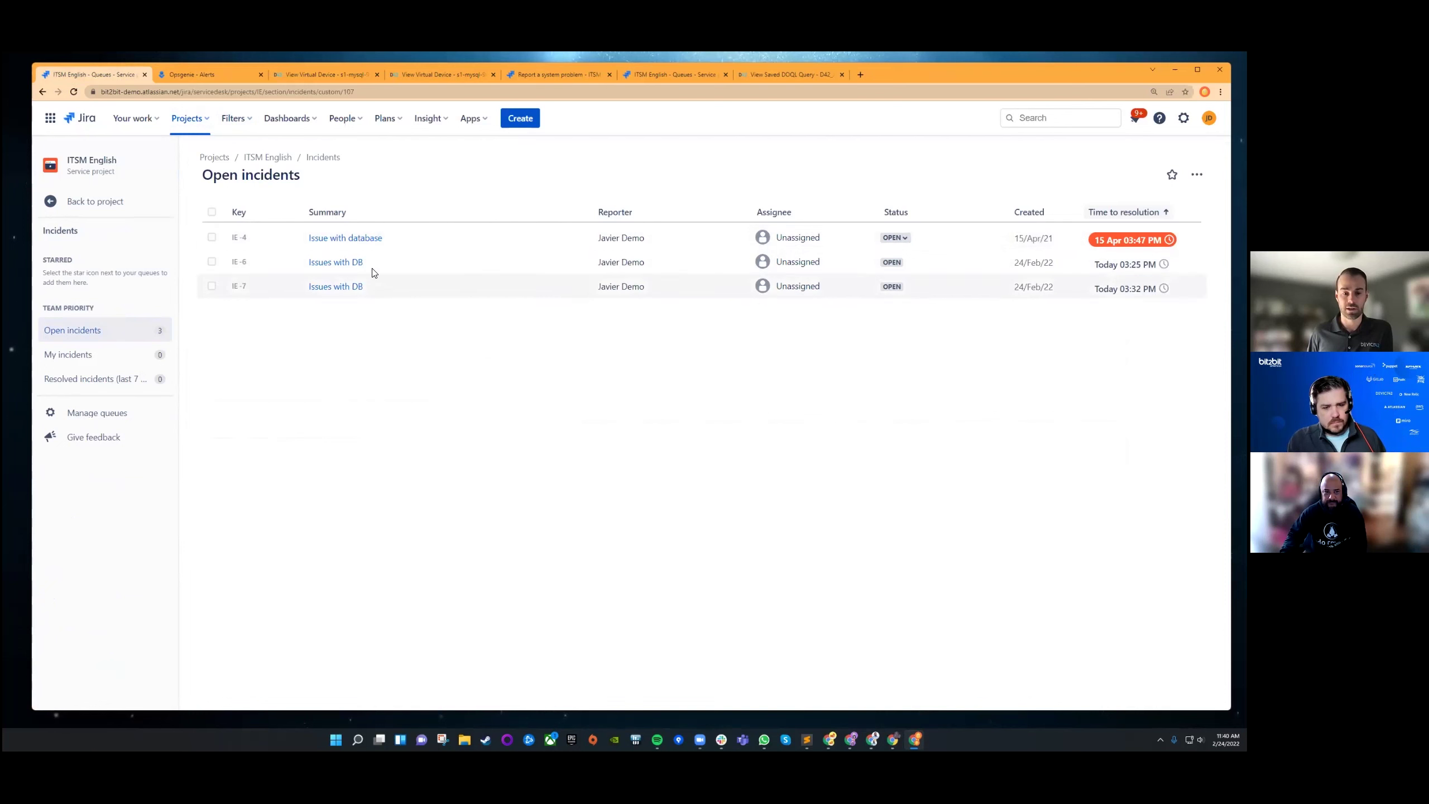
{"action": "left_click", "coordinate": [349, 263]}
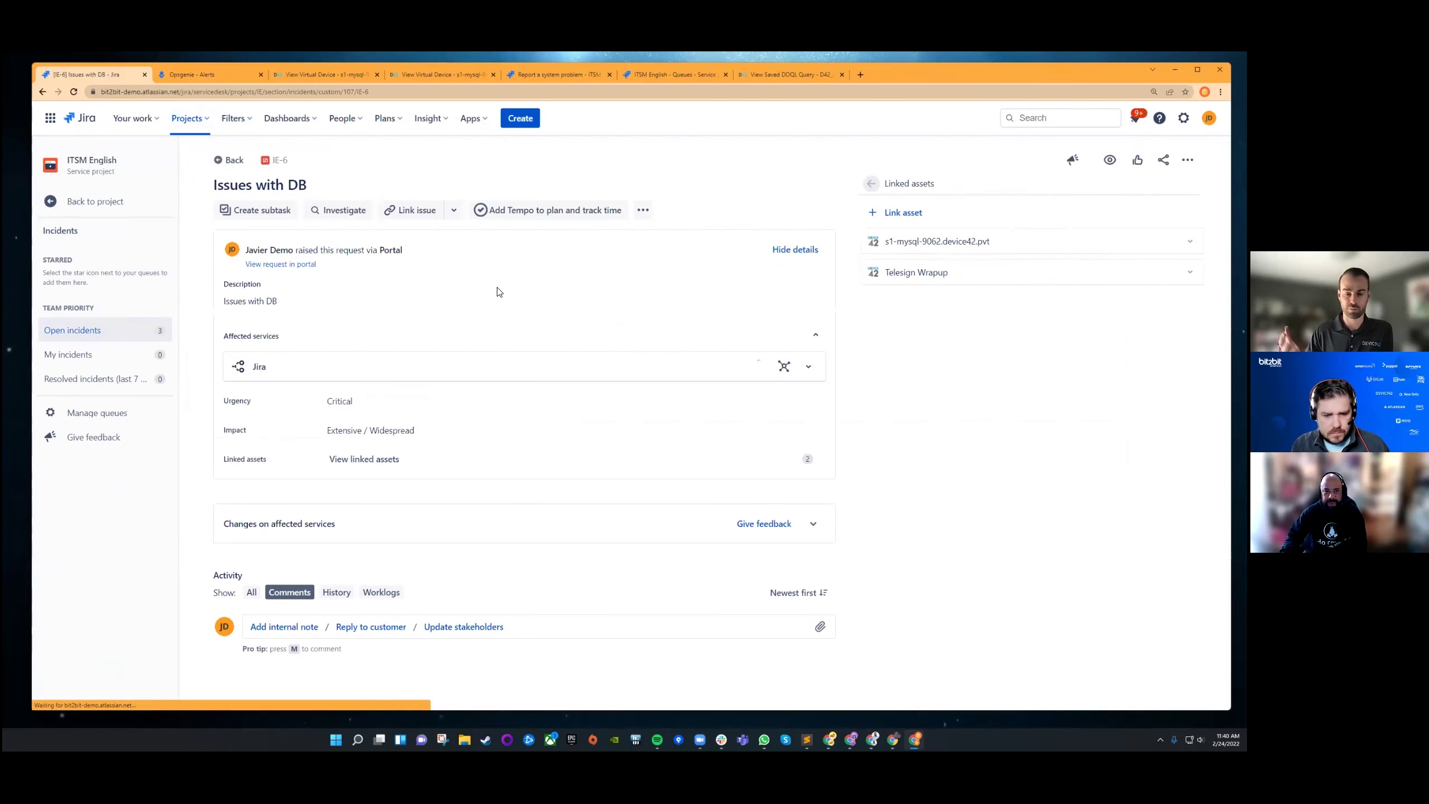
Step: Check which kinds of items can be linked to IE-6 besides issues
{"action": "left_click", "coordinate": [647, 216]}
{"action": "left_click", "coordinate": [644, 172]}
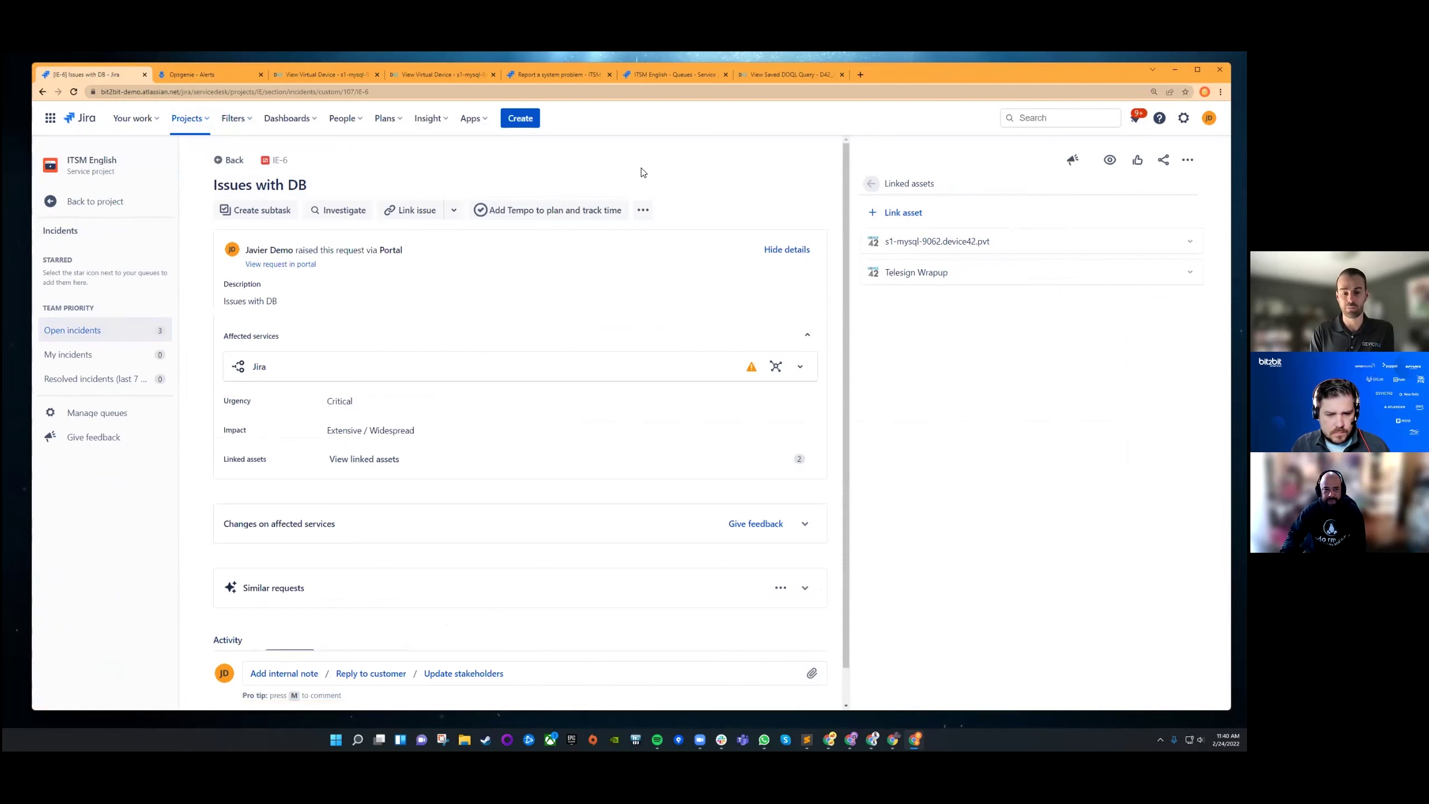
{"action": "left_click", "coordinate": [454, 210]}
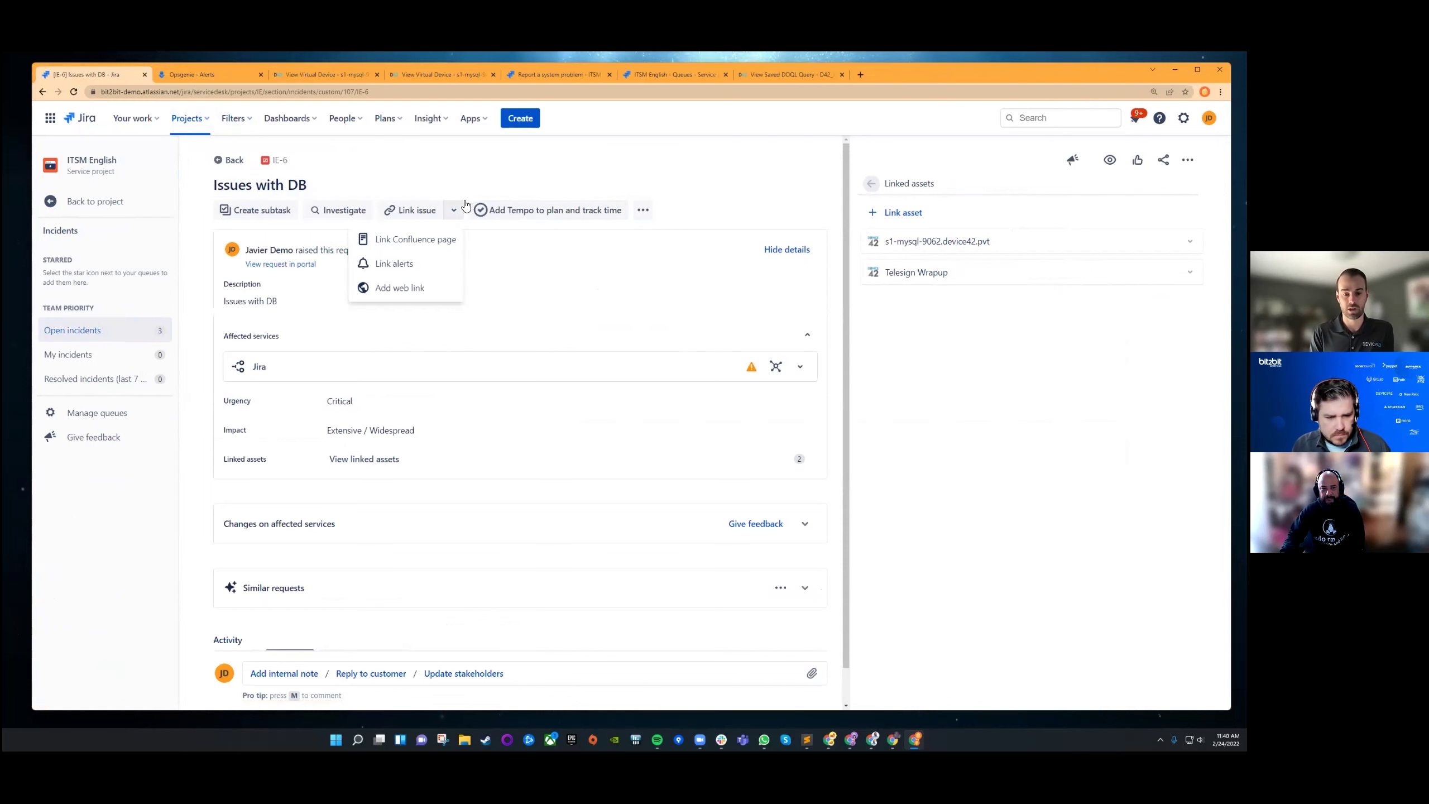
{"action": "left_click", "coordinate": [476, 178]}
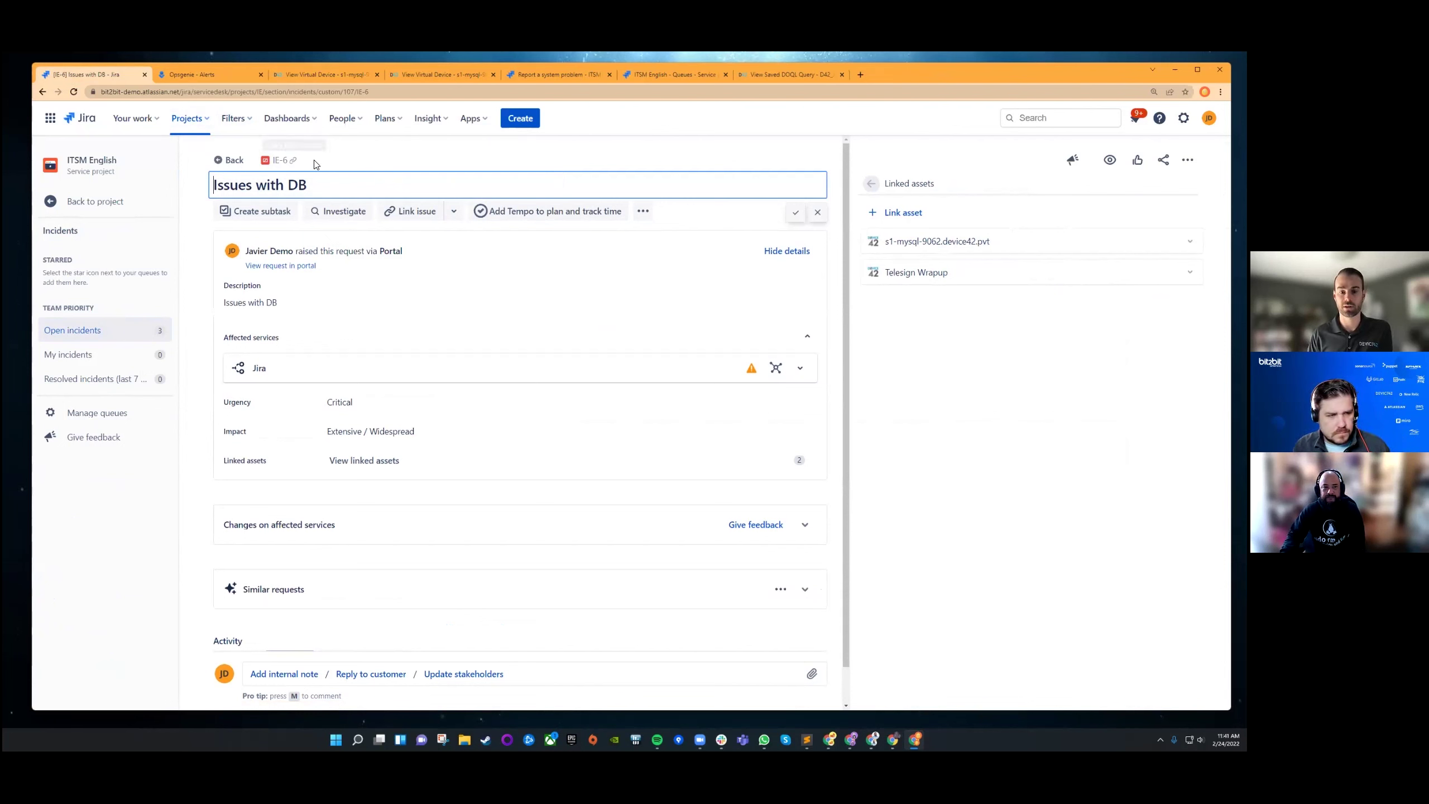
{"action": "left_click", "coordinate": [453, 211]}
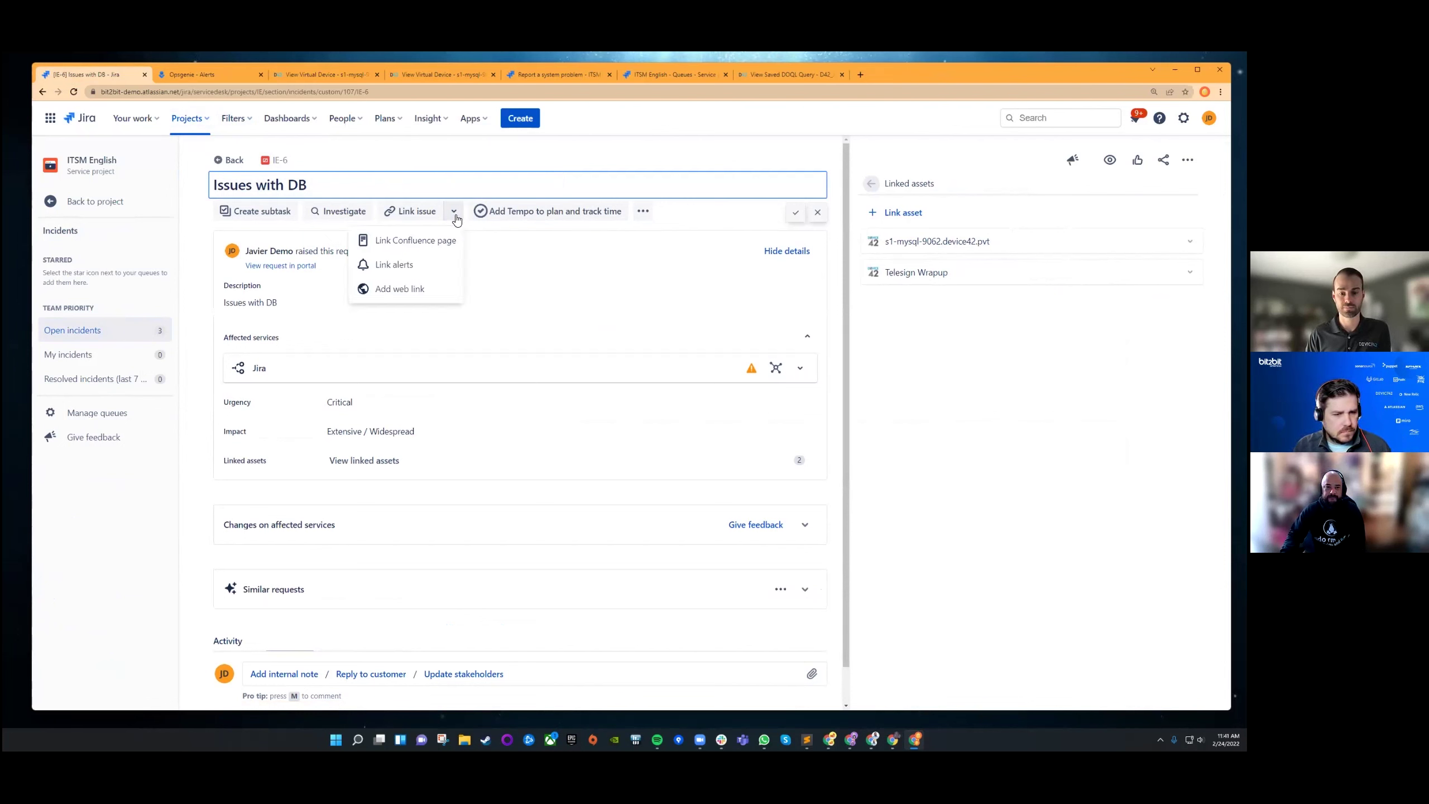
{"action": "left_click", "coordinate": [400, 176]}
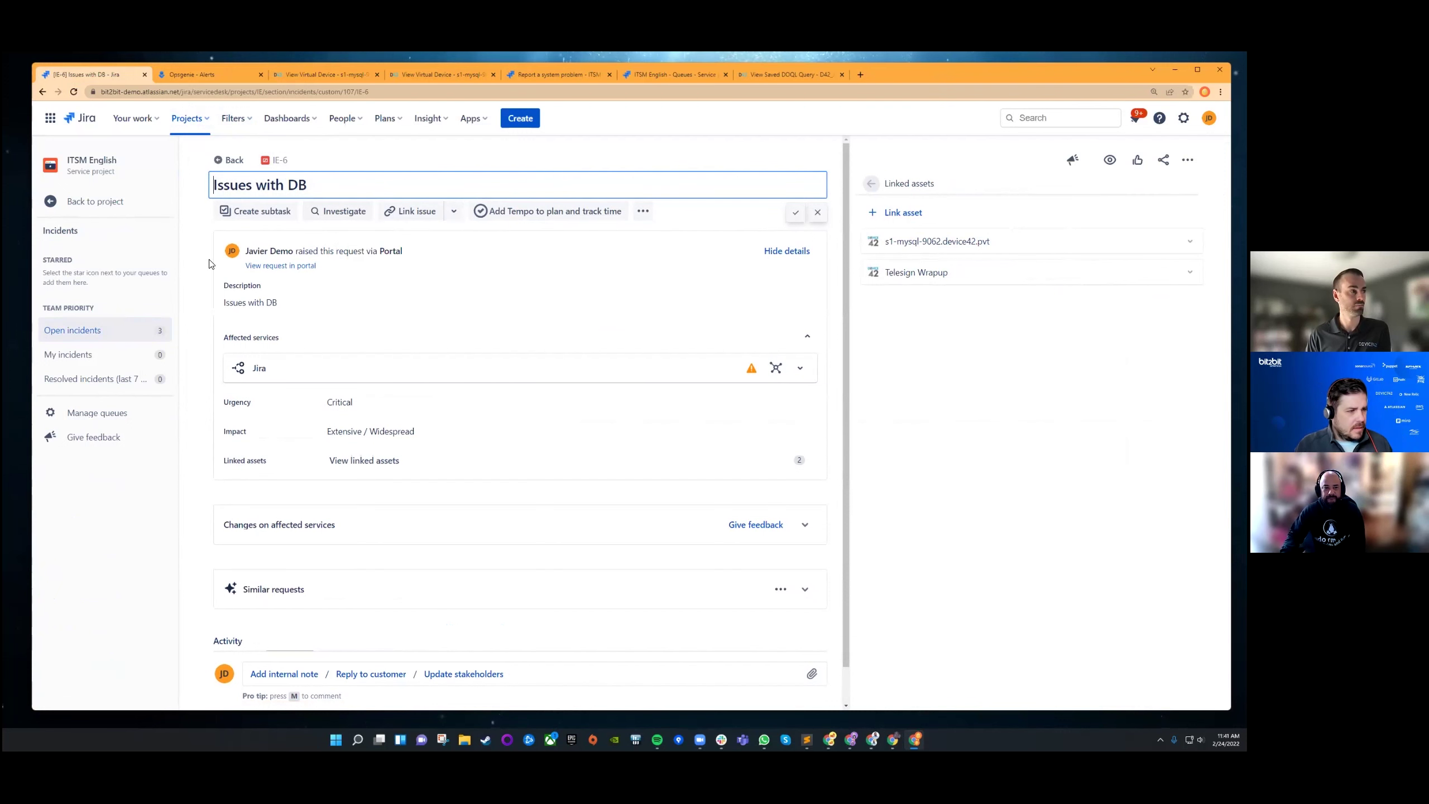
Step: Go back from the incident queues to the ITSM English project navigation and look through its sections
{"action": "left_click", "coordinate": [56, 206]}
{"action": "scroll", "coordinate": [107, 484], "scroll_direction": "down", "scroll_amount": 2}
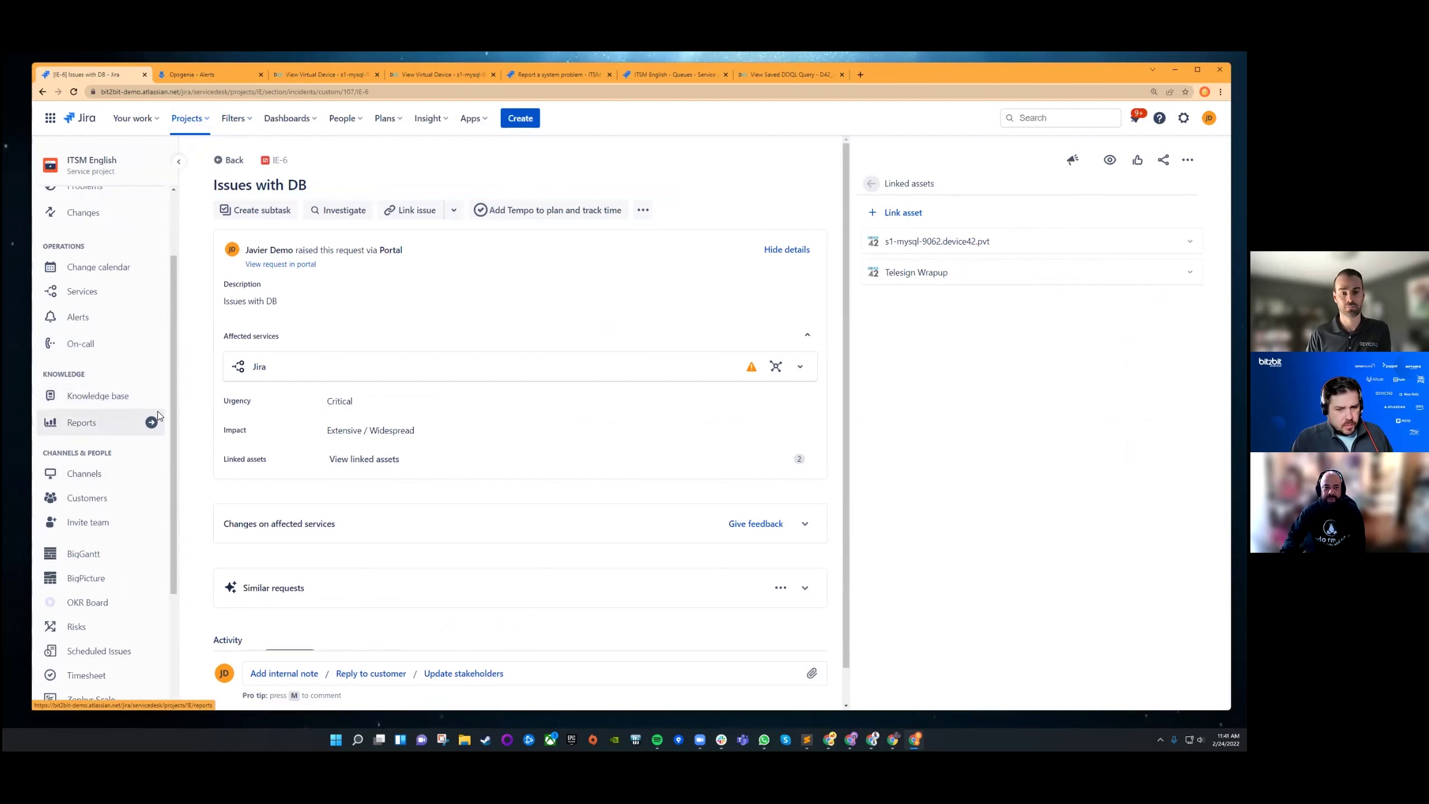
{"action": "scroll", "coordinate": [158, 416], "scroll_direction": "down", "scroll_amount": 3}
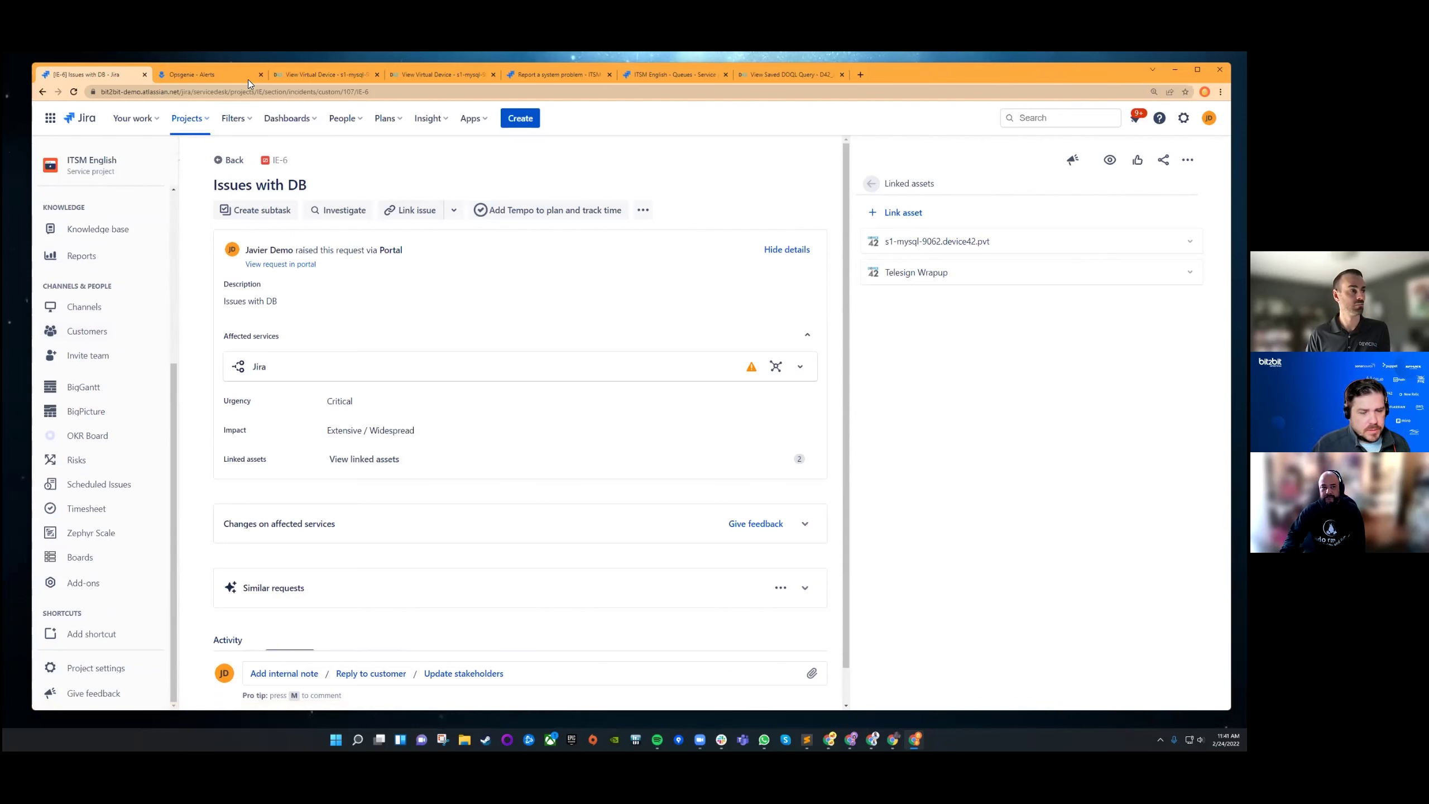
Step: Switch to the s1-mysql-9062.device42.pvt record in Device42 and view its business applications and additional chart and topology options
{"action": "left_click", "coordinate": [273, 75]}
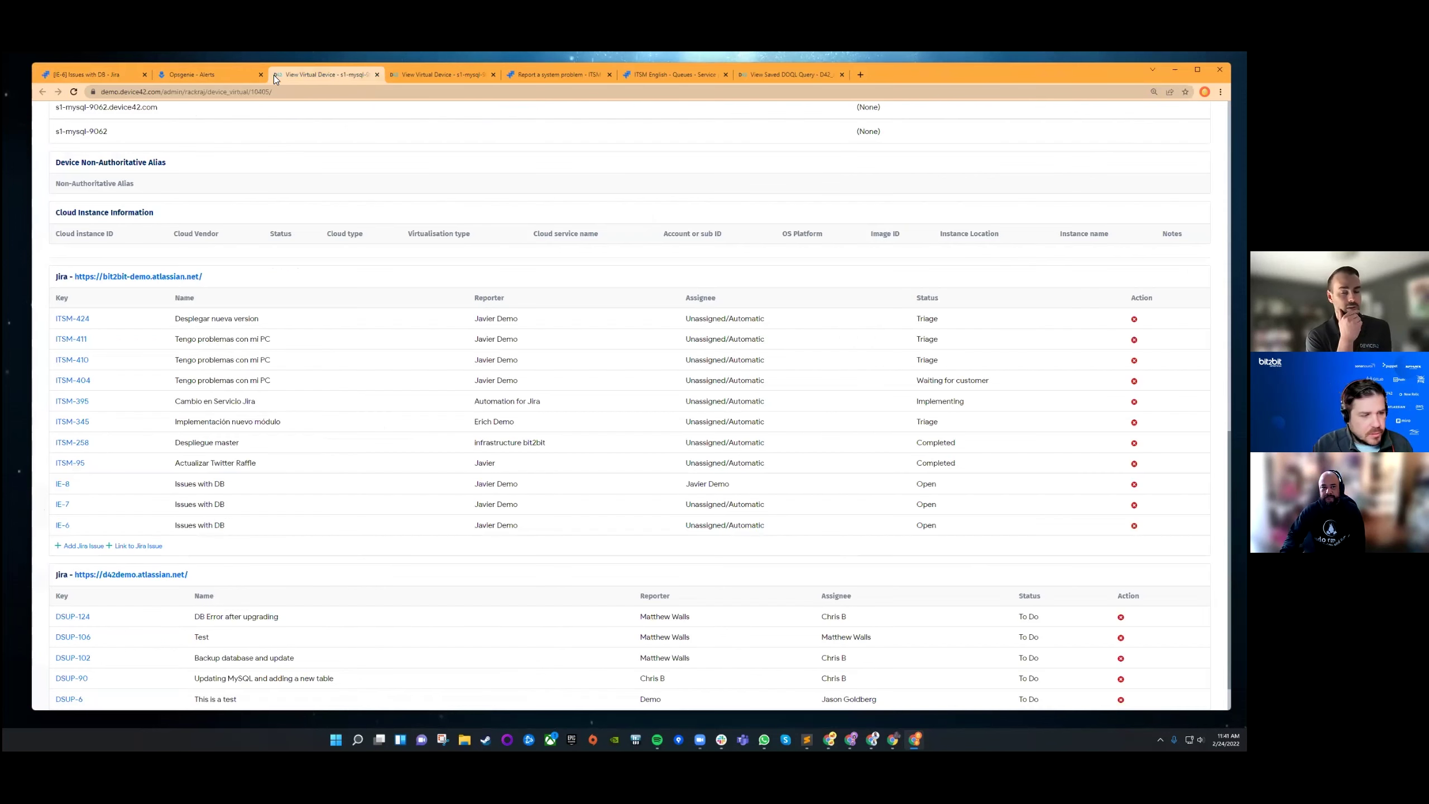
{"action": "scroll", "coordinate": [466, 339], "scroll_direction": "up", "scroll_amount": 15}
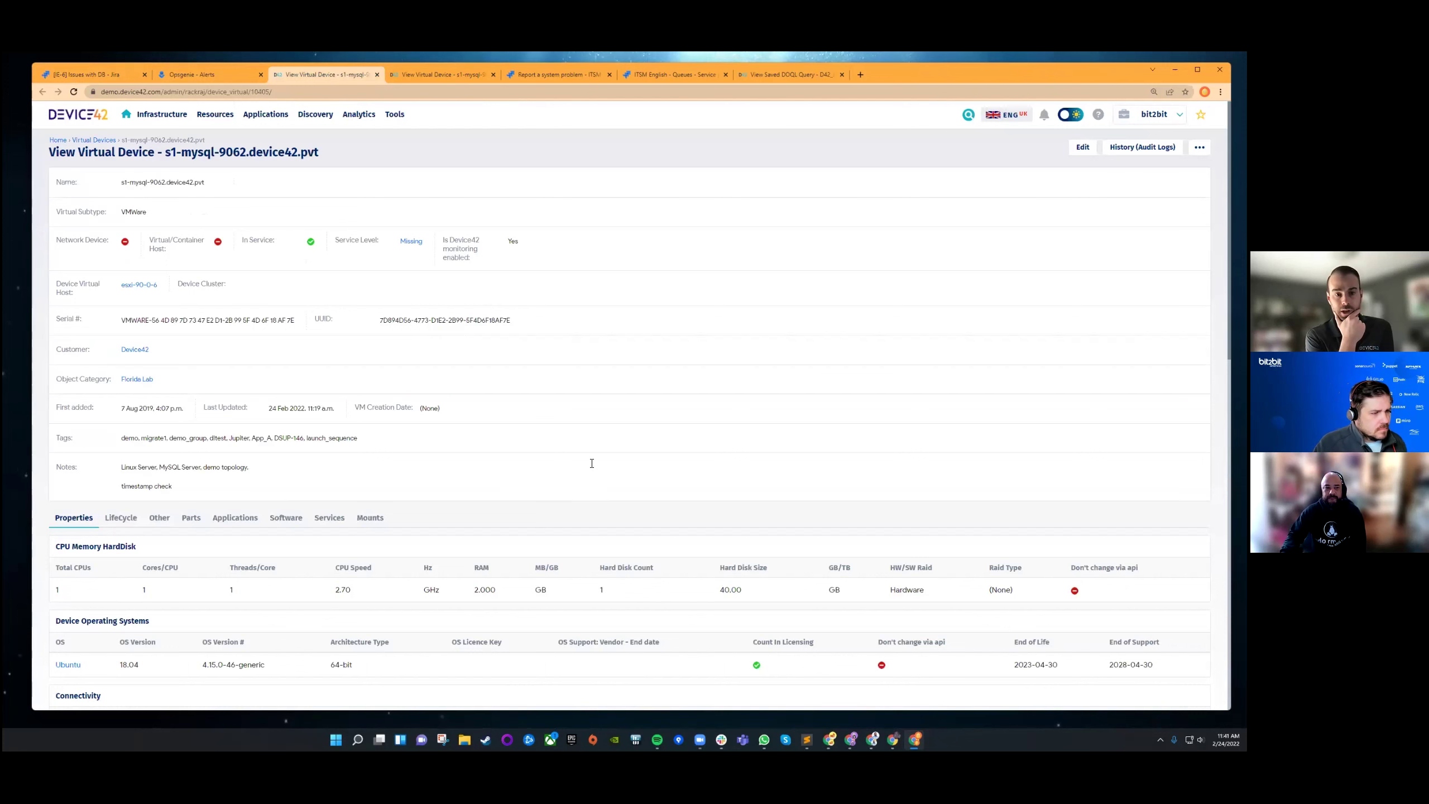
{"action": "scroll", "coordinate": [585, 459], "scroll_direction": "down", "scroll_amount": 2}
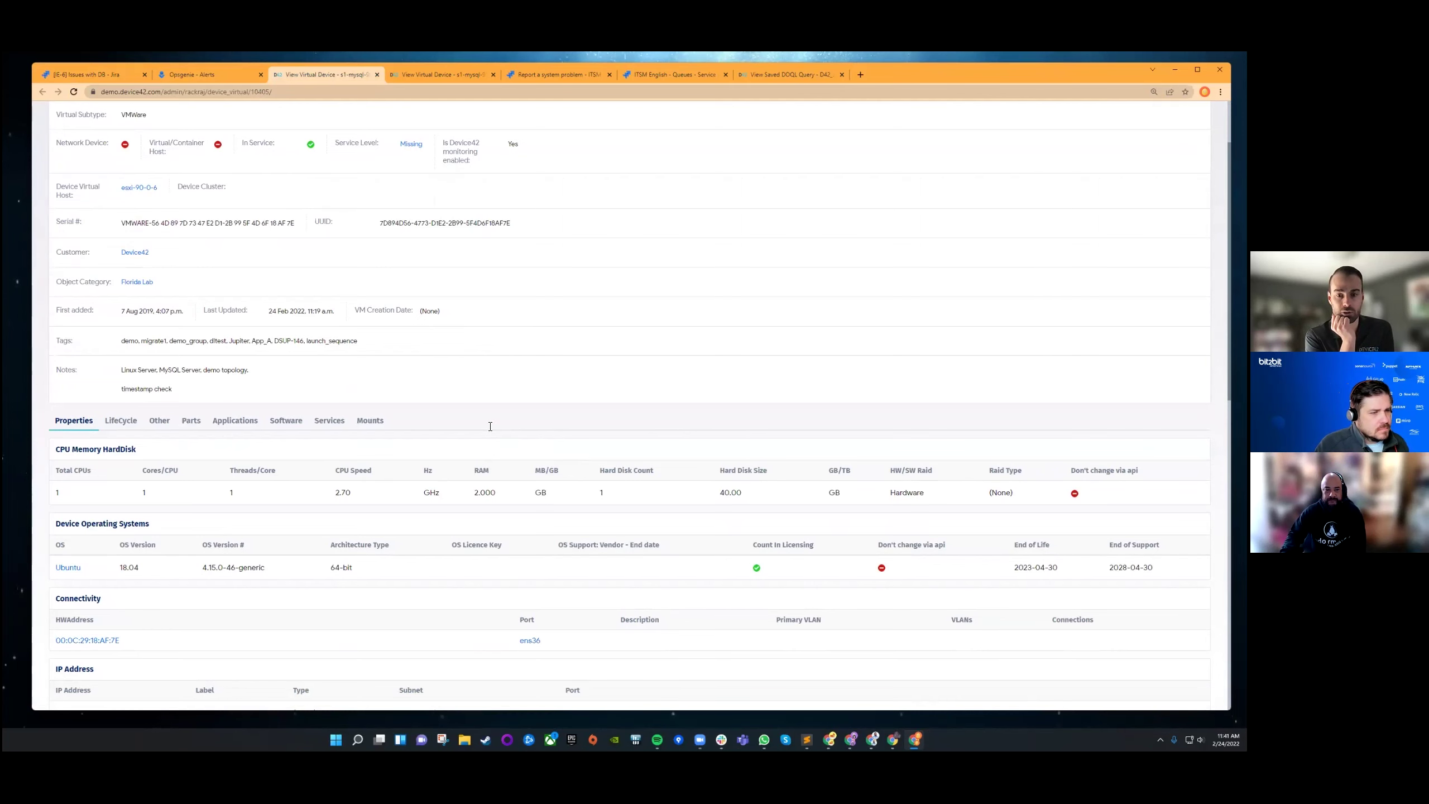
{"action": "scroll", "coordinate": [490, 426], "scroll_direction": "down", "scroll_amount": 2}
{"action": "left_click", "coordinate": [253, 330]}
{"action": "scroll", "coordinate": [255, 333], "scroll_direction": "up", "scroll_amount": 4}
{"action": "left_click", "coordinate": [1200, 148]}
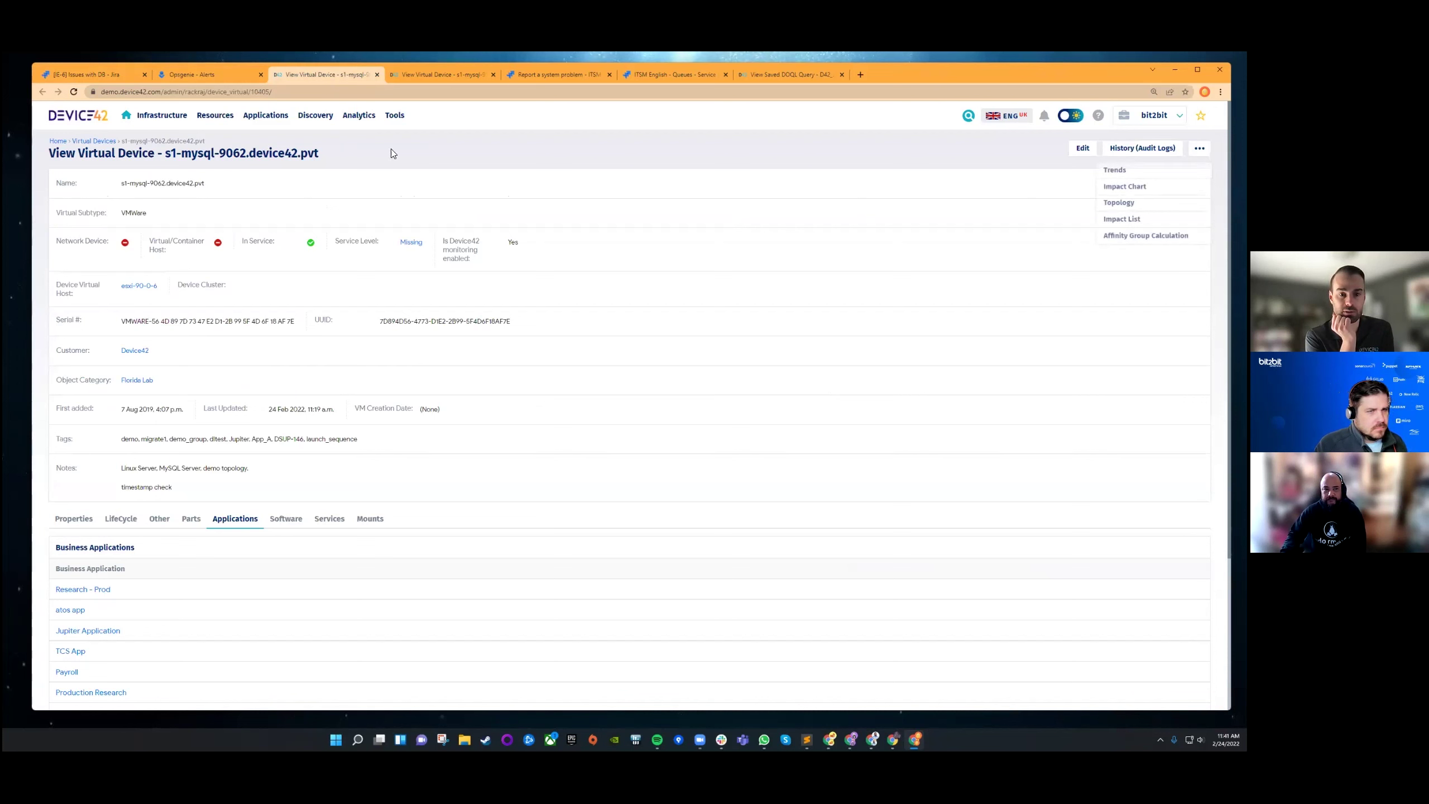
Step: List all business applications in Device42 and open the Dell App record
{"action": "left_click", "coordinate": [266, 115]}
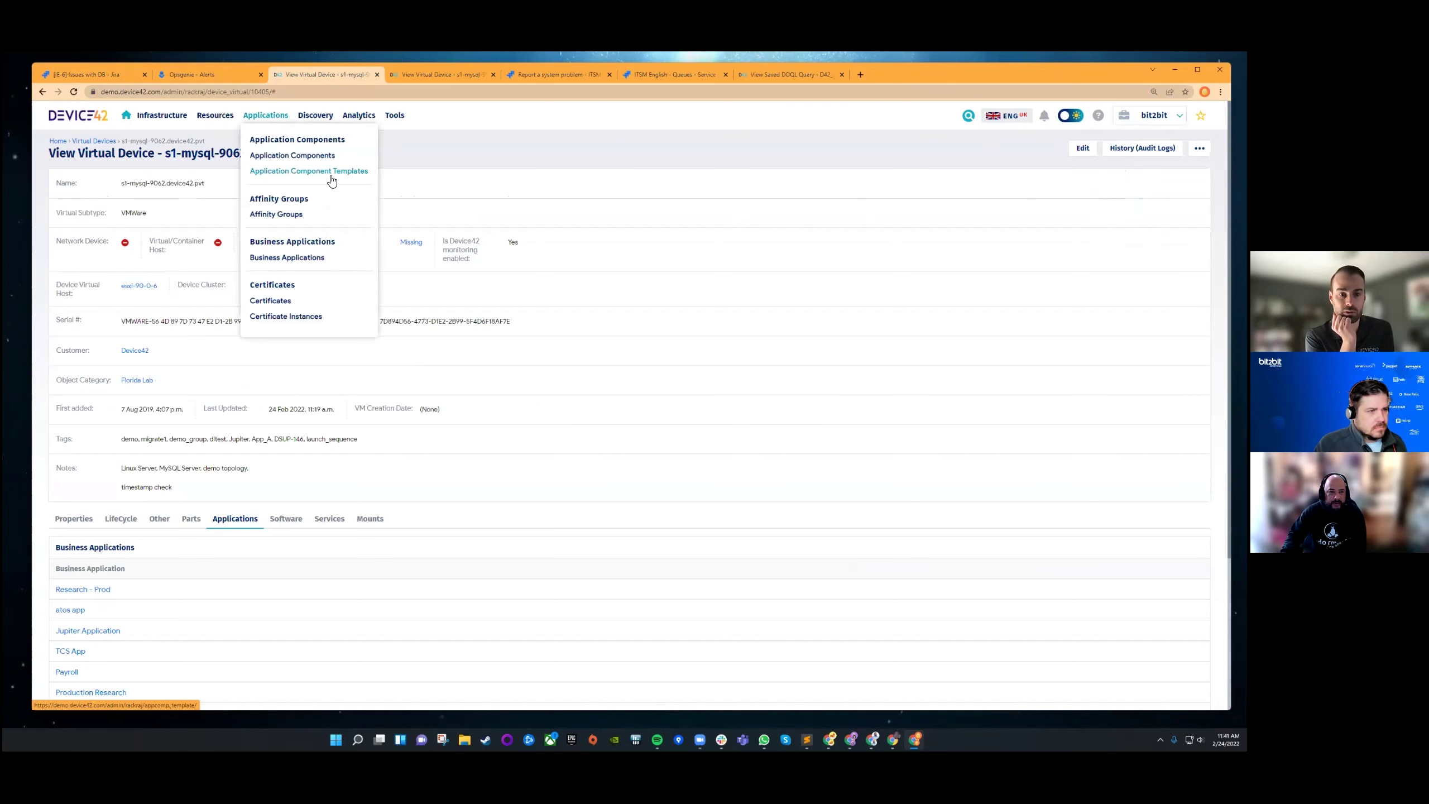
{"action": "left_click", "coordinate": [305, 264]}
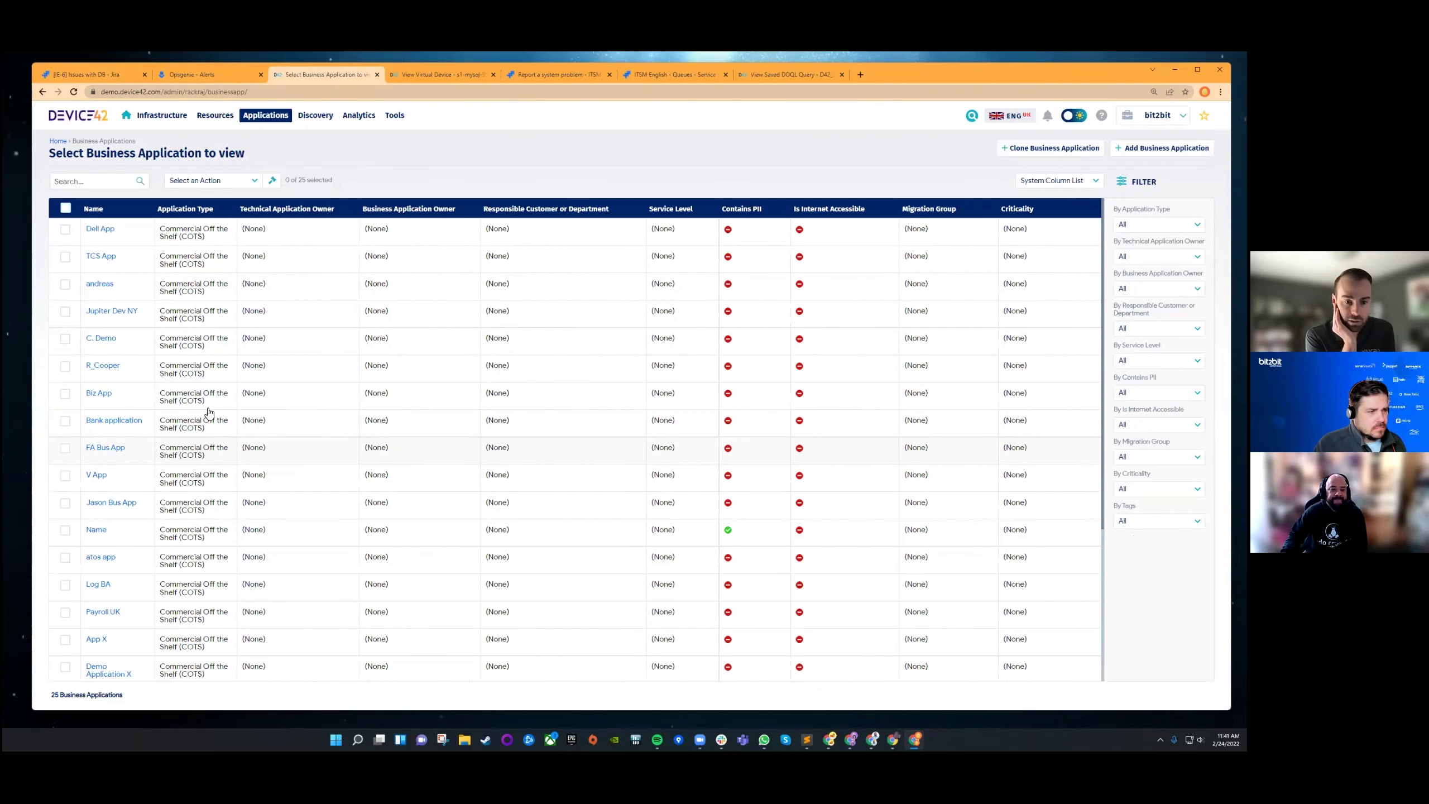
{"action": "left_click", "coordinate": [106, 229]}
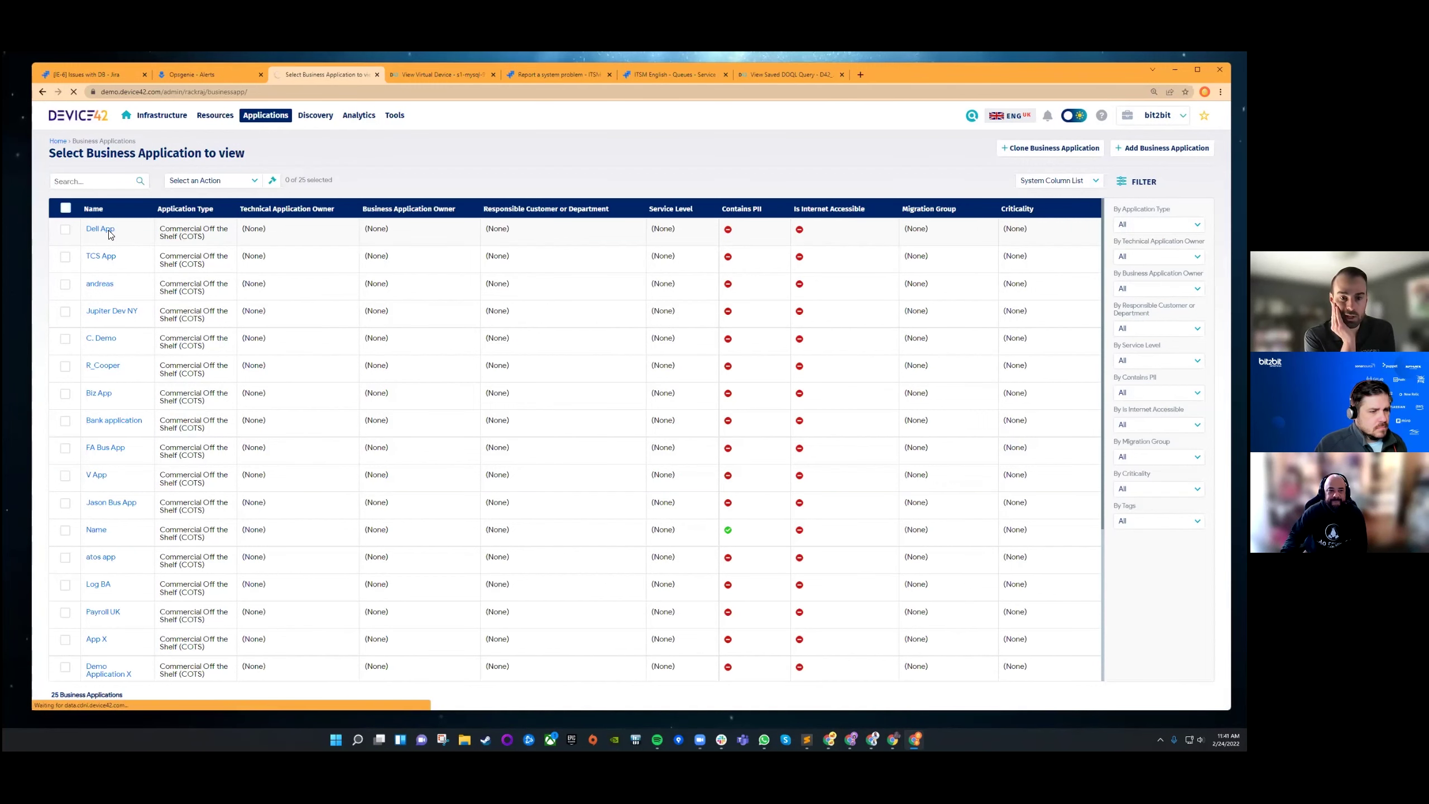